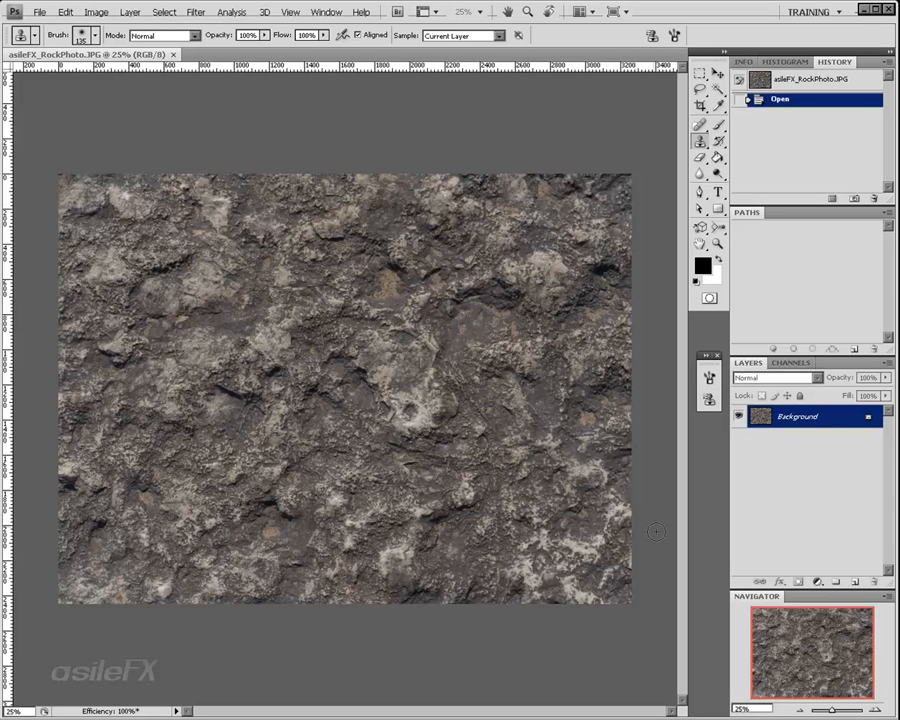
Step: Apply the Offset filter to the rock photo with 600 pixels right, 600 pixels down and Wrap Around
left_click(876, 709)
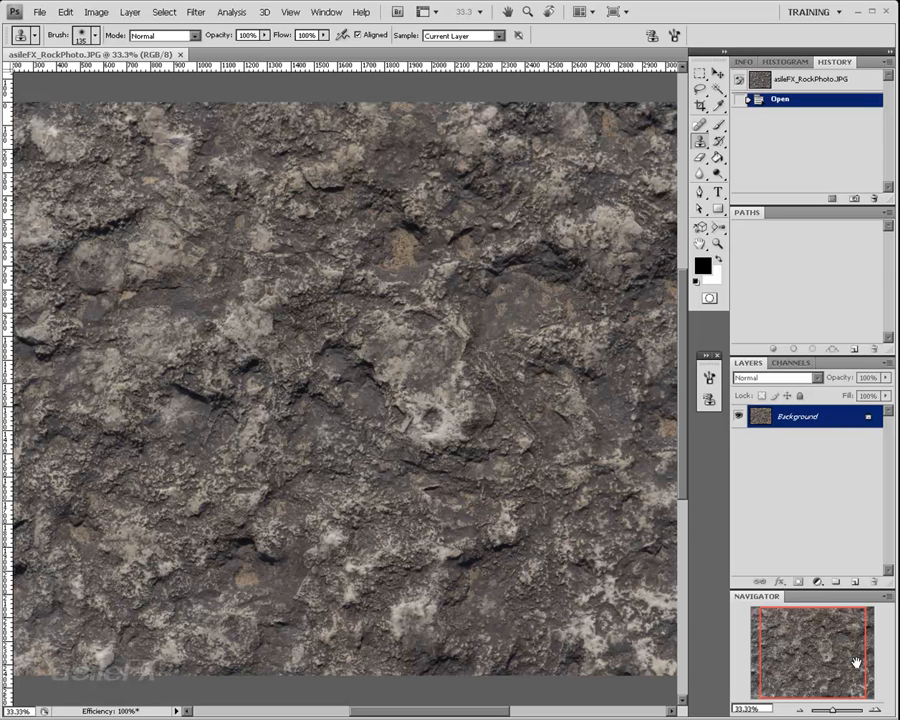
left_click(196, 12)
mouse_move(283, 273)
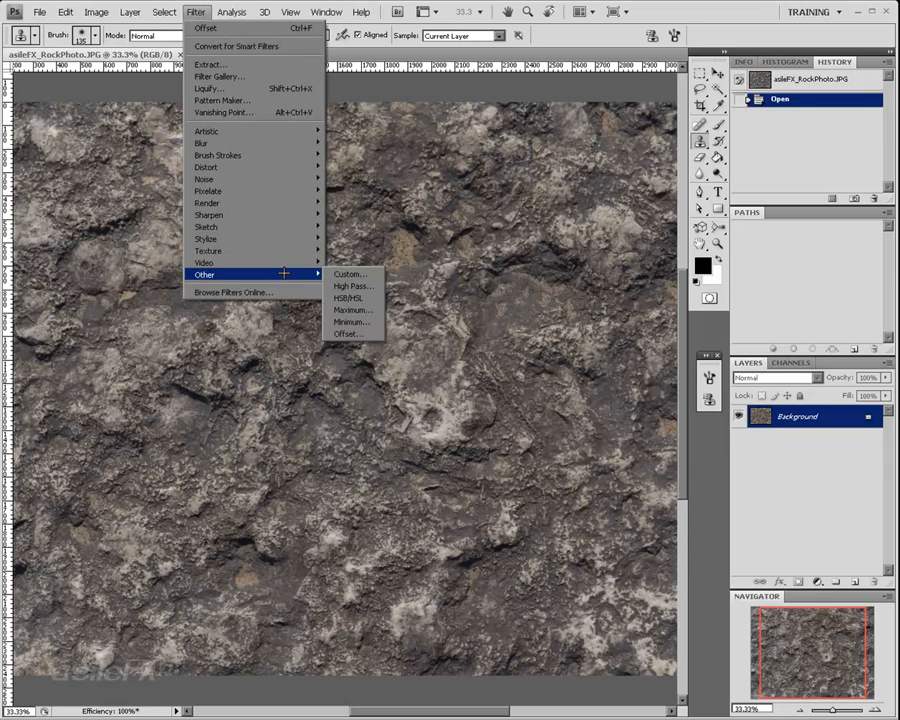
left_click(343, 333)
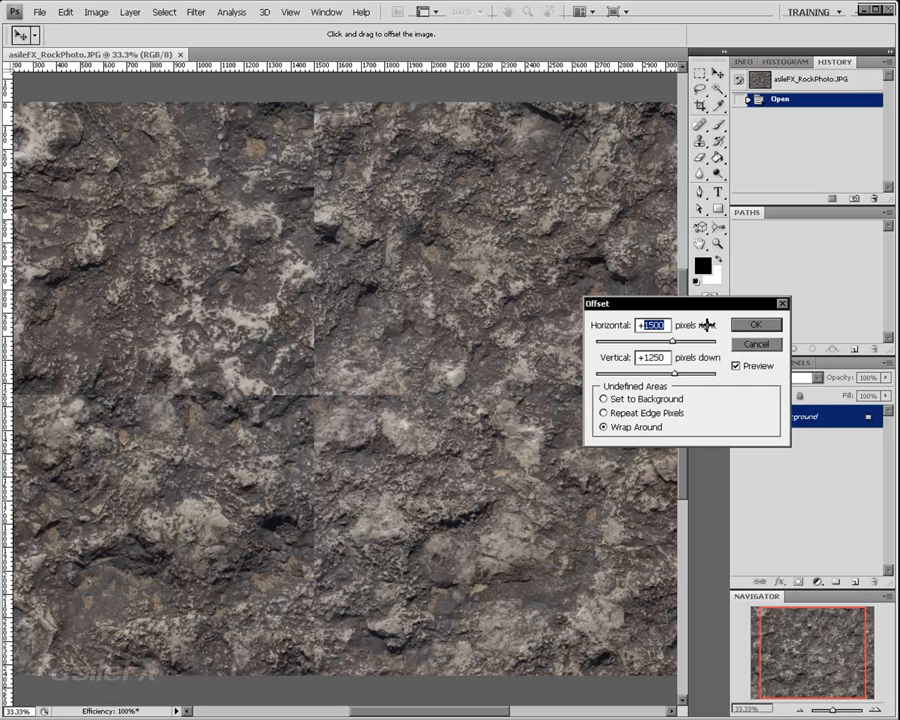
type("+500")
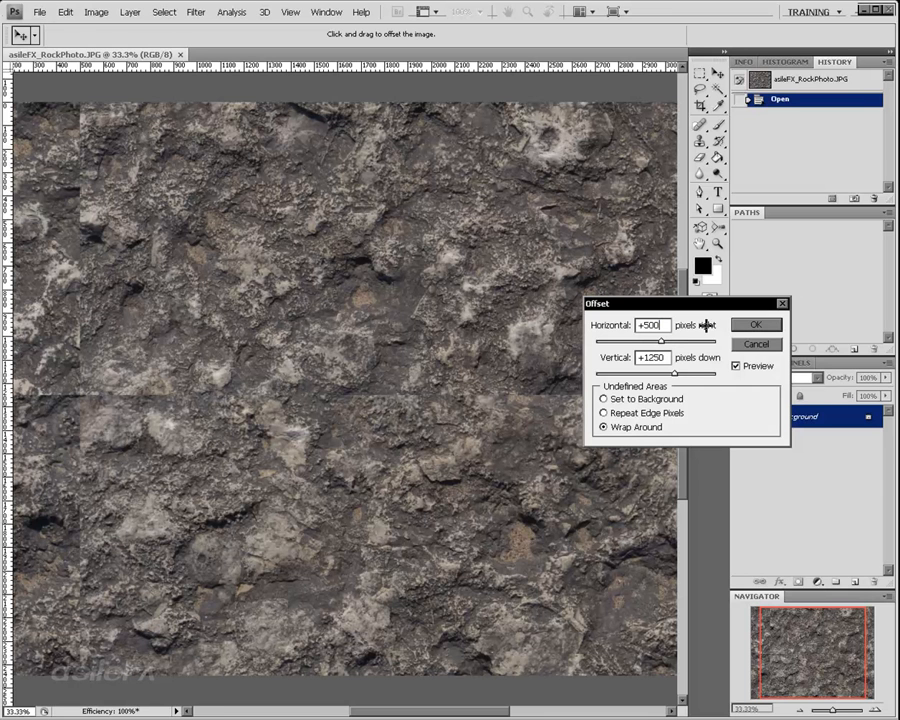
double_click(668, 321)
type("+600")
double_click(660, 356)
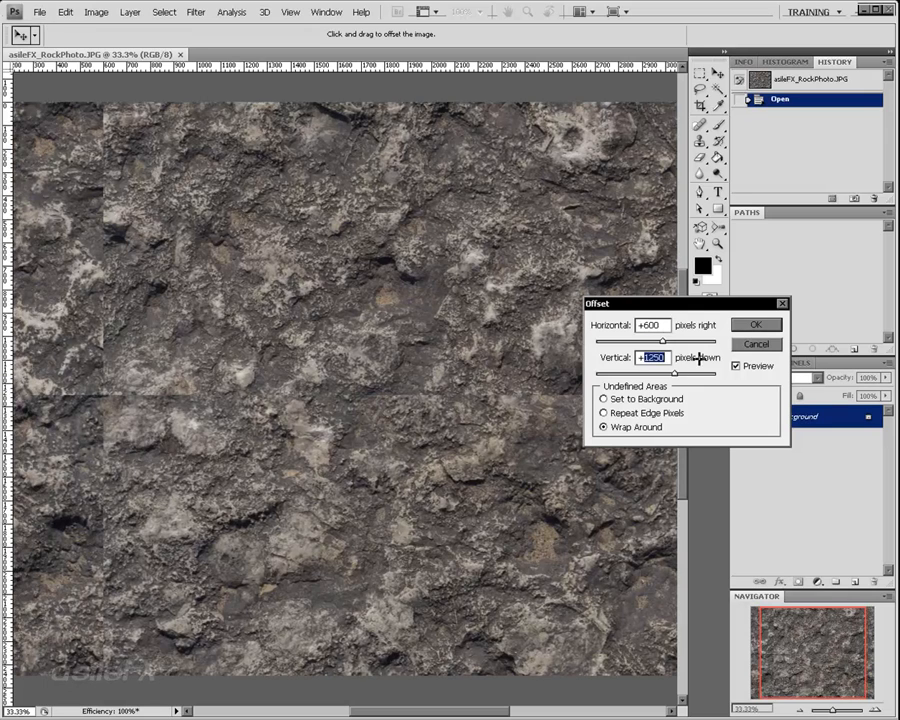
type("+600")
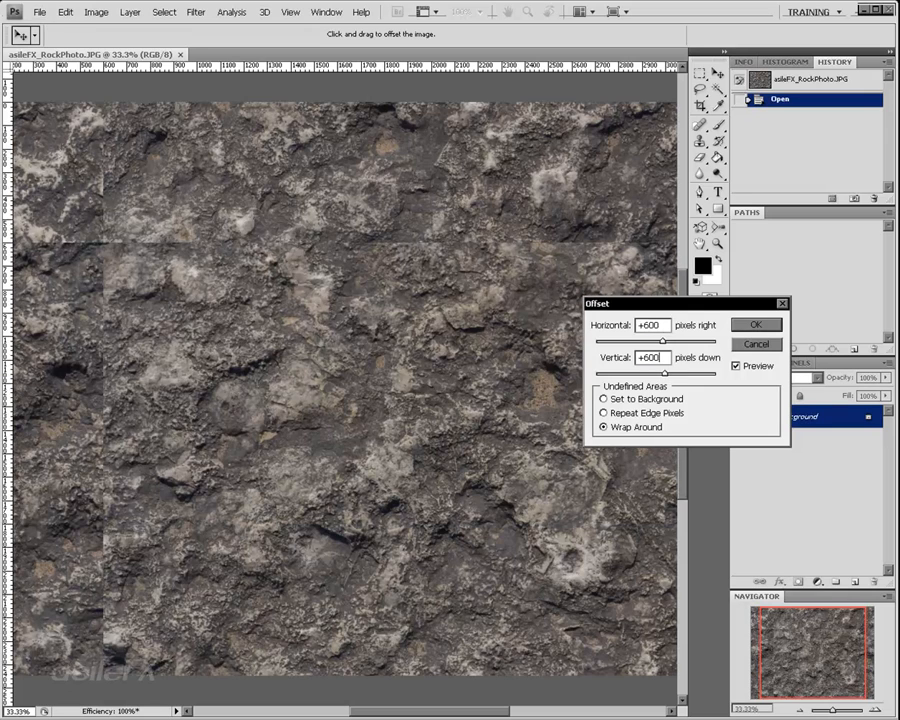
left_click(756, 324)
Step: Start a Shadows/Highlights adjustment with all options shown, and set the shadows' tonal width to 25% and radius to 80 px
key("s")
mouse_move(783, 638)
left_mouse_down()
mouse_move(773, 627)
mouse_move(796, 636)
mouse_move(800, 627)
mouse_move(776, 623)
left_mouse_up()
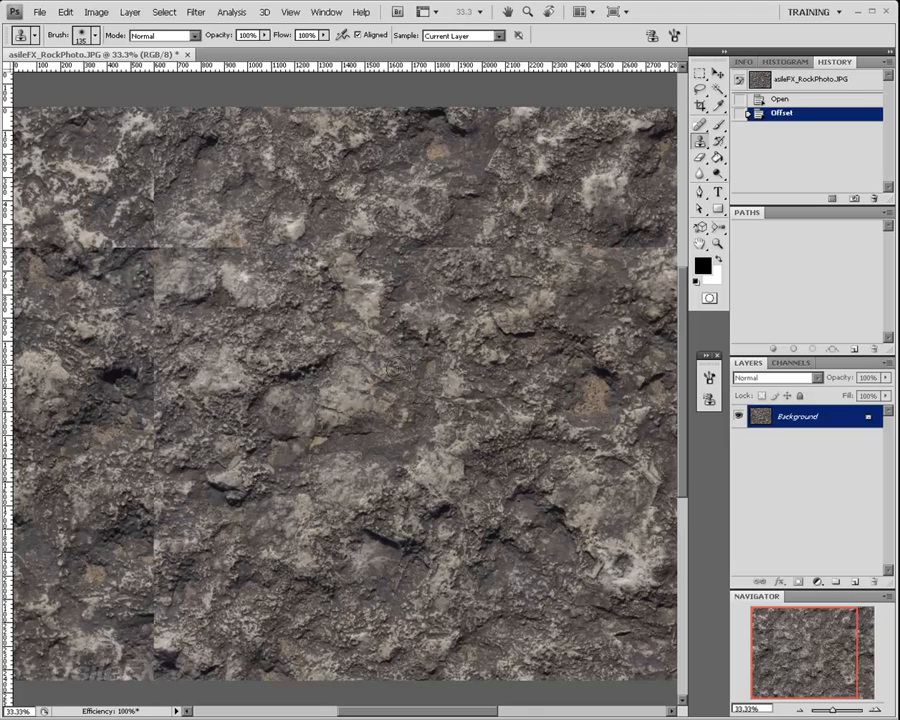
left_click_drag(808, 643, 796, 640)
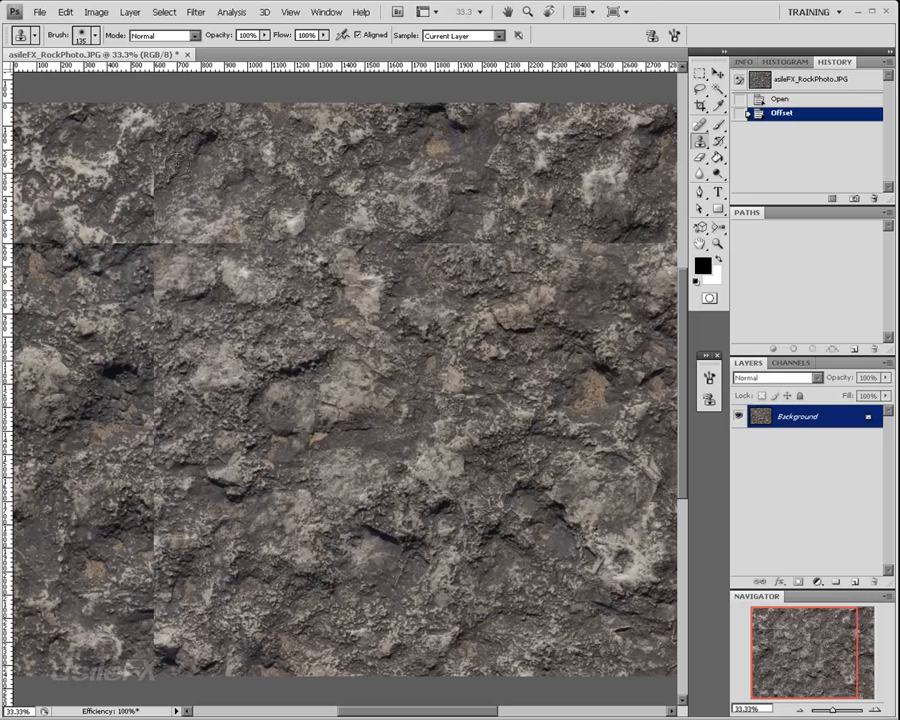
left_click(94, 12)
mouse_move(104, 48)
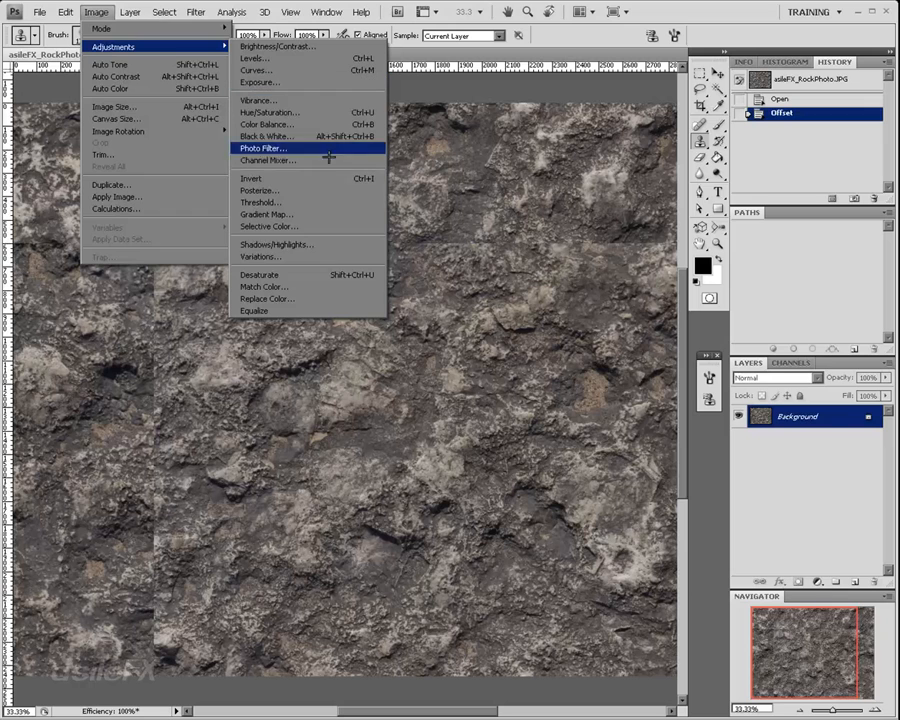
left_click(345, 244)
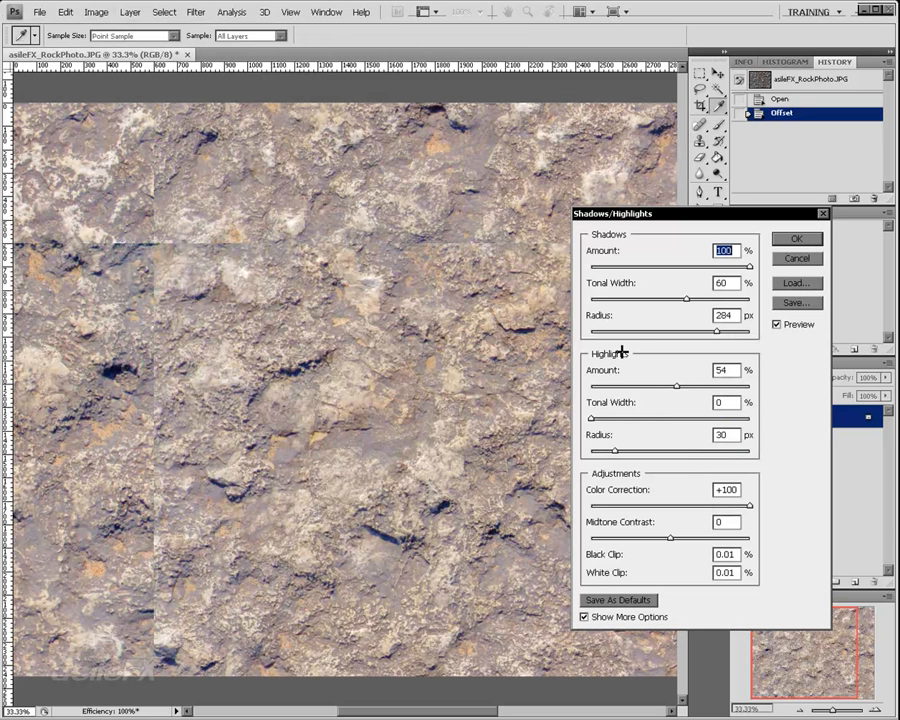
left_click(604, 617)
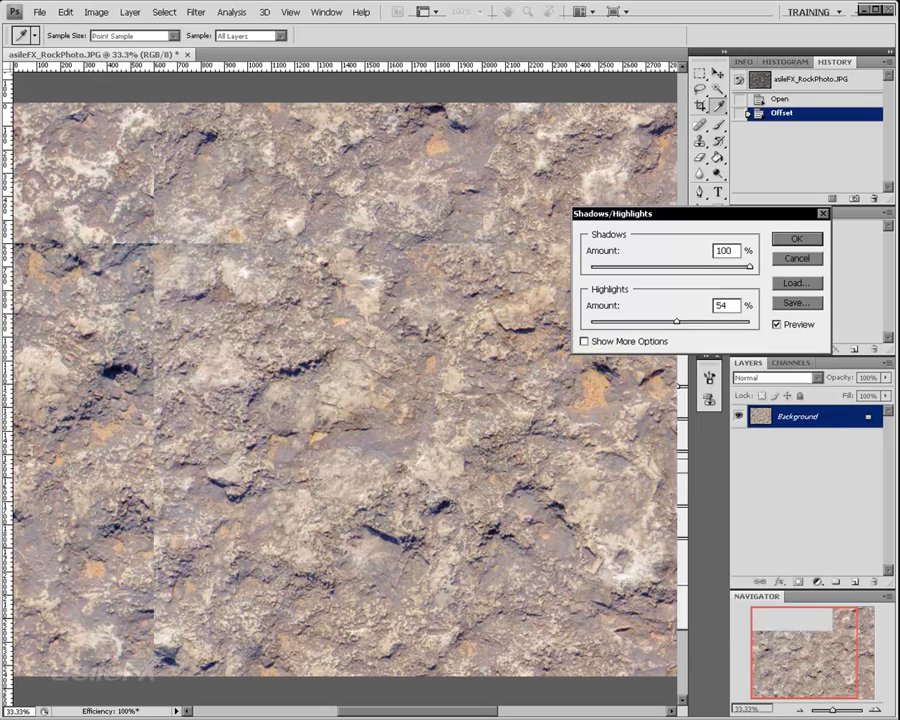
left_click(620, 338)
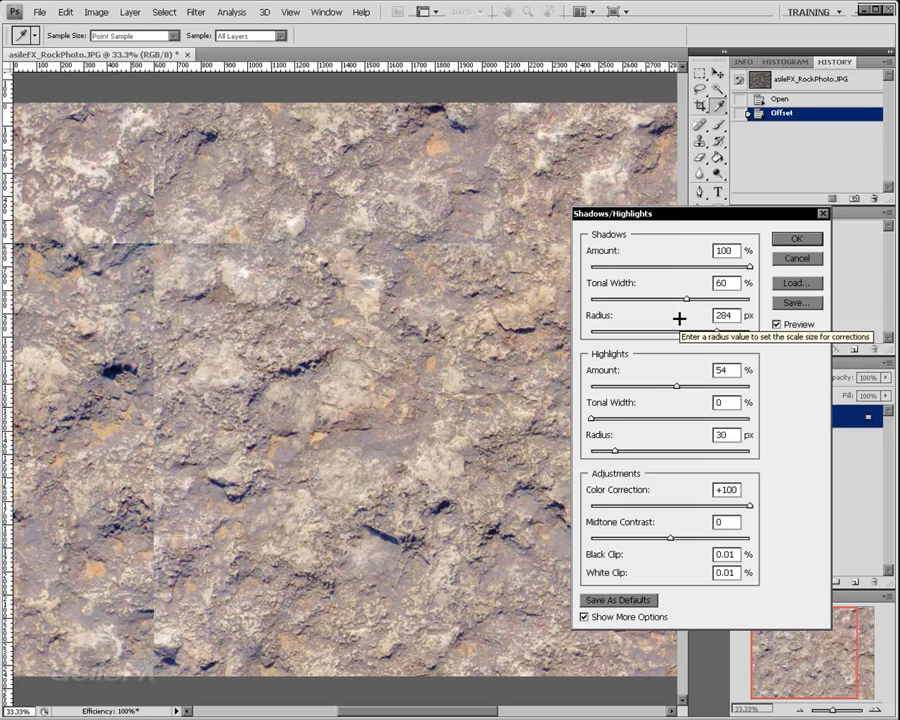
left_click_drag(639, 333, 757, 329)
left_click(624, 299)
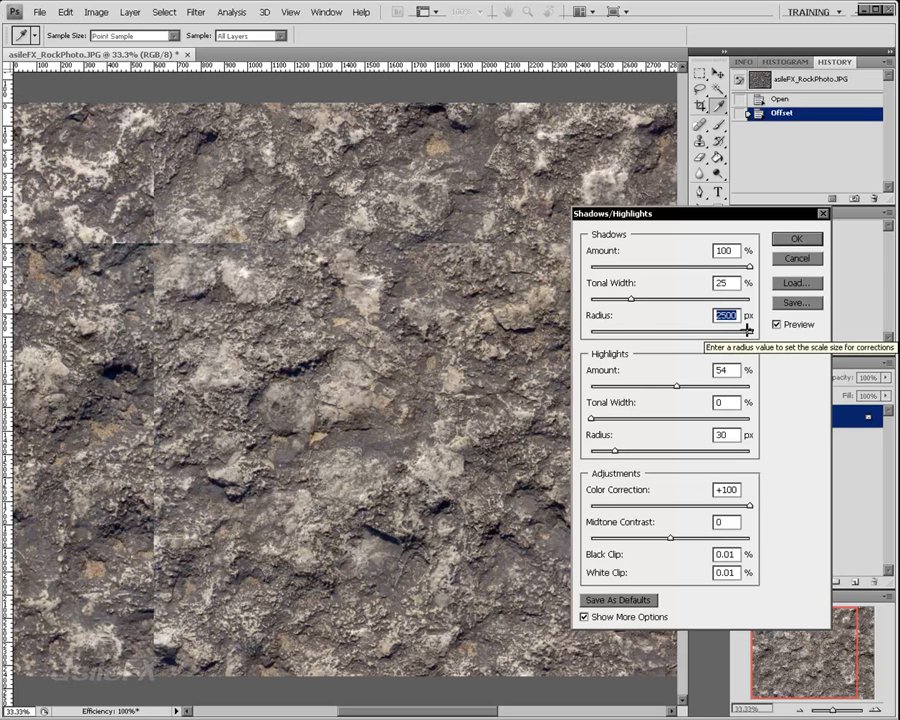
left_click_drag(747, 330, 654, 331)
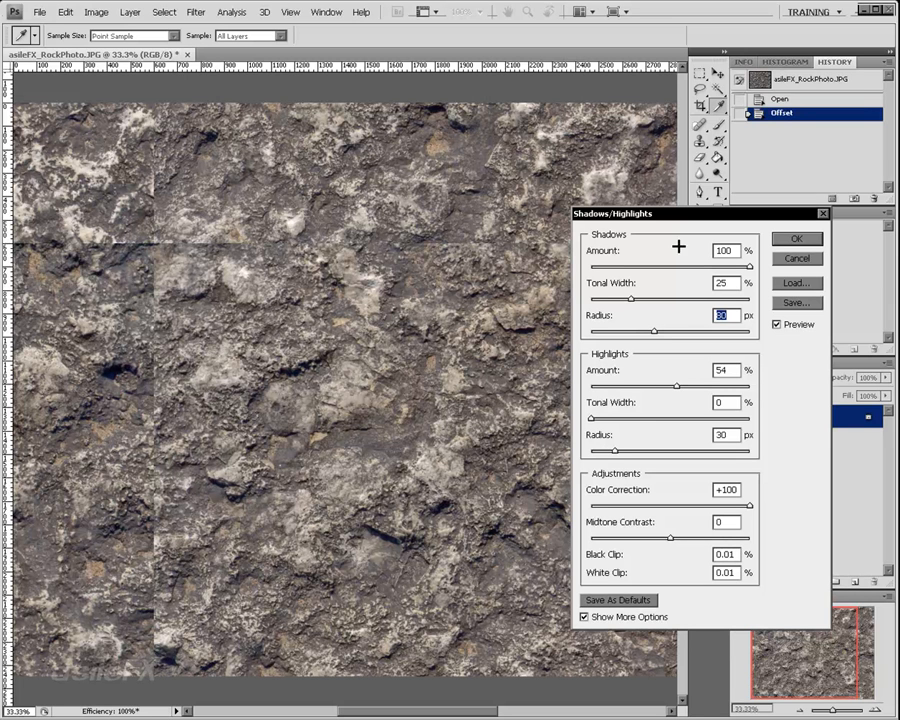
Step: Try different highlight tonal widths between 38% and 88% in the Shadows/Highlights preview
left_click_drag(631, 416, 675, 414)
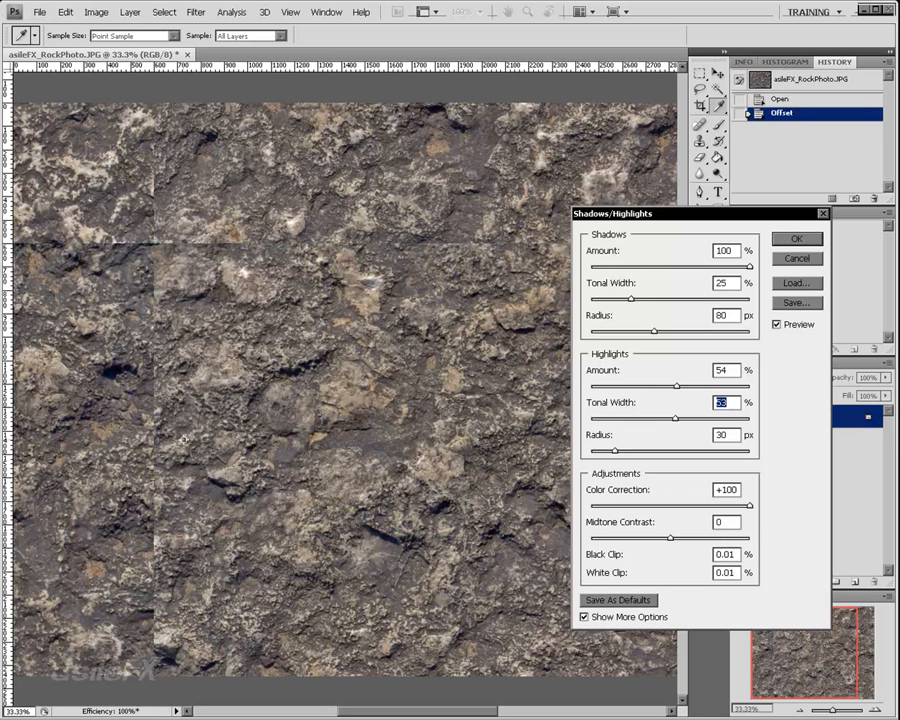
left_click_drag(657, 416, 651, 416)
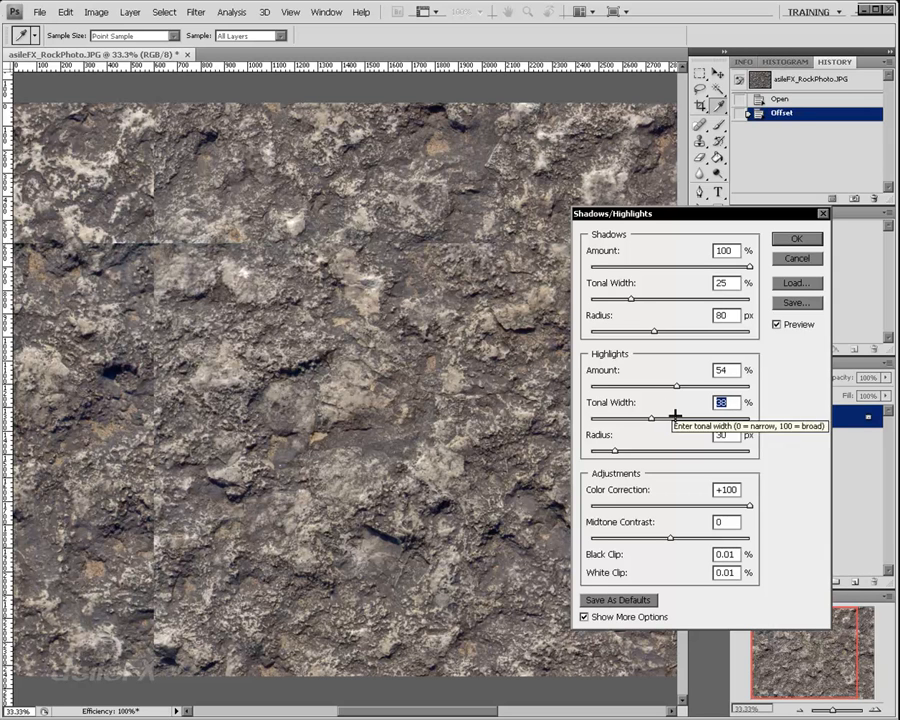
left_click_drag(673, 418, 731, 418)
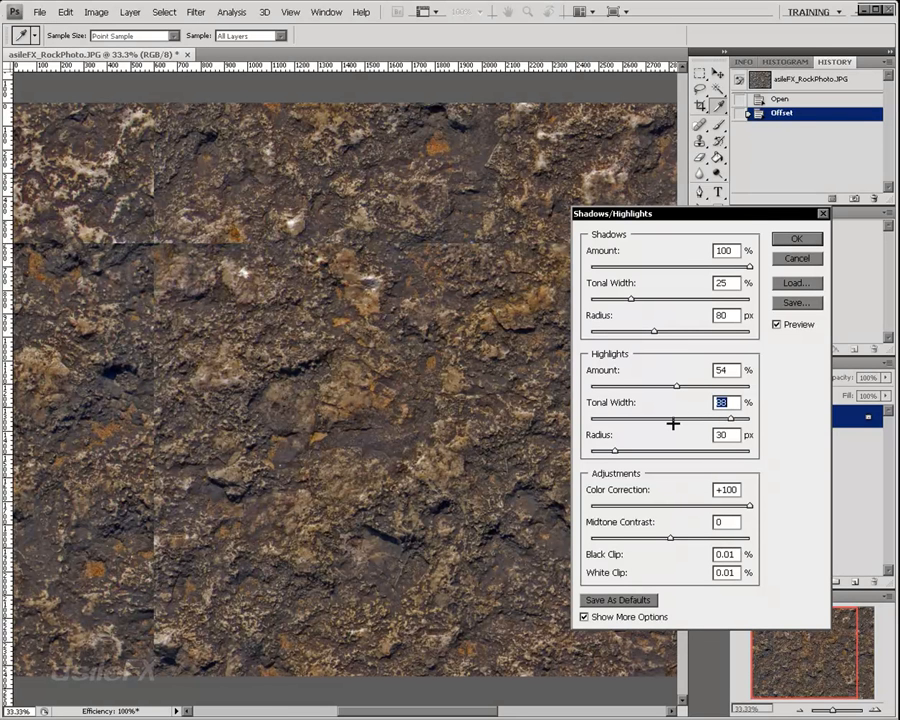
left_click(680, 418)
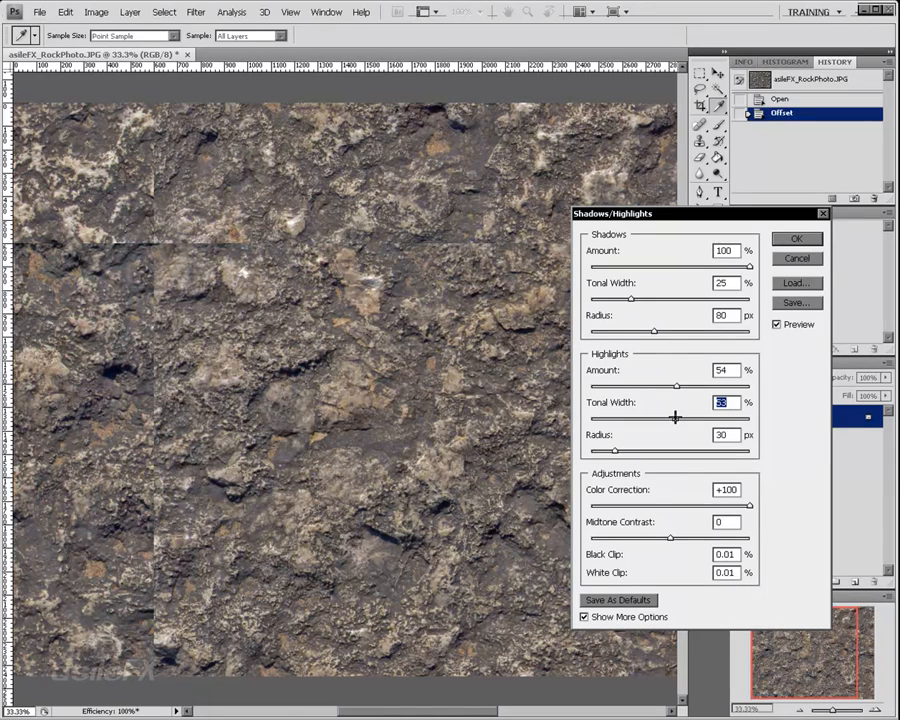
left_click(726, 419)
left_click_drag(726, 419, 718, 420)
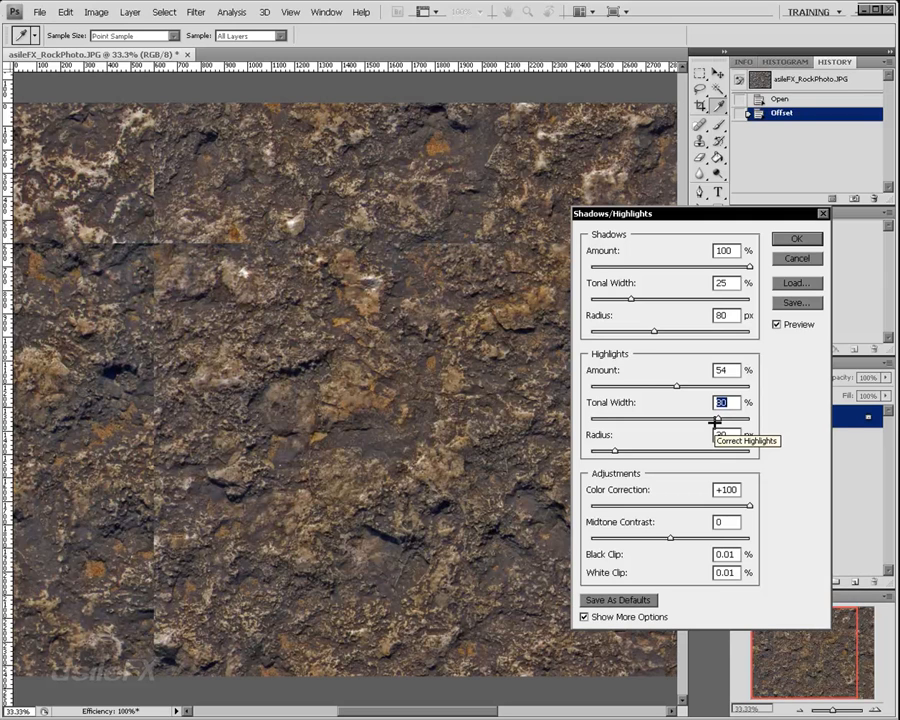
Step: Set the shadows to 27% tonal width and 78 px radius, and the highlights to 57% tonal width and 93 px radius
left_click_drag(644, 298, 653, 330)
left_click(666, 418)
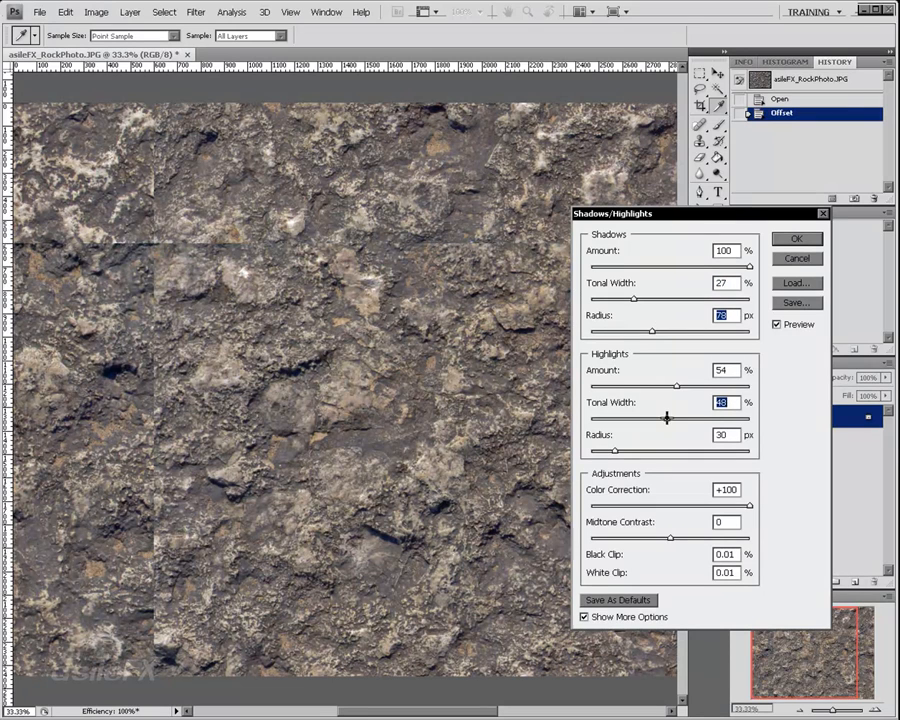
left_click_drag(666, 418, 681, 418)
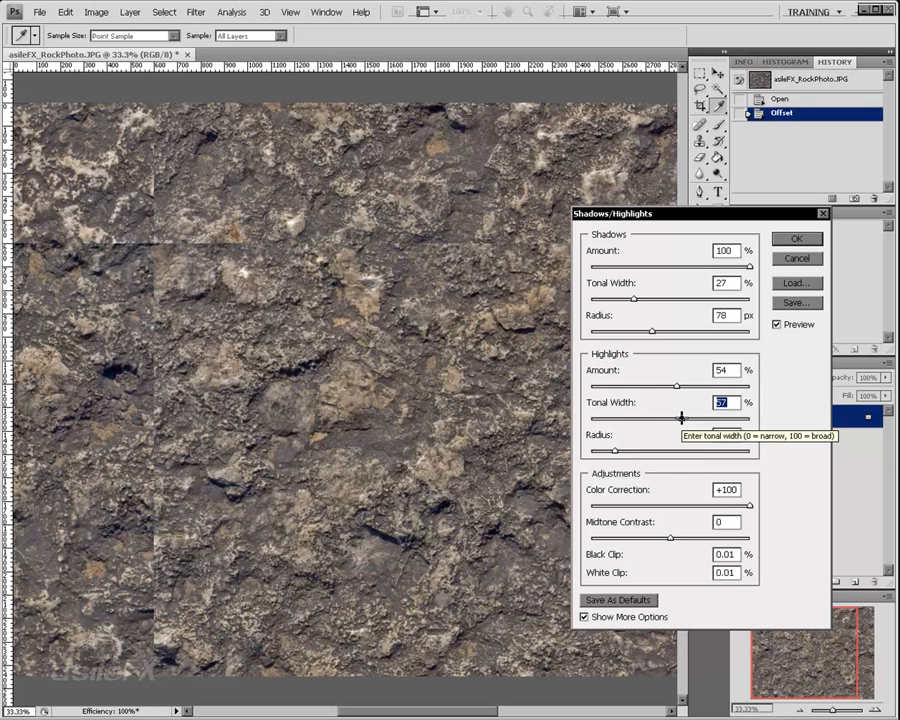
left_click_drag(615, 450, 664, 453)
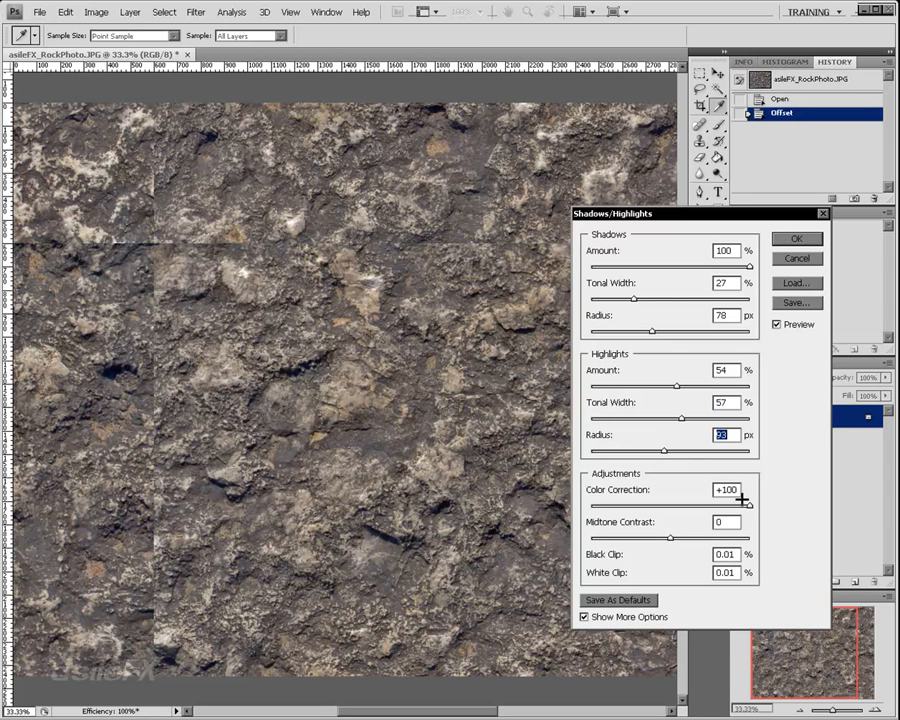
Step: Set color correction to +50 with midtone contrast at 0, and apply the Shadows/Highlights adjustment
left_click_drag(743, 505, 710, 505)
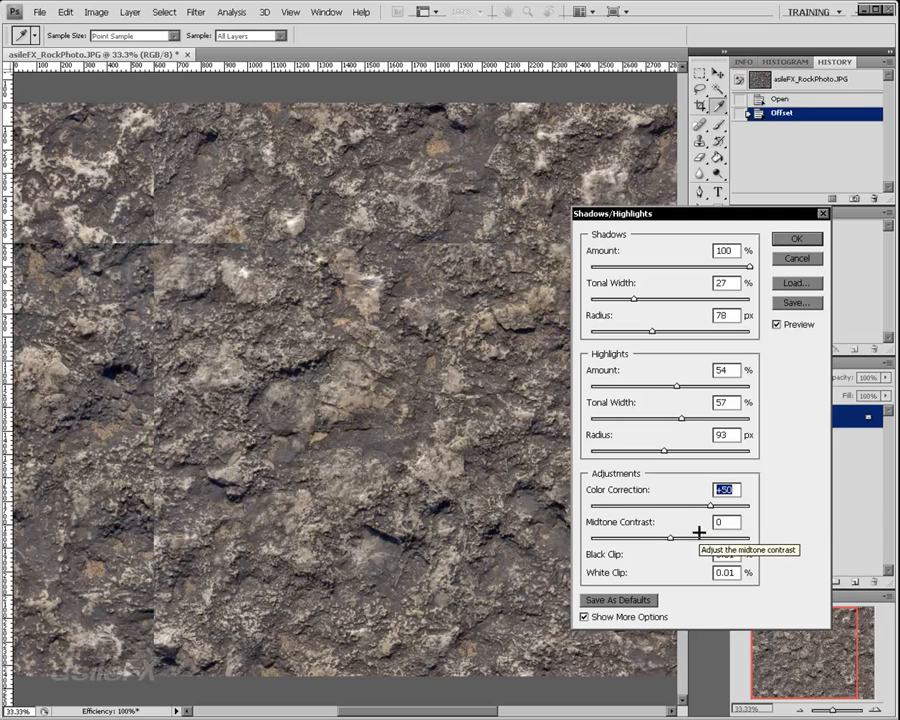
mouse_move(665, 537)
left_mouse_down()
mouse_move(692, 538)
mouse_move(576, 538)
mouse_move(777, 537)
mouse_move(639, 540)
mouse_move(671, 541)
left_mouse_up()
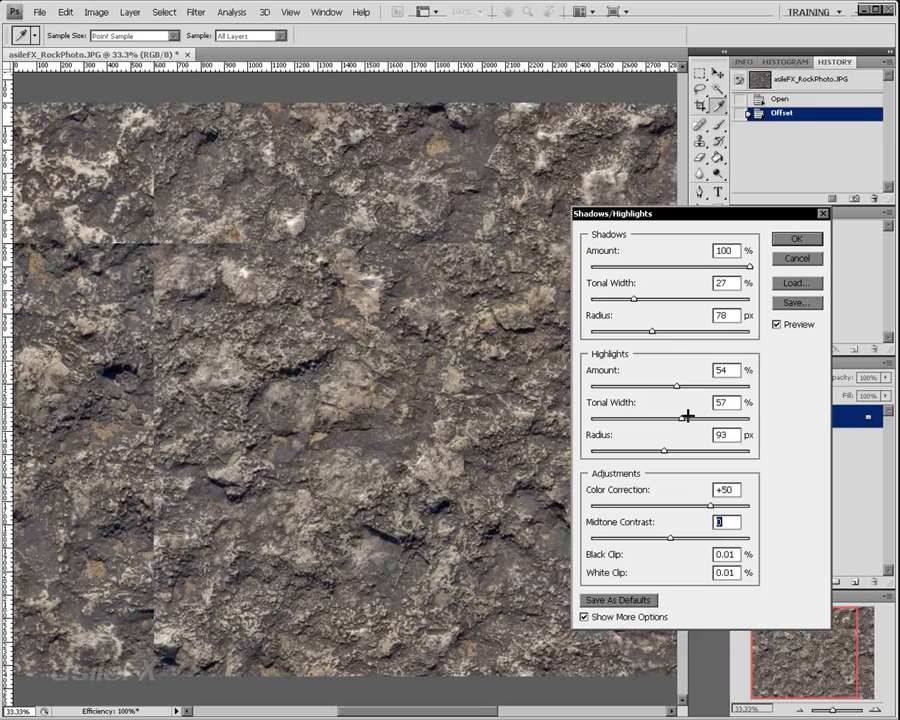
left_click(797, 240)
Step: Activate the Clone Stamp tool and set its brush diameter to 129 px for retouching the offset seams
key("s")
mouse_move(842, 634)
left_mouse_down()
mouse_move(815, 617)
mouse_move(816, 626)
left_mouse_up()
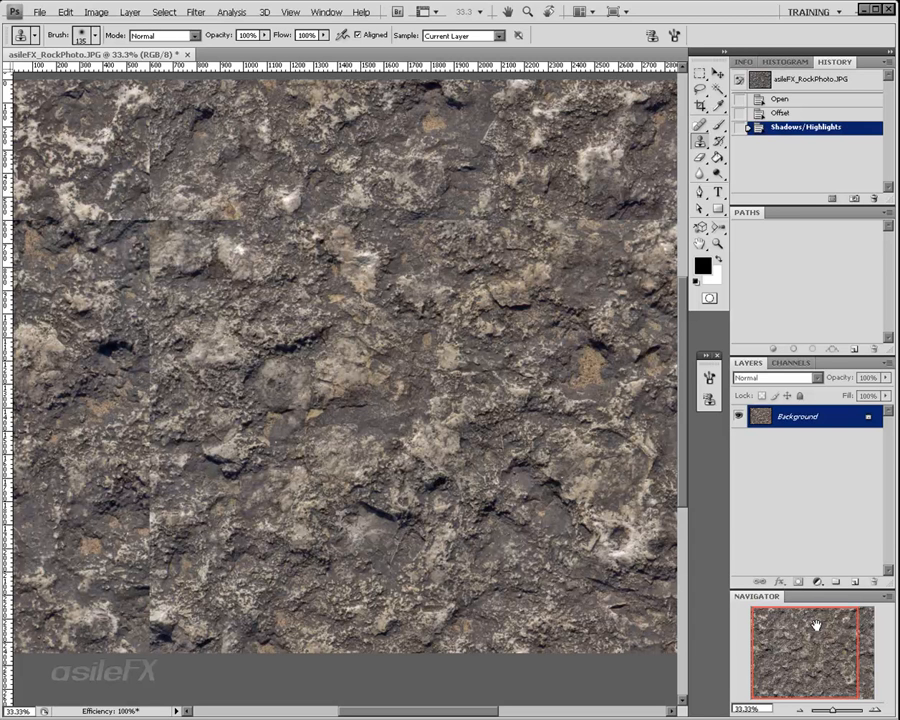
left_click(876, 708)
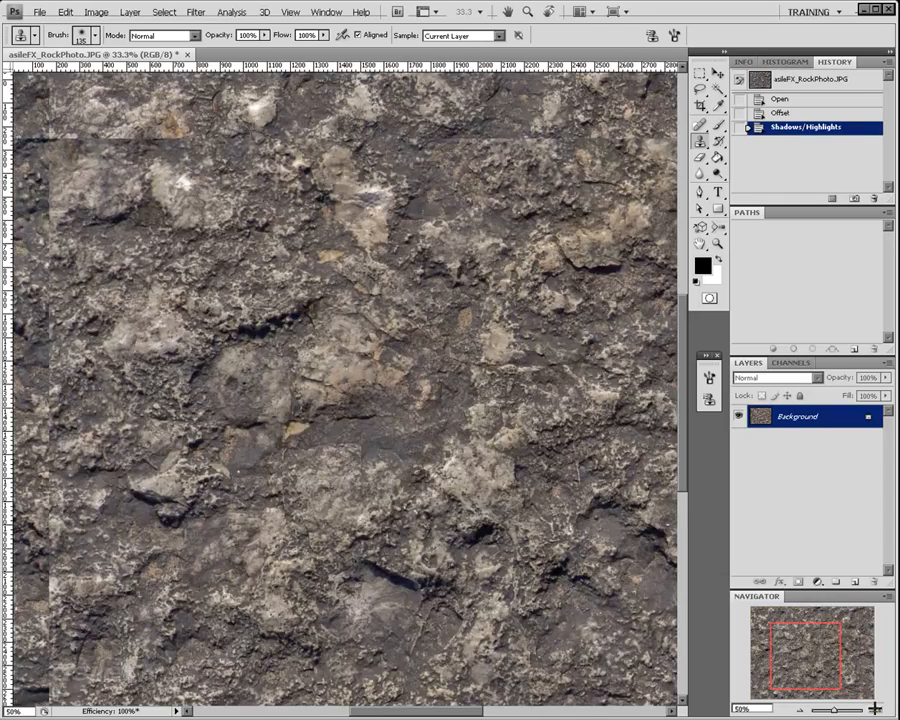
left_click_drag(808, 652, 797, 625)
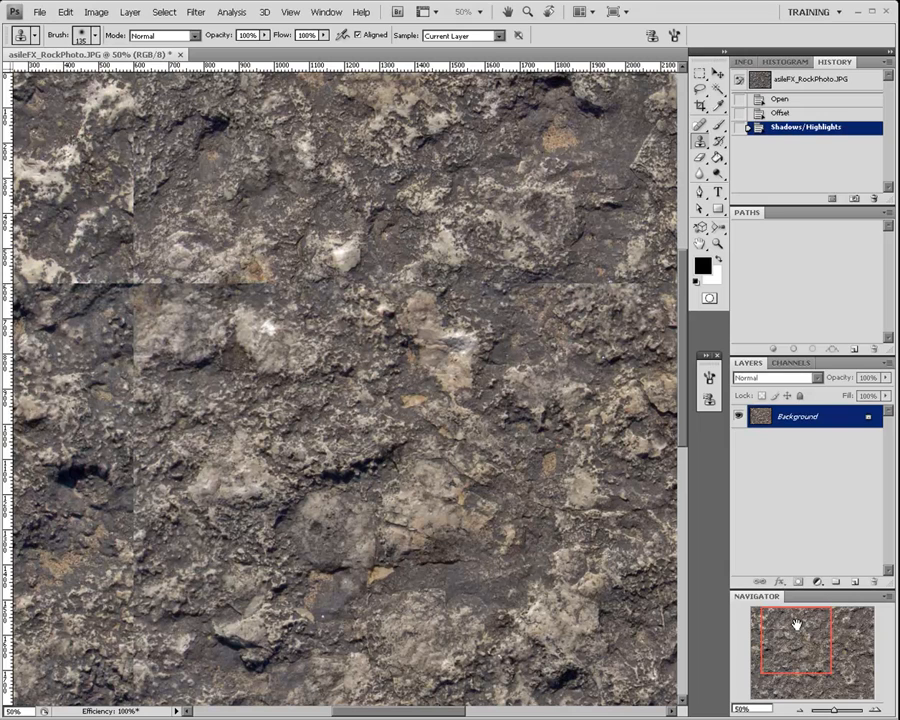
left_click_drag(796, 625, 828, 646)
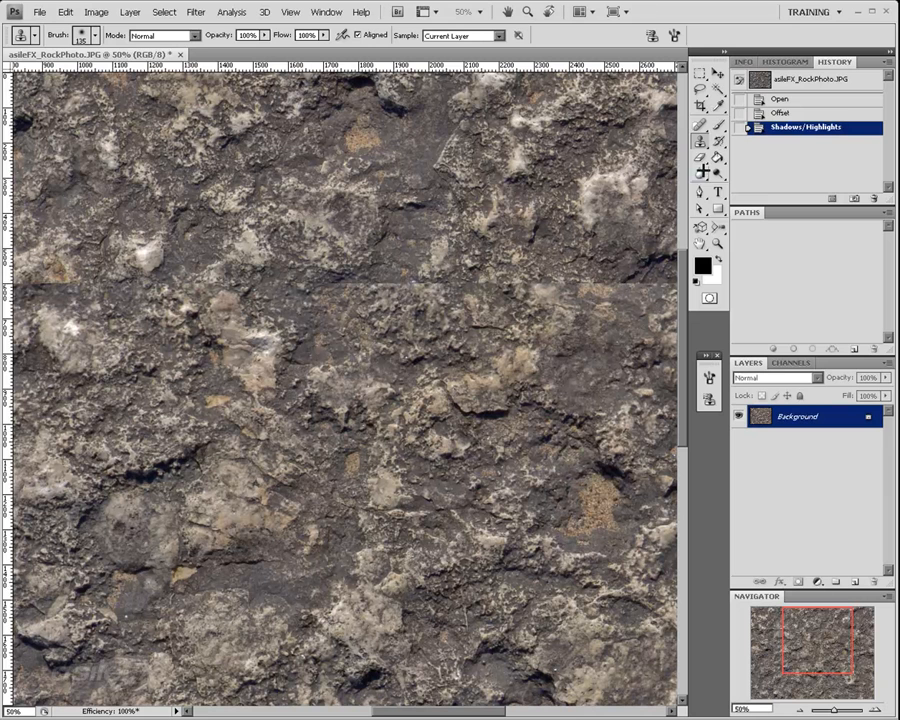
right_click(478, 396)
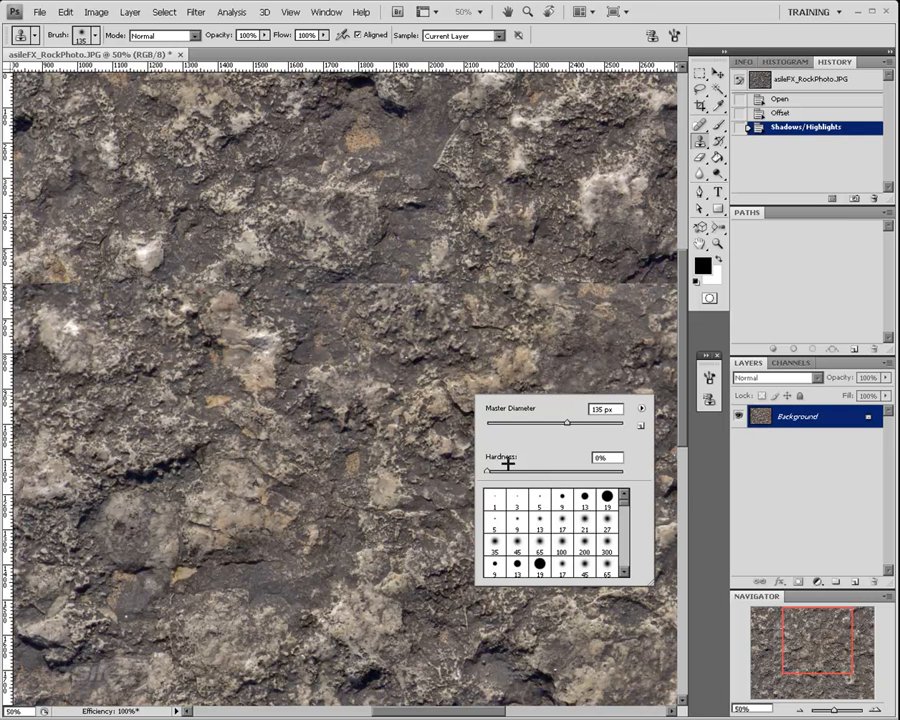
left_click_drag(571, 430, 603, 423)
left_click(565, 423)
key("Return")
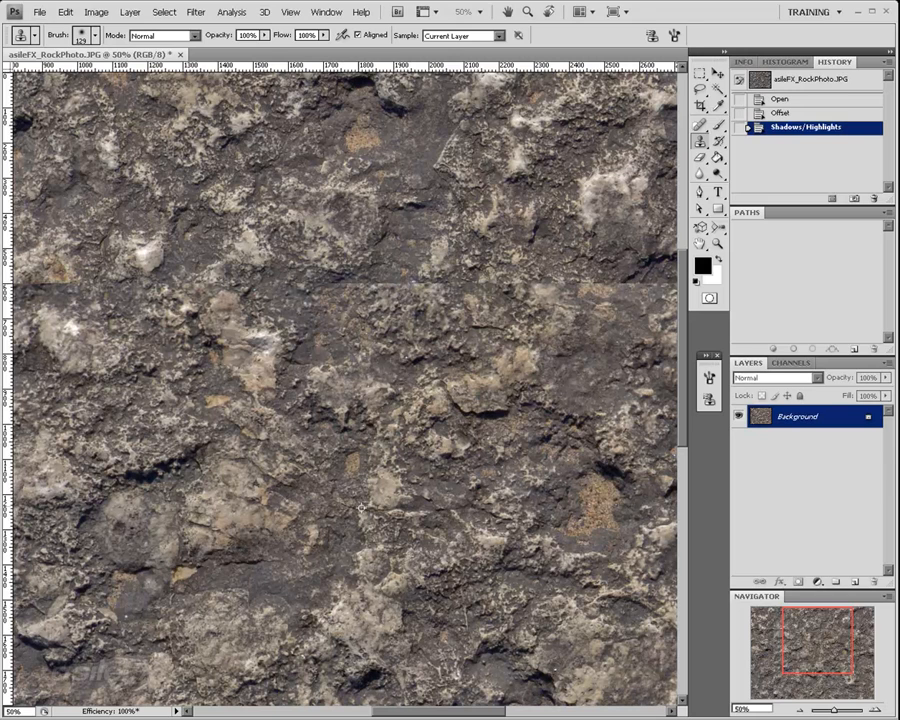
Step: Try cloning nearby rock texture over the bright spots and the offset seams in the upper-left part of the photo
left_click_drag(808, 601, 794, 627)
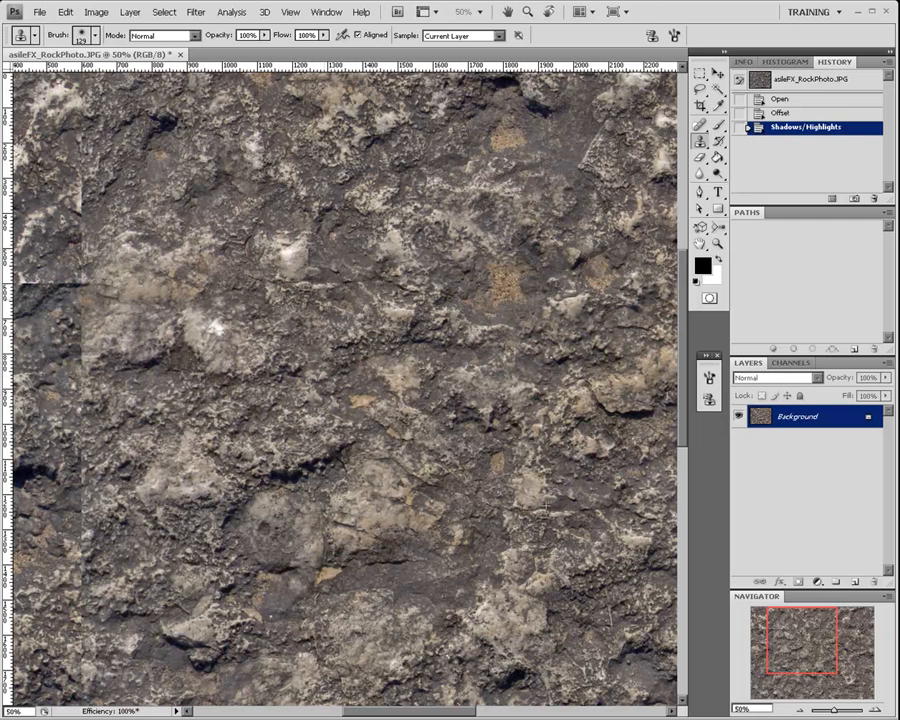
mouse_move(224, 324)
left_mouse_down()
mouse_move(230, 292)
mouse_move(284, 243)
mouse_move(290, 276)
mouse_move(225, 262)
mouse_move(152, 282)
mouse_move(194, 308)
mouse_move(203, 330)
left_mouse_up()
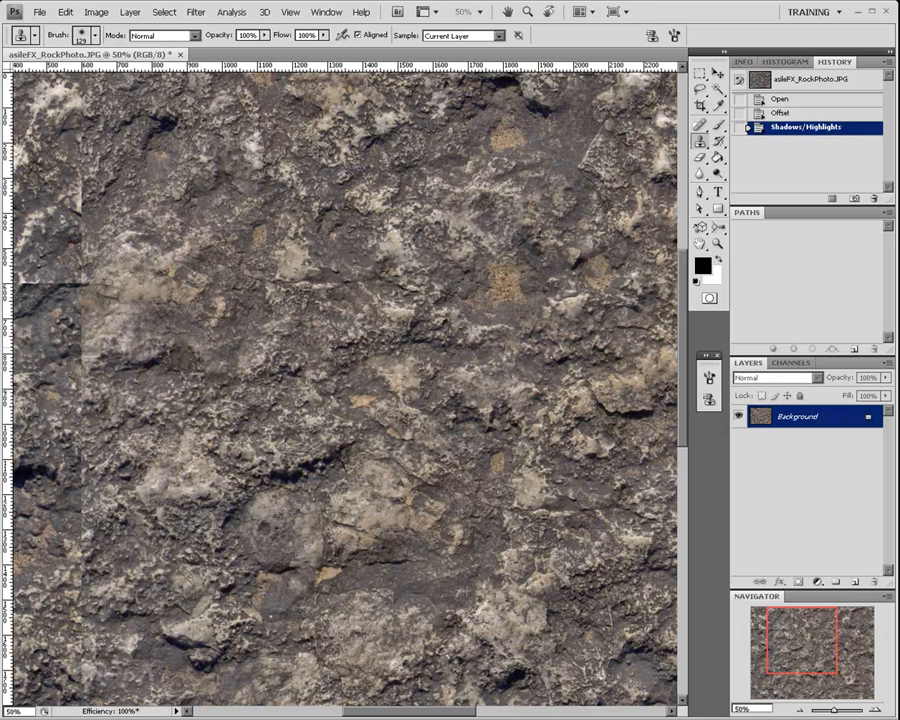
left_click_drag(160, 262, 218, 232)
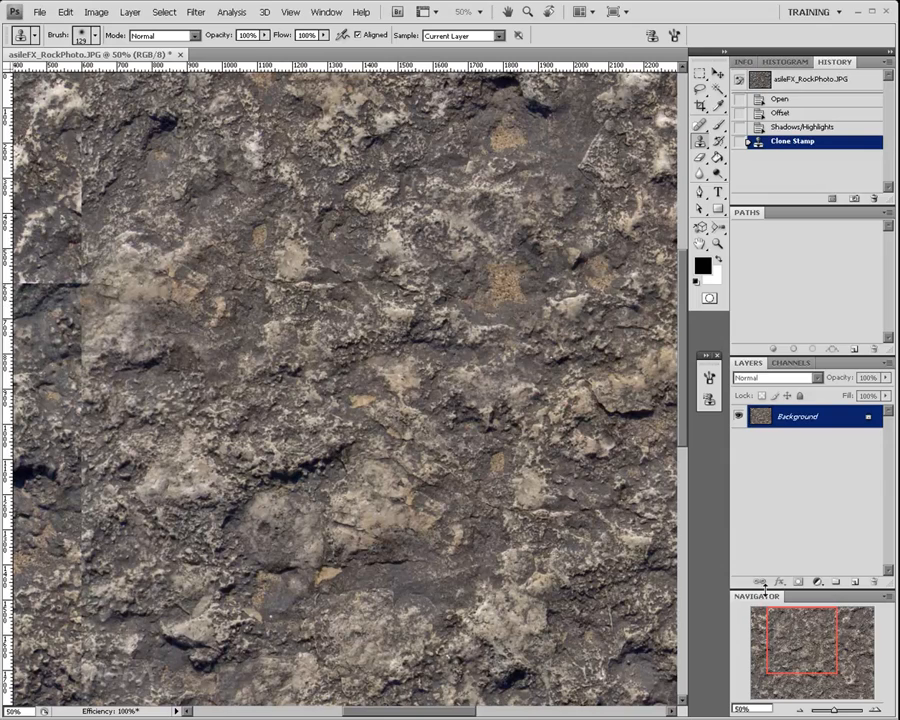
left_click_drag(870, 709, 870, 709)
left_click_drag(780, 625, 782, 632)
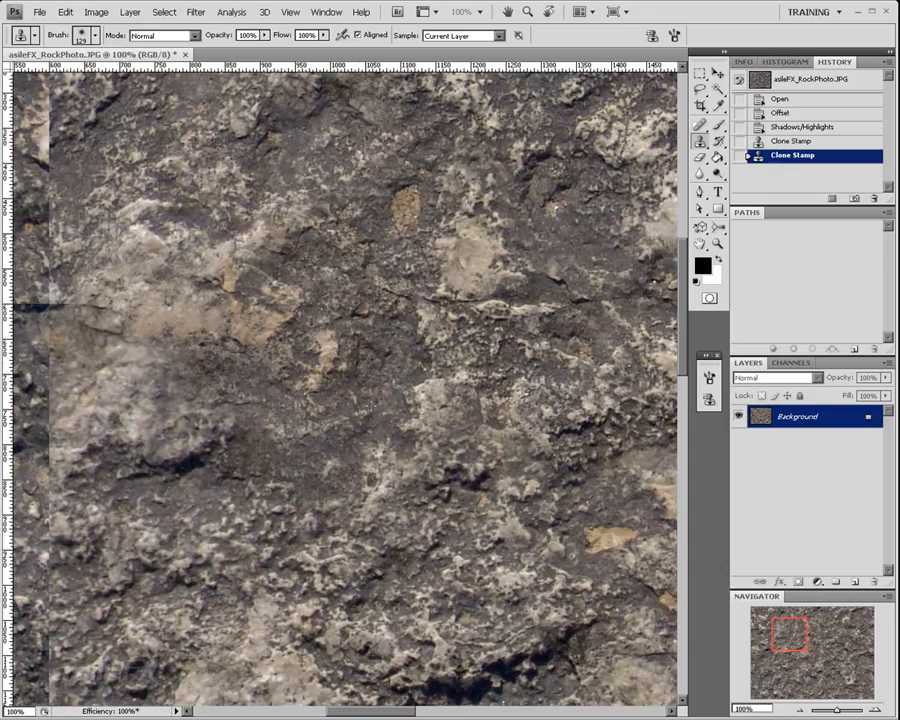
left_click_drag(286, 336, 290, 343)
left_click(458, 452)
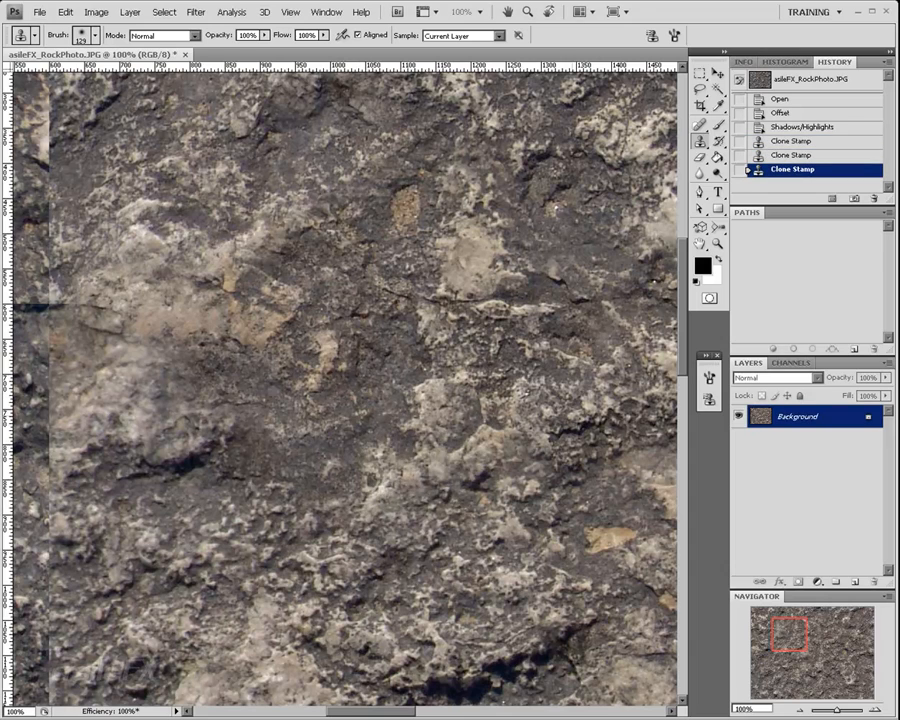
left_click(802, 709)
left_click(802, 709)
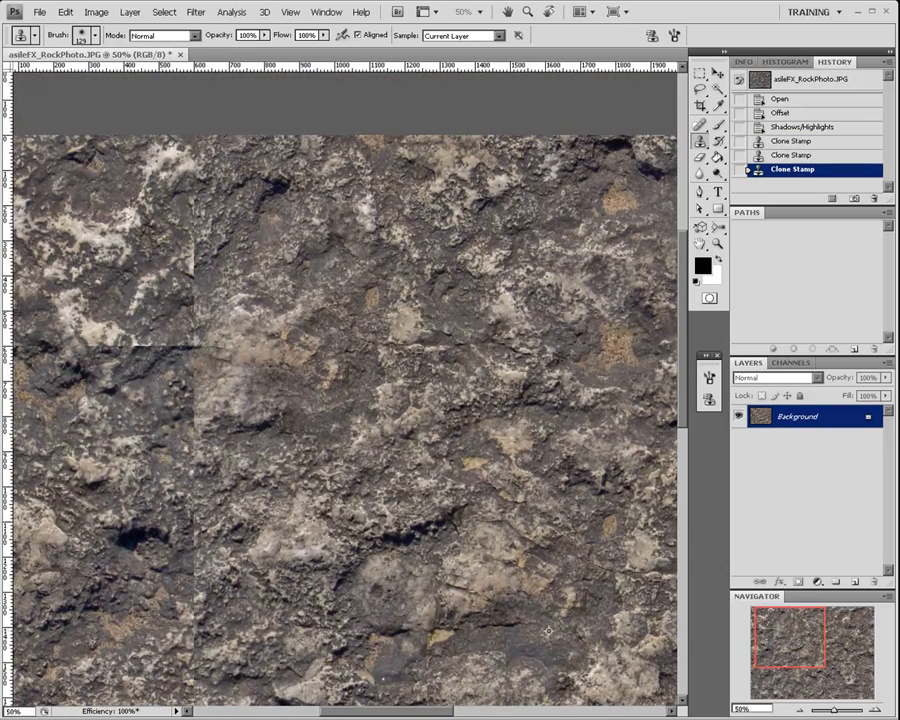
mouse_move(240, 270)
left_mouse_down()
mouse_move(200, 272)
mouse_move(205, 262)
mouse_move(255, 268)
left_mouse_up()
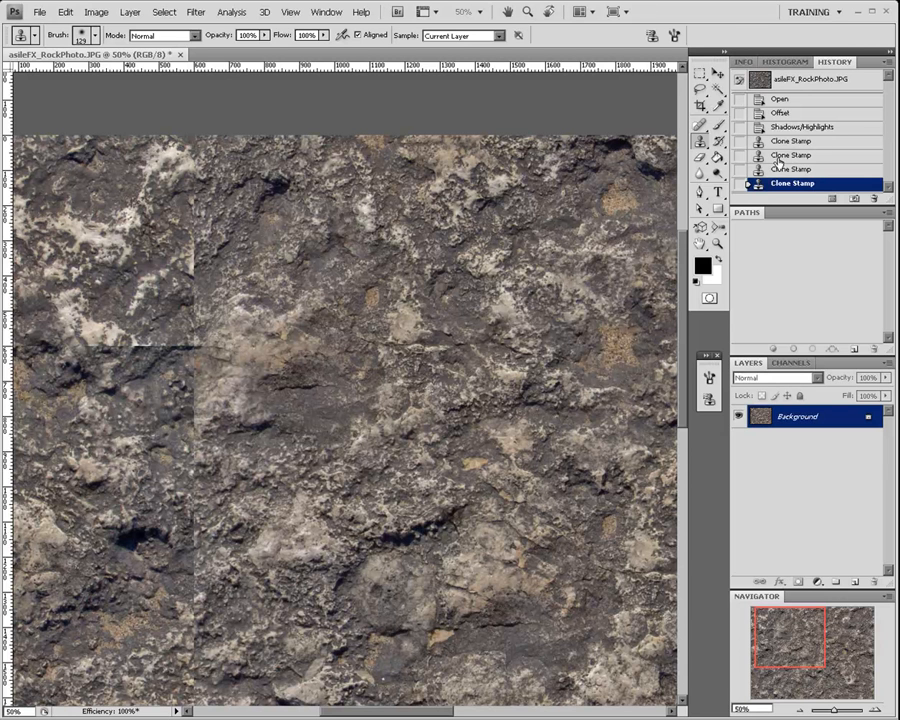
Step: Delete all the Clone Stamp states from the history, reverting the image to the Shadows/Highlights state
left_click(816, 144)
right_click(816, 144)
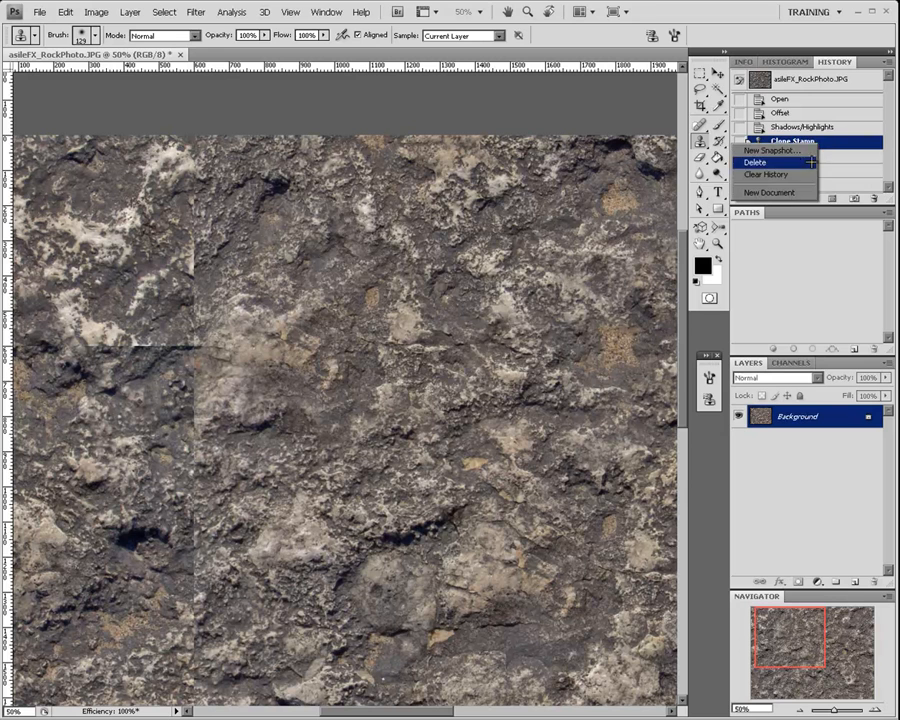
left_click(795, 162)
left_click(391, 273)
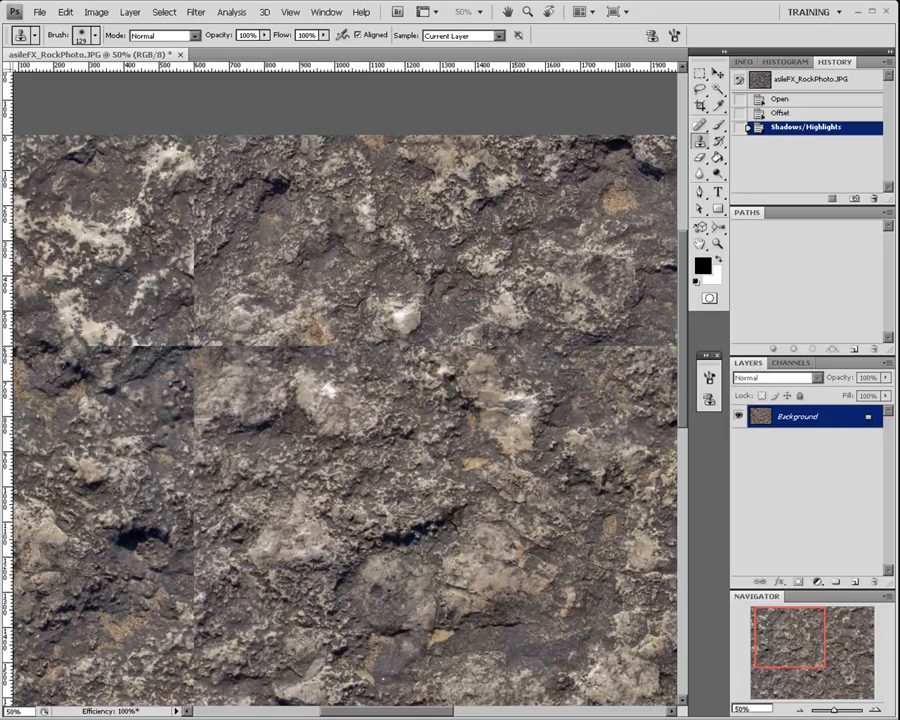
Step: Activate the Magic Wand with a tolerance of 25 and contiguous selection enabled
left_click_drag(807, 643, 817, 665)
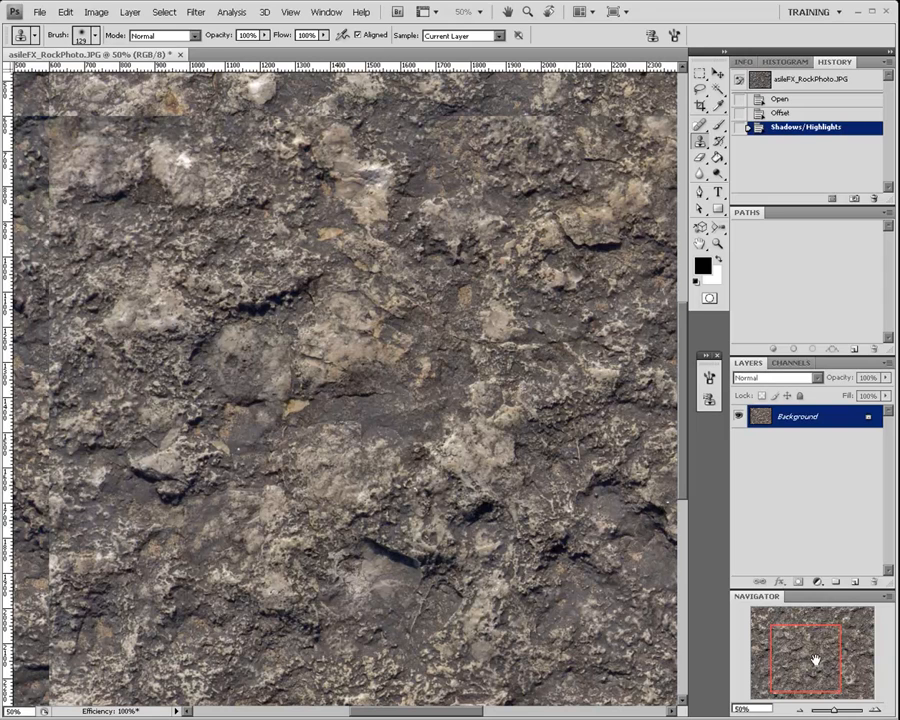
left_click_drag(813, 659, 828, 660)
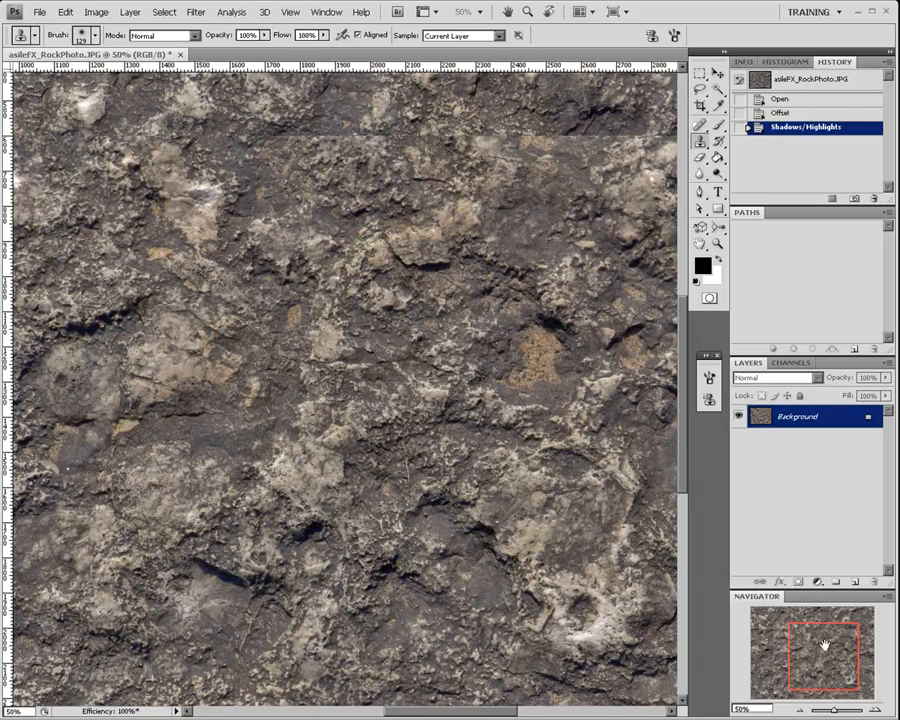
left_click(867, 708)
left_click_drag(832, 648, 829, 656)
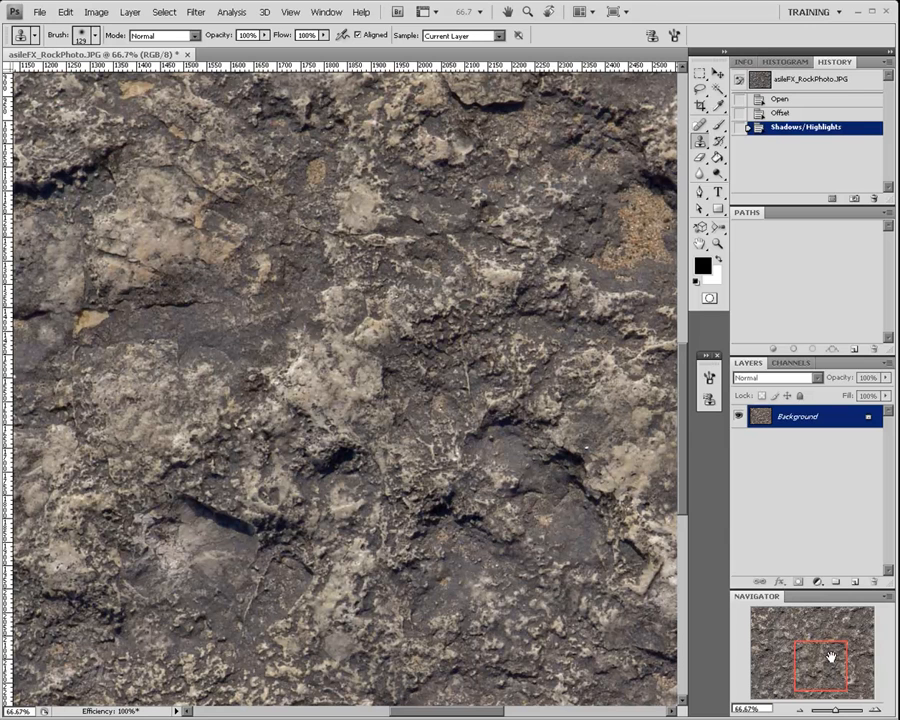
left_click(718, 90)
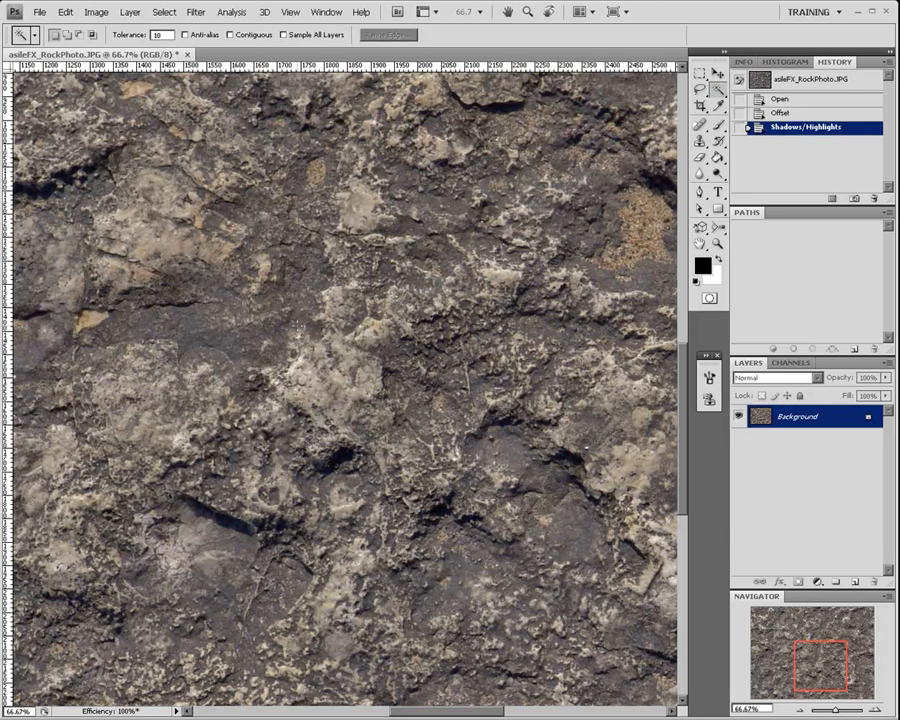
right_click(718, 88)
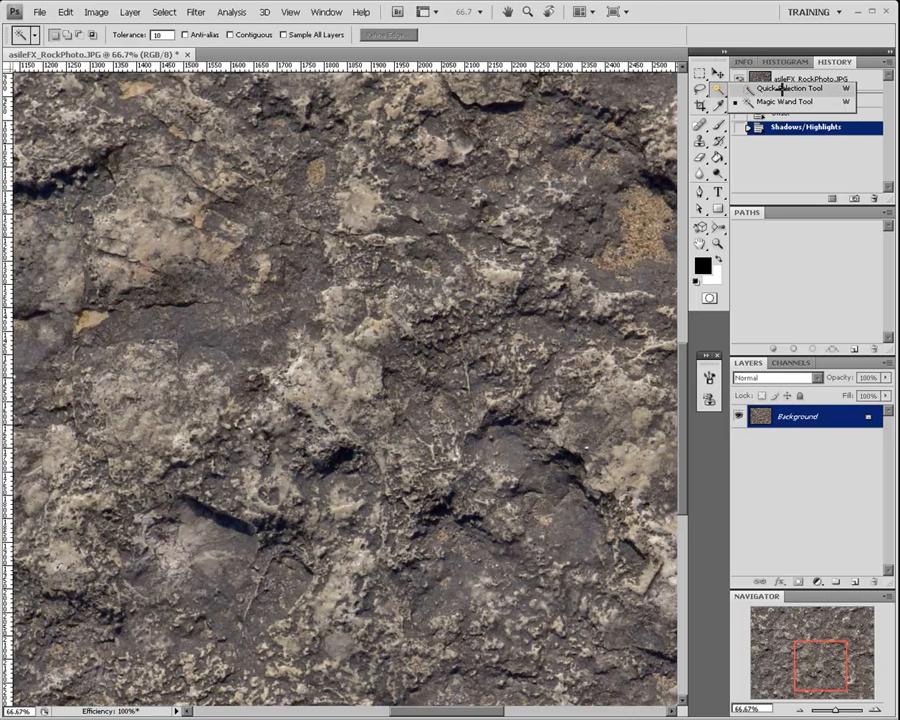
left_click(717, 89)
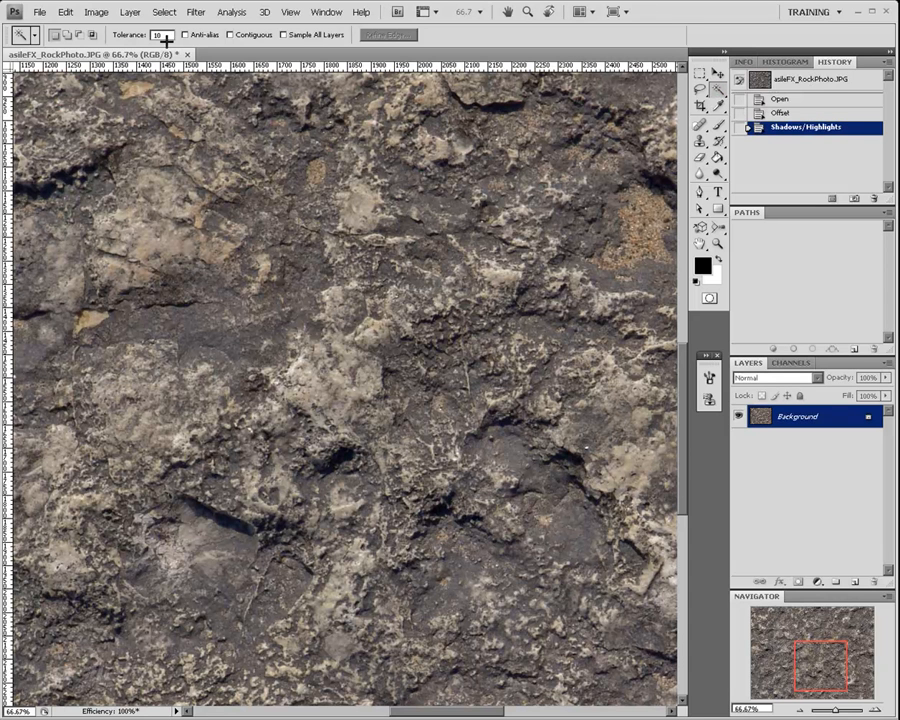
left_click_drag(167, 37, 127, 41)
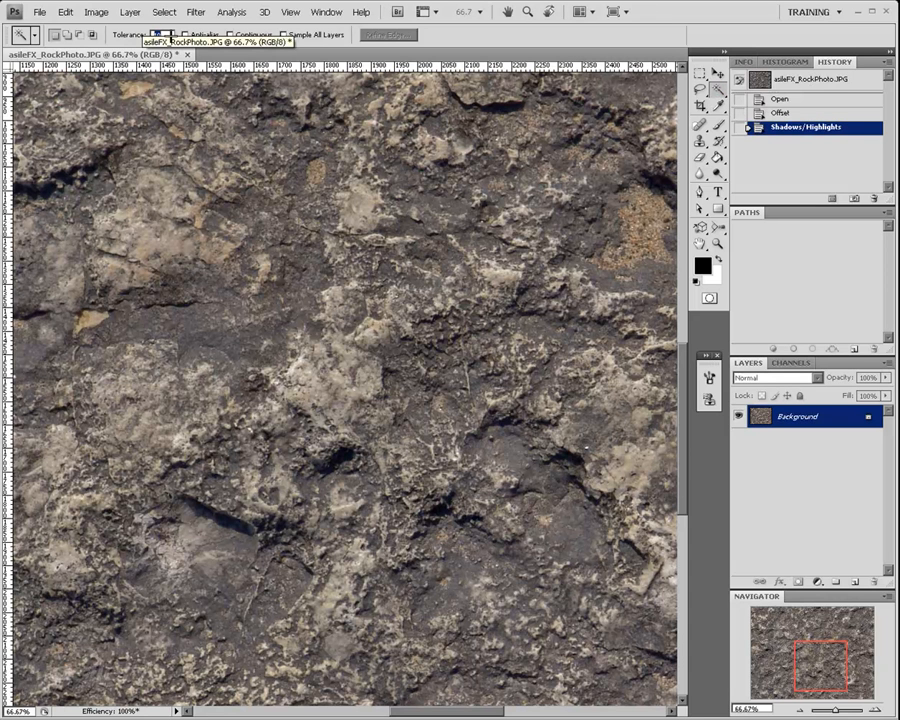
type("25")
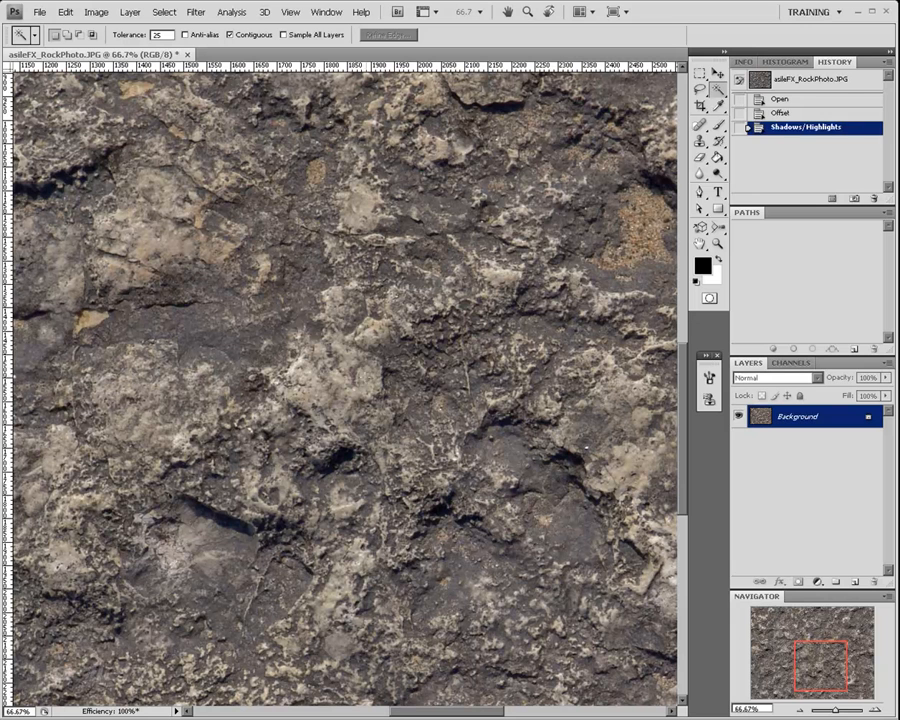
Step: Build up a Magic Wand selection of the light rock patch near the lower middle of the photo and inspect its edges
left_click(341, 370)
left_click(340, 350)
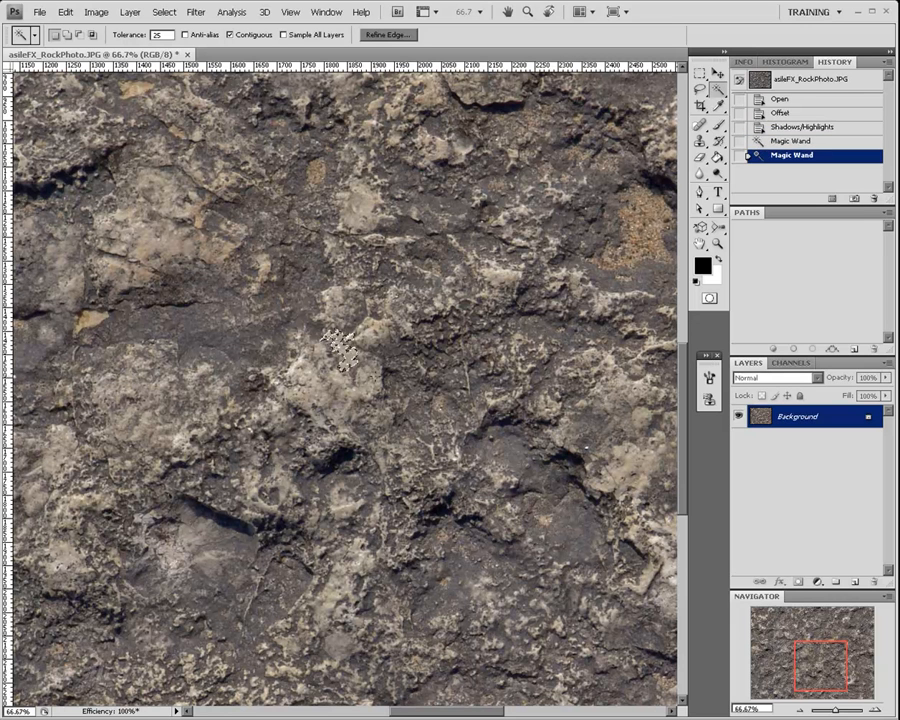
left_click(325, 425)
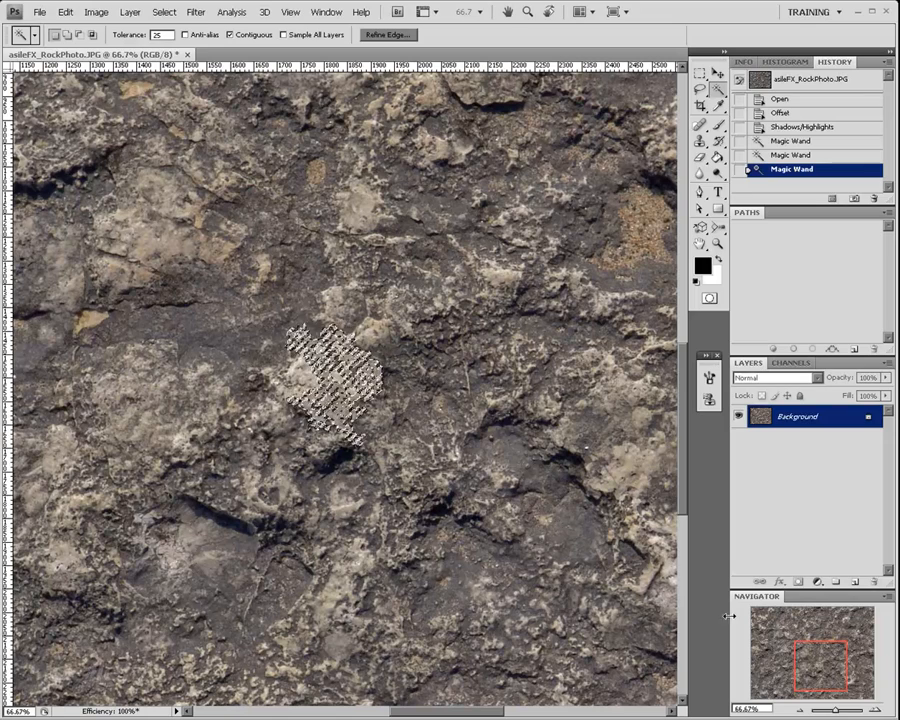
key("ctrl+plus")
key("ctrl+plus")
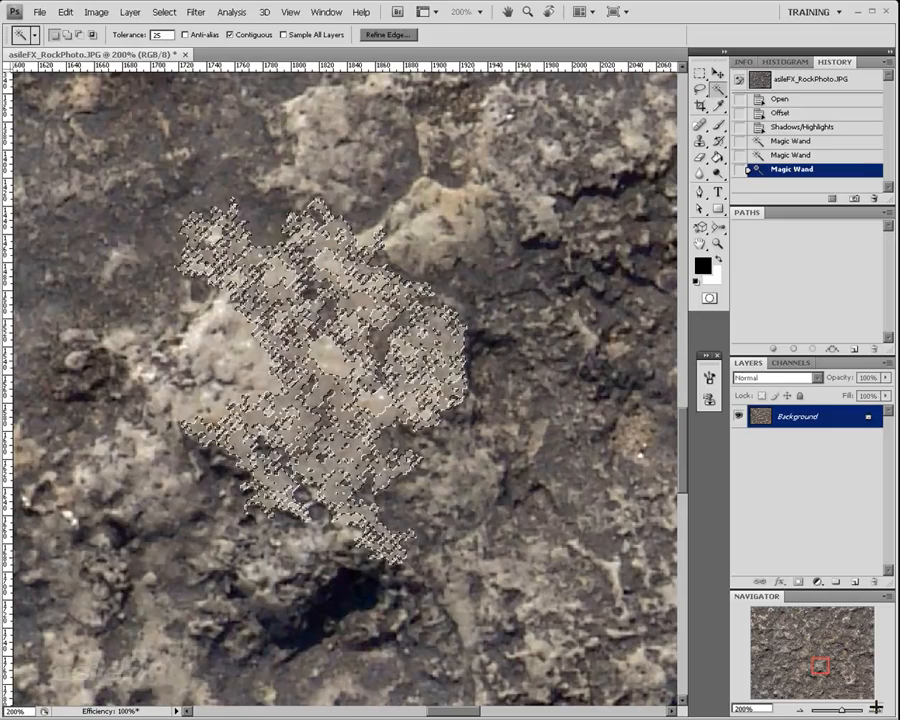
left_click(803, 708)
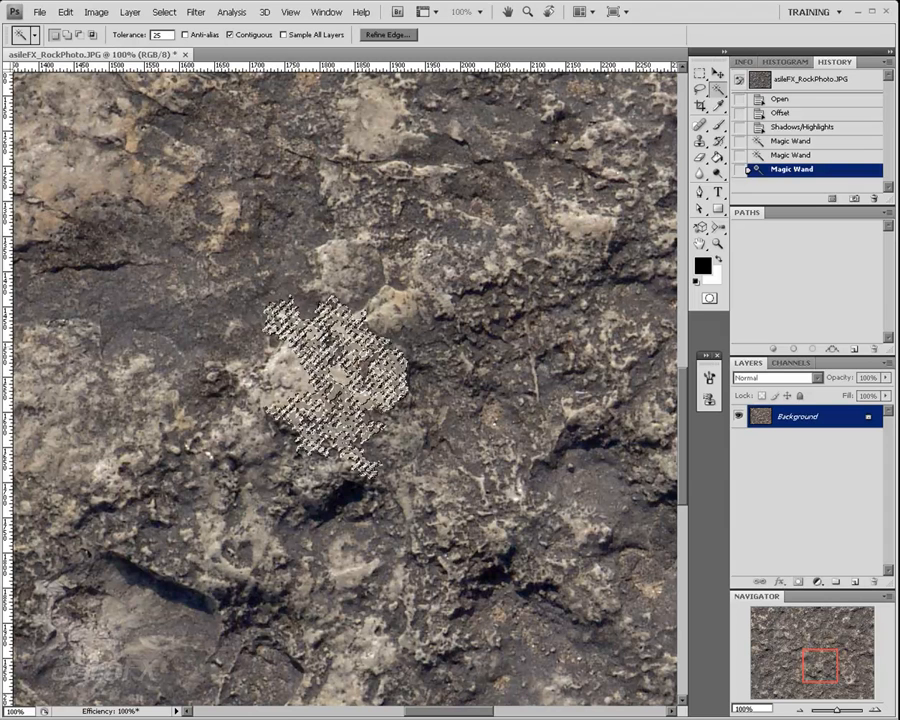
Step: Open the brush preset definition for the selected rock patch and cancel it without saving
left_click(95, 12)
mouse_move(63, 12)
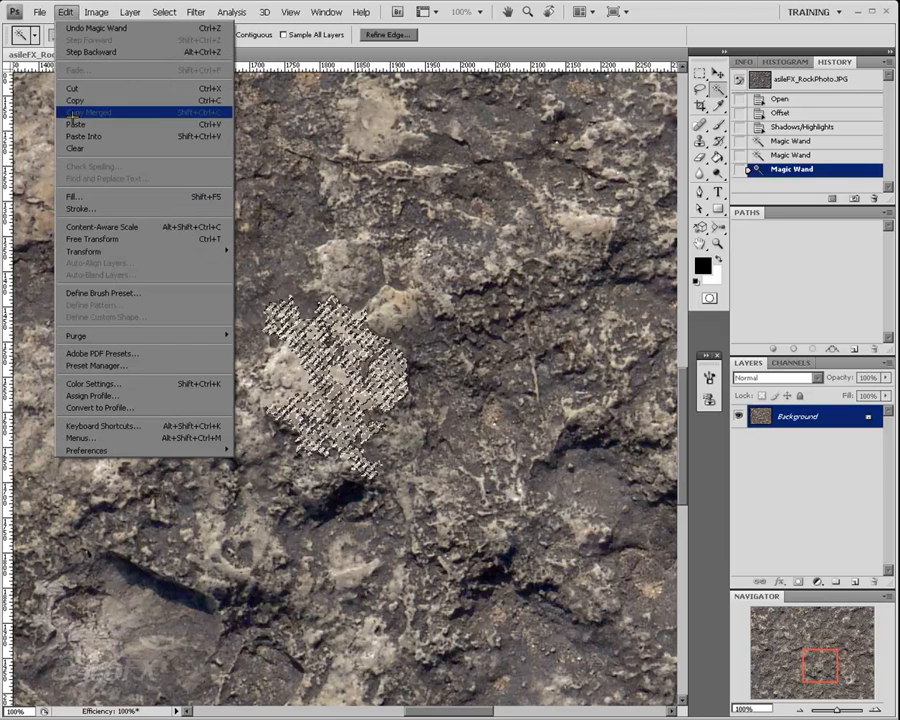
left_click(166, 292)
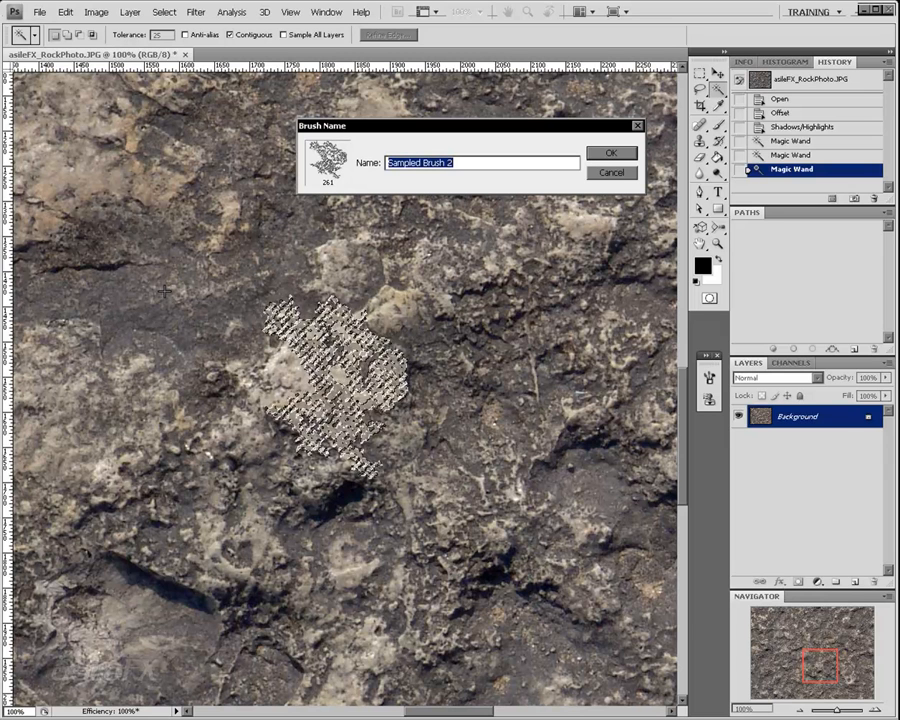
left_click(609, 173)
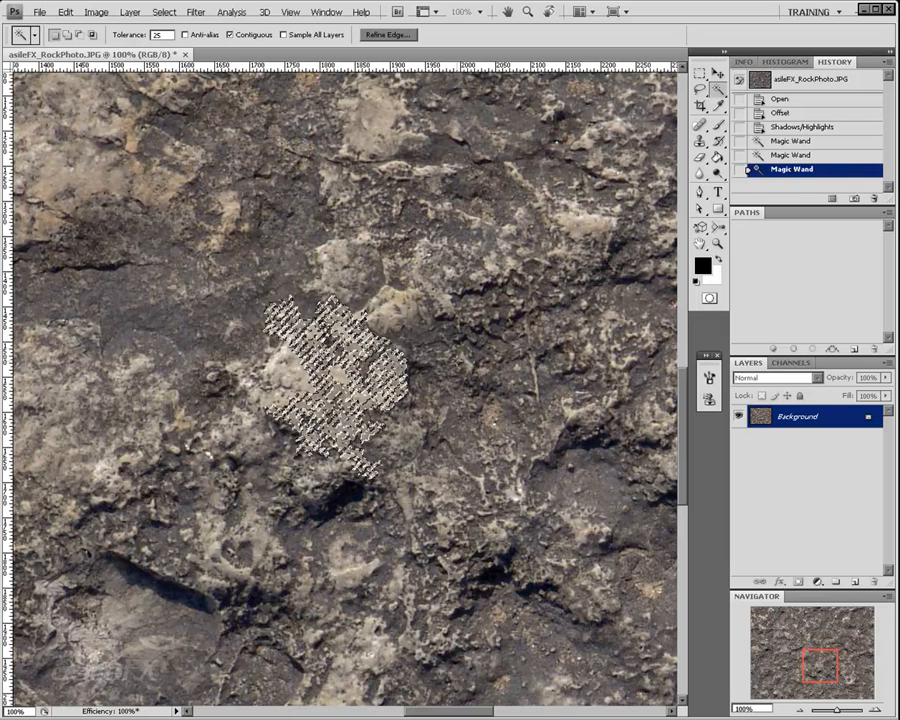
Step: Use the Quick Selection tool with a 50 px brush to fill the gaps in the light rock patch's selection
left_click_drag(716, 89, 757, 89)
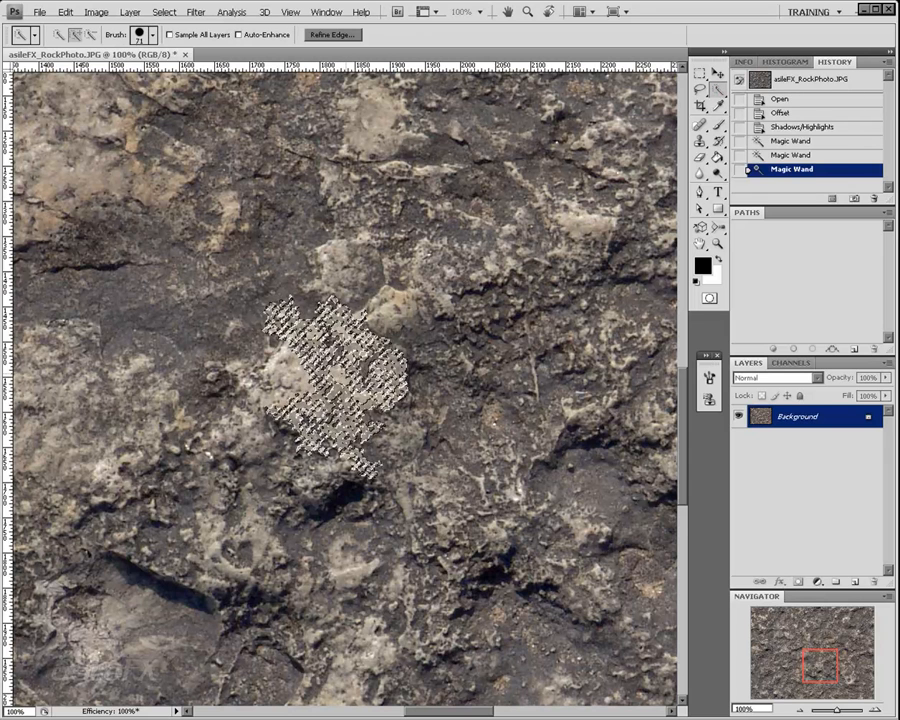
right_click(343, 372)
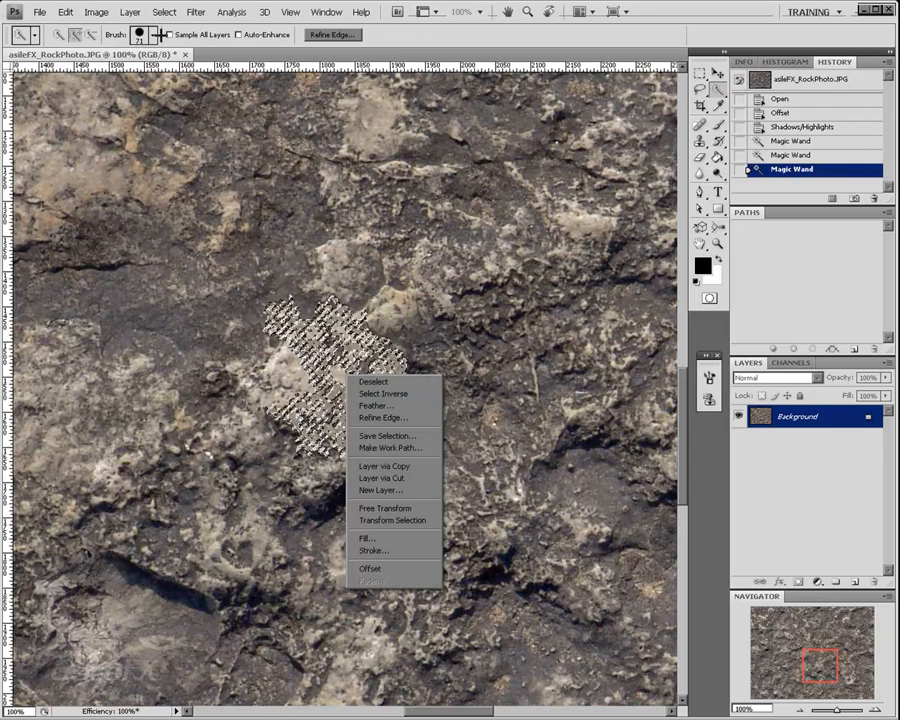
left_click(112, 28)
left_click(153, 36)
mouse_move(123, 72)
left_mouse_down()
mouse_move(100, 74)
mouse_move(110, 72)
left_mouse_up()
left_click(370, 381)
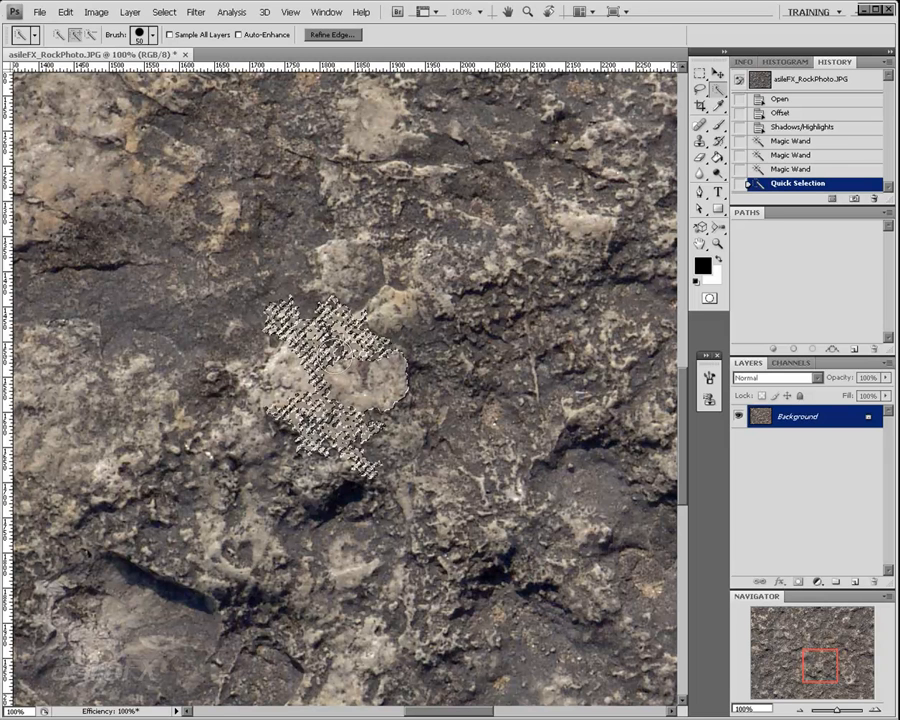
left_click_drag(342, 363, 343, 410)
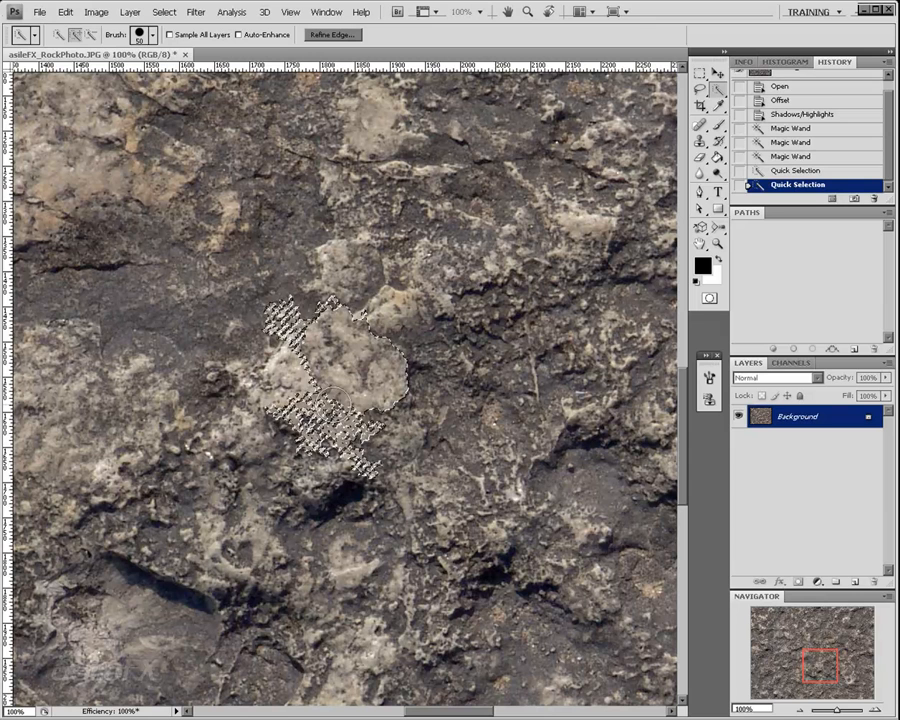
left_click_drag(350, 440, 355, 383)
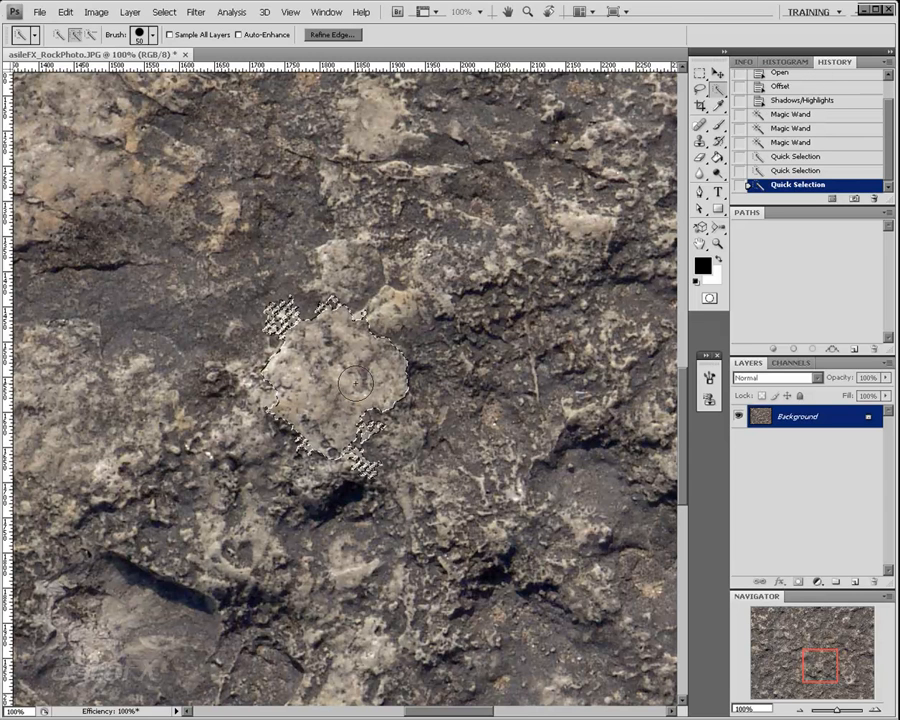
Step: Extend the quick selection from the light patch over the neighbouring rock above it and to its right
left_click_drag(358, 375, 382, 322)
left_click(446, 392)
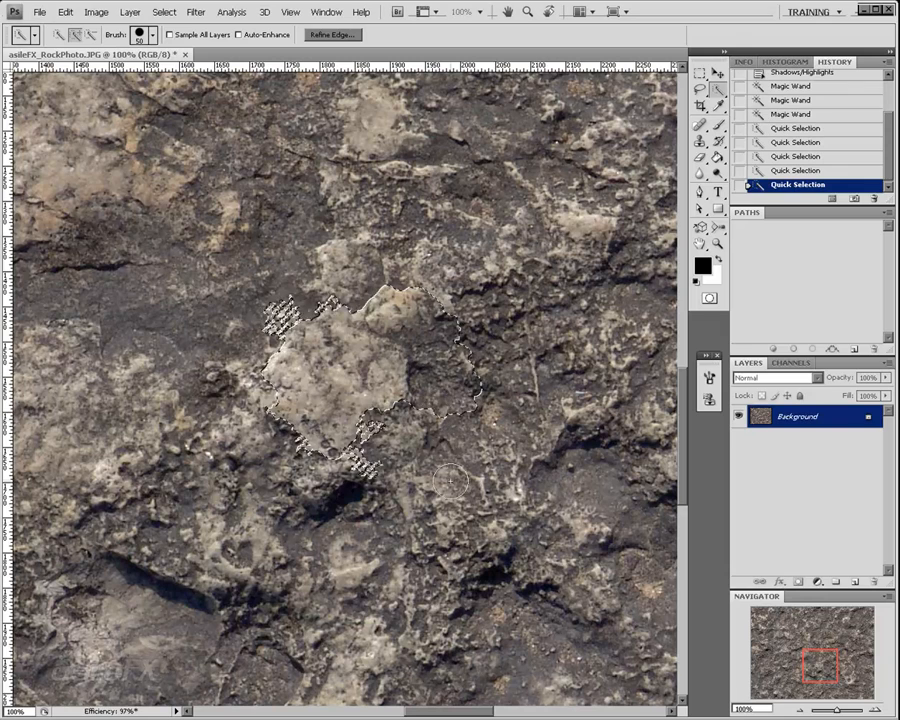
left_click(509, 323)
left_click(456, 243)
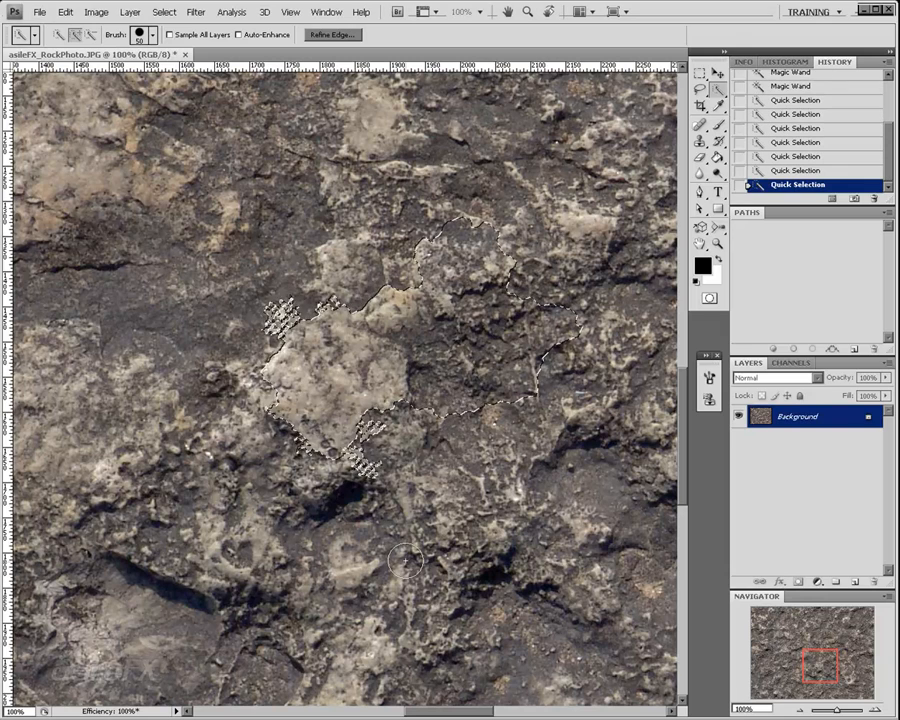
left_click(367, 249)
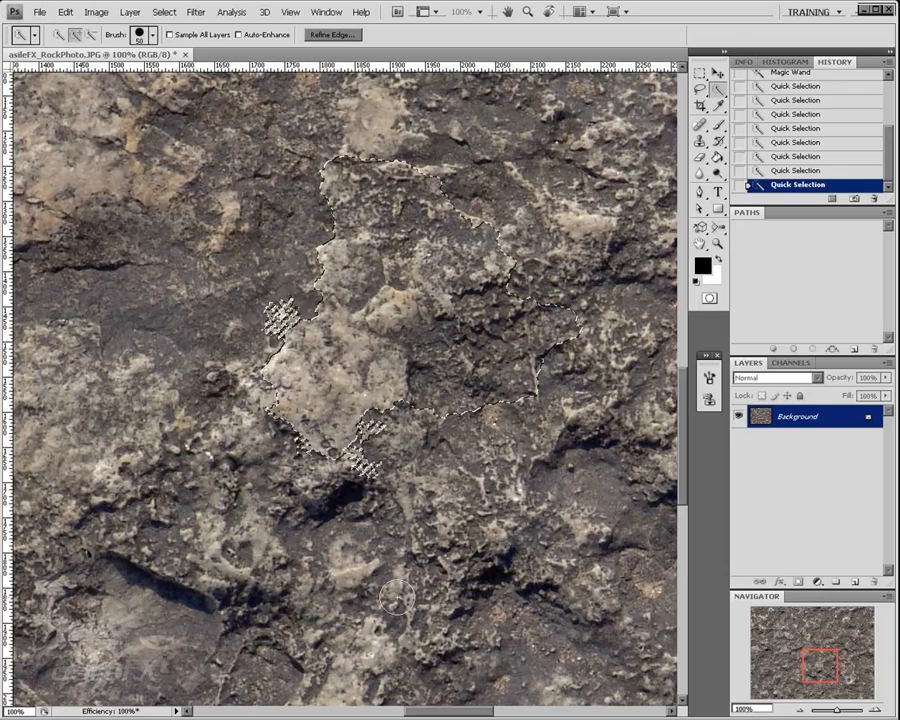
mouse_move(813, 661)
left_mouse_down()
mouse_move(821, 649)
mouse_move(815, 658)
left_mouse_up()
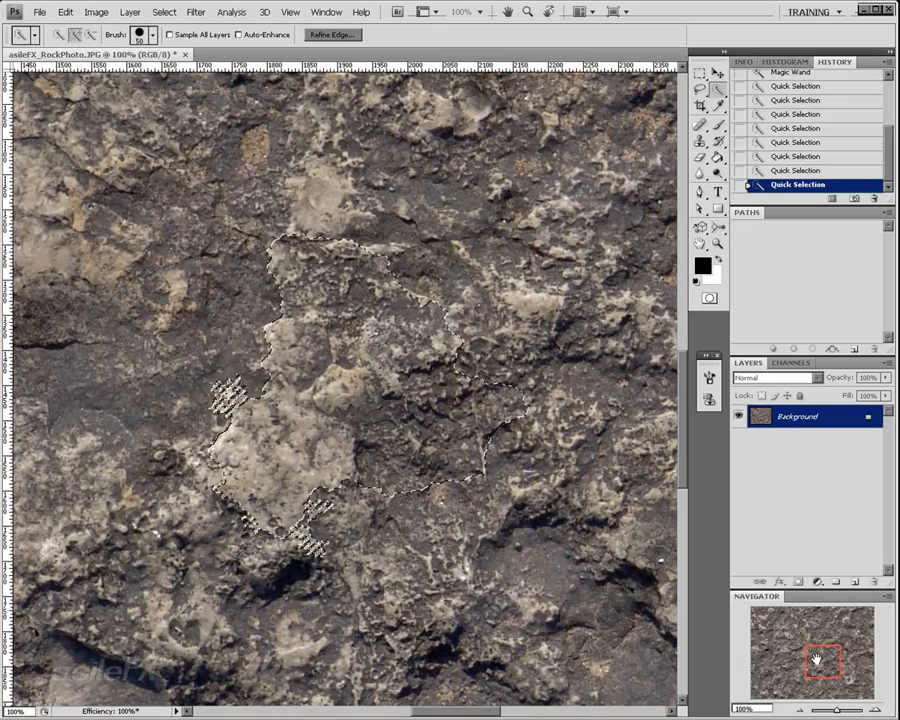
left_click(801, 709)
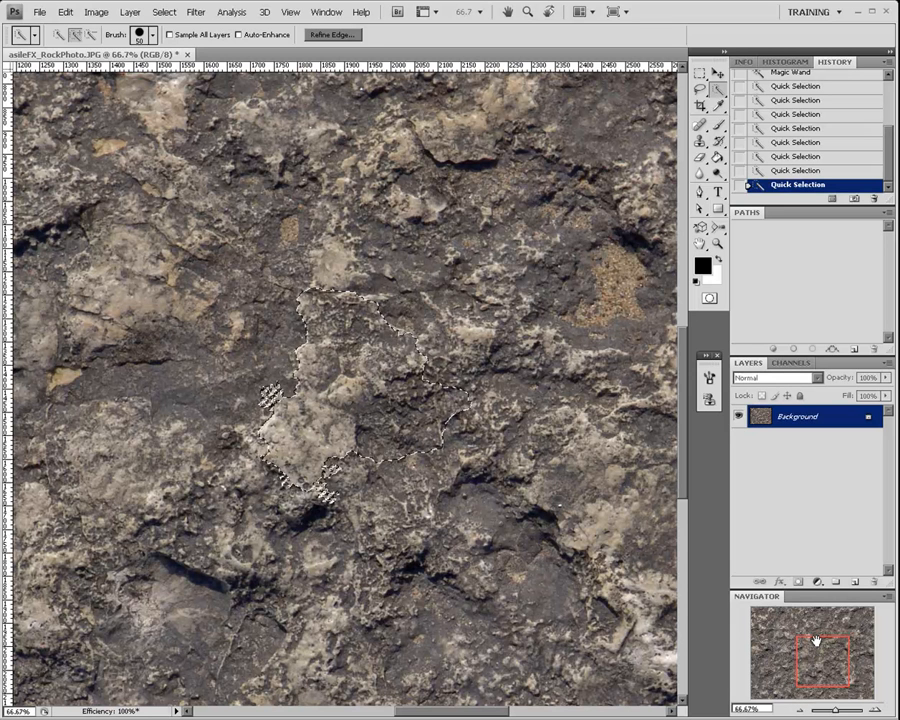
left_click(461, 349)
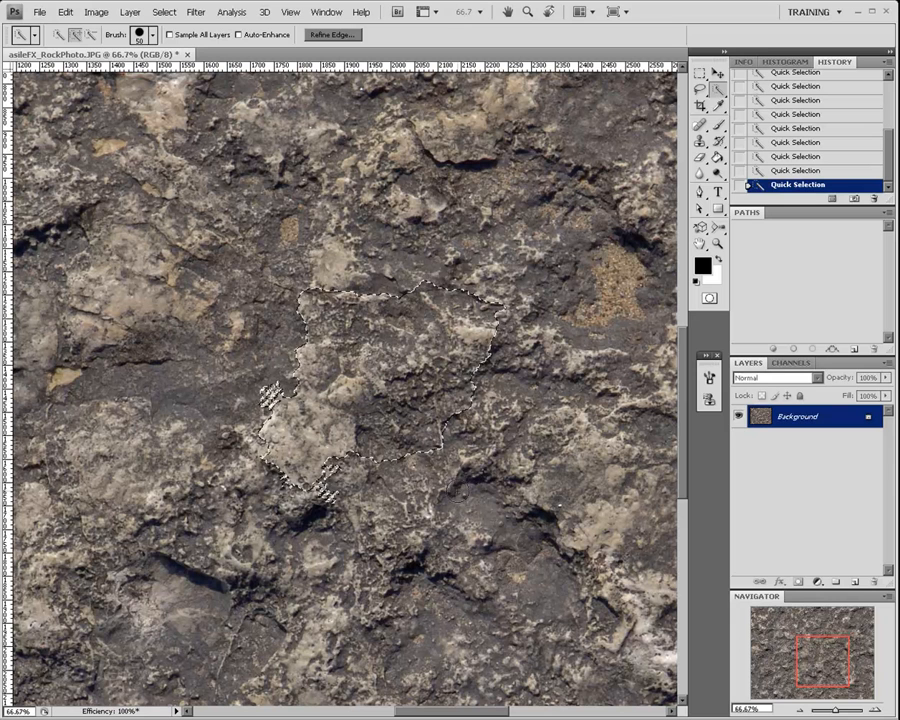
Step: Discard the quick selection of the rock patch and switch to the Rectangular Marquee tool
left_click(490, 502)
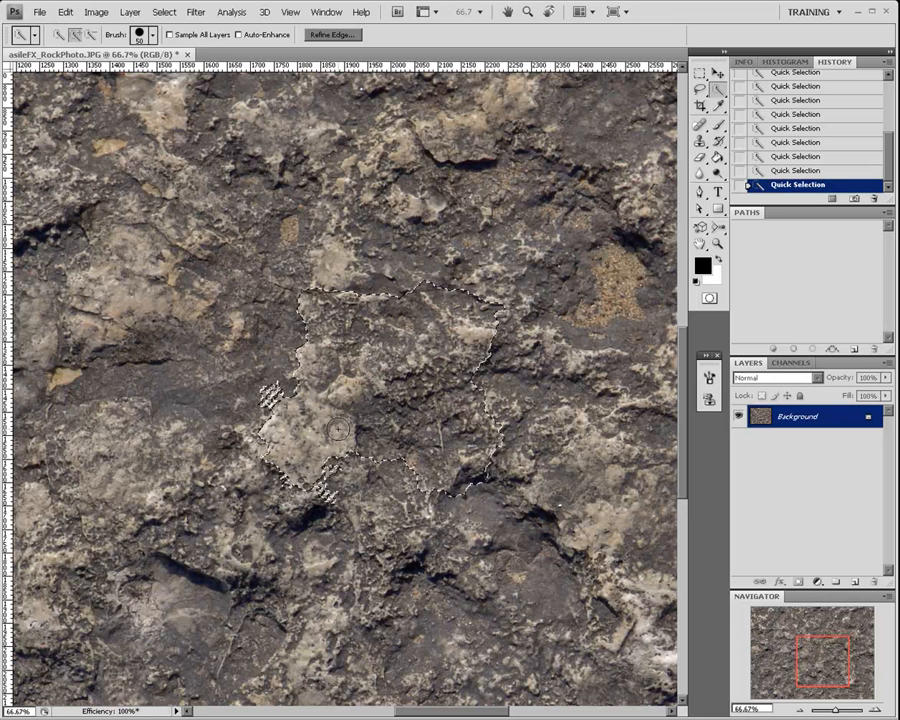
key("m")
key("ctrl+d")
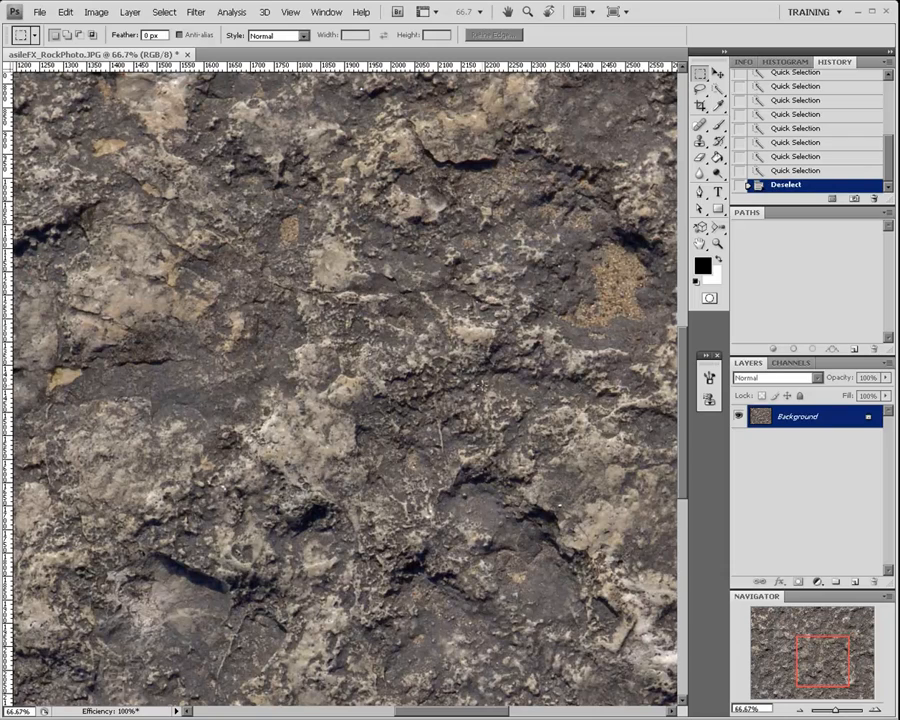
Step: Marquee a large, roughly square area of rock in the photo's lower middle and adjust its position
mouse_move(823, 650)
left_mouse_down()
mouse_move(829, 663)
mouse_move(826, 645)
left_mouse_up()
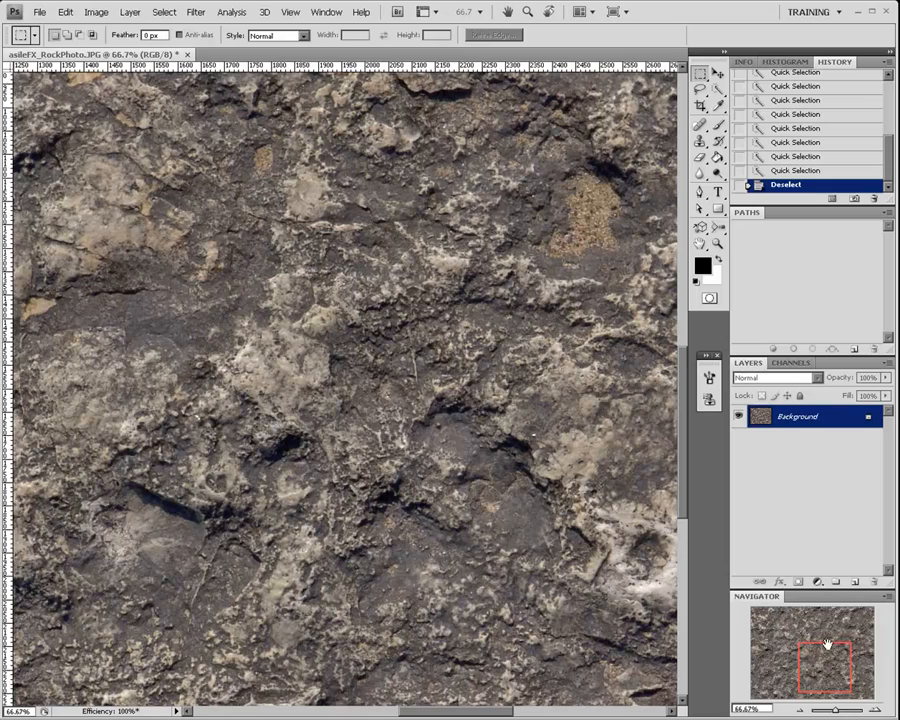
left_click(802, 711)
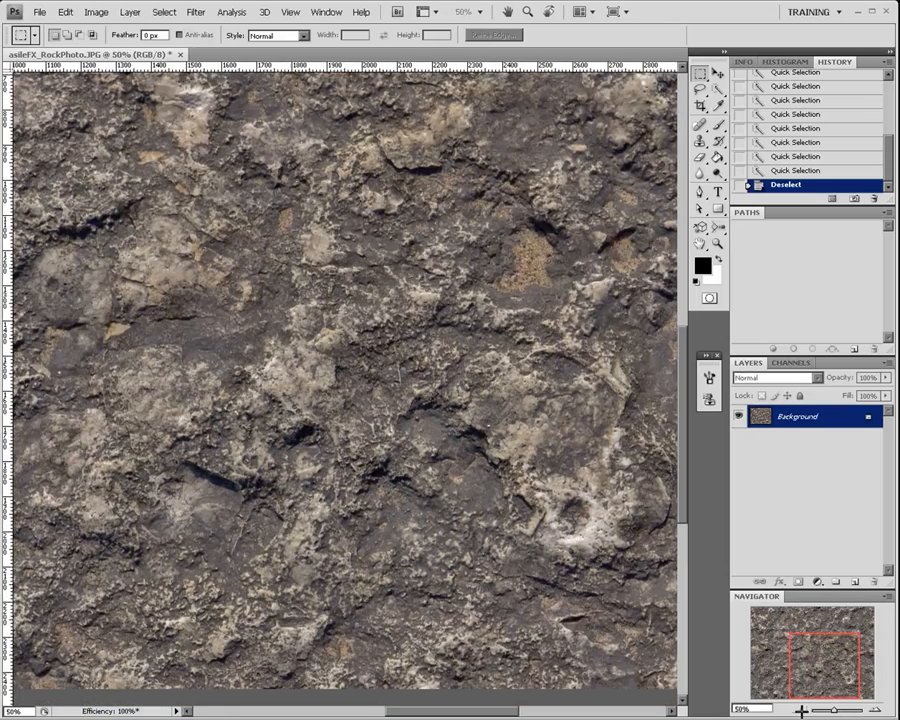
left_click(802, 711)
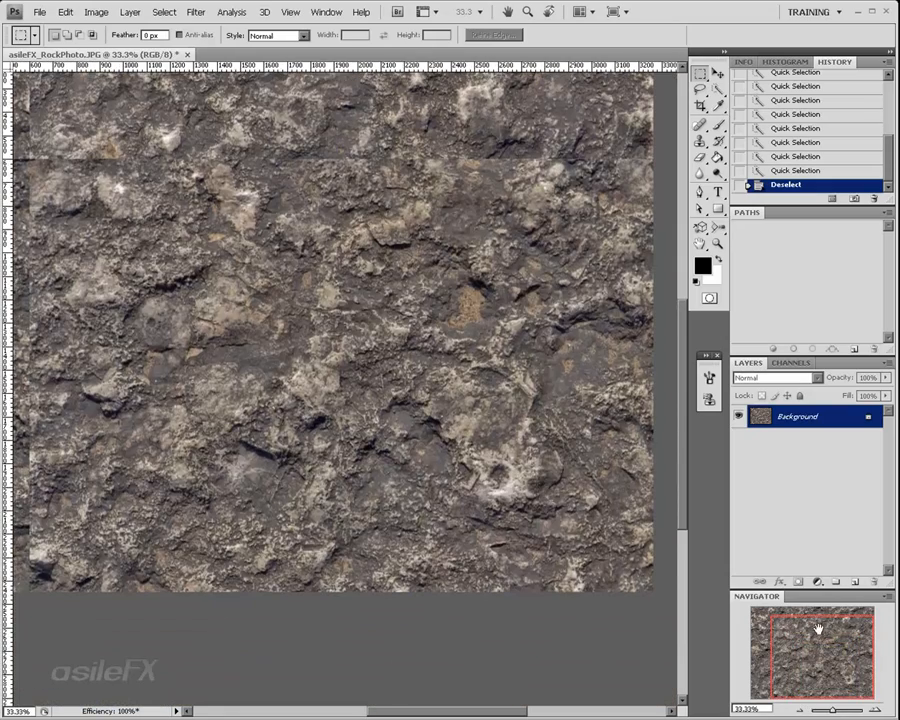
left_click_drag(816, 628, 826, 624)
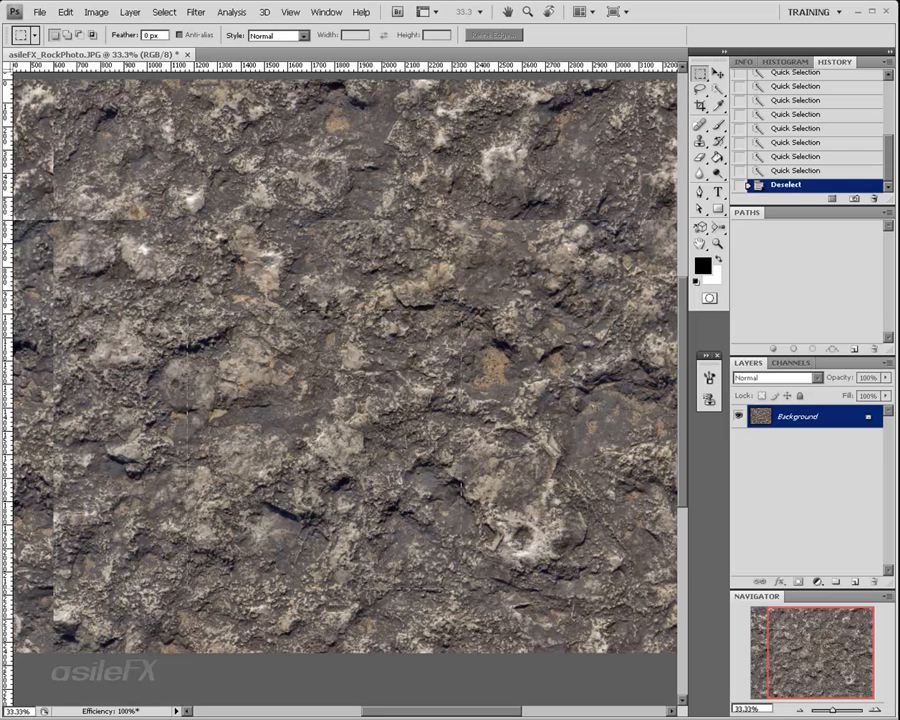
left_click_drag(266, 325, 540, 600)
left_click_drag(436, 483, 428, 486)
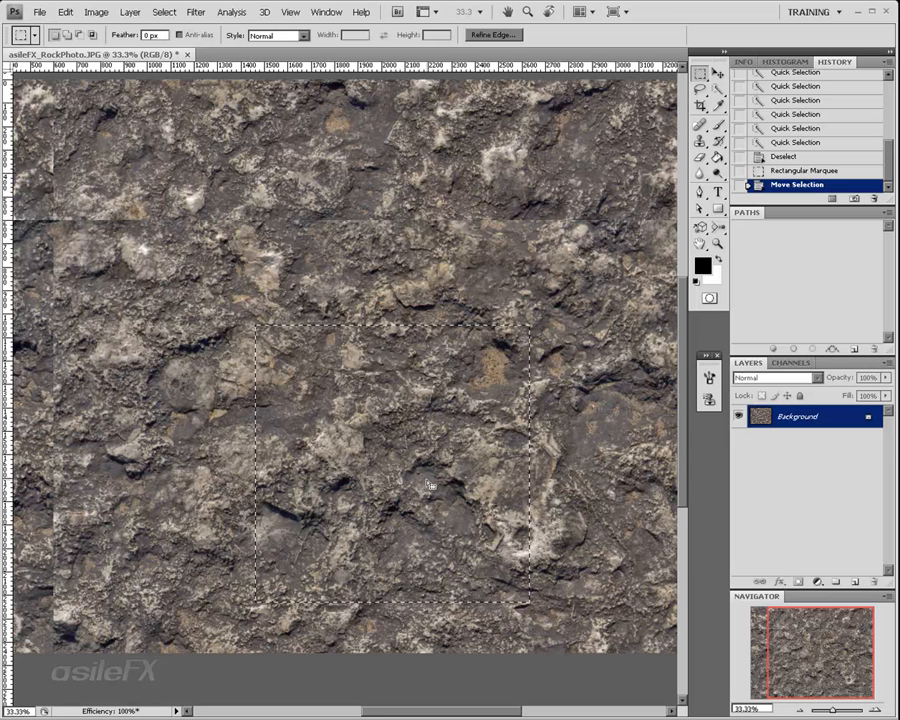
left_click_drag(400, 439, 416, 454)
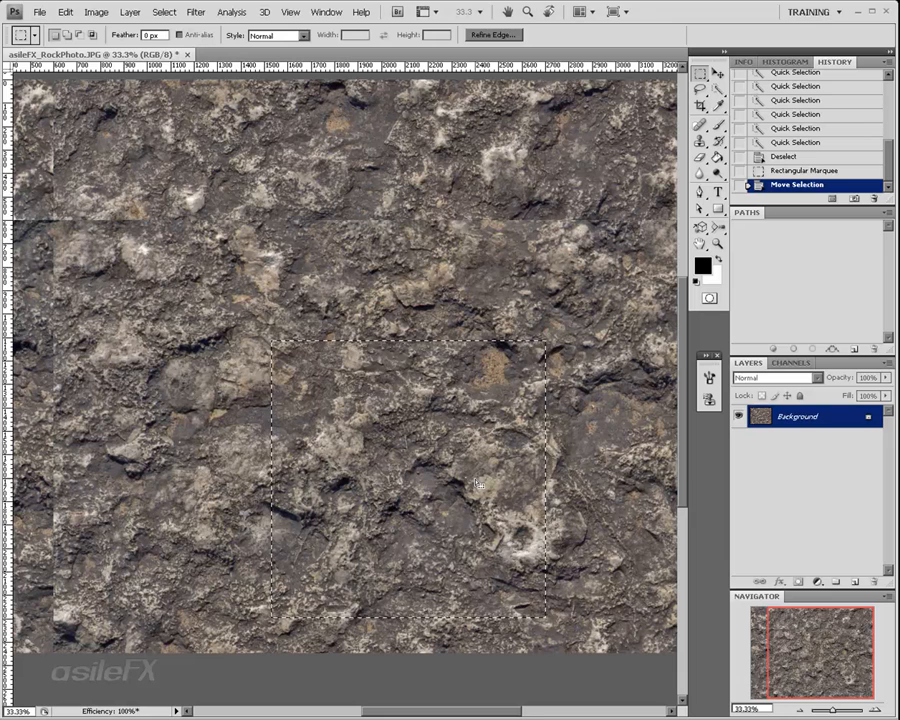
Step: Examine the rock inside the marquee and the surrounding seams at 33.3% and 50% zoom
left_click(876, 710)
mouse_move(802, 632)
left_mouse_down()
mouse_move(820, 637)
mouse_move(809, 636)
left_mouse_up()
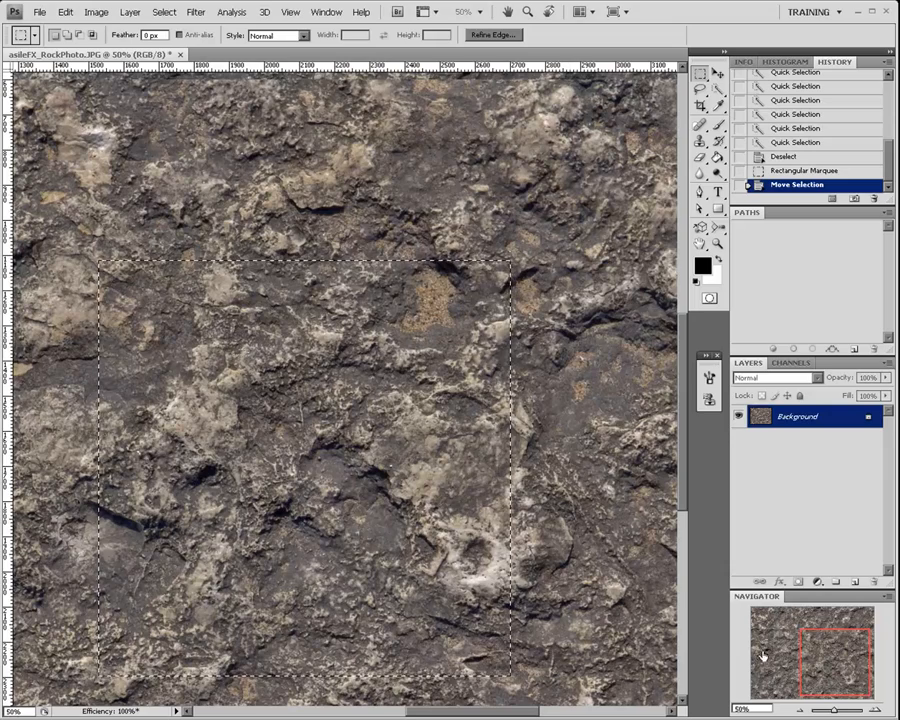
left_click(800, 708)
left_click_drag(850, 615, 835, 607)
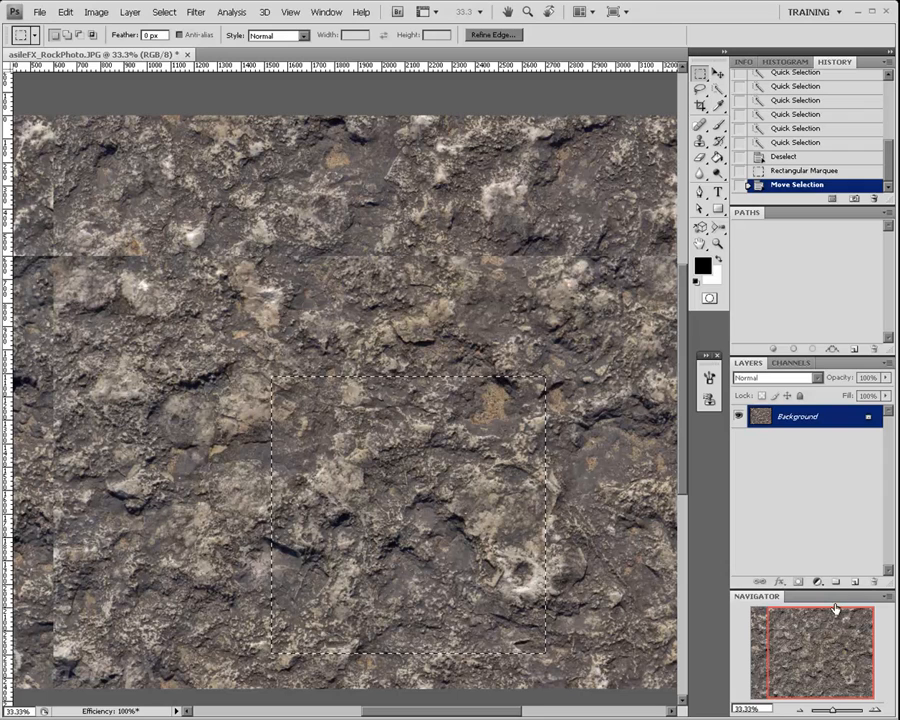
left_click(875, 710)
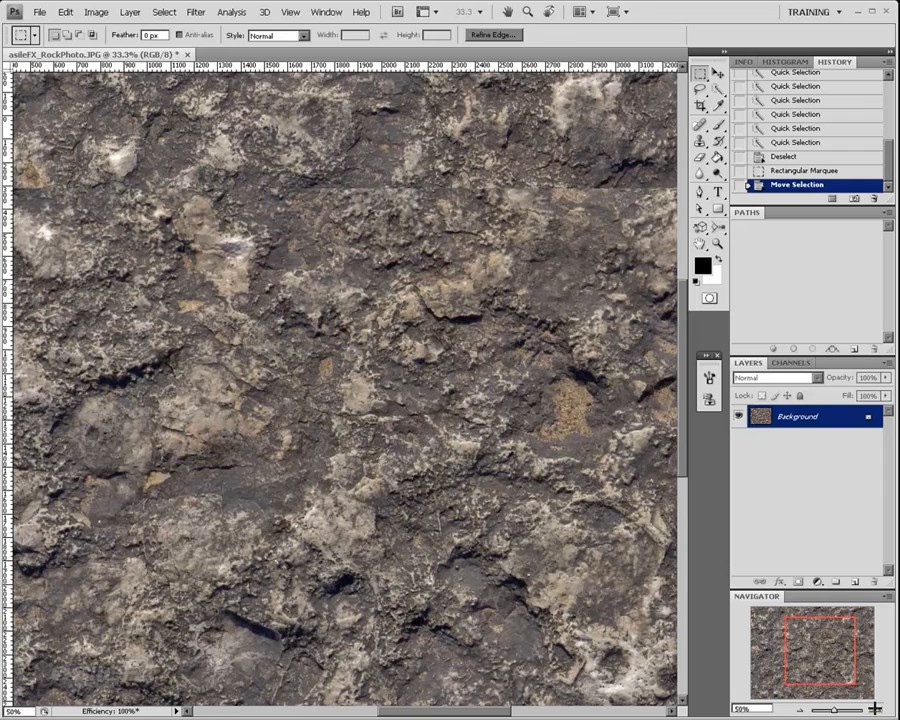
left_click_drag(804, 659, 830, 668)
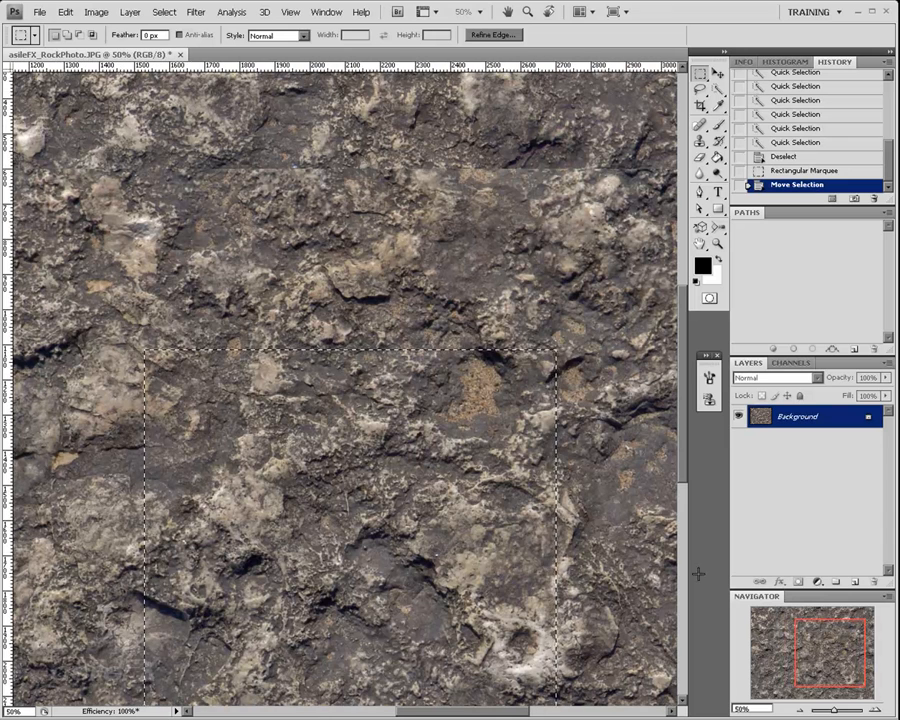
Step: Marquee a small square of rock just below the horizontal seam, near the middle of the photo
key("ctrl+h")
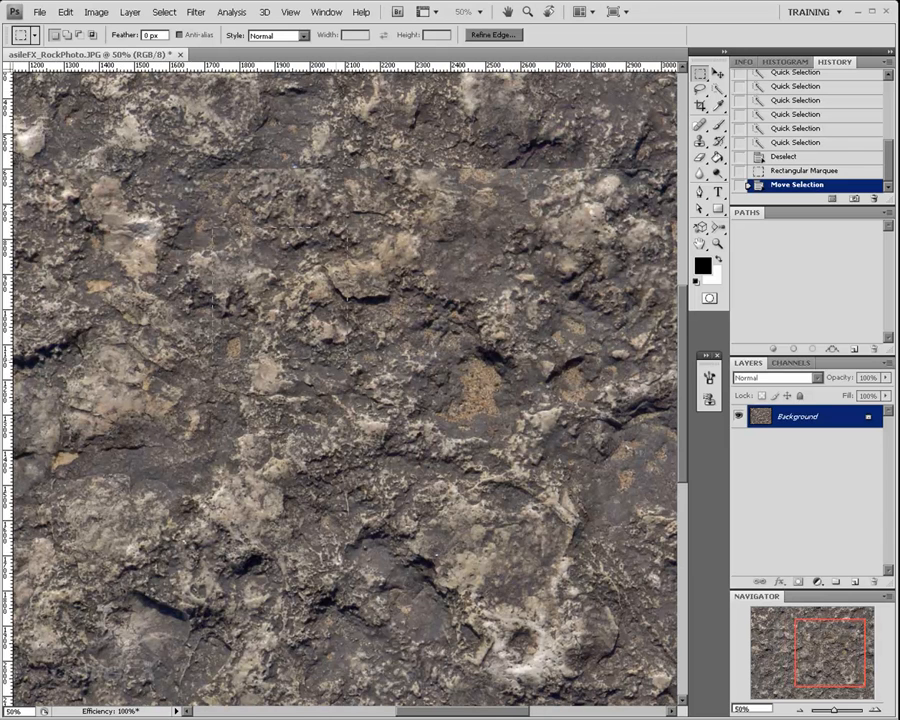
left_click_drag(213, 228, 347, 357)
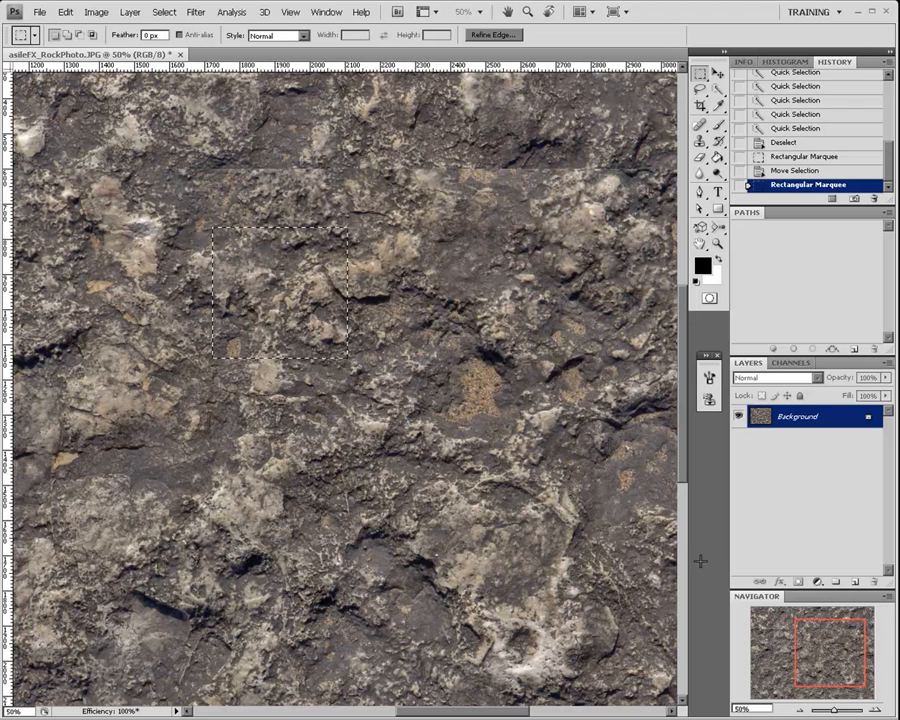
left_click_drag(824, 648, 818, 634)
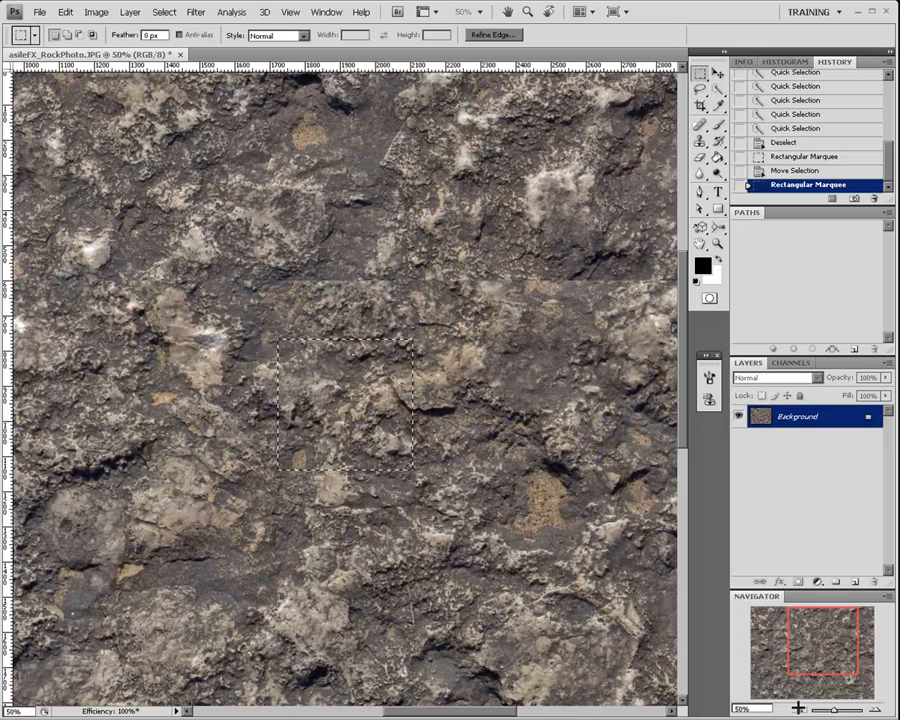
left_click_drag(799, 648, 811, 660)
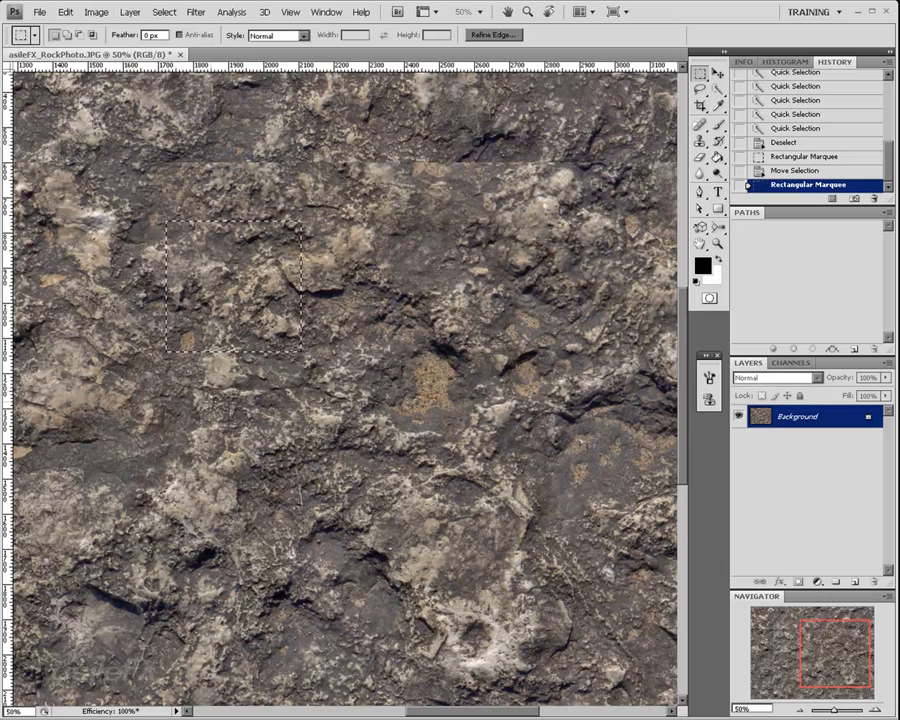
Step: Replace the small marquee with a larger one and reposition it over the light rock patch near the photo's centre
key("ctrl+d")
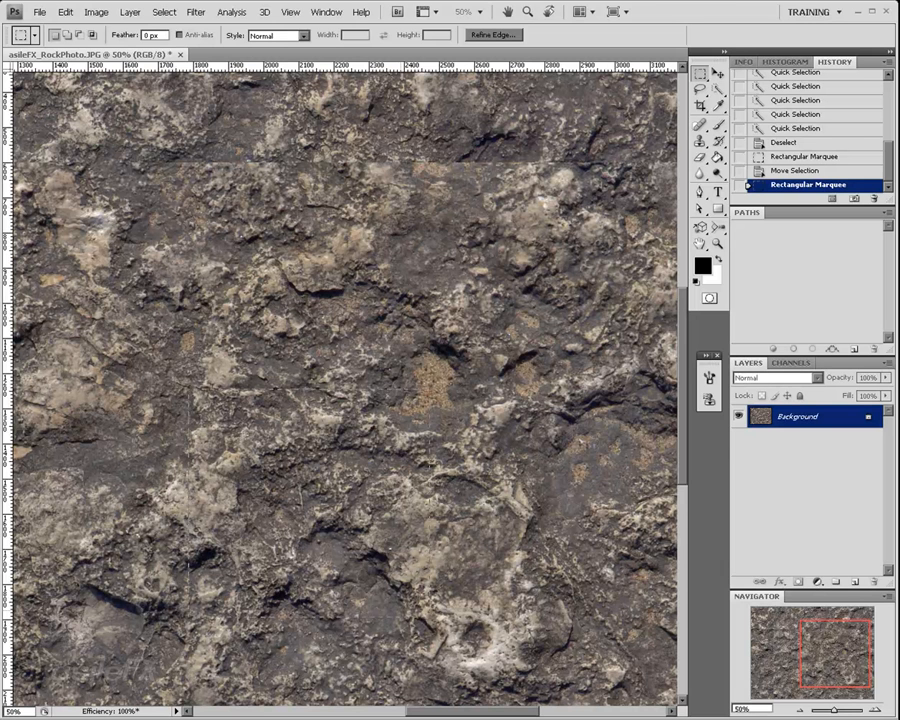
left_click_drag(161, 313, 405, 553)
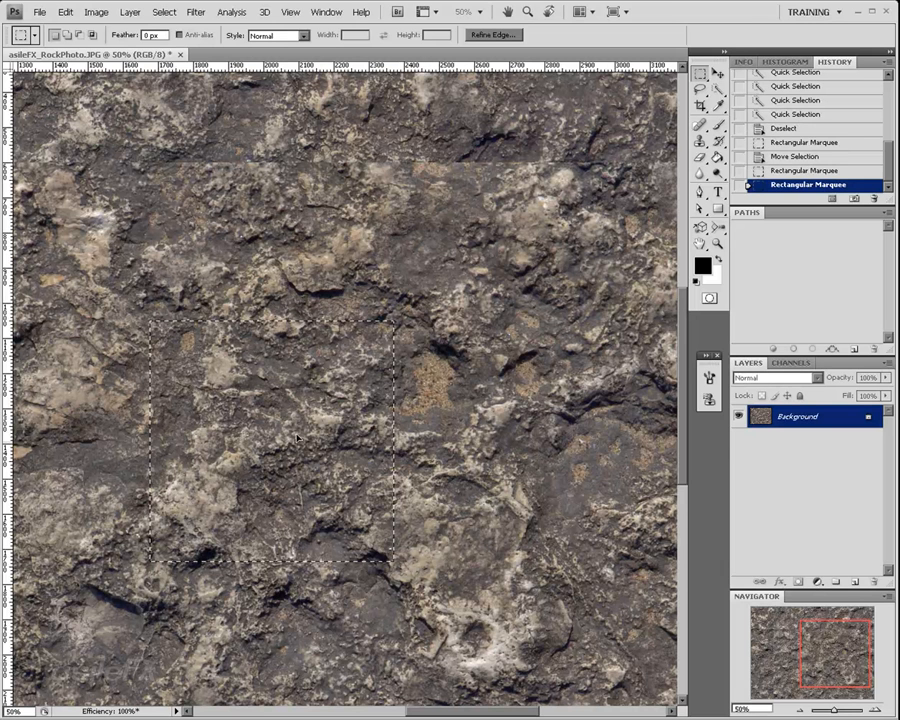
left_click_drag(320, 470, 301, 550)
left_click_drag(825, 650, 811, 660)
left_click_drag(385, 413, 316, 367)
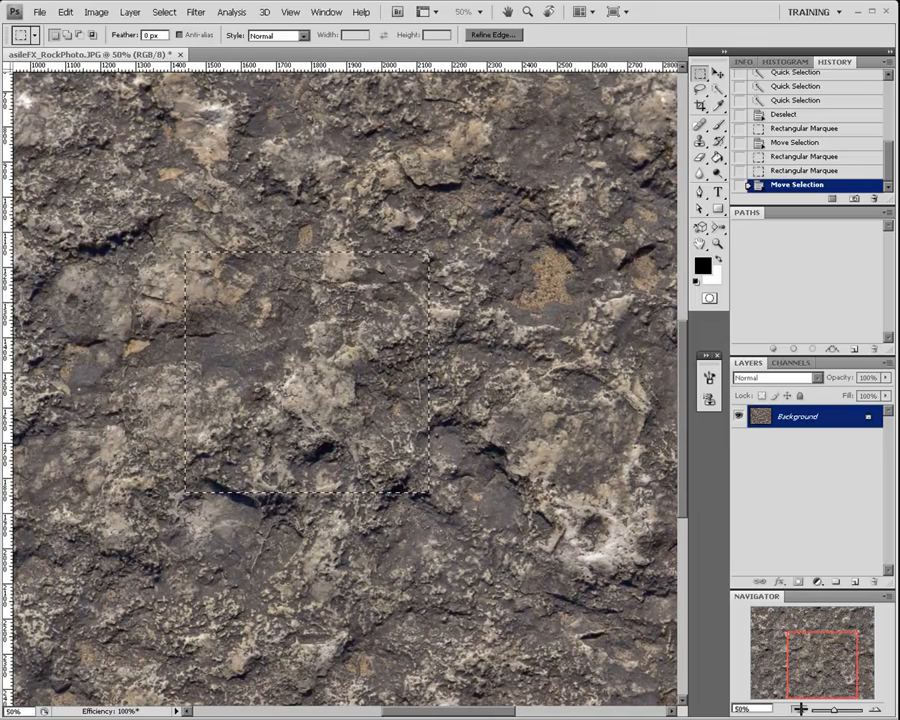
Step: Select a nearly square rock area about 1068 by 1014 px in the photo's lower middle with the Rectangular Marquee tool
key("ctrl+minus")
key("ctrl+minus")
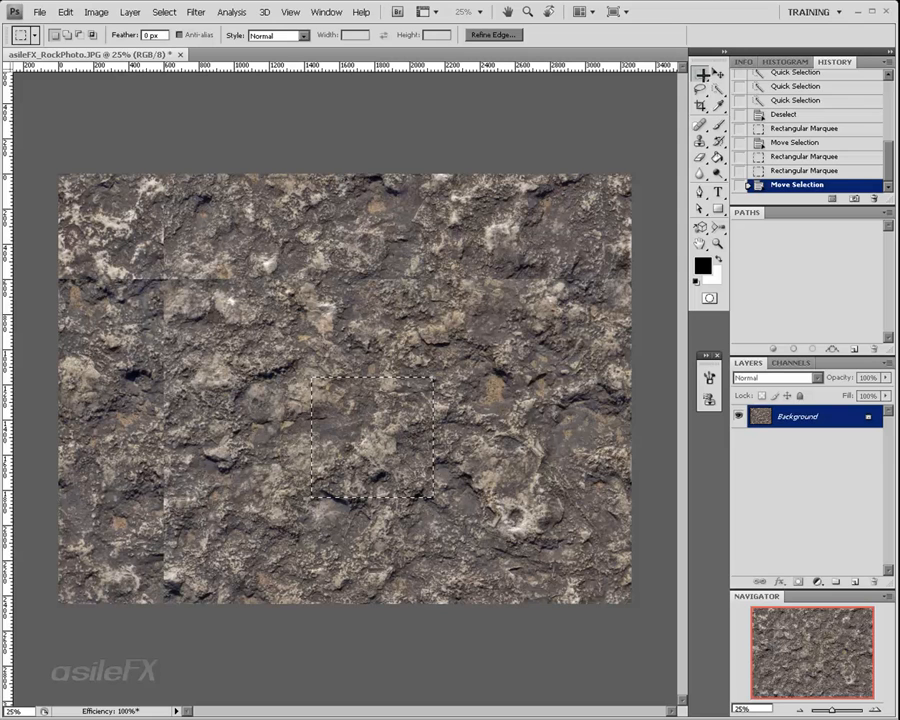
left_click(703, 74)
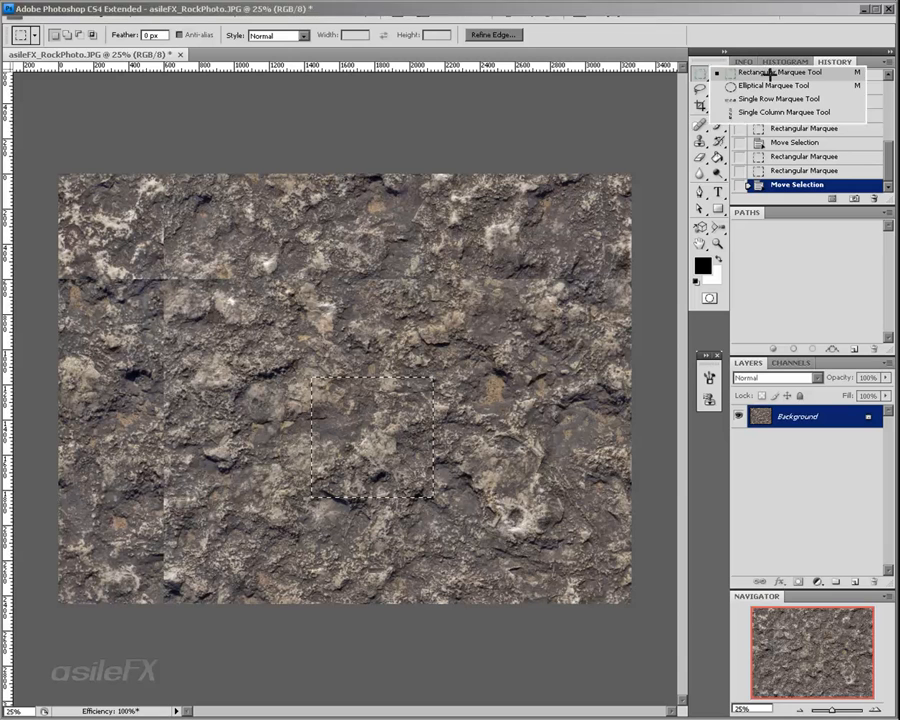
left_click(771, 70)
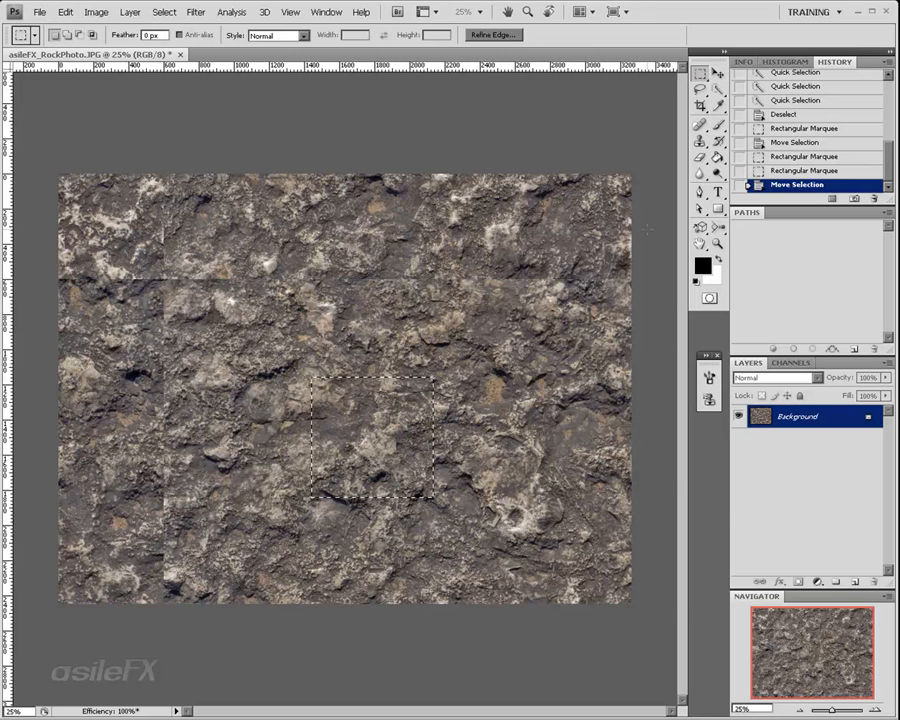
left_click(874, 708)
left_click_drag(775, 641, 780, 643)
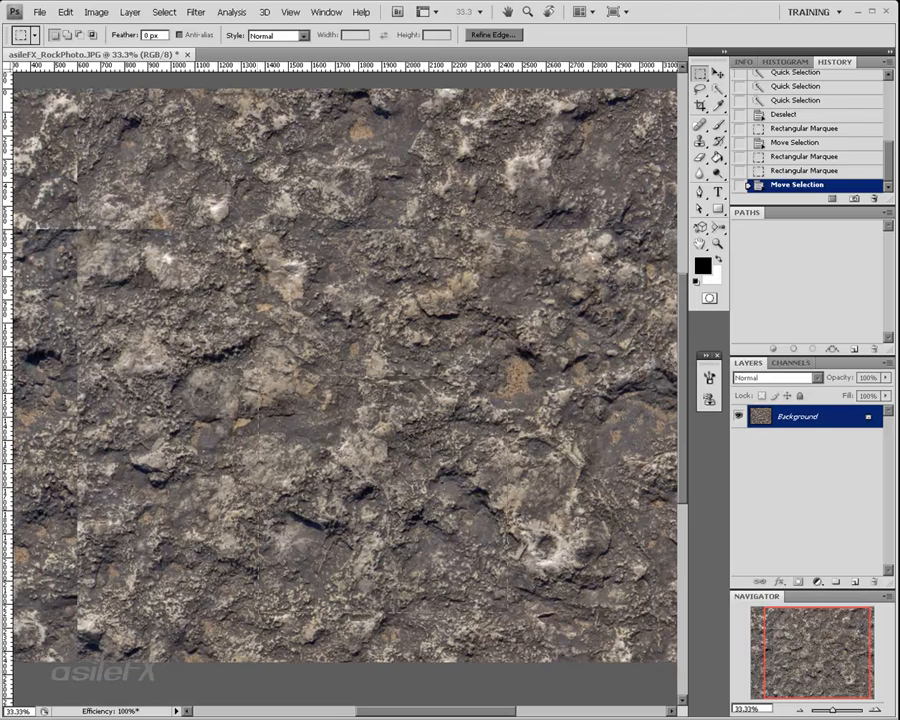
left_click_drag(275, 385, 525, 625)
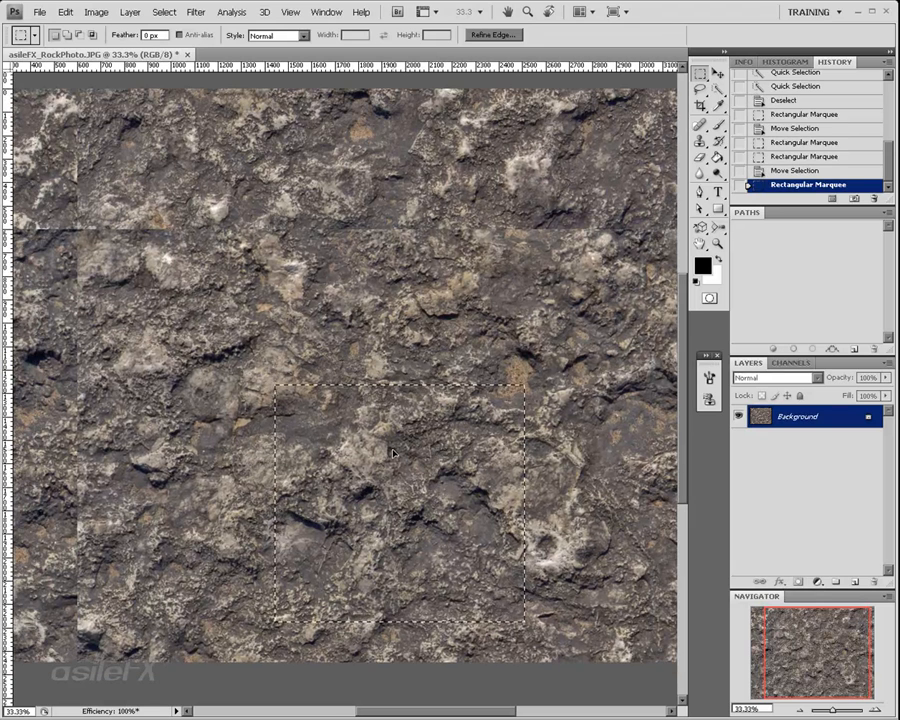
left_click_drag(393, 453, 394, 453)
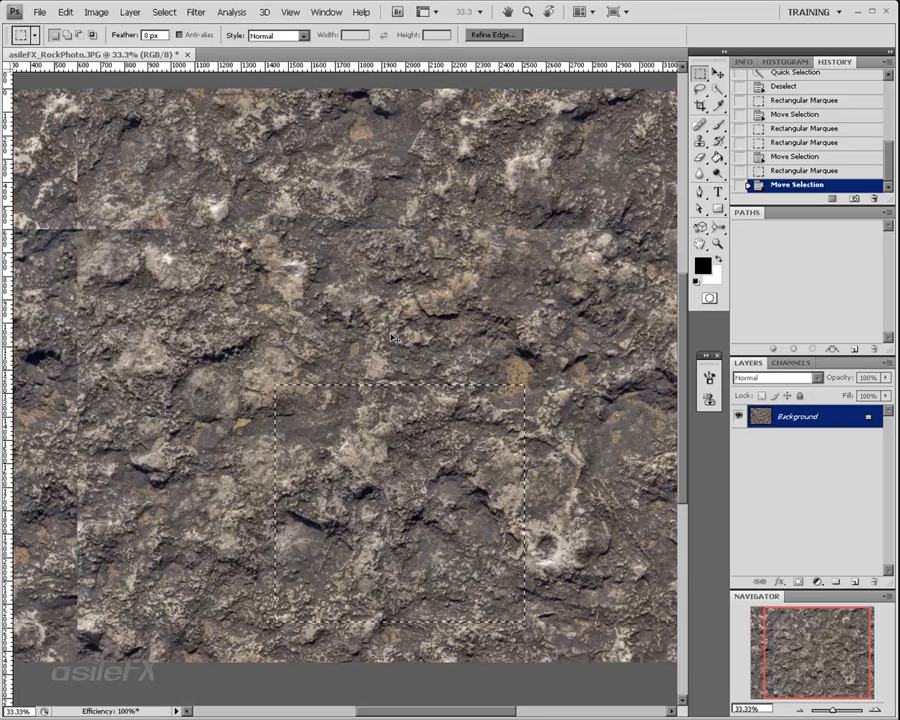
Step: Copy the selected rock area into a new transparent 1068 × 1014 px document named Brush_Custom
key("ctrl+n")
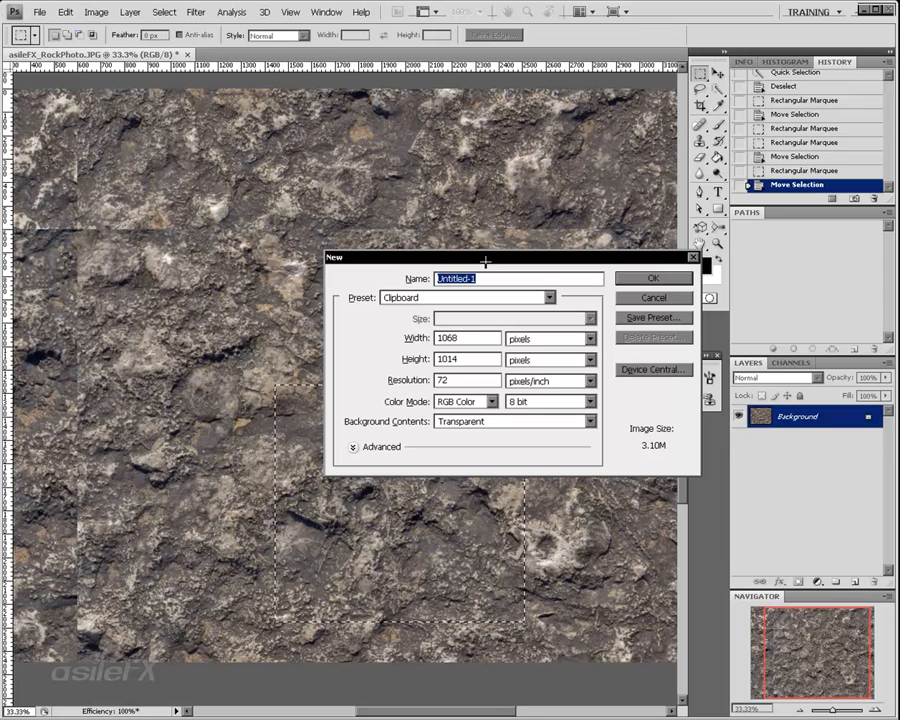
type("Brush_Custom")
left_click(632, 277)
key("ctrl+v")
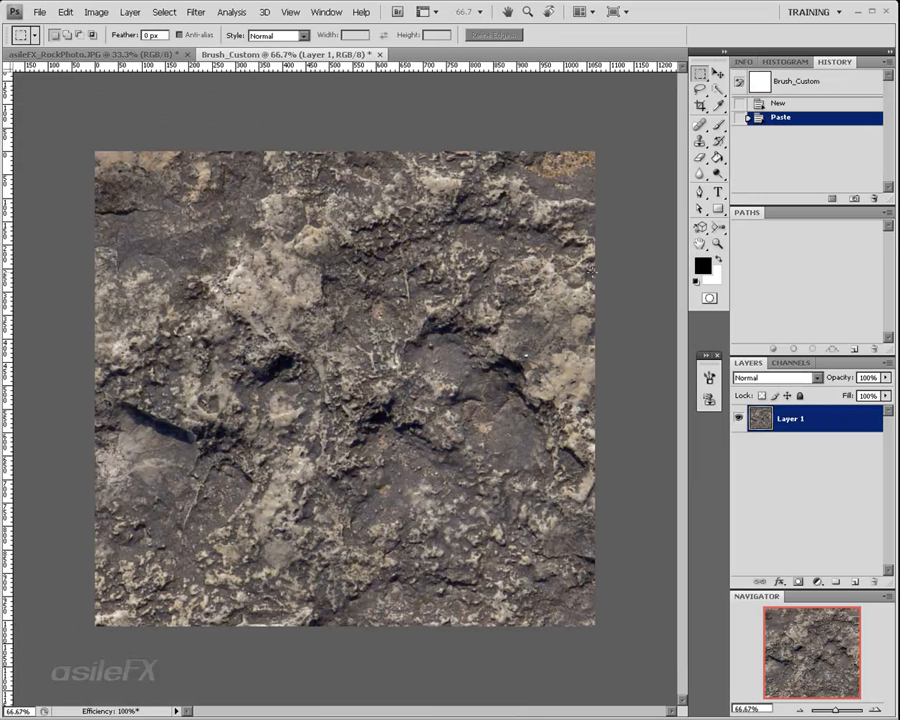
left_click(65, 12)
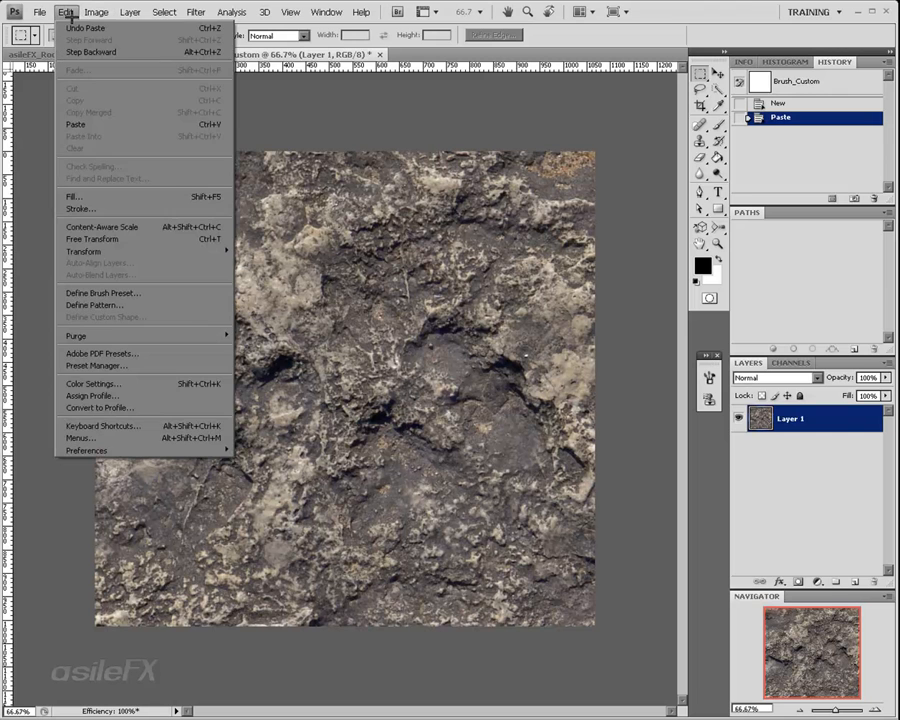
left_click(460, 42)
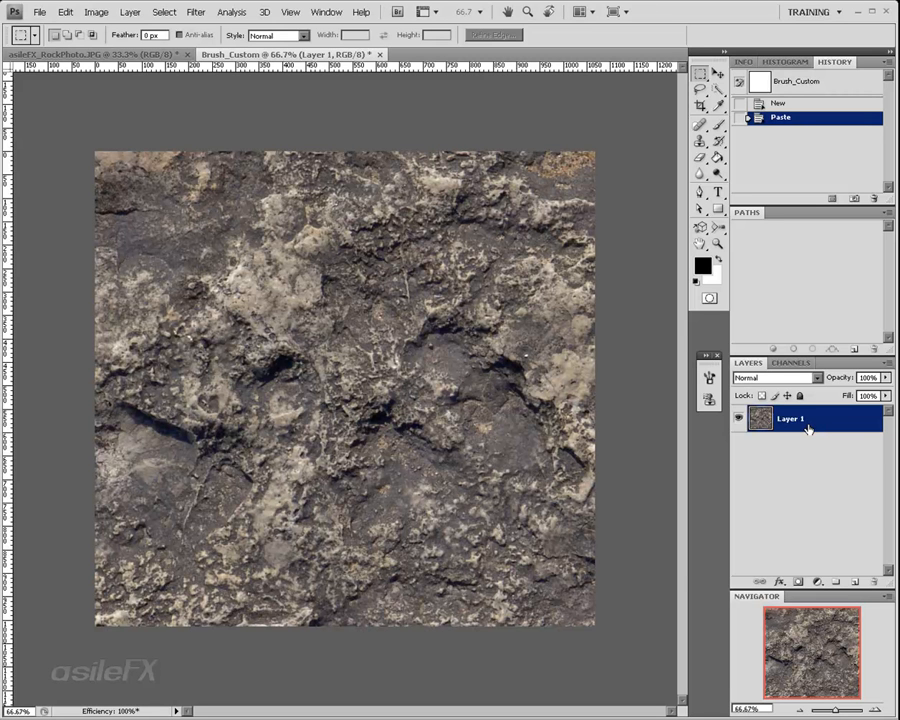
Step: Duplicate the pasted rock layer with the original hidden as a backup, and take a history snapshot
left_click_drag(816, 422, 856, 582)
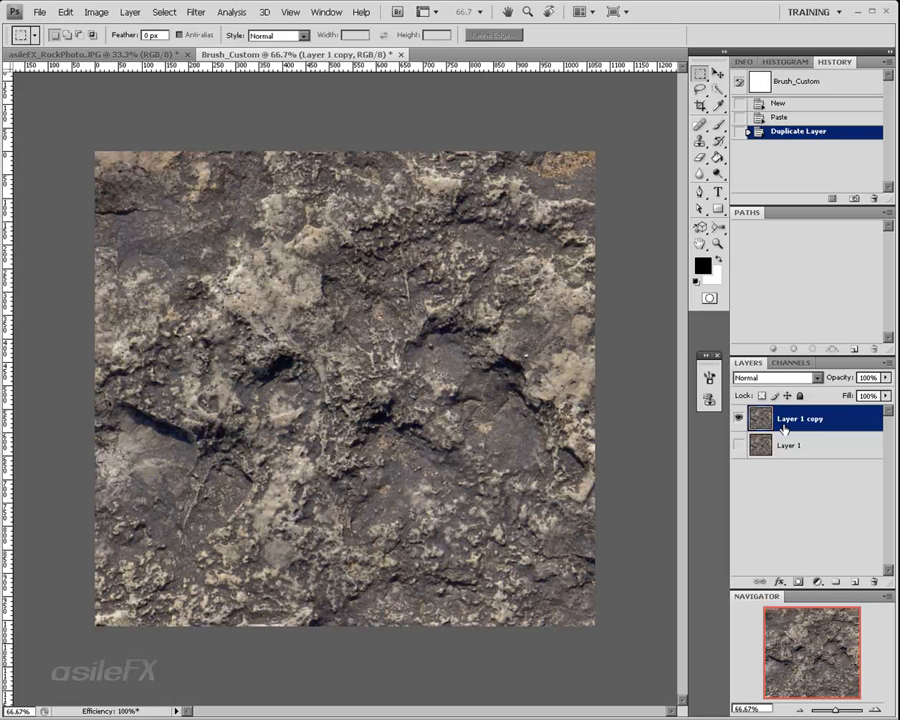
left_click(806, 452)
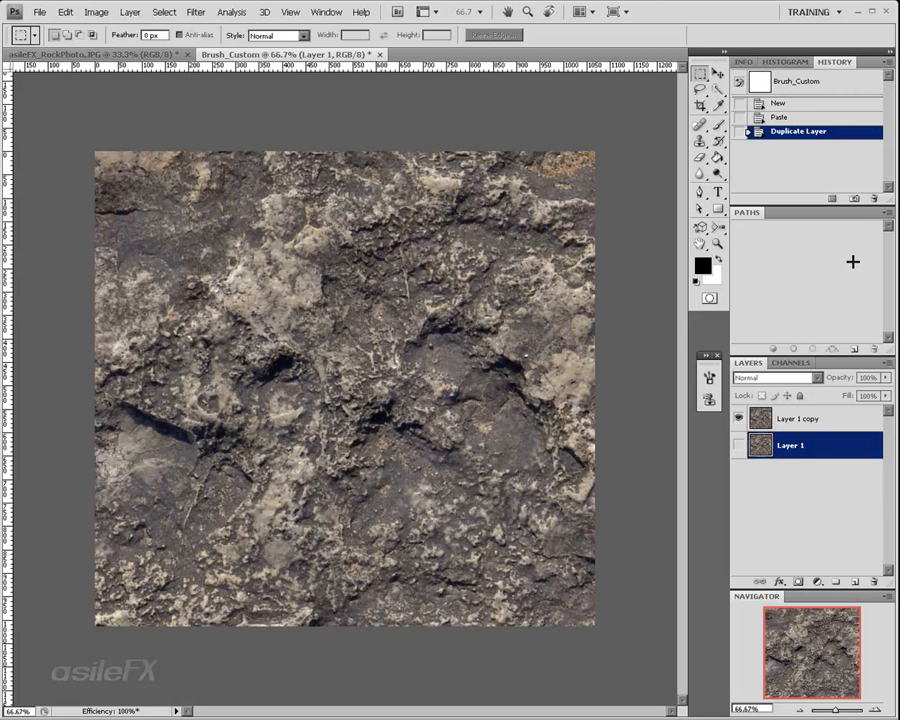
left_click(853, 198)
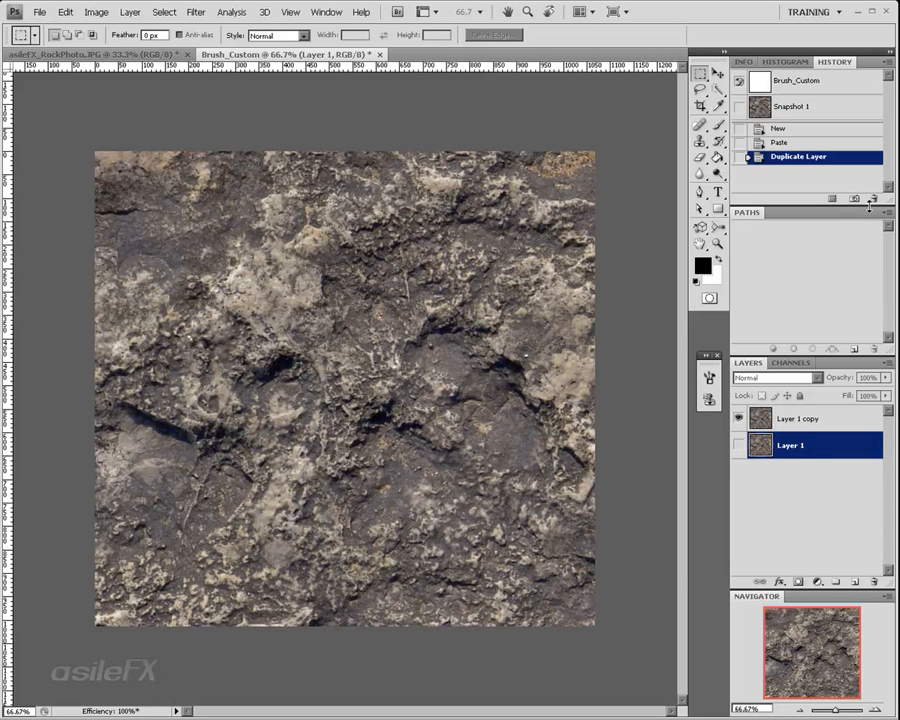
Step: Collapse the History and Paths panels and make the duplicated rock layer active for close-up editing
double_click(842, 62)
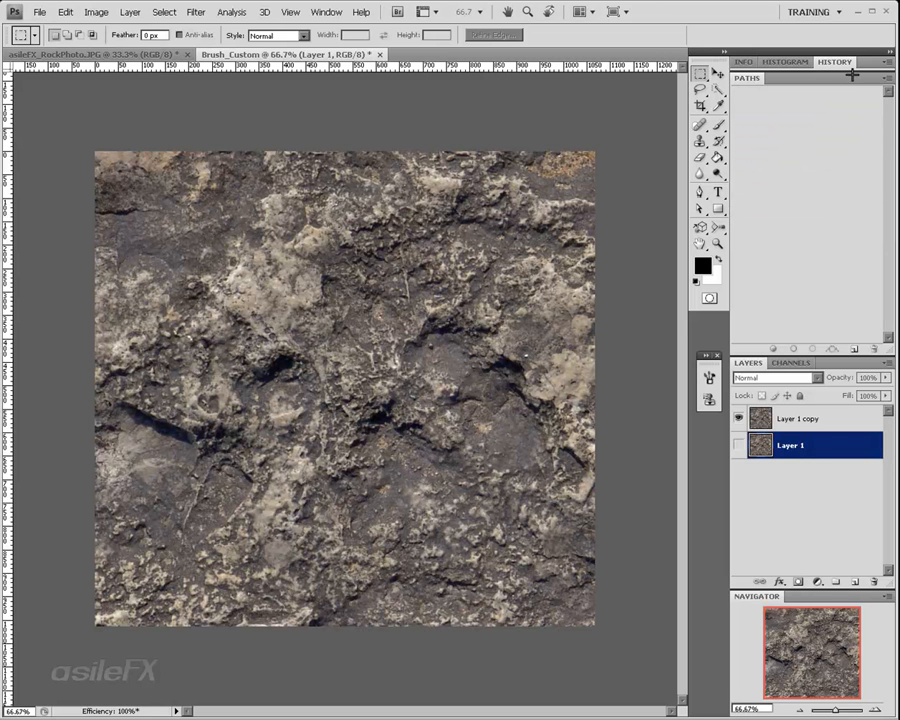
double_click(850, 75)
left_click(797, 150)
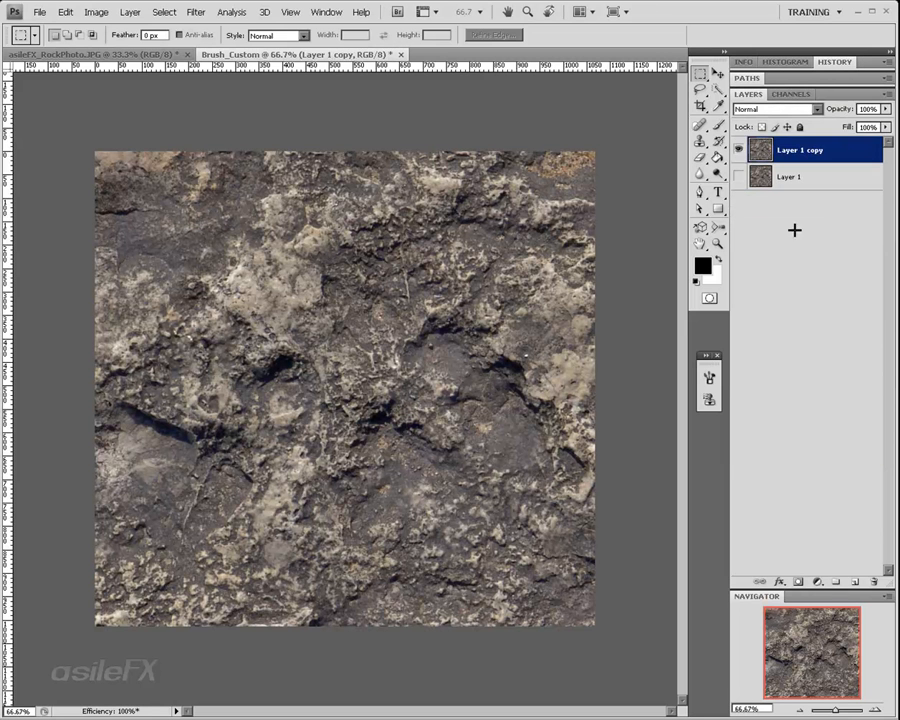
left_click(875, 707)
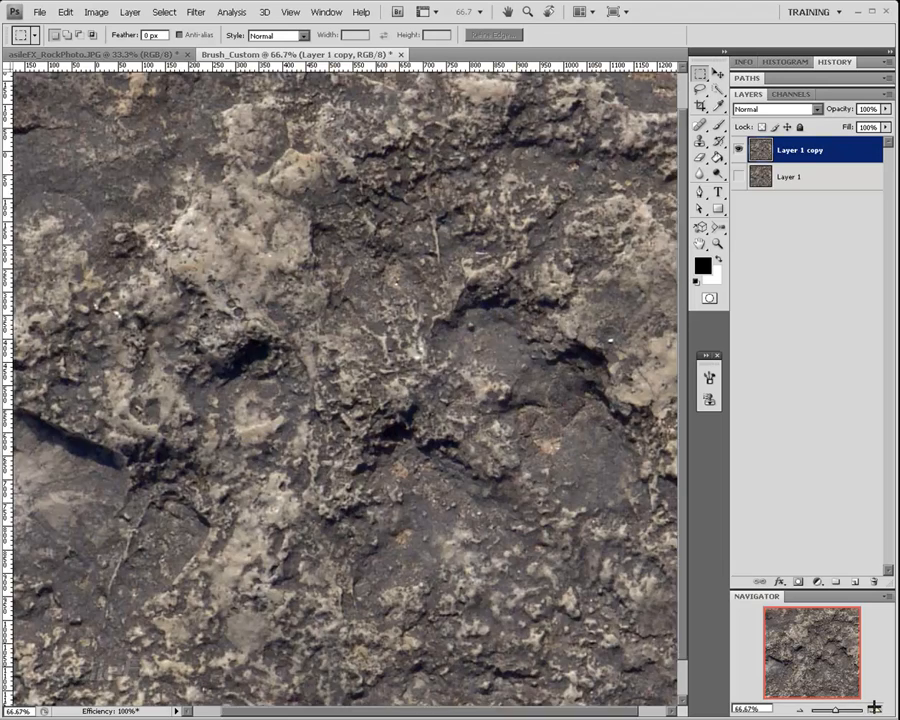
Step: Convert the duplicated rock layer to grayscale with a Black & White adjustment, setting Reds to 300% and Yellows to 128%
key("ctrl+minus")
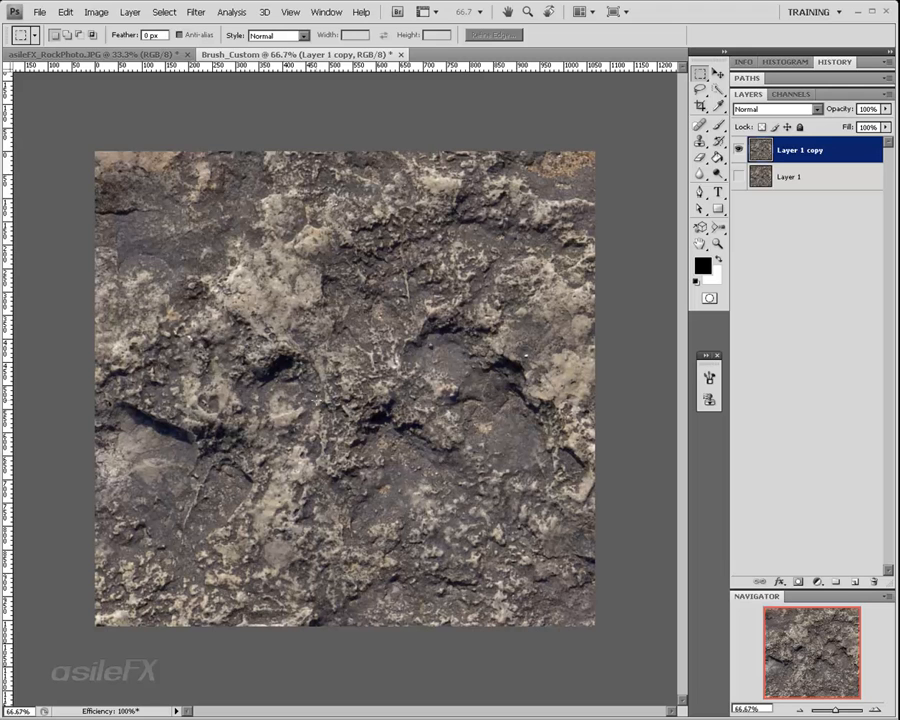
left_click(84, 11)
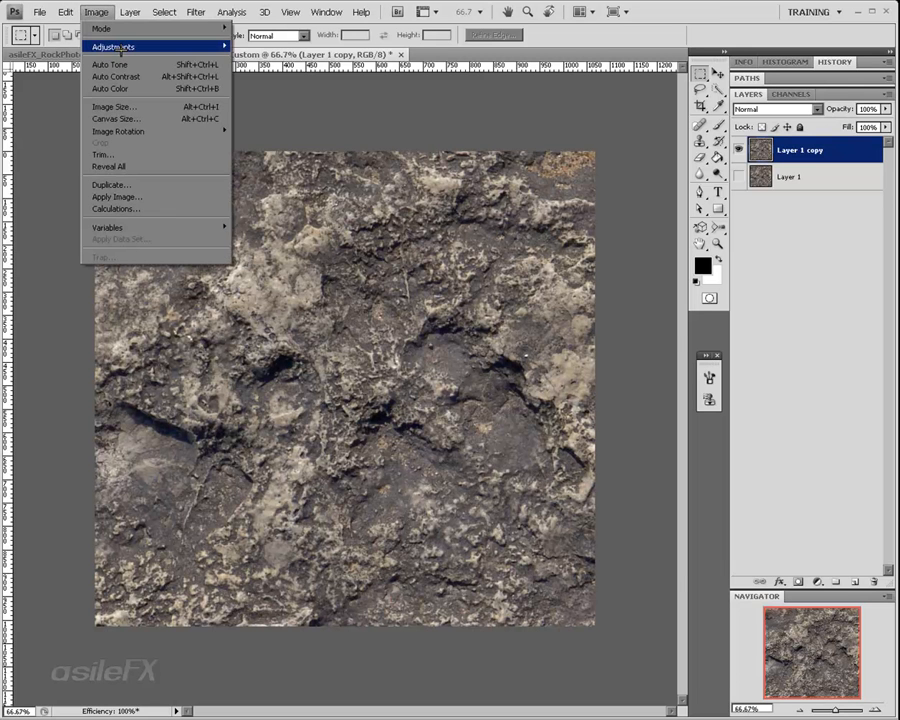
mouse_move(215, 46)
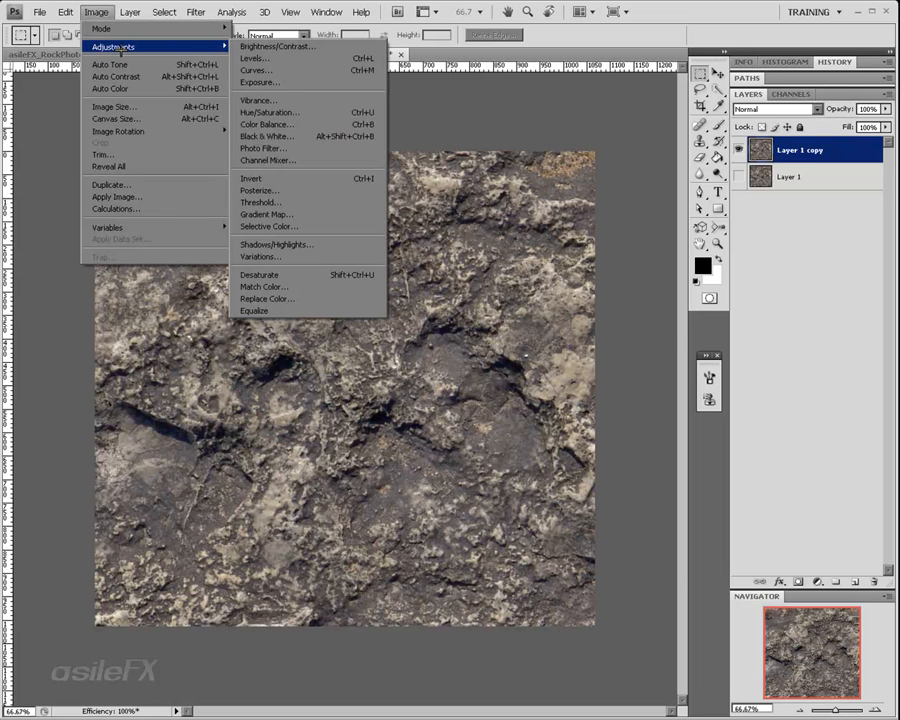
left_click(293, 136)
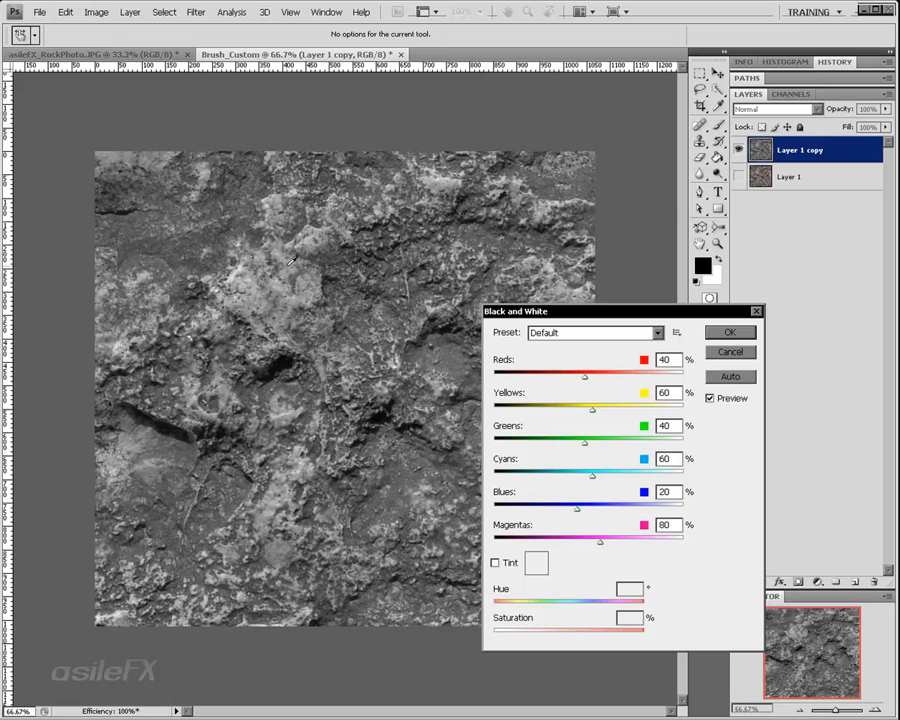
left_click_drag(292, 260, 466, 264)
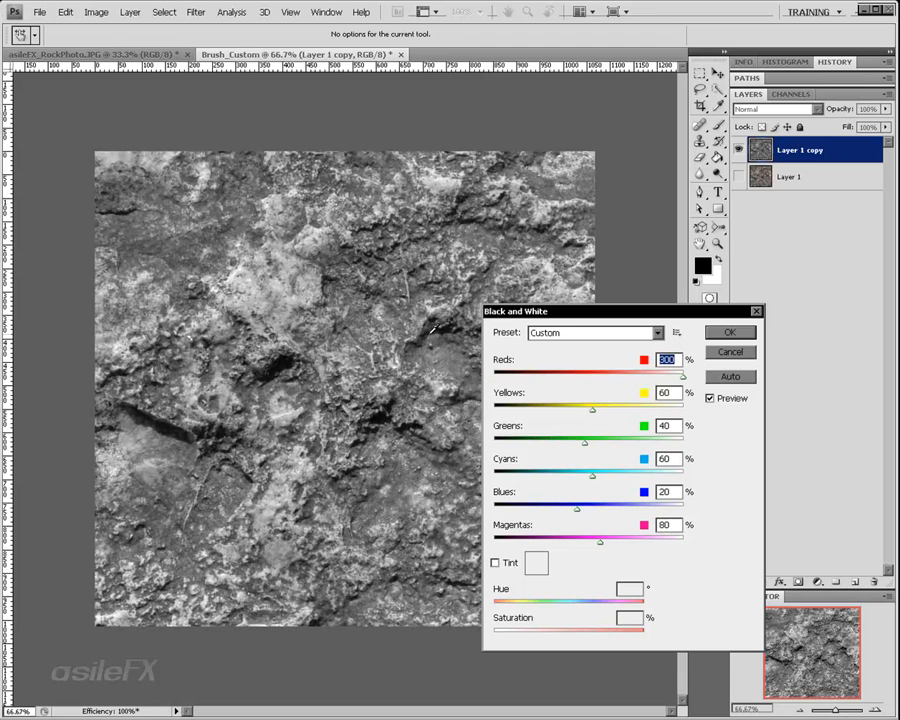
left_click_drag(433, 330, 245, 356)
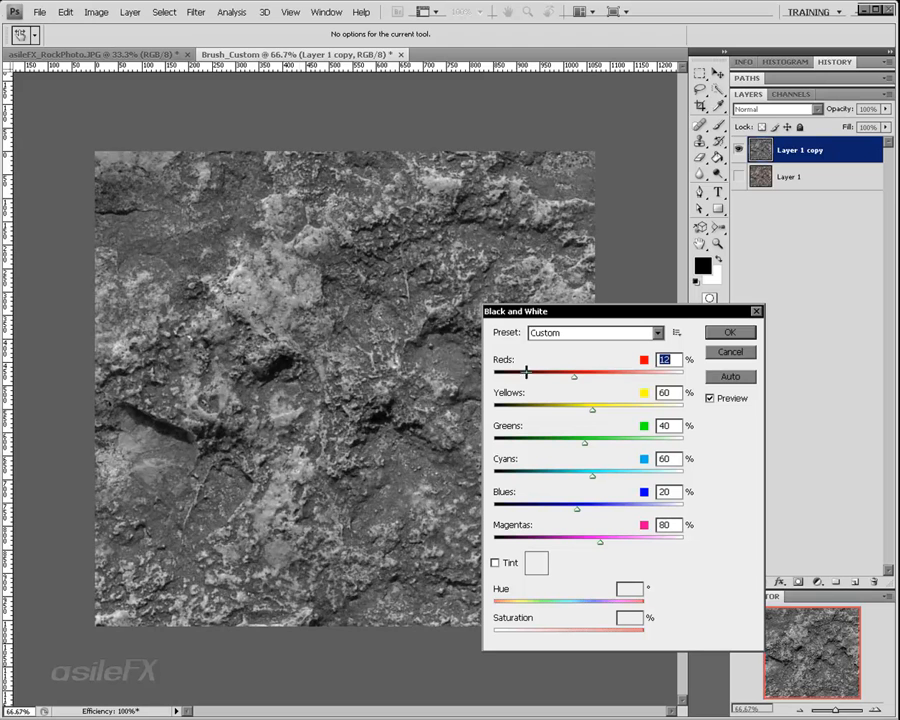
left_click_drag(300, 366, 495, 368)
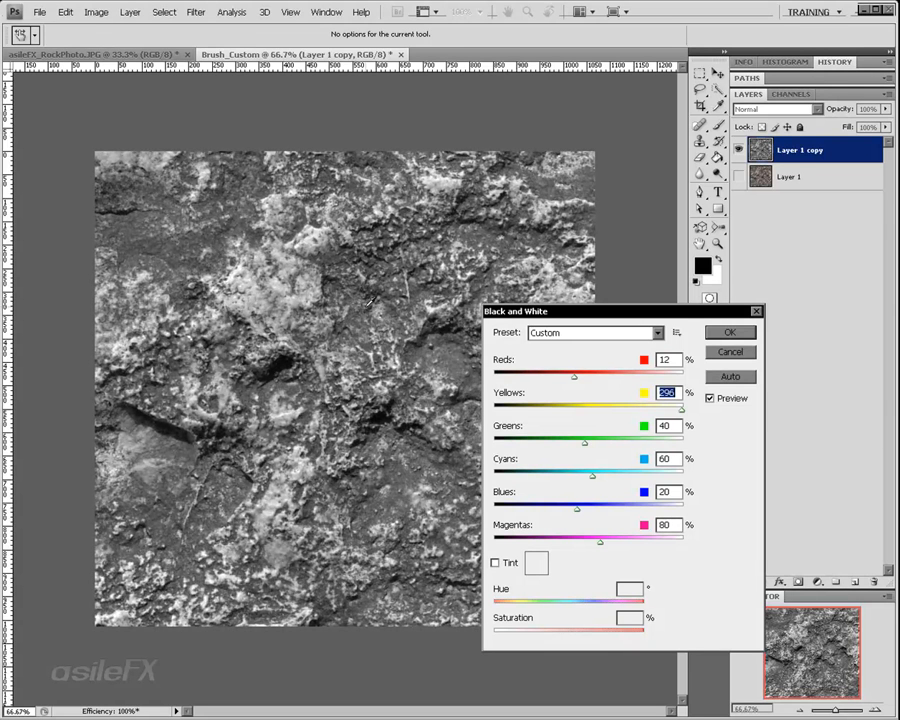
left_click_drag(386, 307, 151, 298)
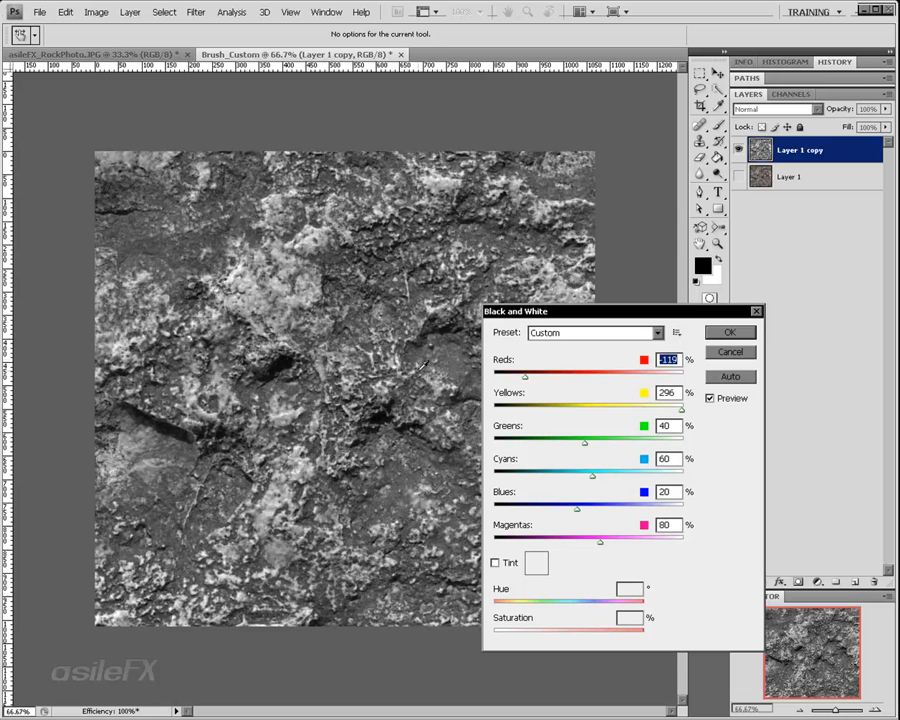
left_click_drag(425, 330, 302, 372)
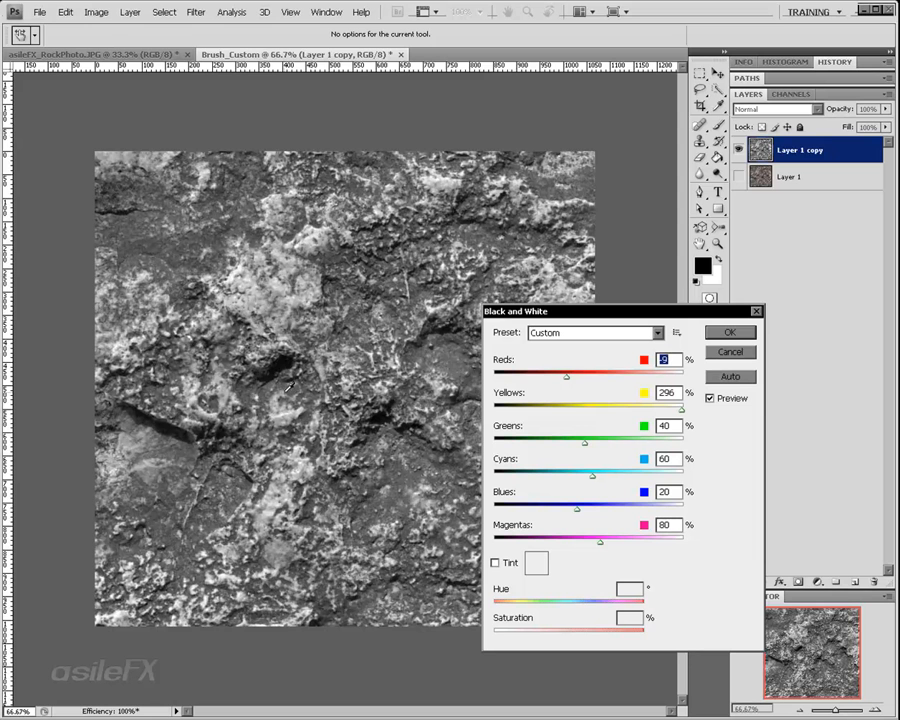
type("214")
left_click_drag(441, 378, 567, 469)
left_click_drag(268, 478, 305, 405)
left_click_drag(181, 257, 318, 252)
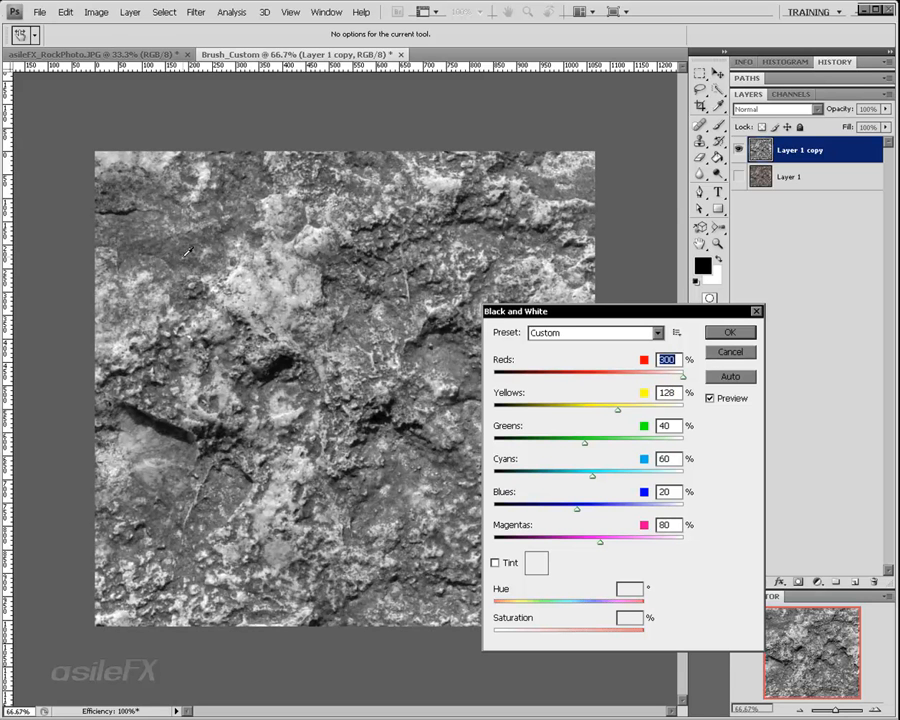
left_click(728, 333)
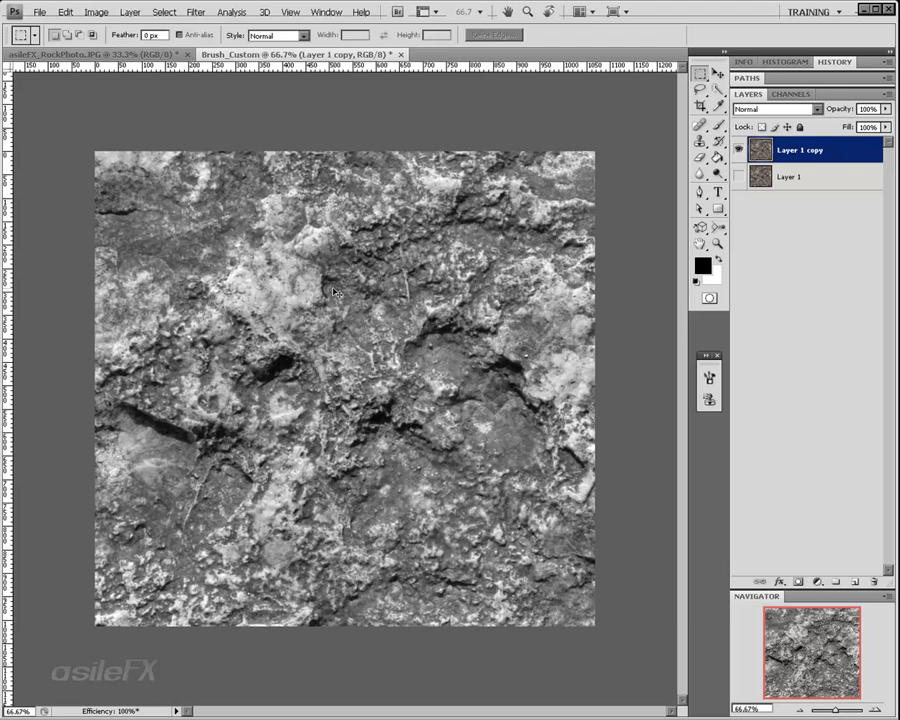
key("i")
key("ctrl+l")
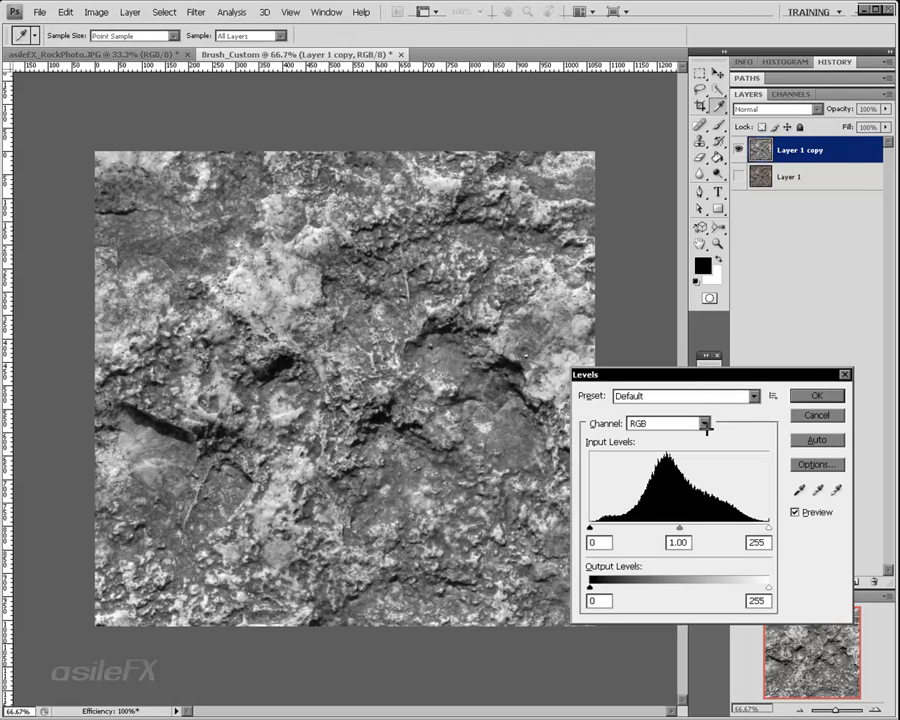
key("Escape")
Step: Boost the grayscale rock layer's contrast with a Levels adjustment, using input levels 80, 0.39 and 133
left_click(96, 12)
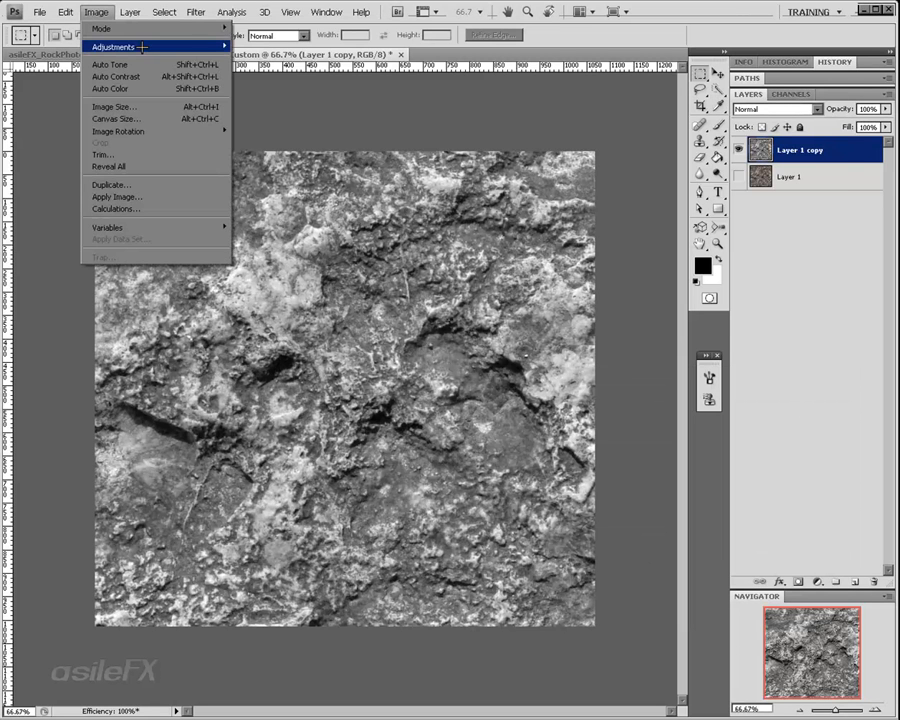
mouse_move(115, 46)
left_click(277, 59)
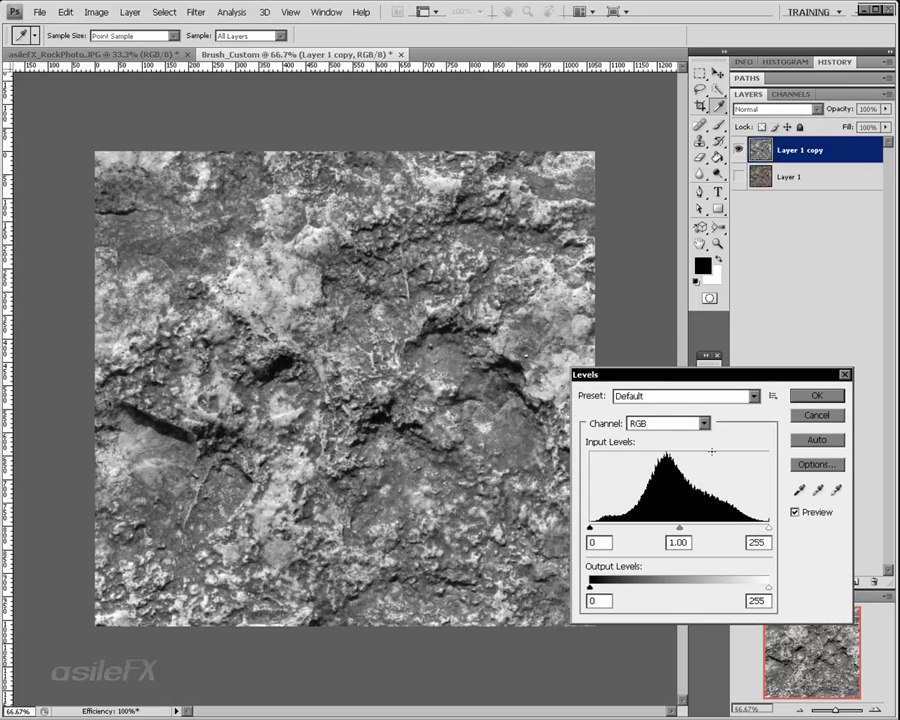
left_click_drag(678, 527, 711, 526)
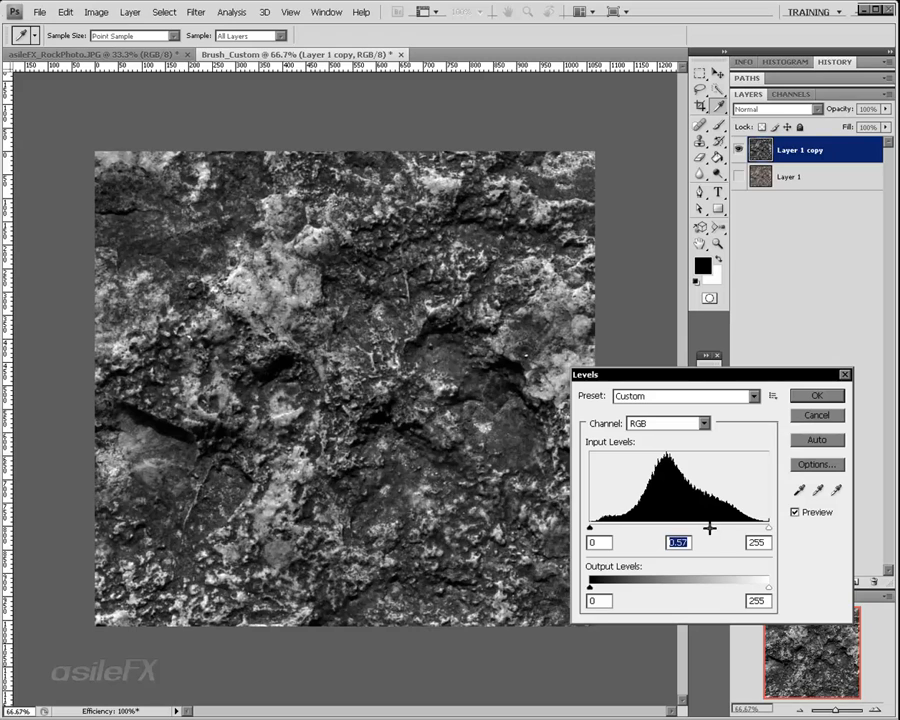
left_click_drag(767, 527, 717, 528)
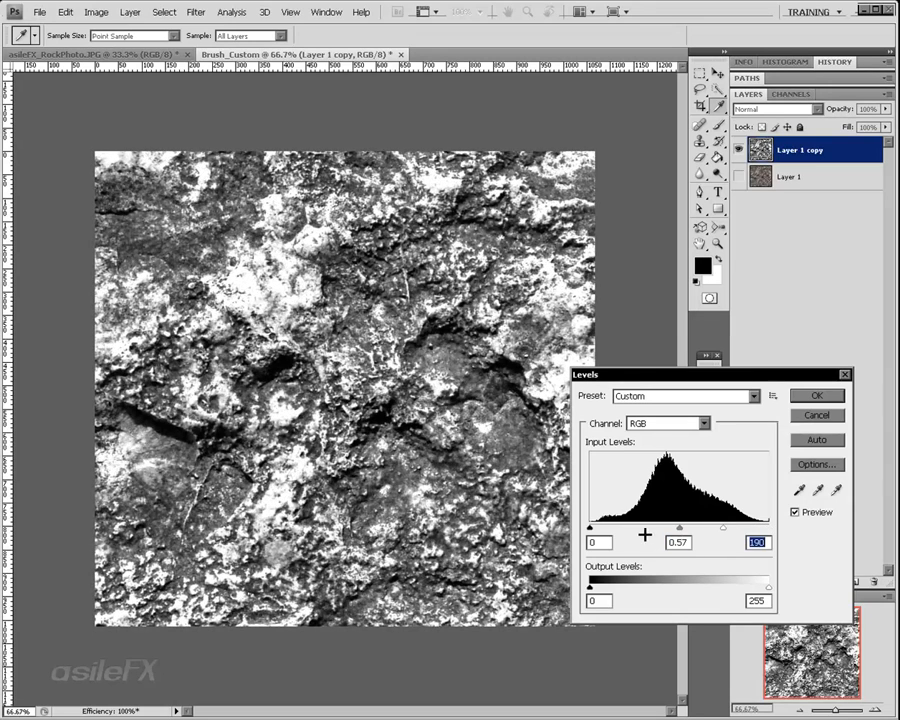
left_click_drag(592, 527, 622, 526)
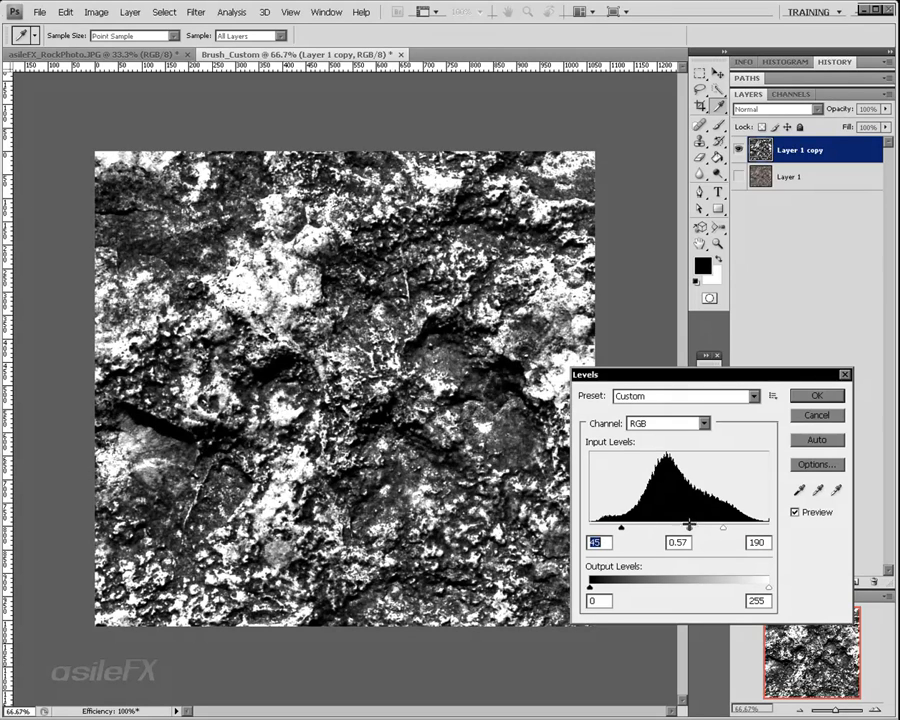
left_click_drag(689, 526, 708, 528)
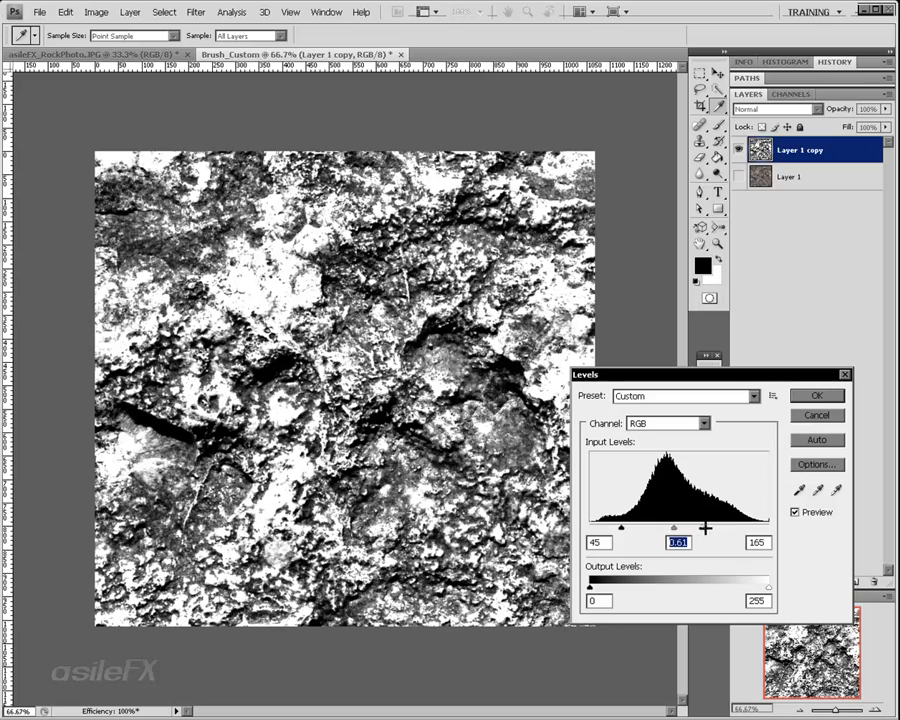
left_click_drag(615, 526, 683, 531)
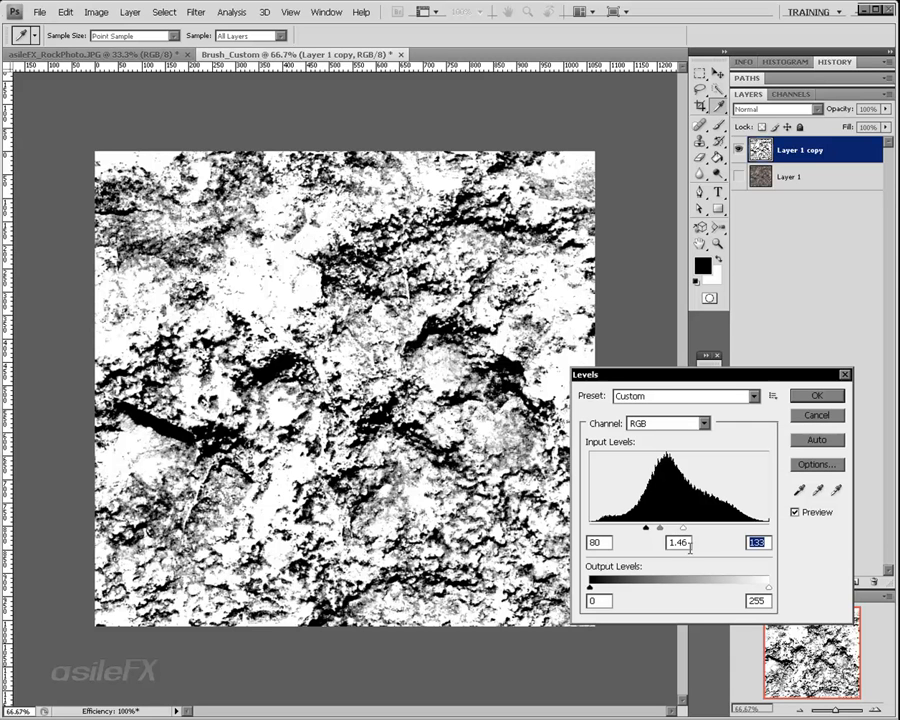
left_click_drag(661, 527, 676, 530)
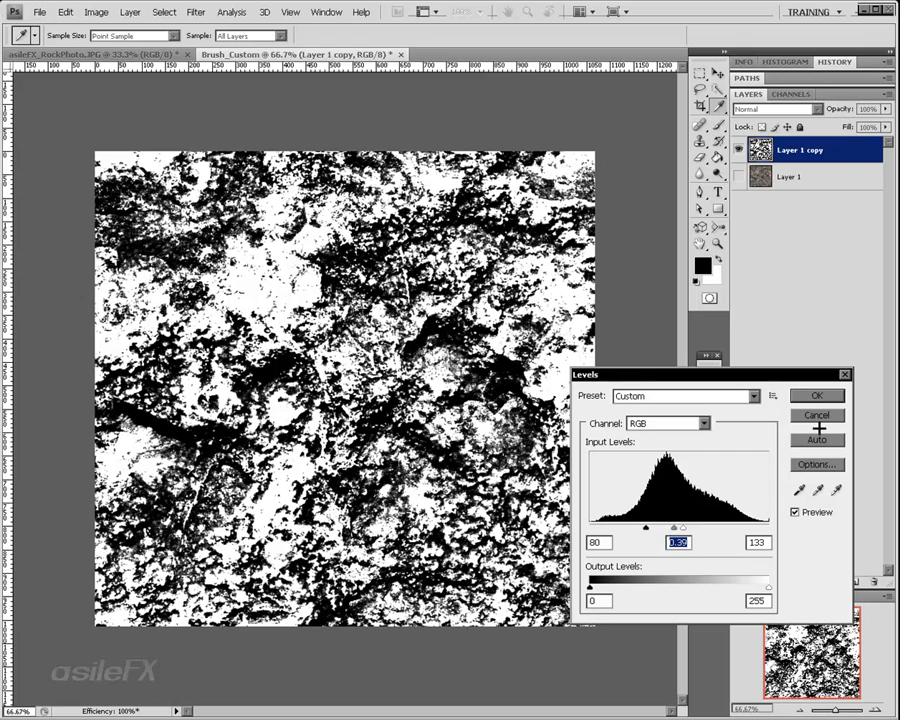
left_click(816, 395)
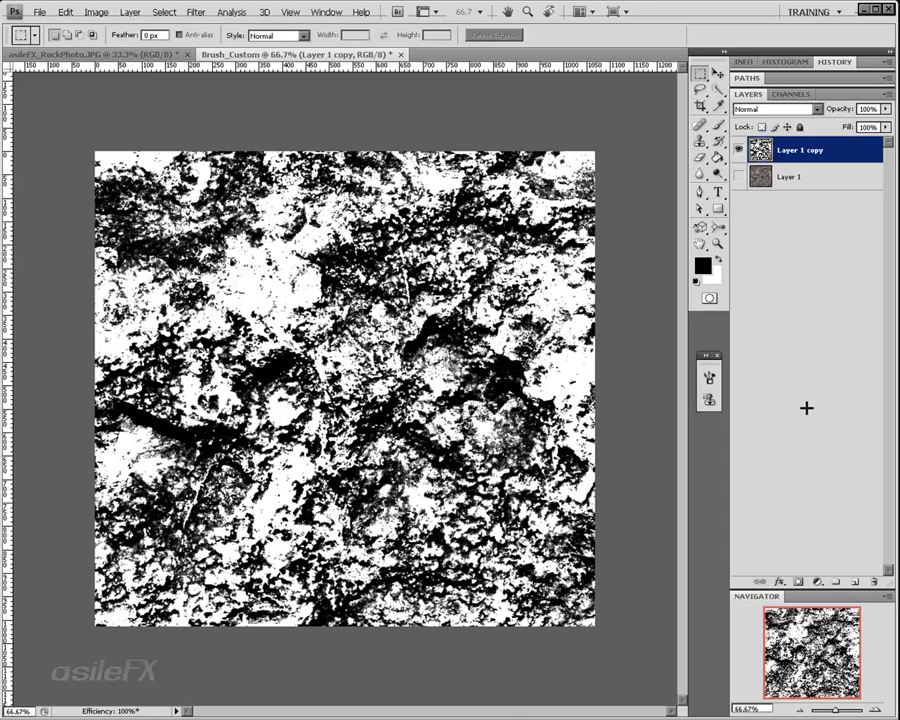
Step: Reduce the high-contrast rock layer to pure black and white with a Threshold adjustment at level 110
left_click(875, 710)
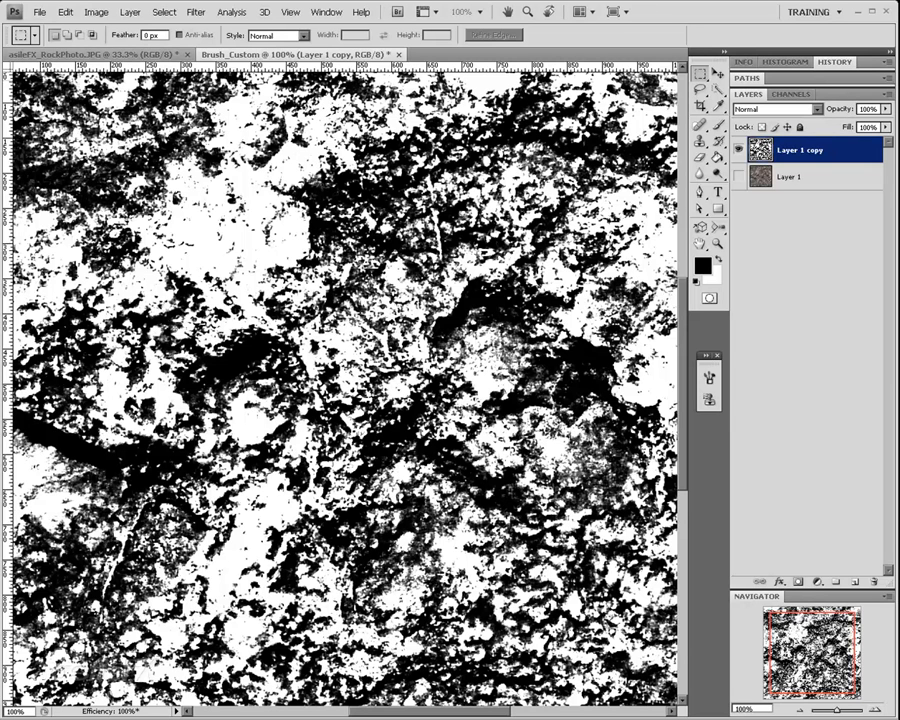
left_click(96, 12)
mouse_move(100, 47)
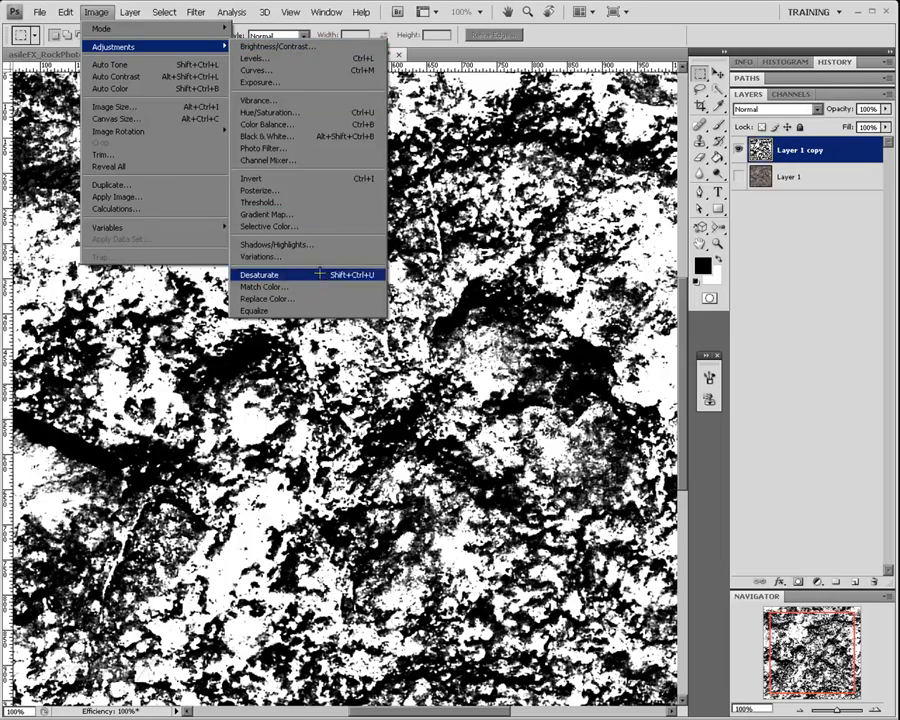
left_click(318, 202)
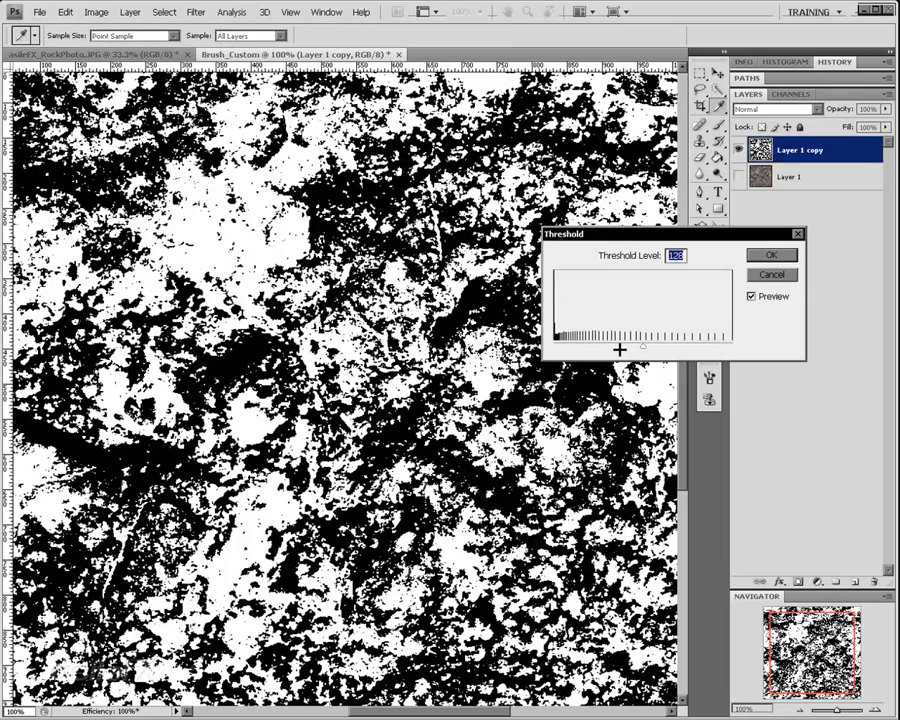
mouse_move(643, 348)
left_mouse_down()
mouse_move(575, 348)
mouse_move(699, 344)
mouse_move(557, 338)
mouse_move(668, 340)
mouse_move(643, 331)
mouse_move(650, 334)
left_mouse_up()
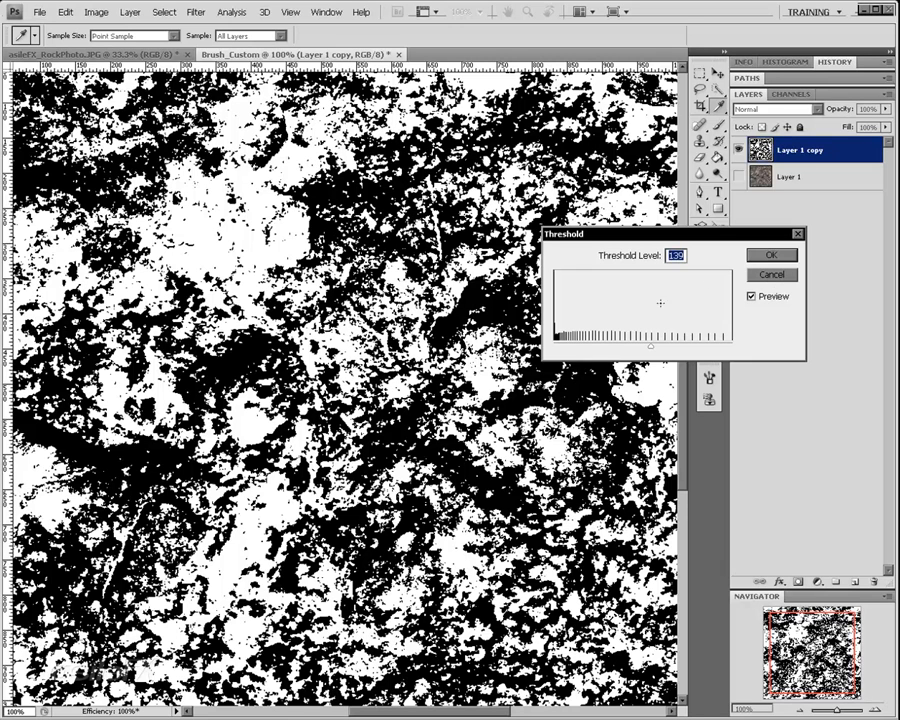
left_click_drag(651, 346, 684, 349)
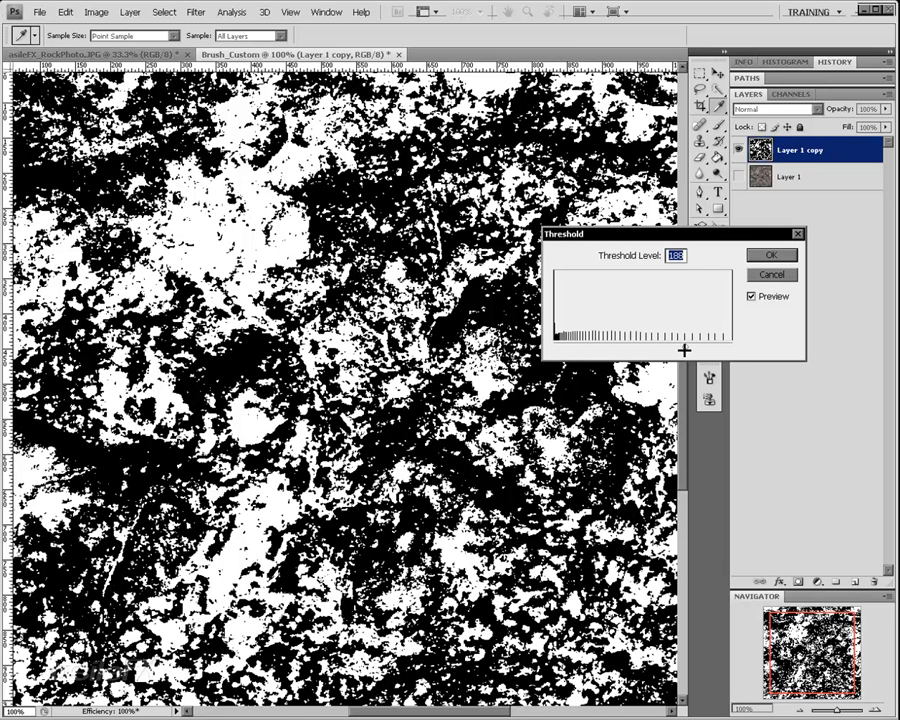
left_click_drag(684, 349, 628, 343)
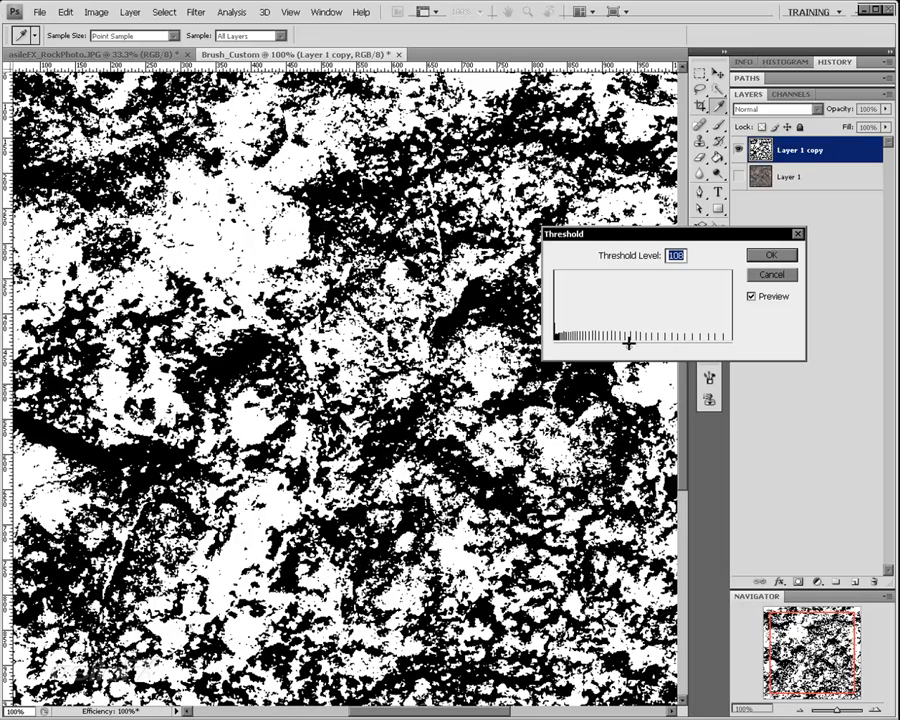
left_click_drag(628, 343, 585, 348)
left_click_drag(585, 349, 596, 349)
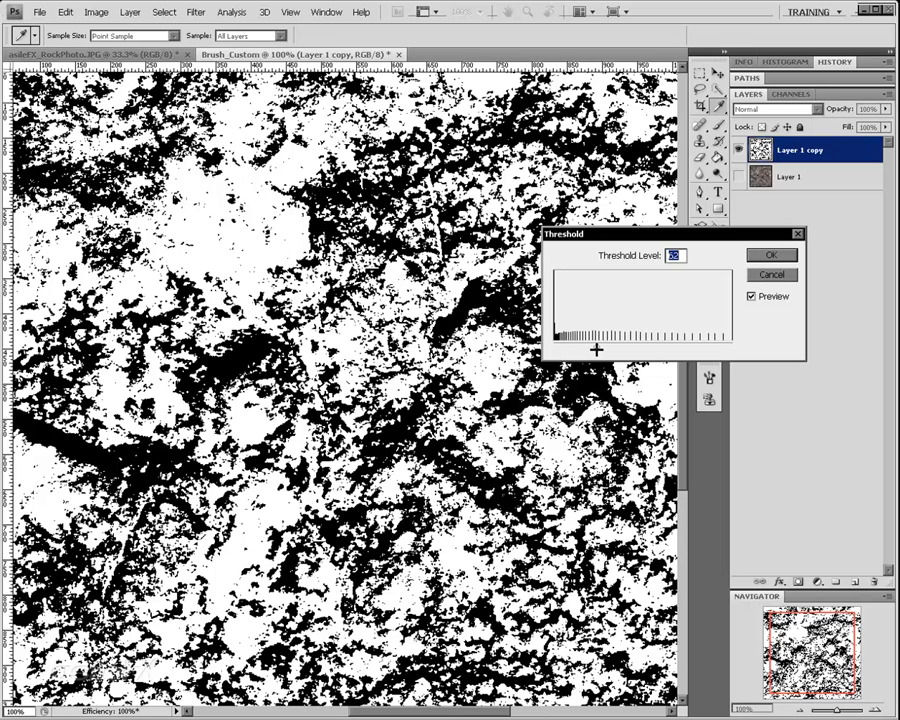
left_click_drag(594, 347, 630, 350)
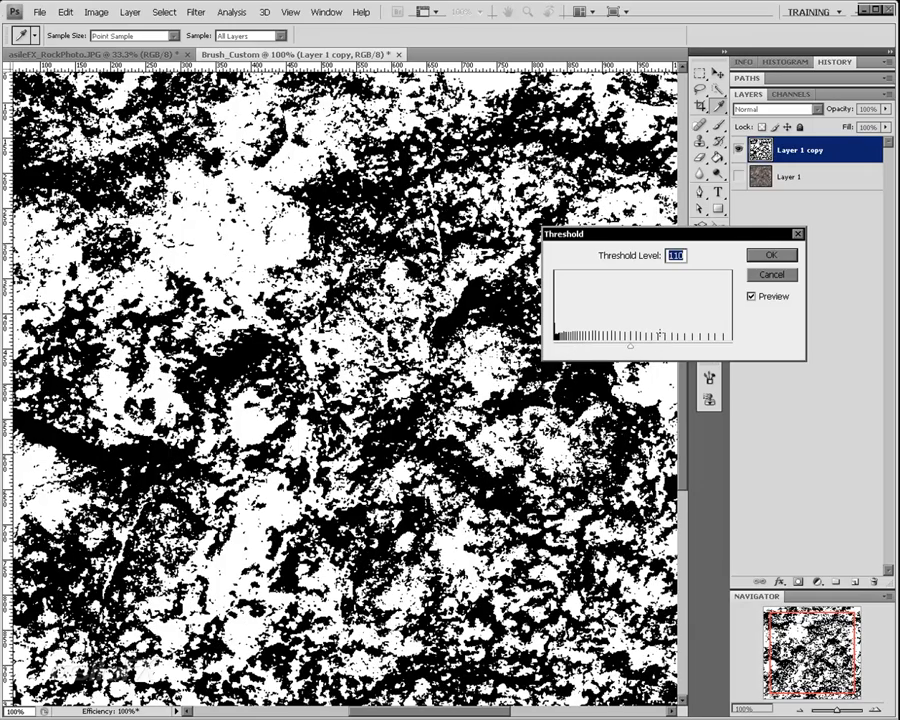
key("Return")
key("m")
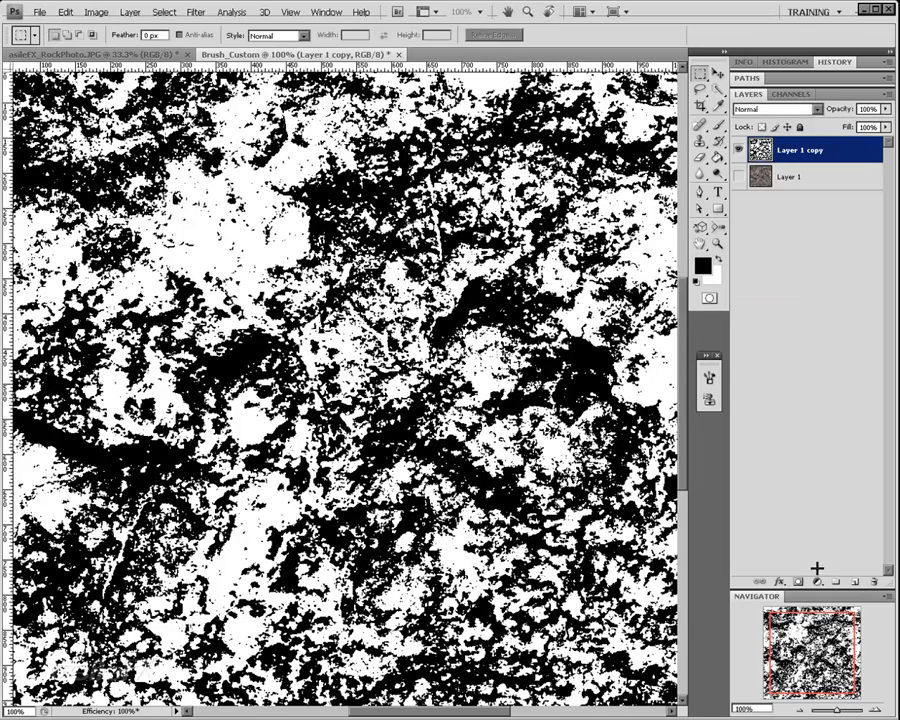
key("ctrl+minus")
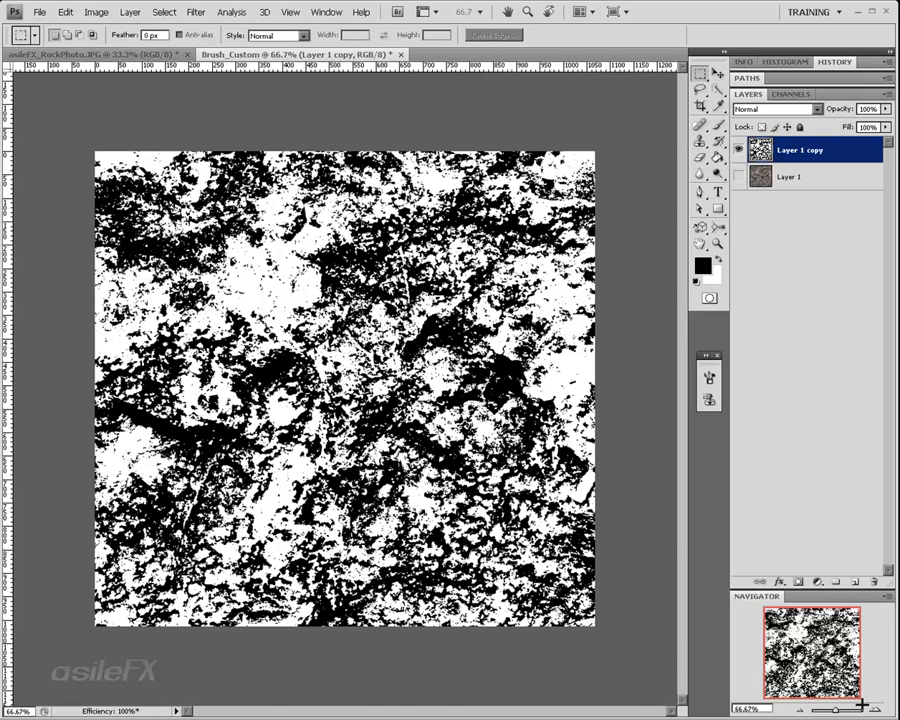
key("ctrl+plus")
key("ctrl+plus")
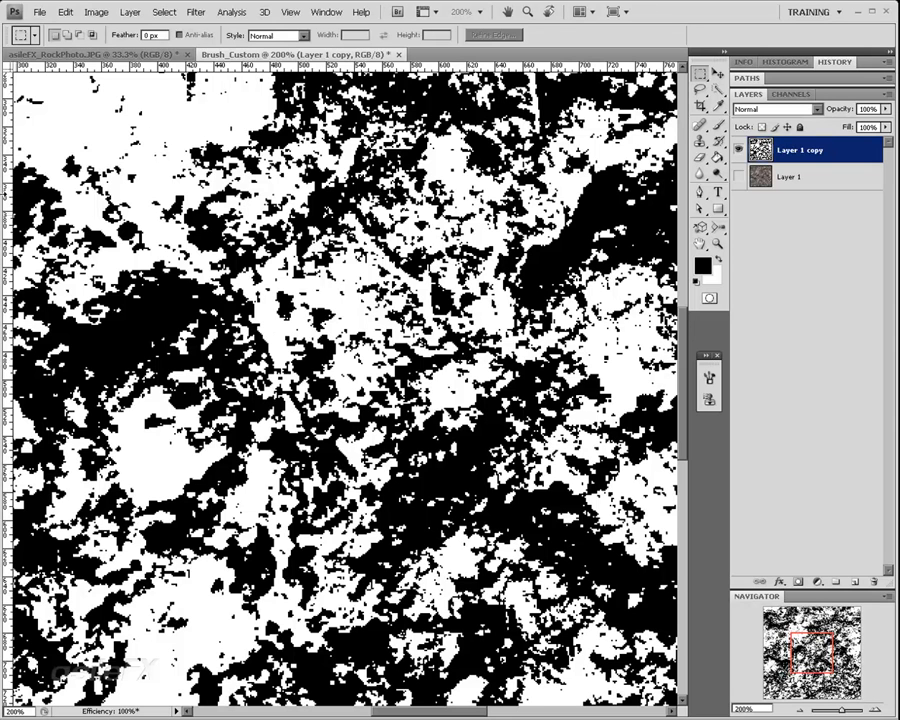
left_click(197, 10)
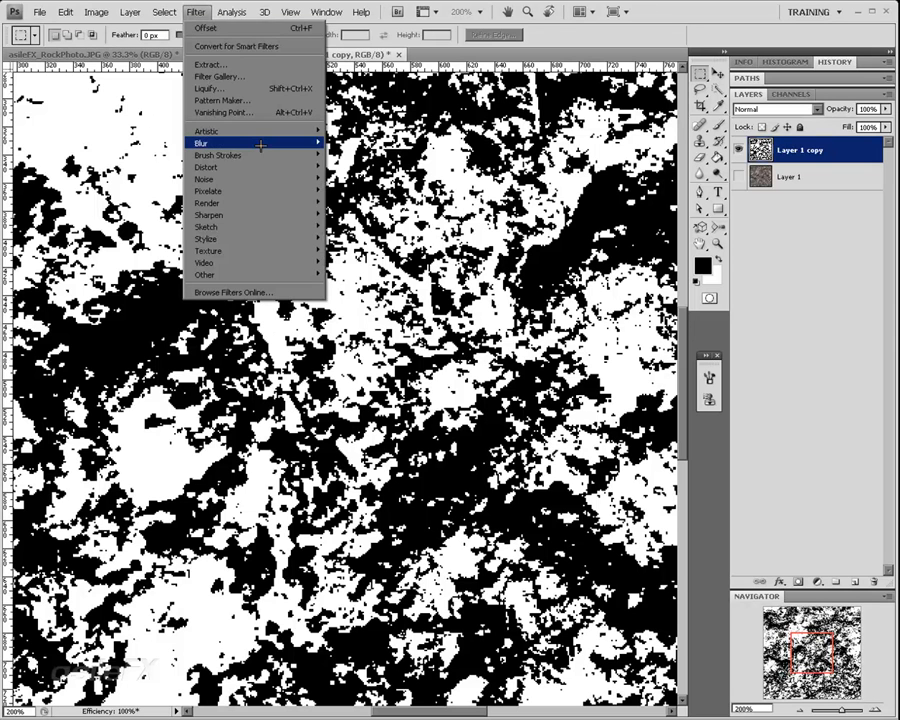
mouse_move(264, 144)
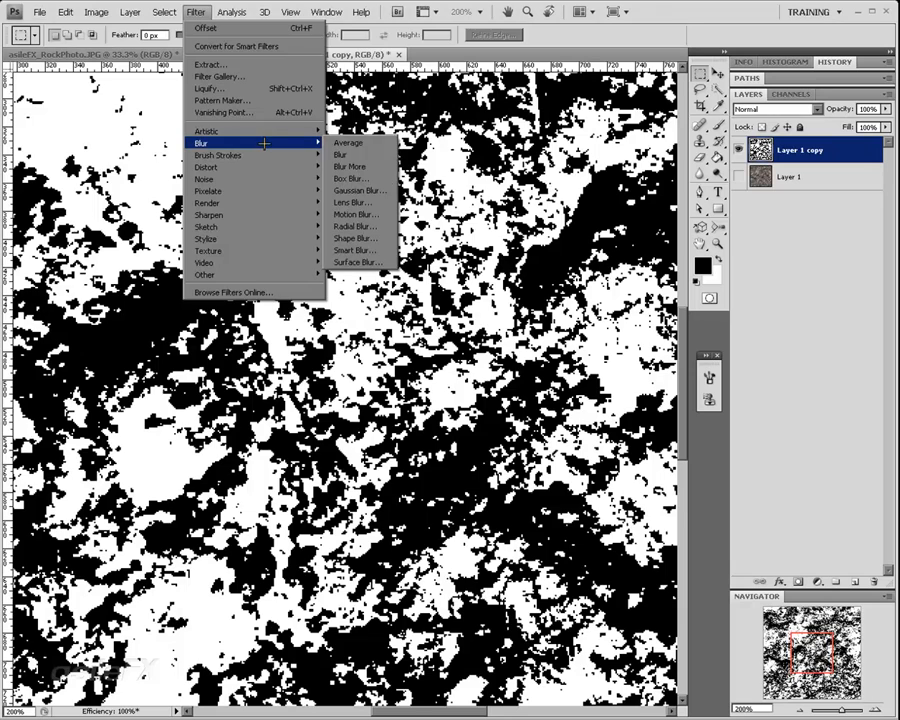
left_click(360, 190)
left_click_drag(311, 463, 250, 464)
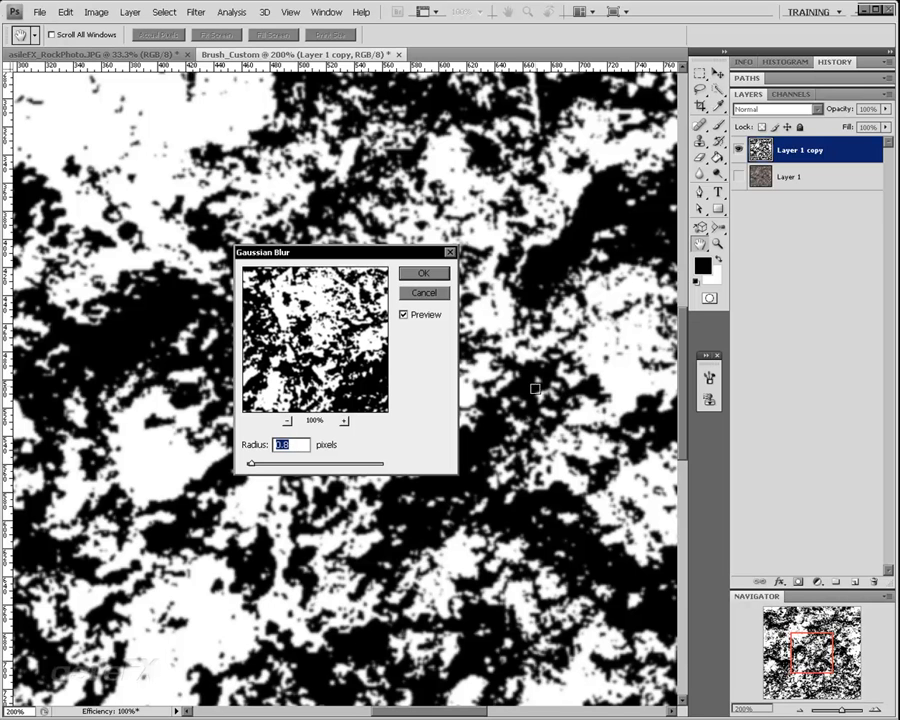
left_click(436, 293)
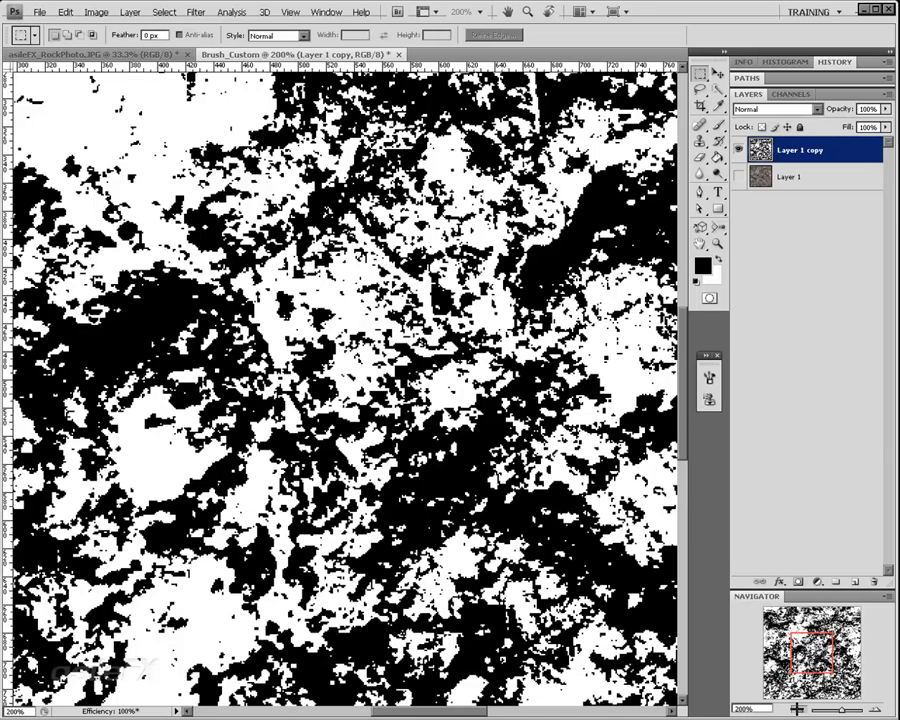
Step: Lasso a large irregular patch from the middle of the black-and-white rock layer, copy it to a new layer, and hide the source layer
key("ctrl+minus")
key("ctrl+minus")
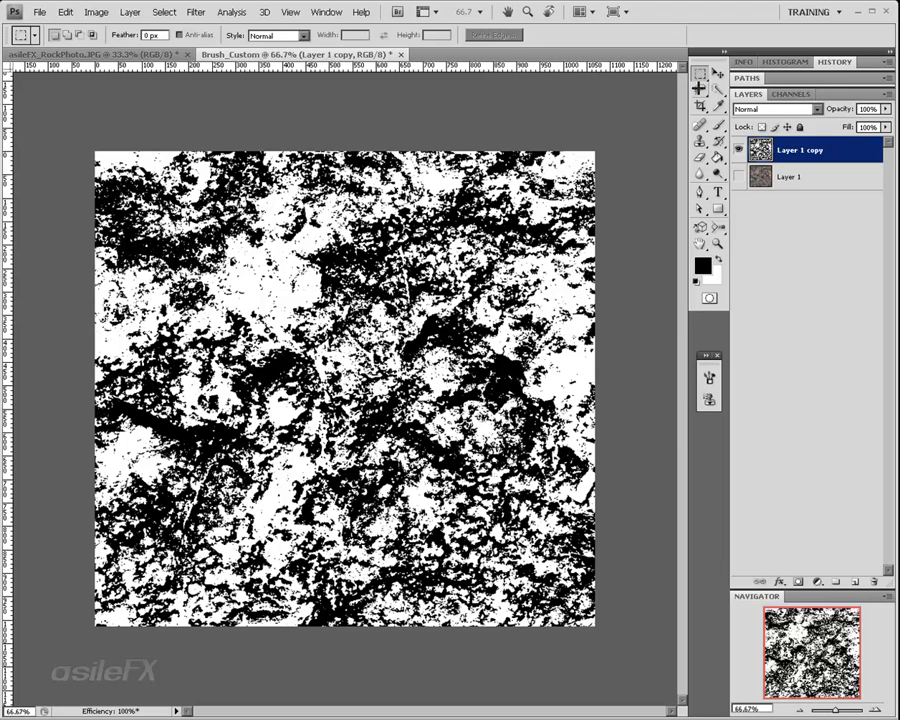
left_click(700, 88)
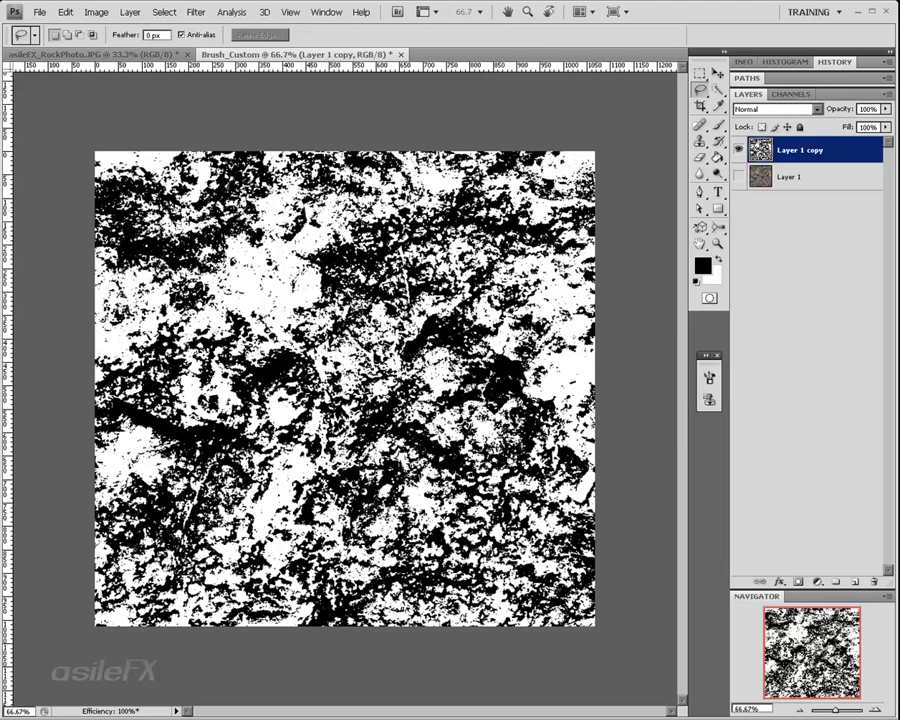
left_click(874, 708)
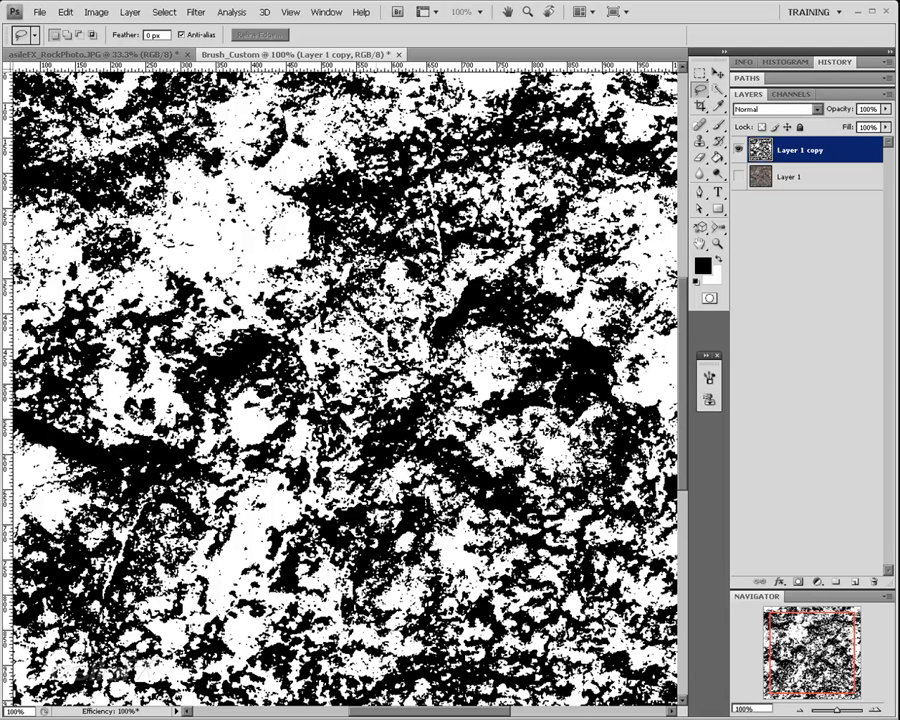
mouse_move(372, 188)
left_mouse_down()
mouse_move(324, 198)
mouse_move(298, 272)
mouse_move(268, 305)
mouse_move(250, 347)
mouse_move(200, 400)
mouse_move(184, 444)
mouse_move(150, 488)
mouse_move(205, 526)
mouse_move(213, 540)
mouse_move(205, 551)
mouse_move(245, 578)
mouse_move(252, 563)
mouse_move(290, 565)
mouse_move(312, 534)
mouse_move(392, 553)
left_mouse_up()
mouse_move(277, 390)
left_mouse_down()
mouse_move(303, 388)
mouse_move(310, 416)
left_mouse_up()
mouse_move(430, 560)
left_mouse_down()
mouse_move(452, 590)
mouse_move(487, 607)
mouse_move(534, 562)
mouse_move(546, 519)
mouse_move(618, 474)
mouse_move(628, 432)
mouse_move(612, 375)
mouse_move(540, 300)
mouse_move(512, 250)
mouse_move(573, 192)
left_mouse_up()
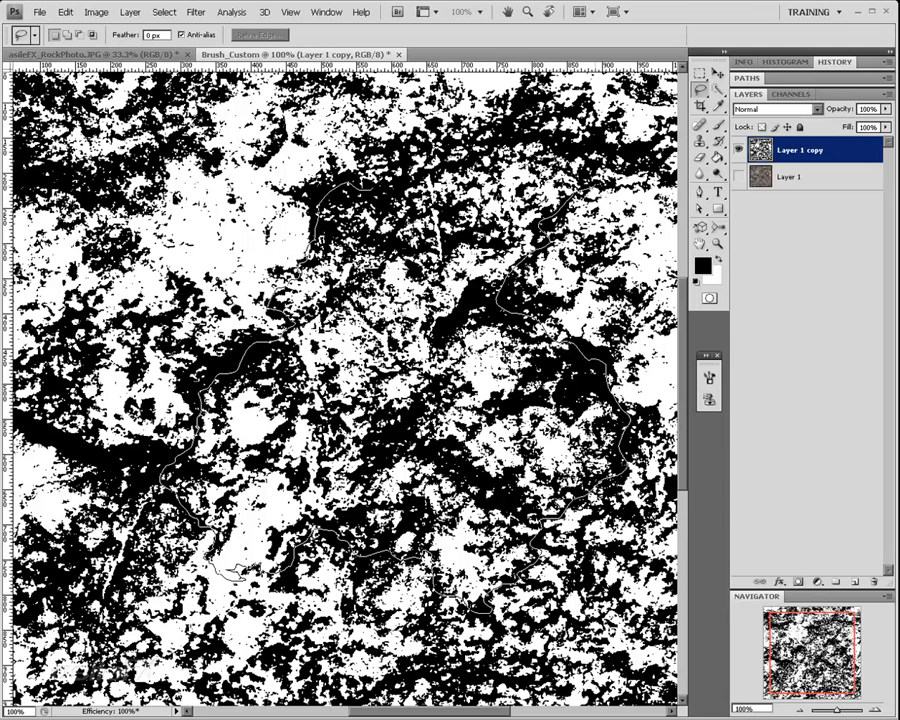
mouse_move(421, 126)
left_mouse_down()
mouse_move(410, 106)
mouse_move(358, 93)
mouse_move(344, 103)
mouse_move(298, 104)
mouse_move(259, 137)
left_mouse_up()
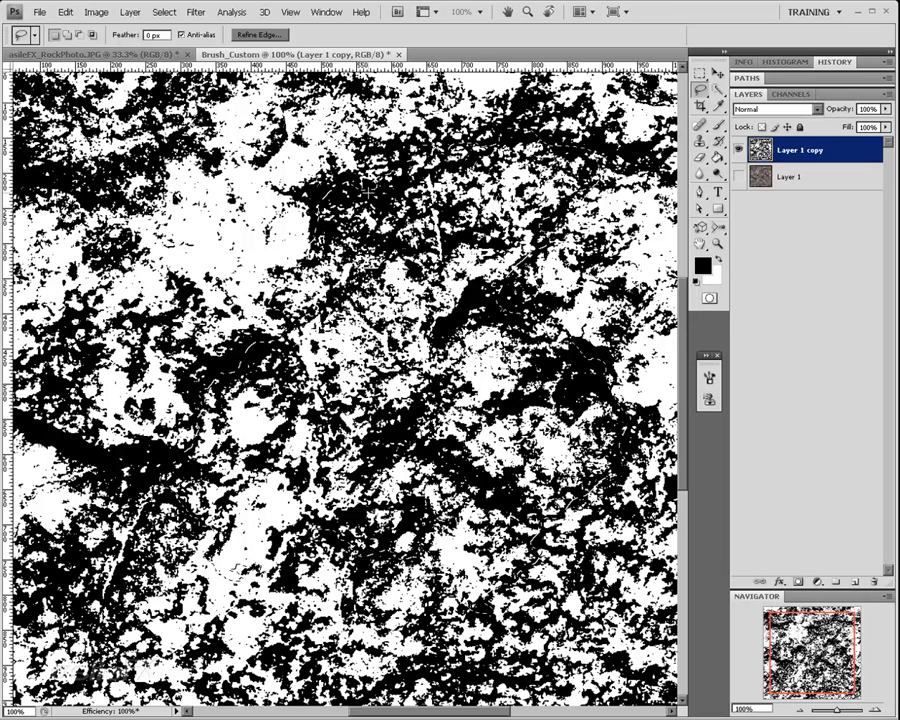
key("ctrl+j")
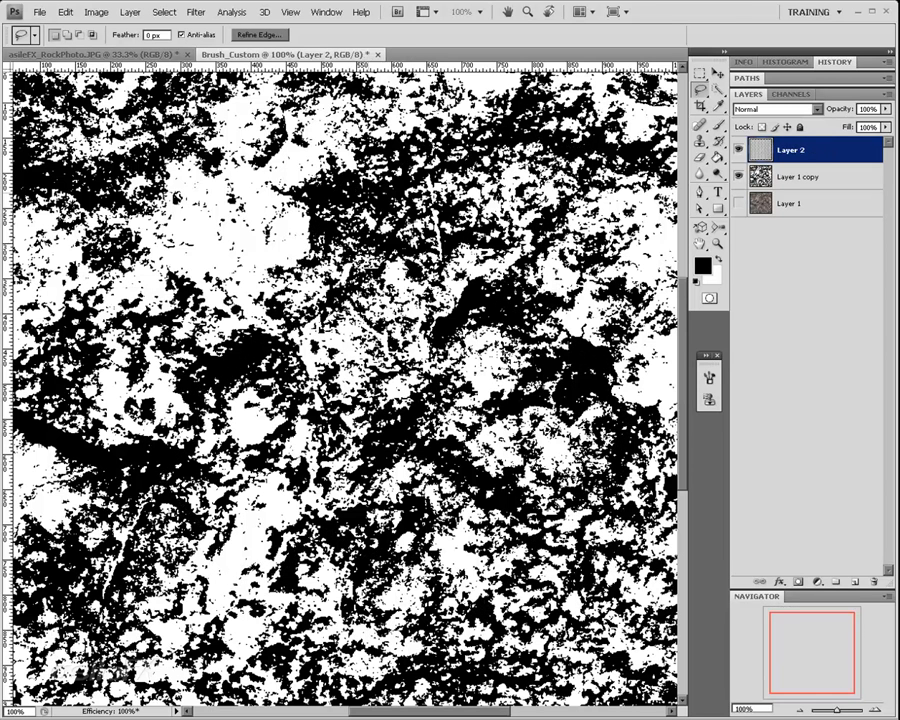
left_click(737, 177)
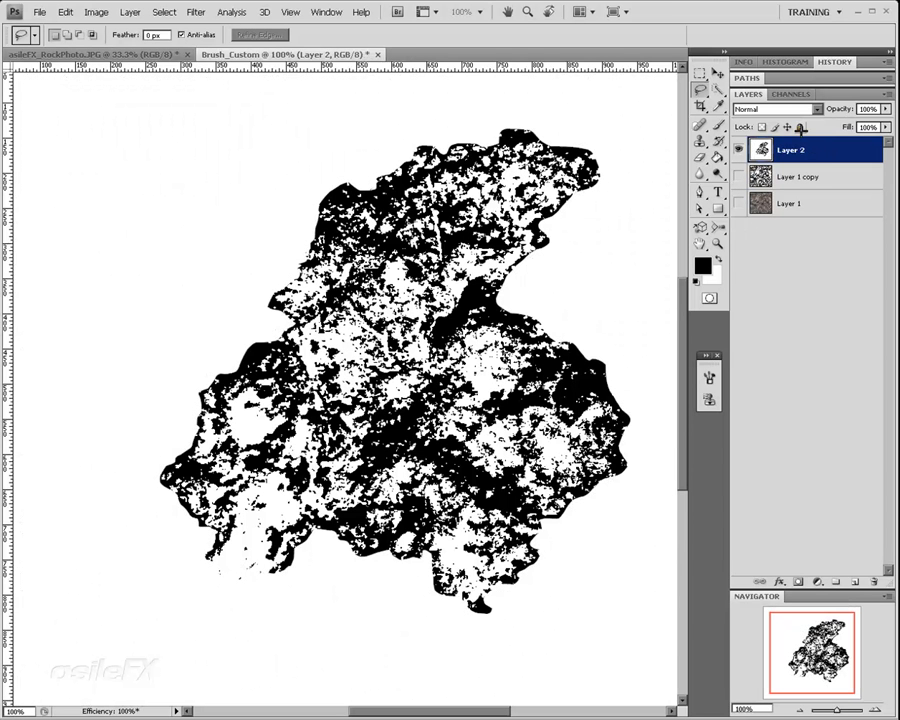
Step: Add a new layer filled with solid black (000000) and place it beneath the cut-out rock patch
left_click(886, 94)
left_click(790, 97)
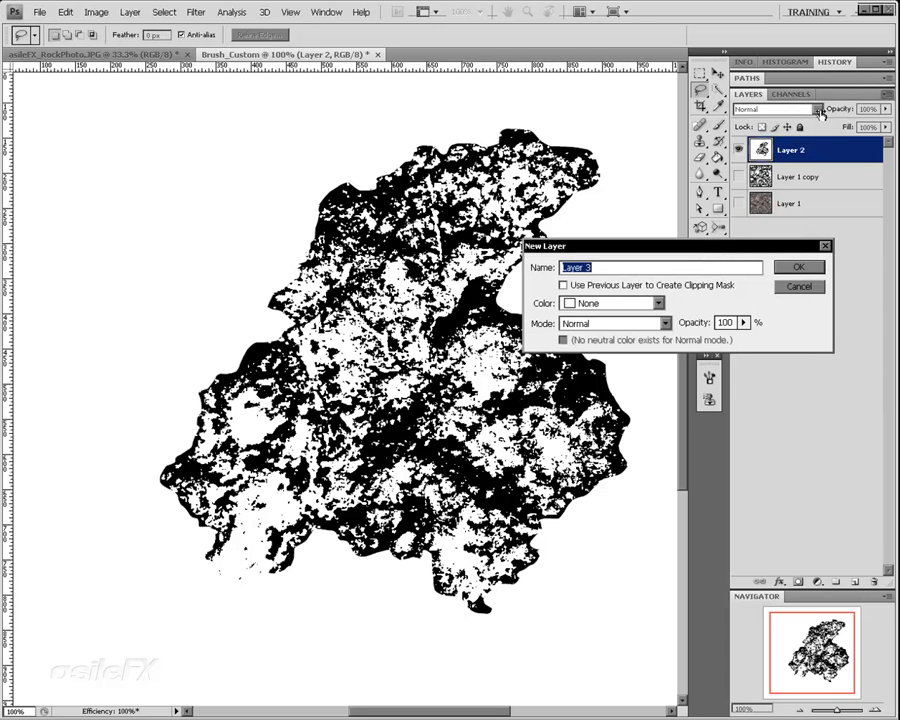
left_click(800, 263)
left_click(703, 265)
left_click_drag(560, 583, 441, 691)
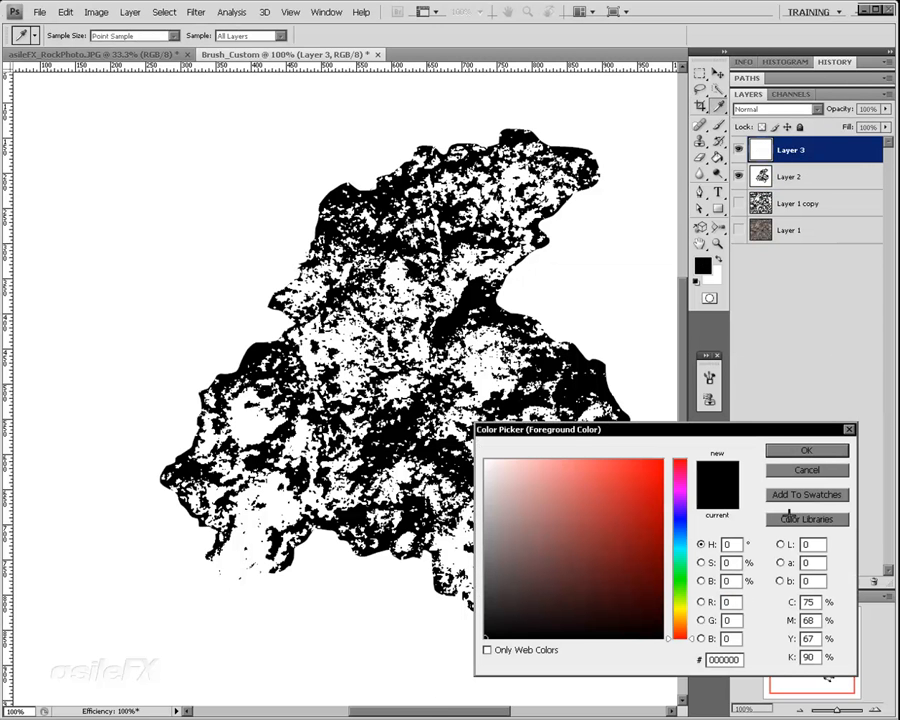
left_click(812, 451)
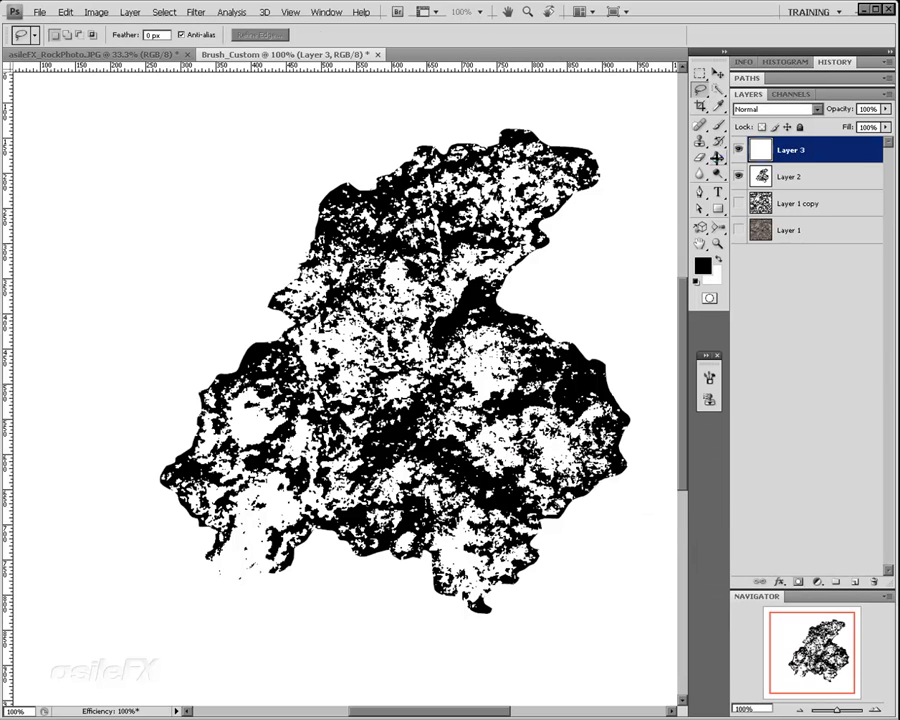
key("g")
left_click(556, 386)
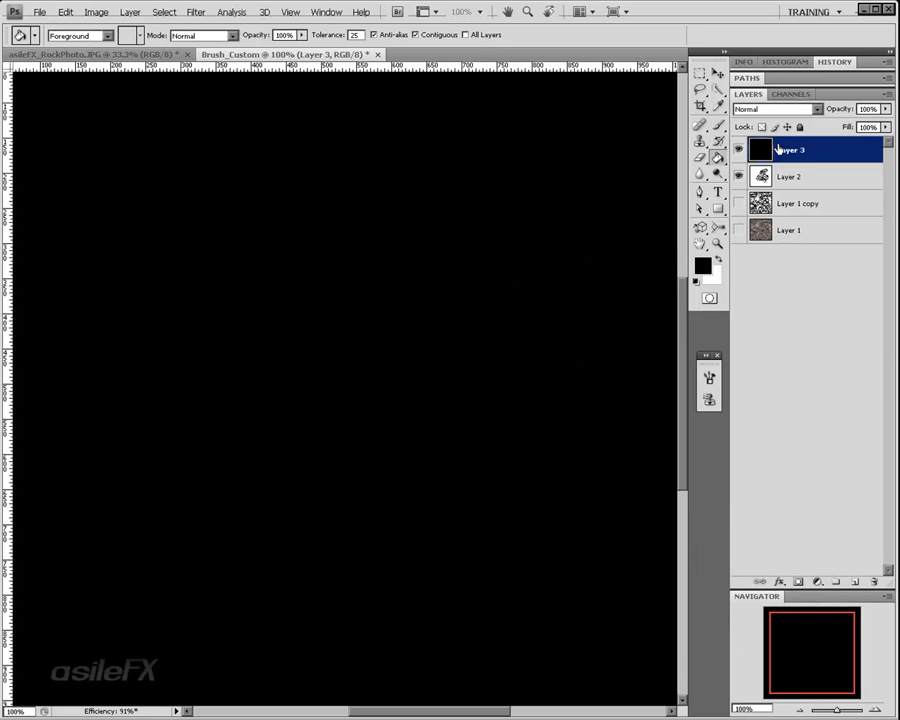
left_click_drag(776, 148, 786, 185)
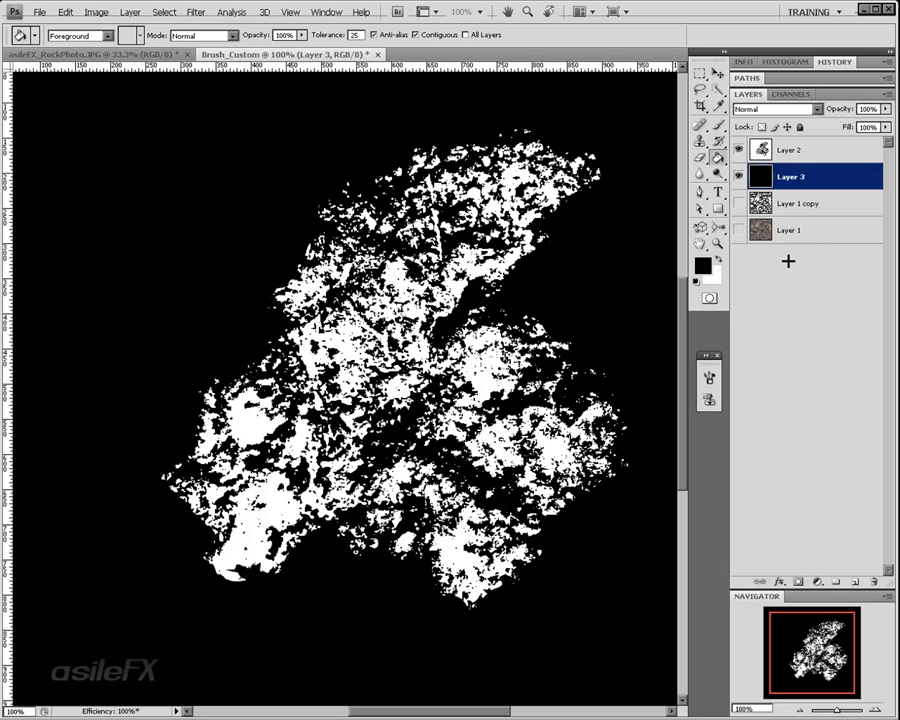
Step: Compare the cut-out patch with the full black-and-white rock layer, leaving only the full rock layer visible and active
left_click(797, 711)
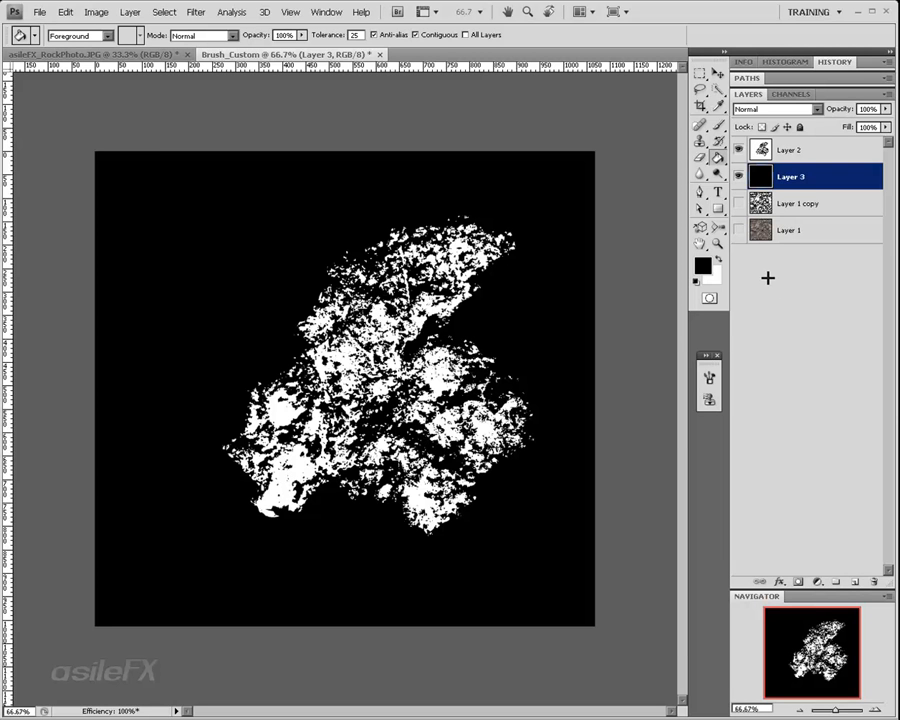
left_click(738, 150)
left_click(738, 176)
left_click(738, 203)
left_click(805, 205)
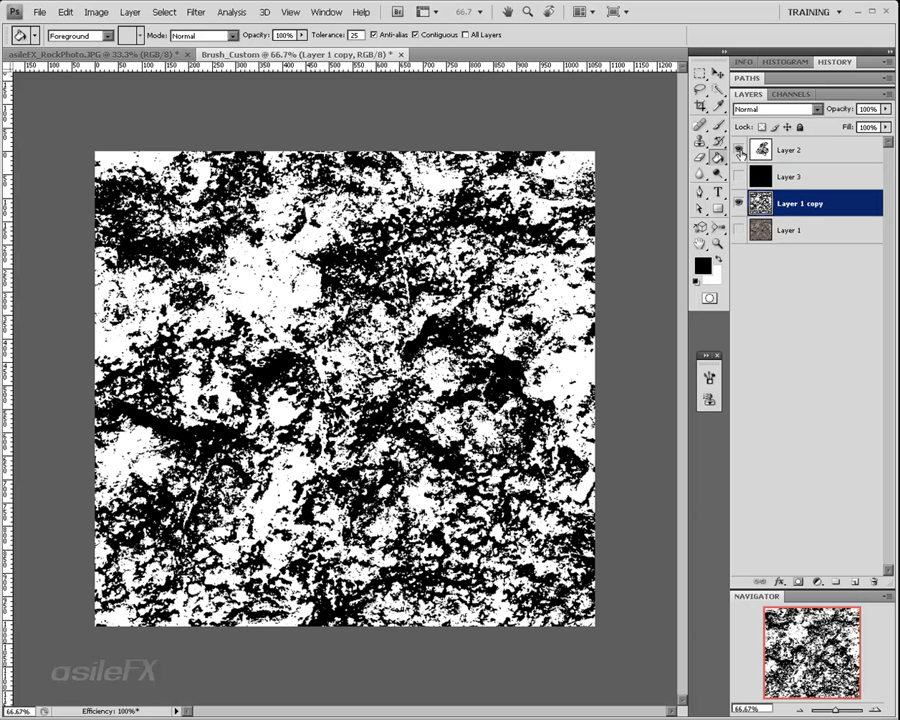
key("ctrl+1")
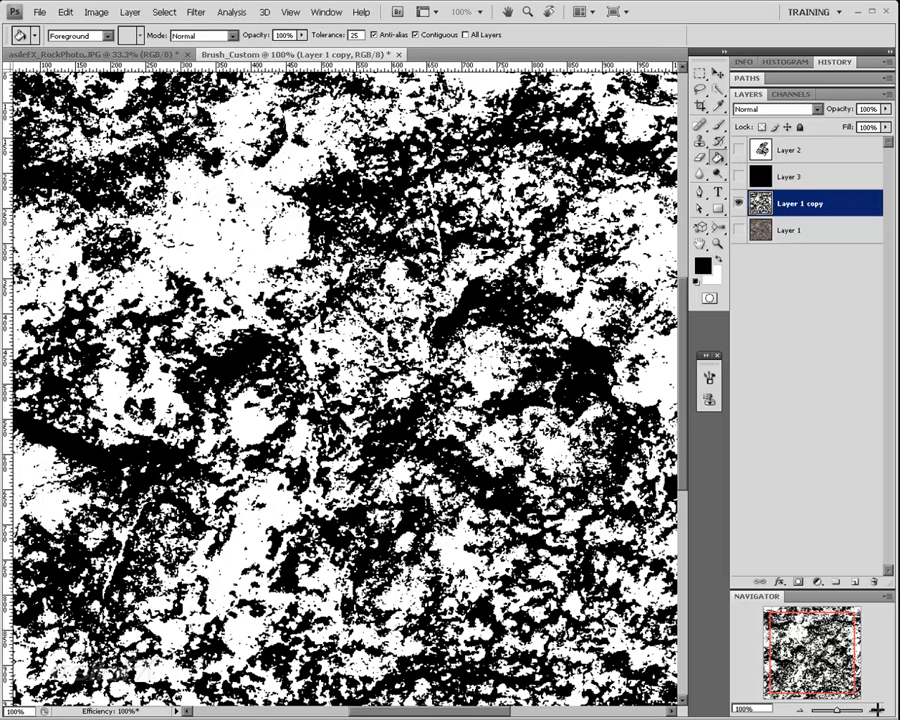
left_click(738, 176)
left_click(738, 150)
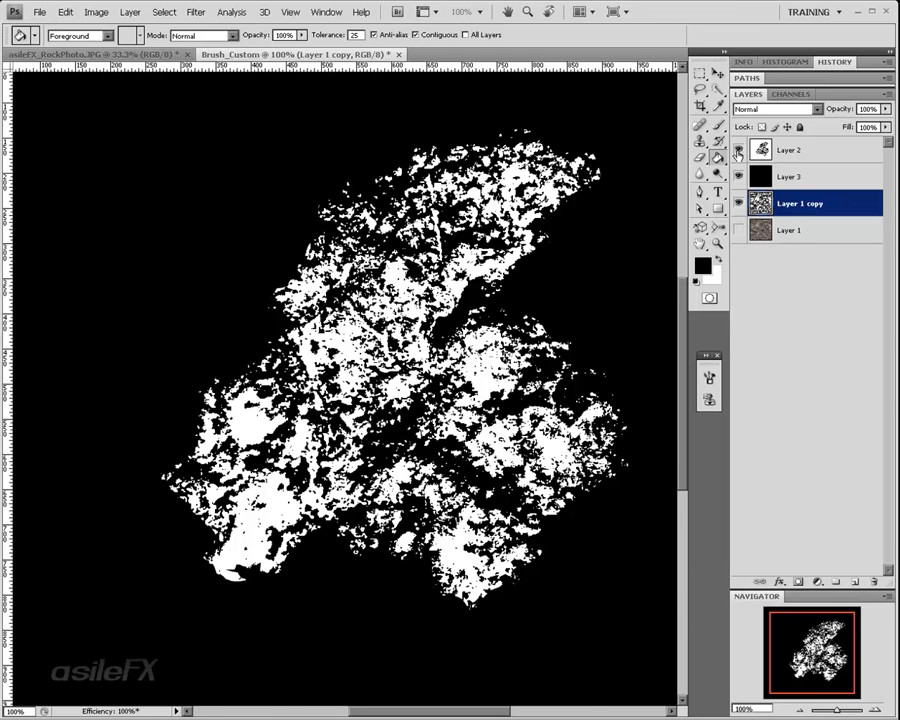
left_click(738, 150)
left_click(738, 176)
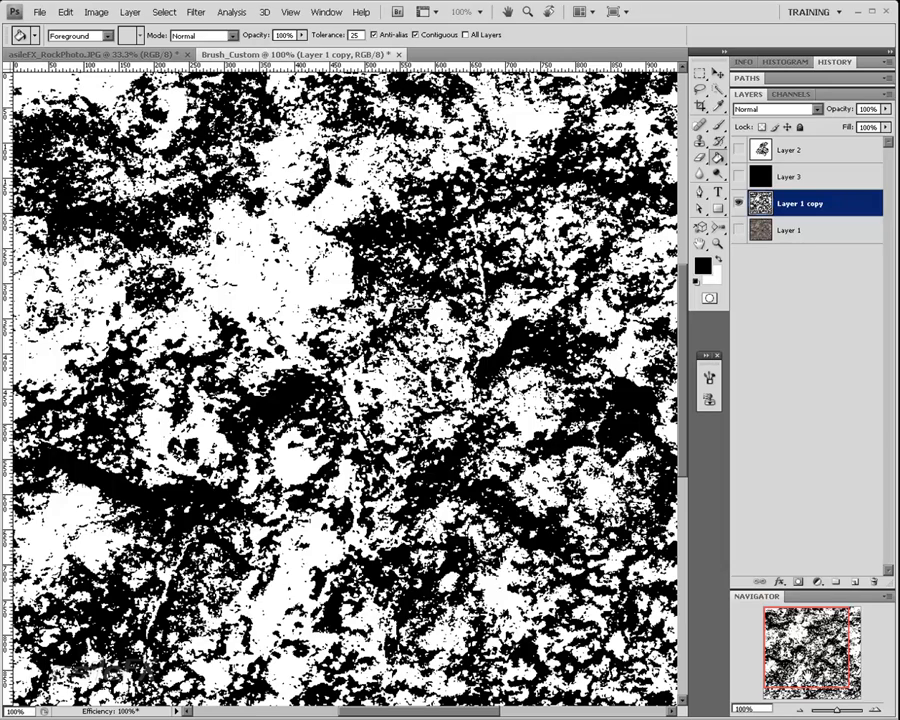
Step: Lasso a smaller irregular patch from the upper middle of the black-and-white rock layer and copy it to a new layer
left_click_drag(569, 472, 550, 458)
left_click_drag(812, 630, 864, 624)
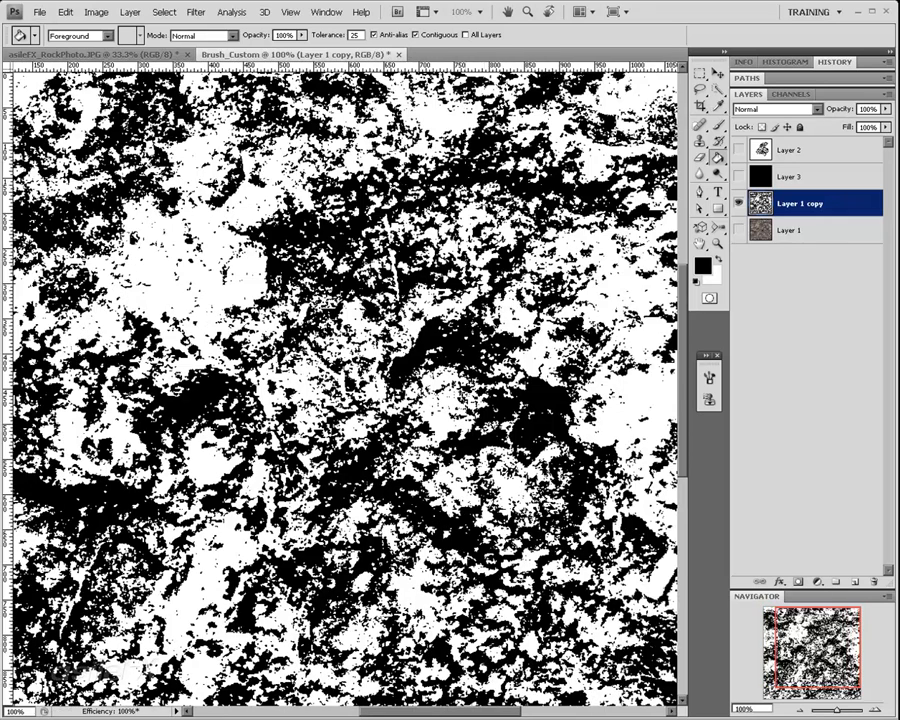
key("l")
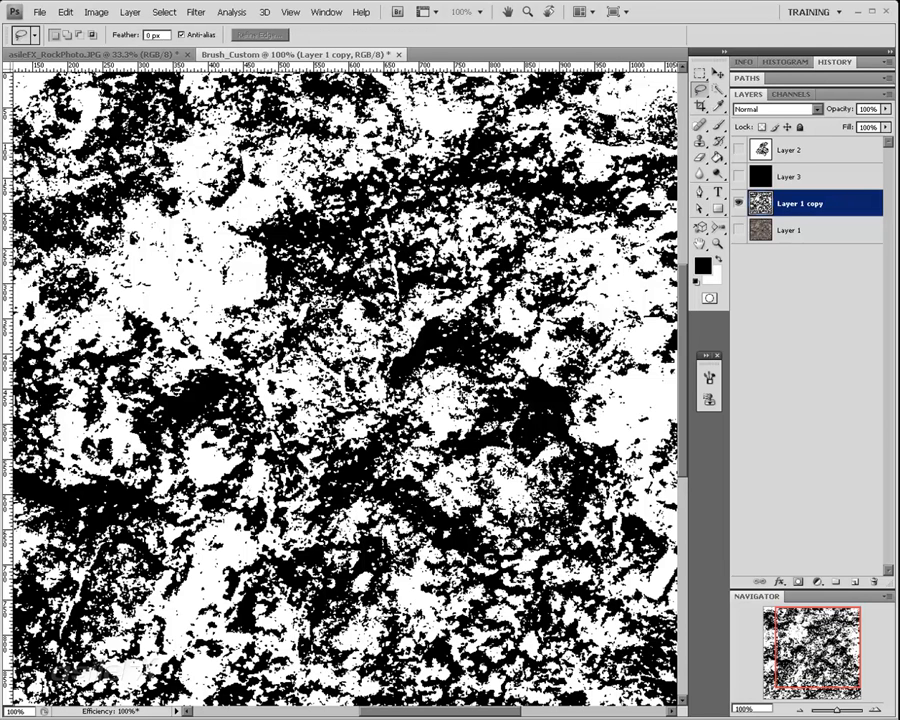
mouse_move(484, 128)
left_mouse_down()
mouse_move(420, 177)
mouse_move(365, 188)
mouse_move(355, 289)
mouse_move(322, 294)
mouse_move(306, 314)
mouse_move(314, 340)
mouse_move(345, 366)
mouse_move(405, 382)
mouse_move(440, 341)
mouse_move(472, 368)
mouse_move(505, 352)
mouse_move(528, 325)
mouse_move(578, 188)
left_mouse_up()
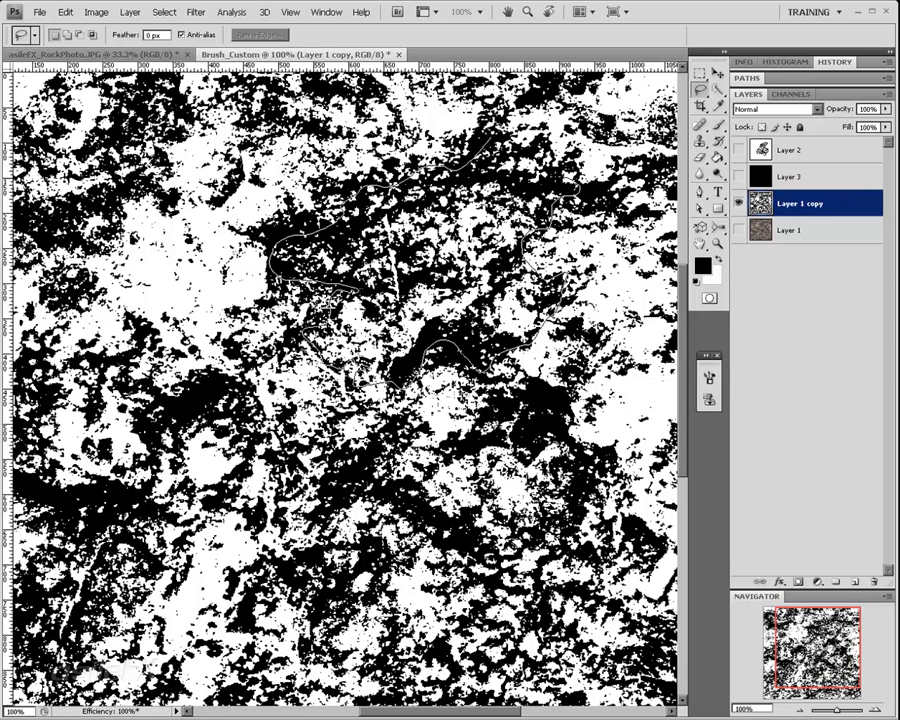
mouse_move(390, 121)
left_mouse_down()
mouse_move(370, 104)
mouse_move(310, 93)
left_mouse_up()
key("ctrl+j")
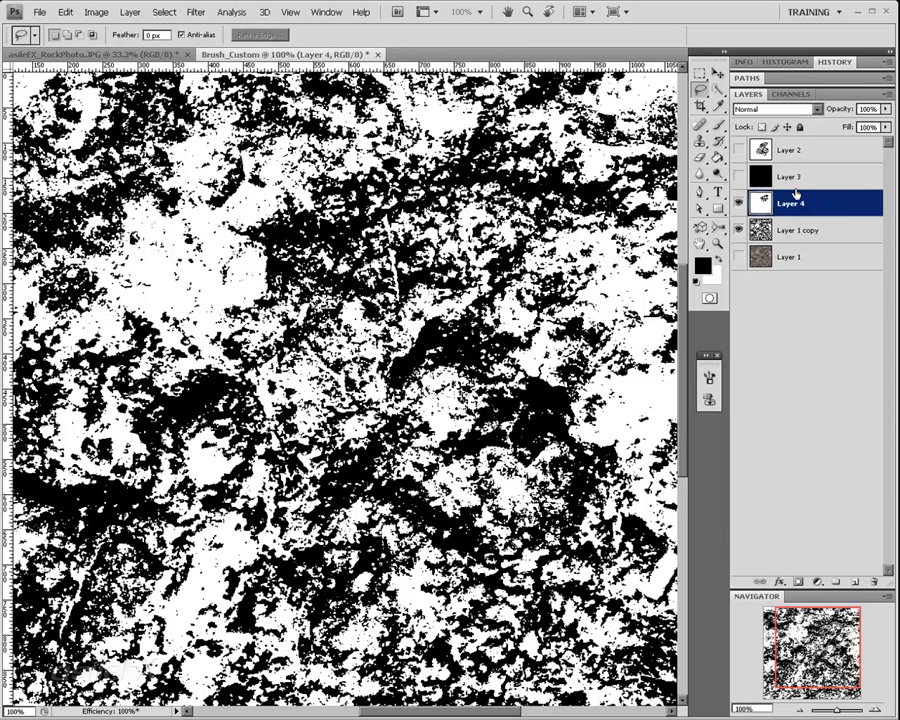
Step: Place the smaller patch layer above the black fill layer, hide the full rock layer, and show the black fill
left_click_drag(805, 203, 820, 175)
left_click(738, 229)
left_click(738, 203)
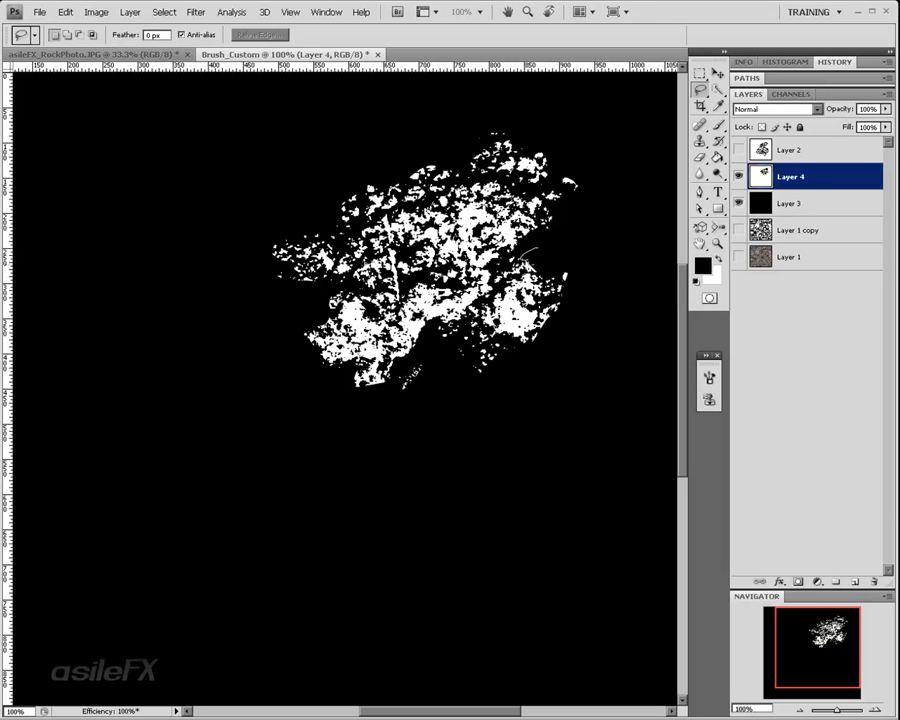
Step: Lasso and delete stray marks around the smaller patch's outline, including the thin arc in its right-hand notch
mouse_move(528, 258)
left_mouse_down()
mouse_move(560, 250)
mouse_move(545, 266)
left_mouse_up()
key("ctrl+d")
left_click_drag(403, 179, 444, 158)
key("Delete")
key("ctrl+d")
mouse_move(540, 323)
left_mouse_down()
mouse_move(598, 340)
mouse_move(516, 342)
mouse_move(507, 333)
left_mouse_up()
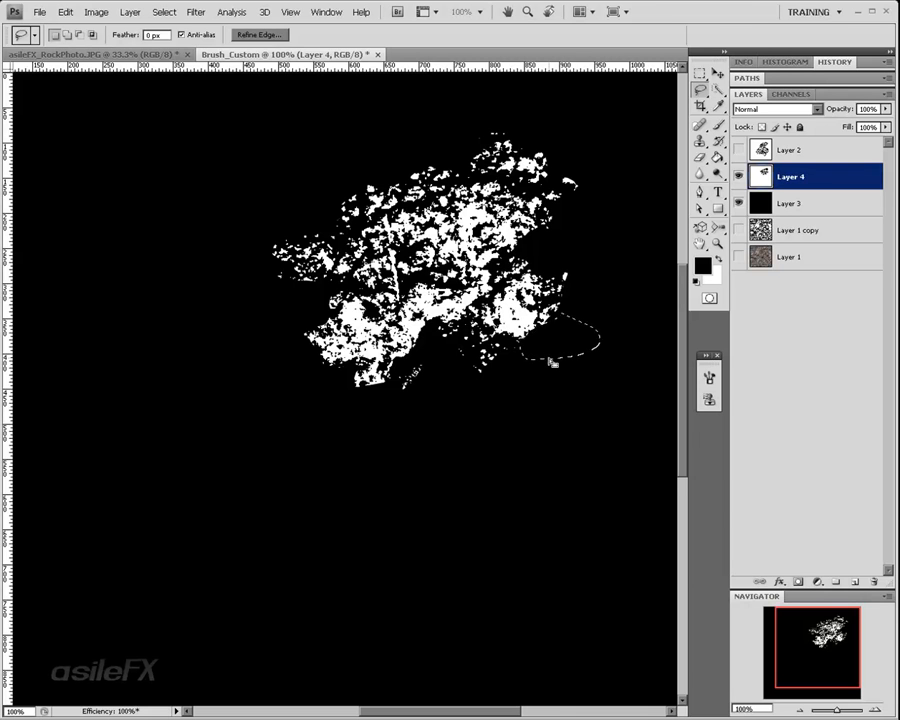
key("Delete")
key("ctrl+d")
mouse_move(576, 321)
left_mouse_down()
mouse_move(562, 314)
mouse_move(535, 326)
mouse_move(570, 334)
mouse_move(534, 311)
mouse_move(554, 320)
left_mouse_up()
key("Delete")
key("ctrl+d")
key("Delete")
key("ctrl+d")
Step: Show the large patch without the smaller one and delete the hard leftover edge at its lower-left tip
left_click(738, 149)
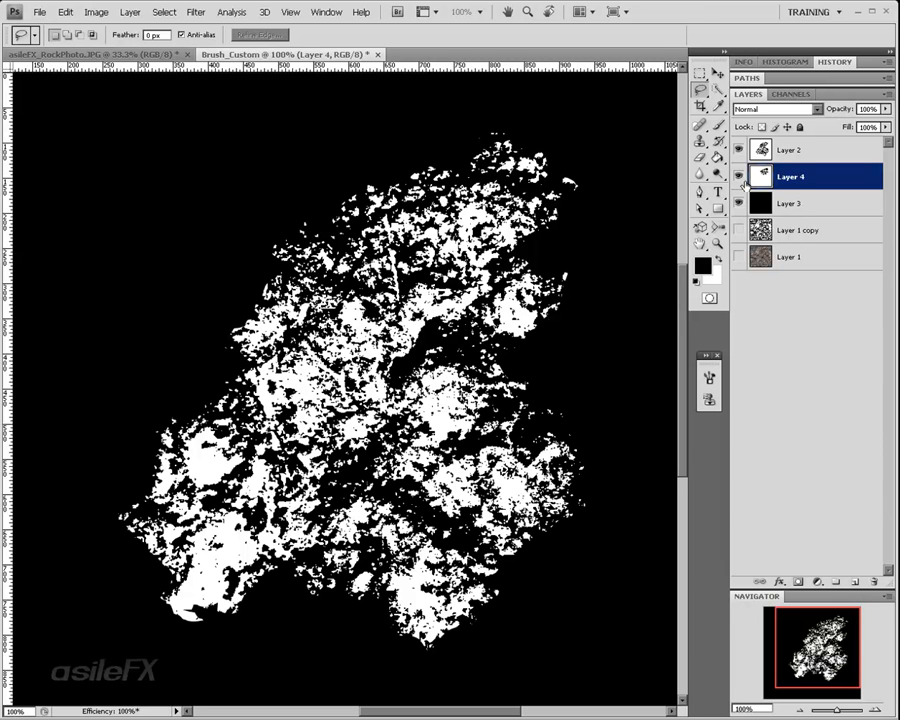
left_click(738, 176)
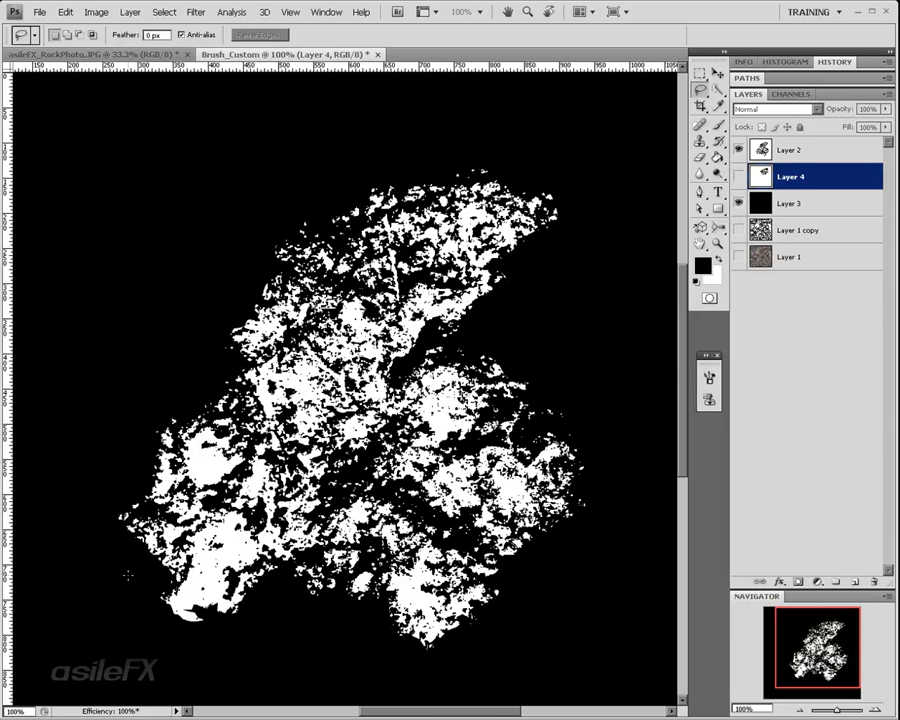
mouse_move(121, 530)
left_mouse_down()
mouse_move(165, 602)
mouse_move(212, 634)
mouse_move(211, 659)
mouse_move(240, 655)
left_mouse_up()
key("ctrl+d")
left_click(815, 152)
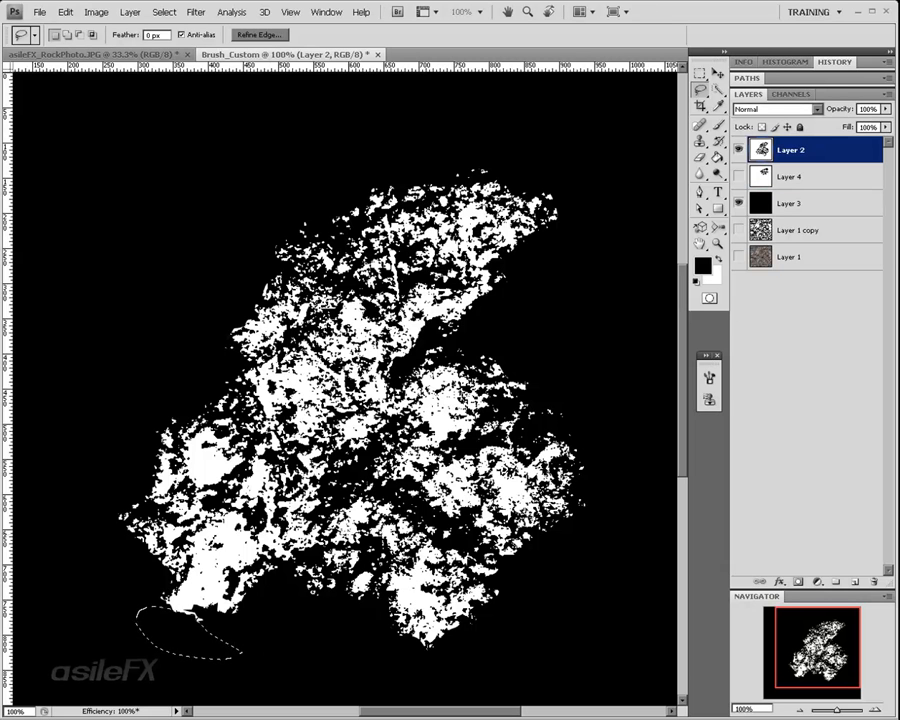
key("ctrl+d")
mouse_move(137, 557)
left_mouse_down()
mouse_move(193, 633)
mouse_move(171, 603)
mouse_move(202, 616)
left_mouse_up()
key("ctrl+d")
key("Delete")
key("ctrl+d")
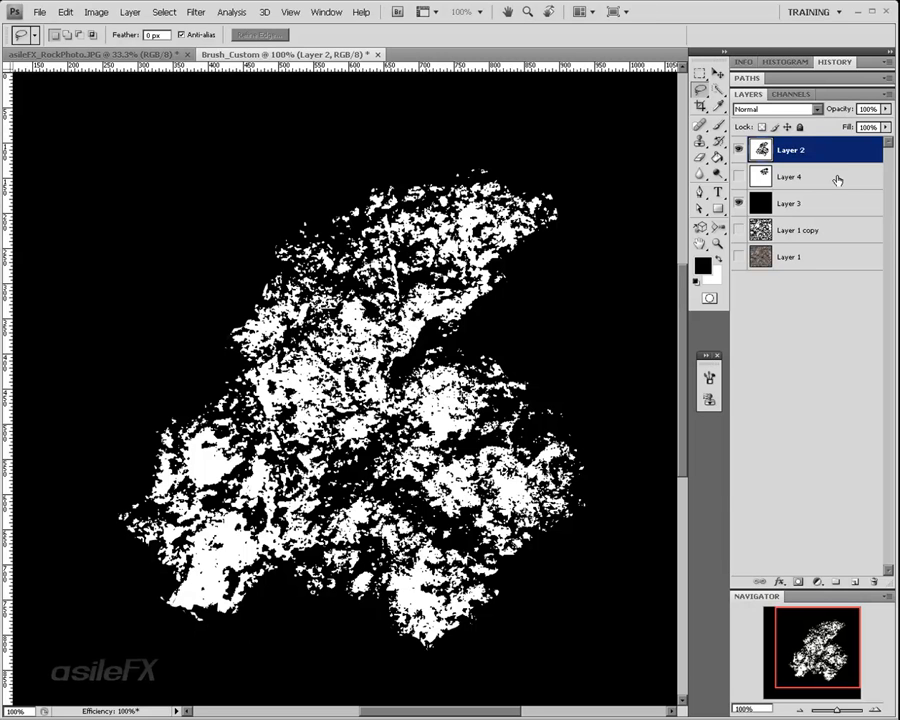
Step: Check the smaller patch alone against black, and show both rock patches together over the black fill
left_click(738, 150)
left_click(739, 177)
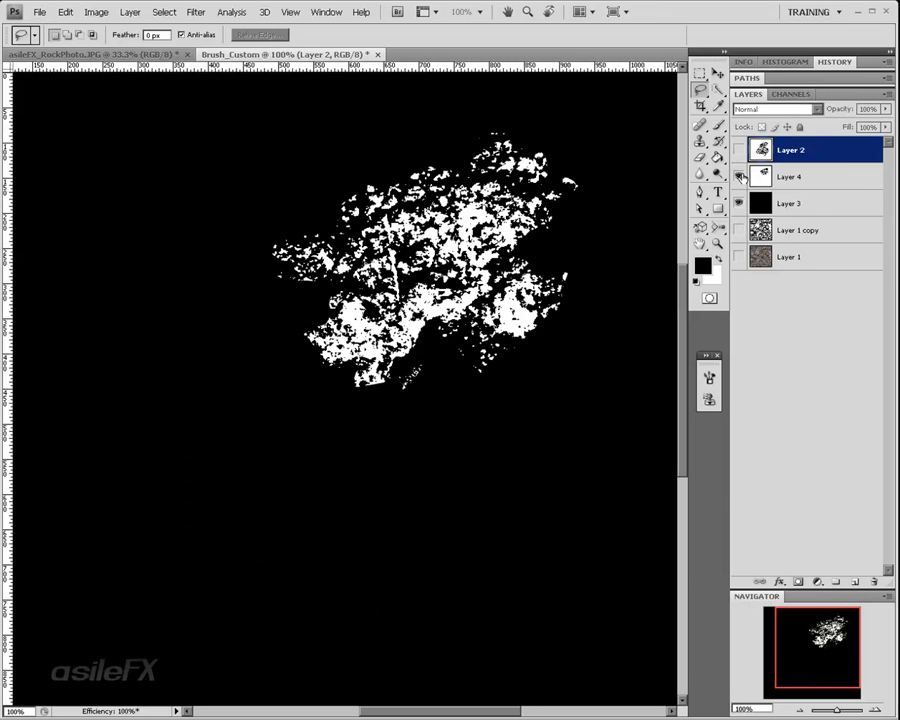
left_click(739, 177)
left_click(739, 177)
left_click(738, 150)
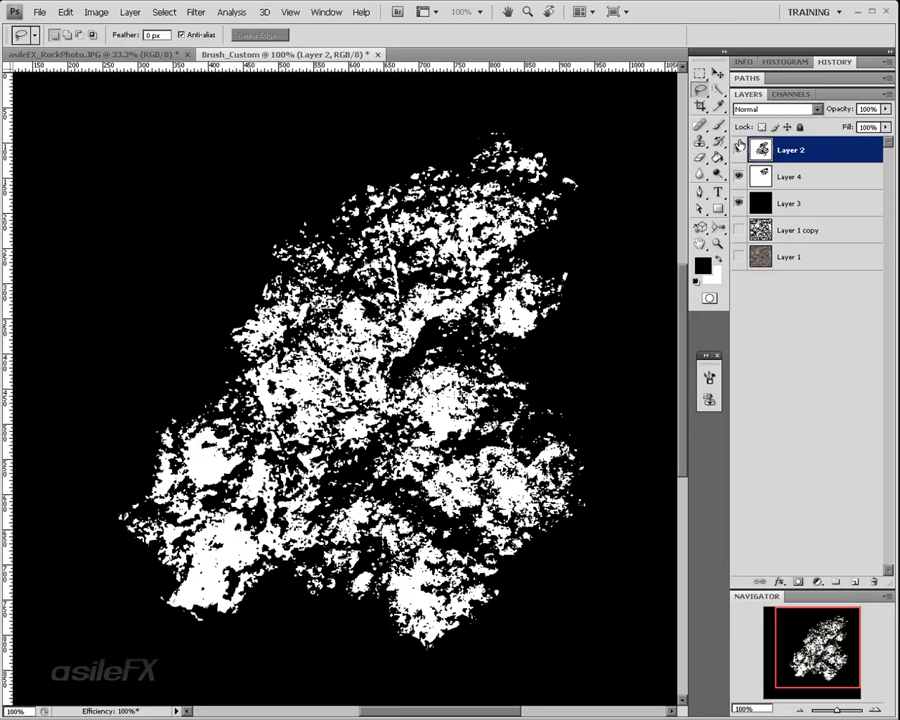
Step: Hide the black fill layer and invert the colours of both rock patches so they are black on white
left_click(738, 150)
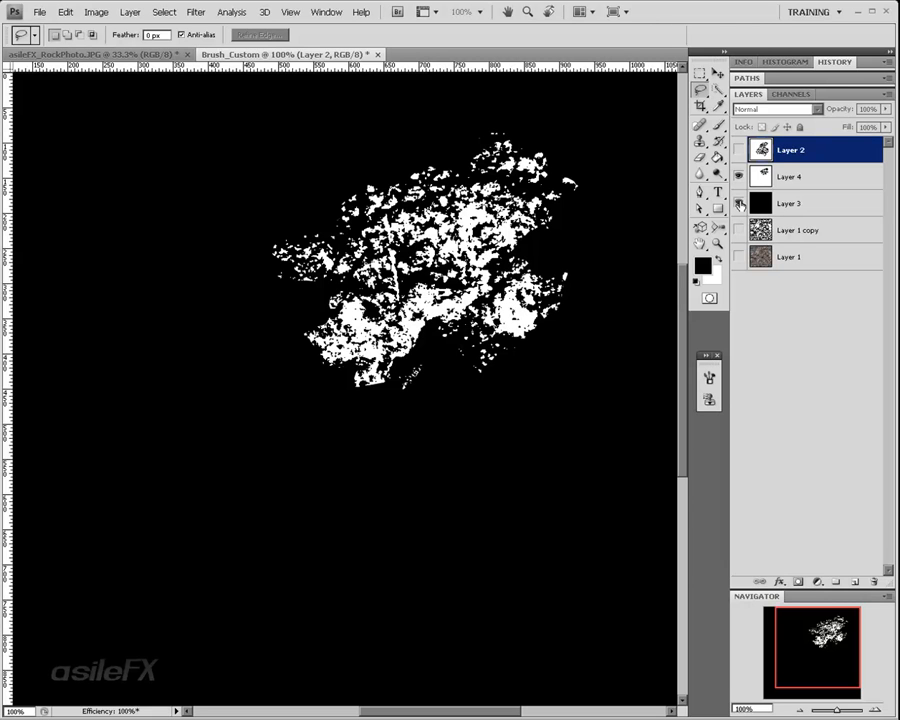
left_click(739, 204)
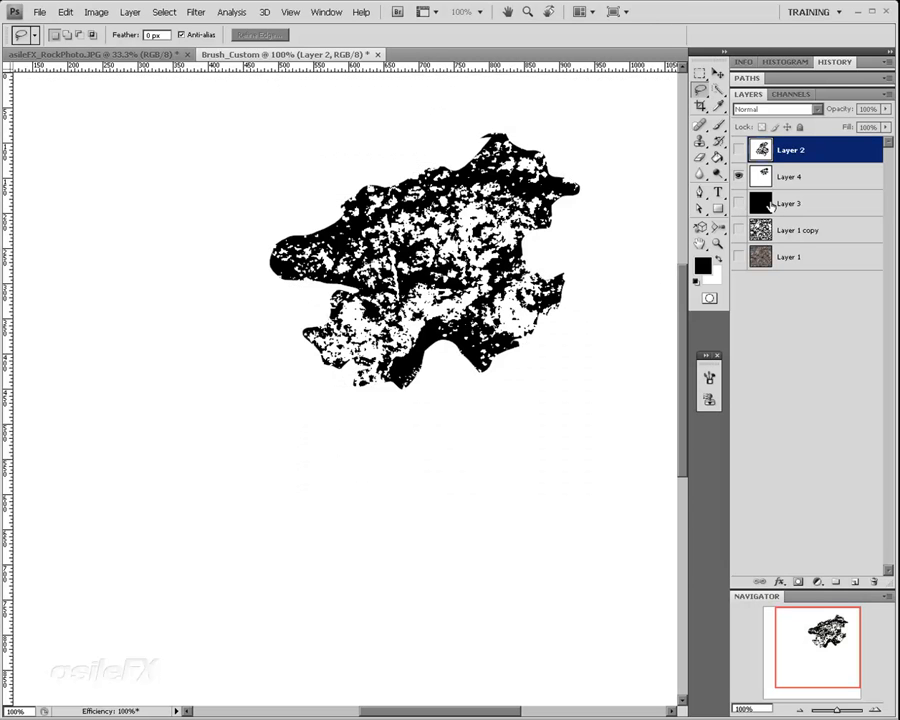
left_click(750, 179)
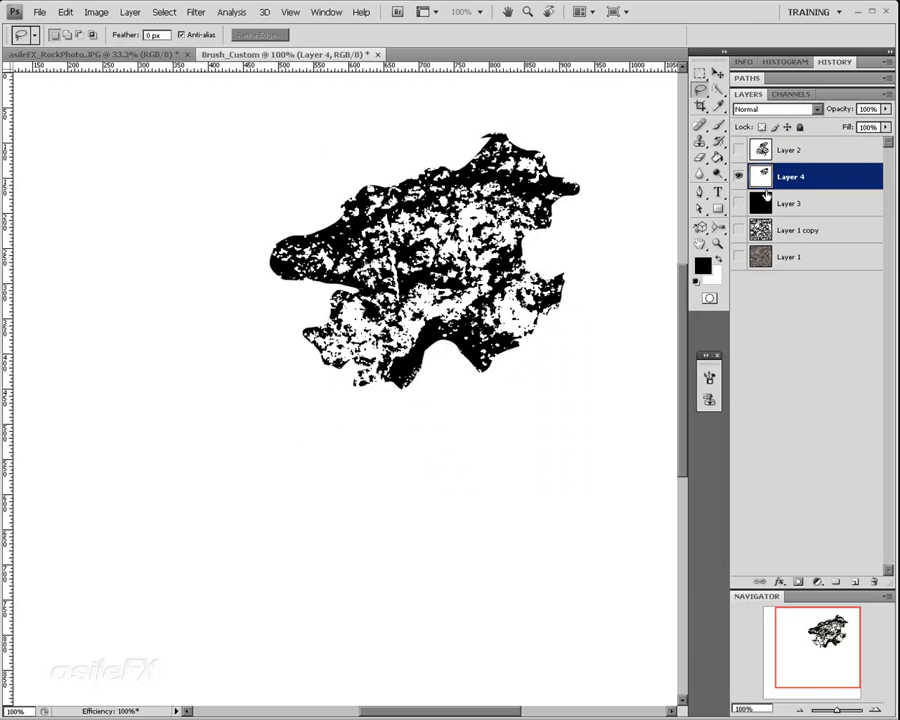
key("ctrl+i")
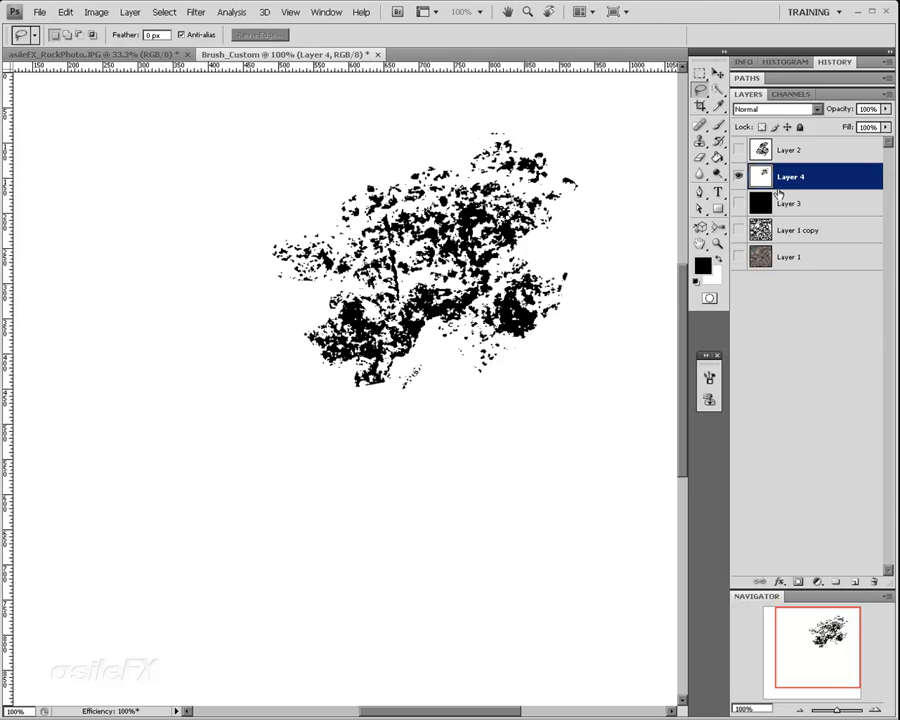
left_click(803, 154)
left_click(739, 150)
key("ctrl+i")
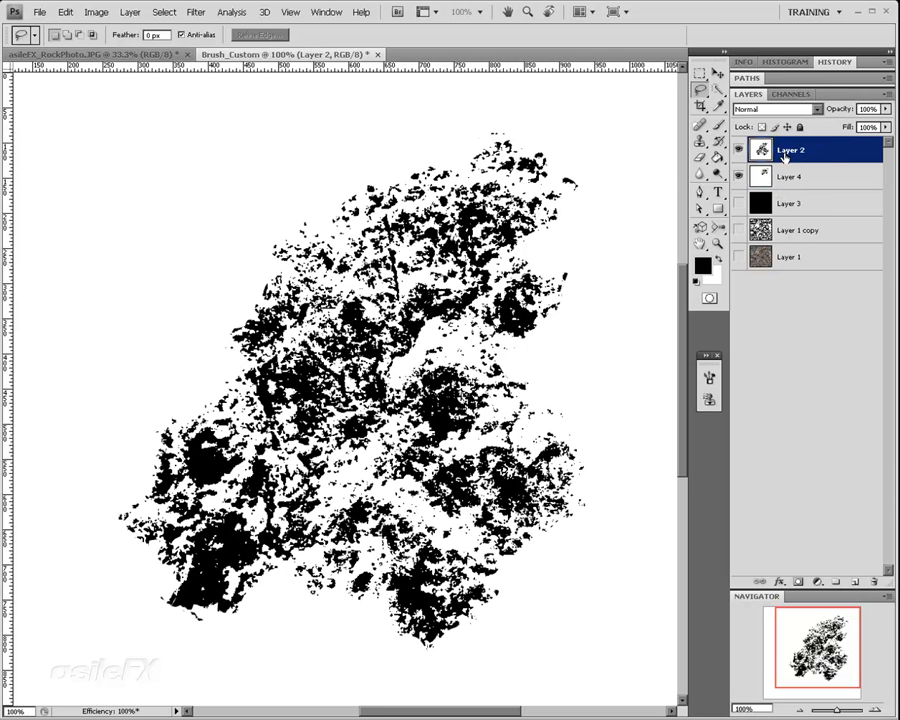
left_click(97, 13)
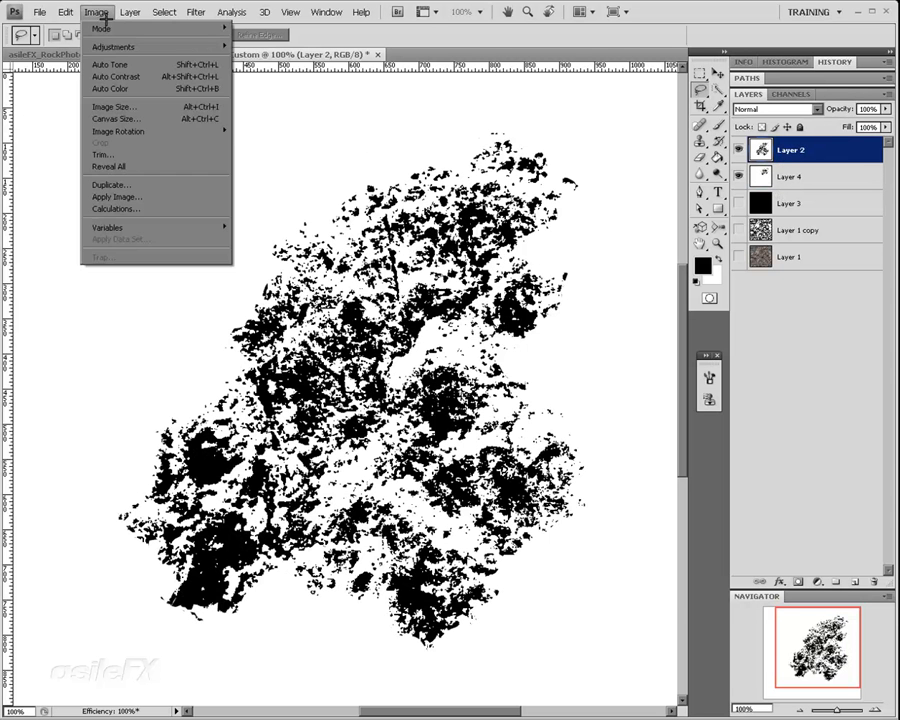
mouse_move(114, 45)
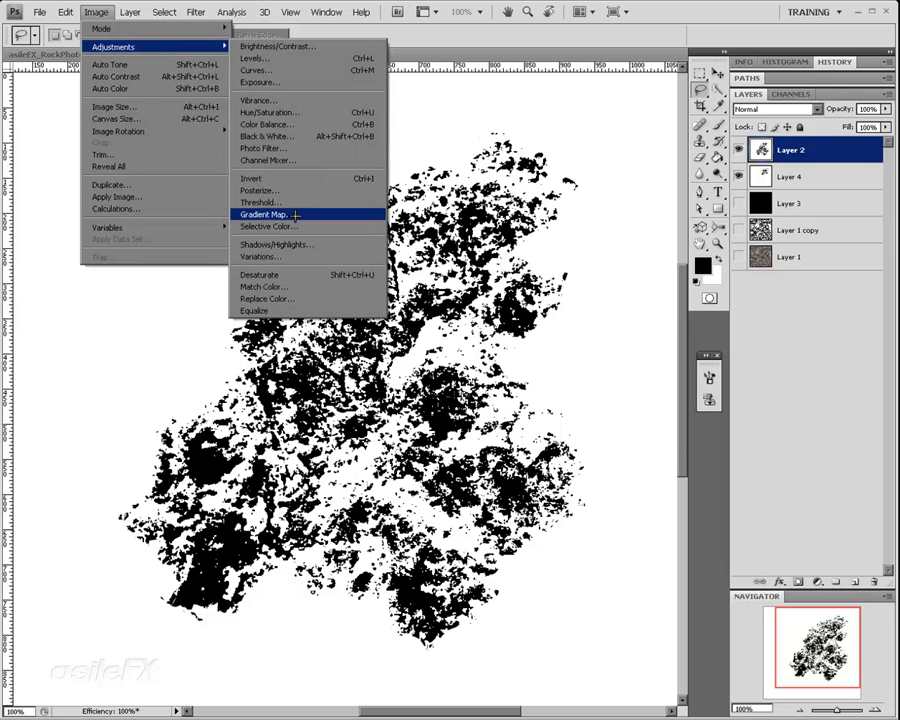
Step: With the large patch hidden, delete the hard edge along the smaller patch's bottom tip and move the patch to the canvas centre
left_click(822, 183)
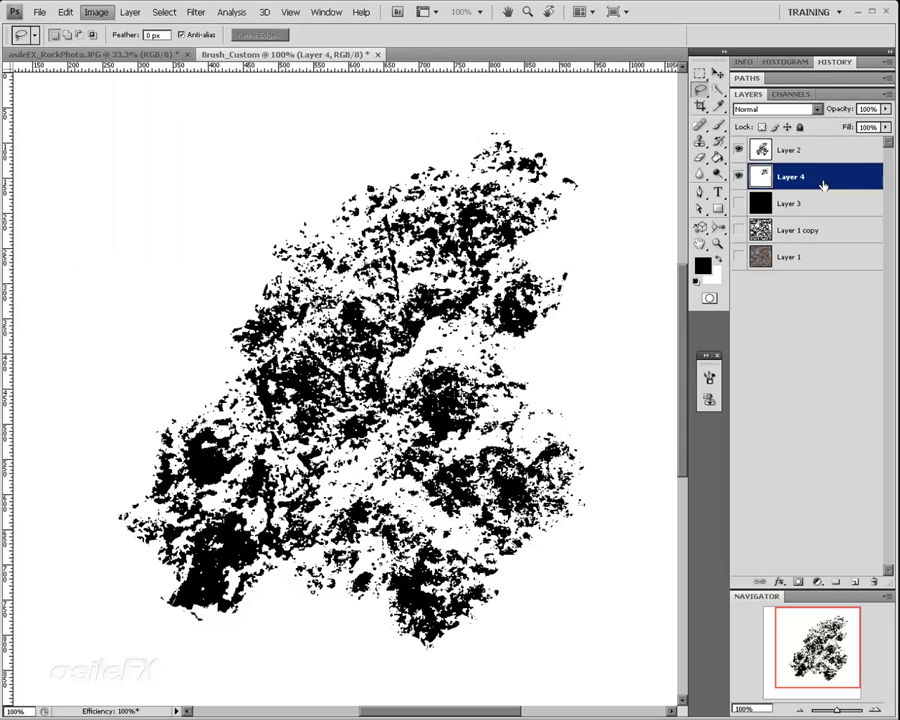
left_click(738, 150)
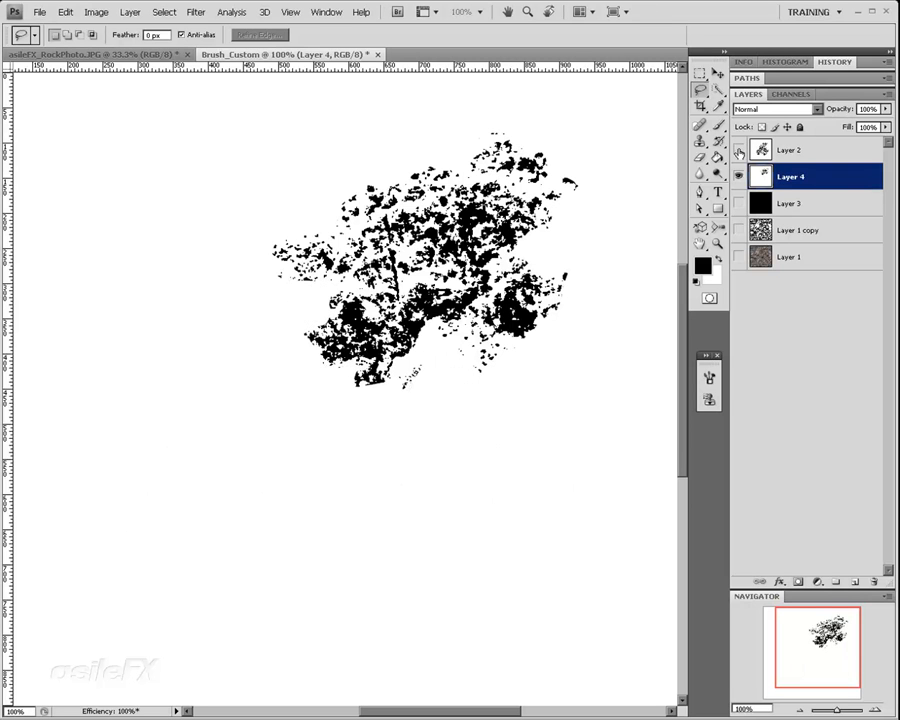
left_click(738, 150)
left_click(738, 150)
mouse_move(436, 372)
left_mouse_down()
mouse_move(420, 384)
mouse_move(340, 395)
left_mouse_up()
key("Delete")
key("ctrl+d")
left_click(716, 73)
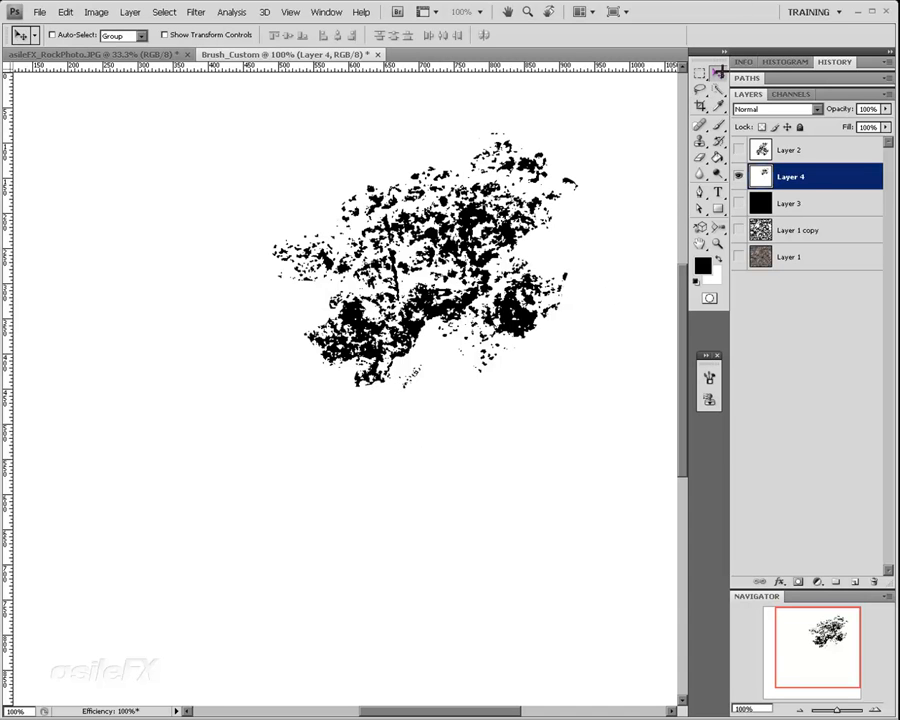
left_click_drag(539, 228, 443, 348)
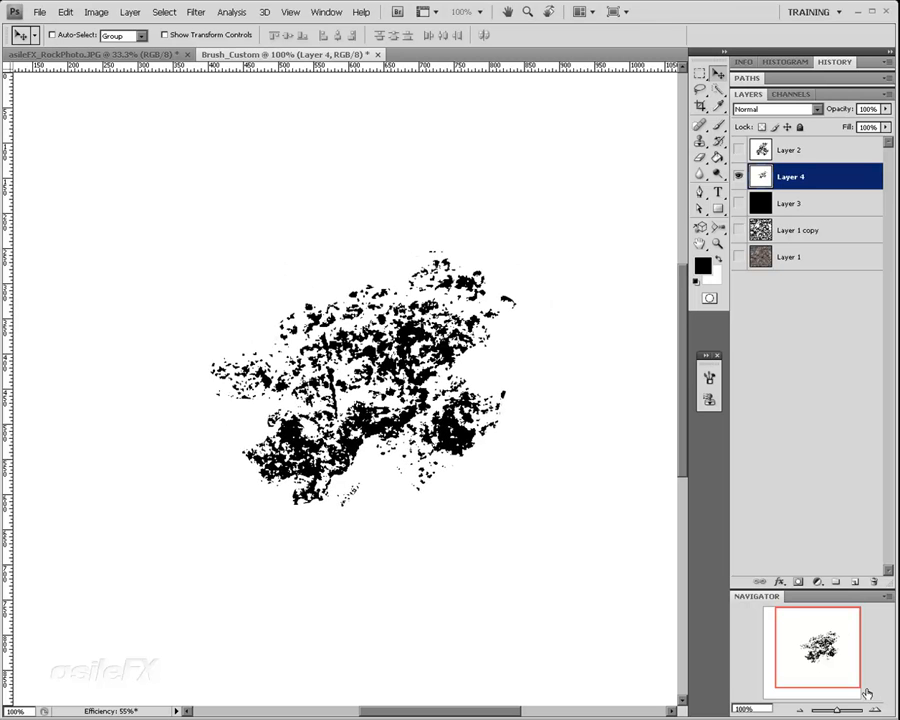
Step: Select all black areas of the smaller patch with the Magic Wand at tolerance 25, Contiguous off
key("ctrl+plus")
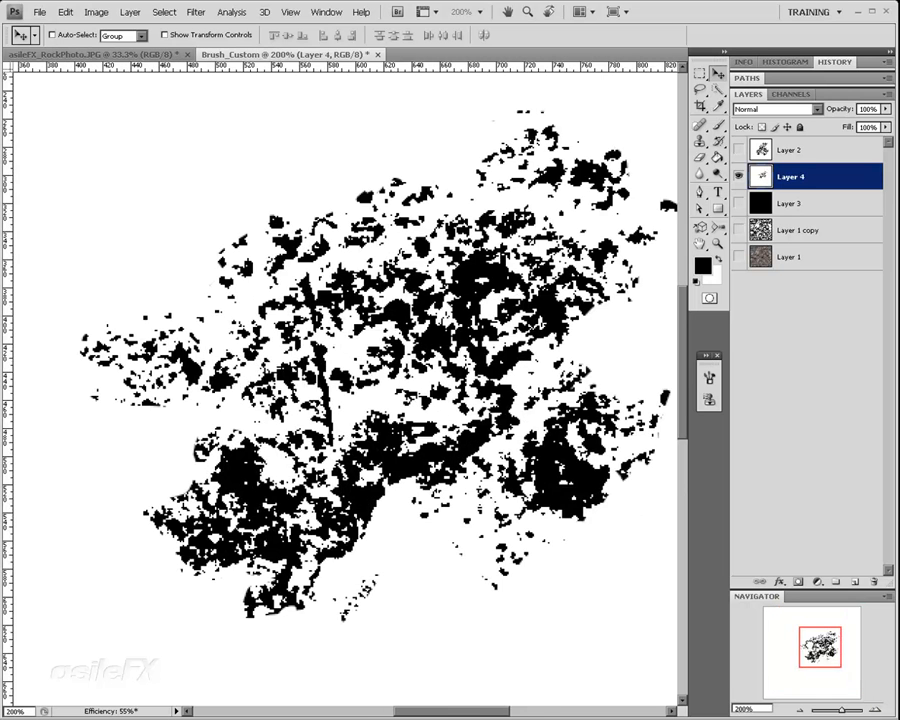
left_click_drag(716, 89, 750, 101)
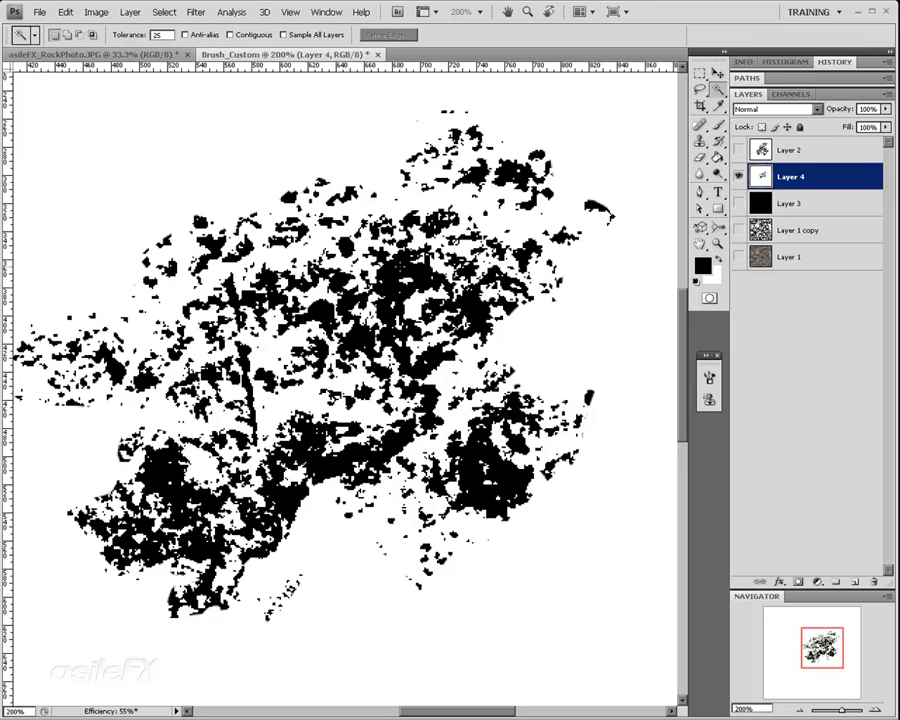
left_click(392, 297)
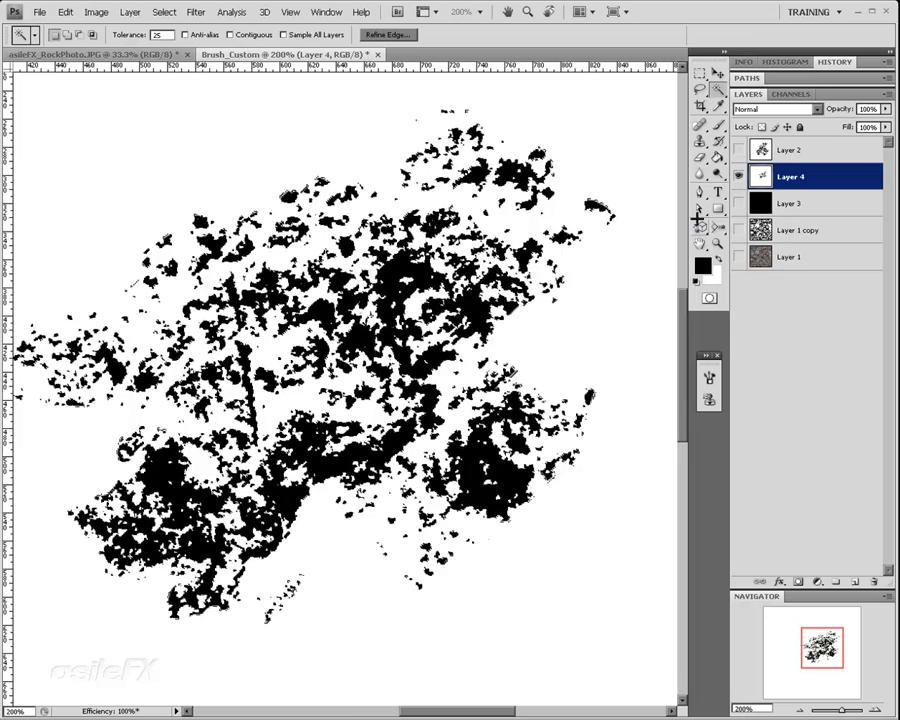
Step: Show only the large rock patch, make its layer active, and replace the existing selection with all its black areas
left_click(738, 176)
left_click(739, 150)
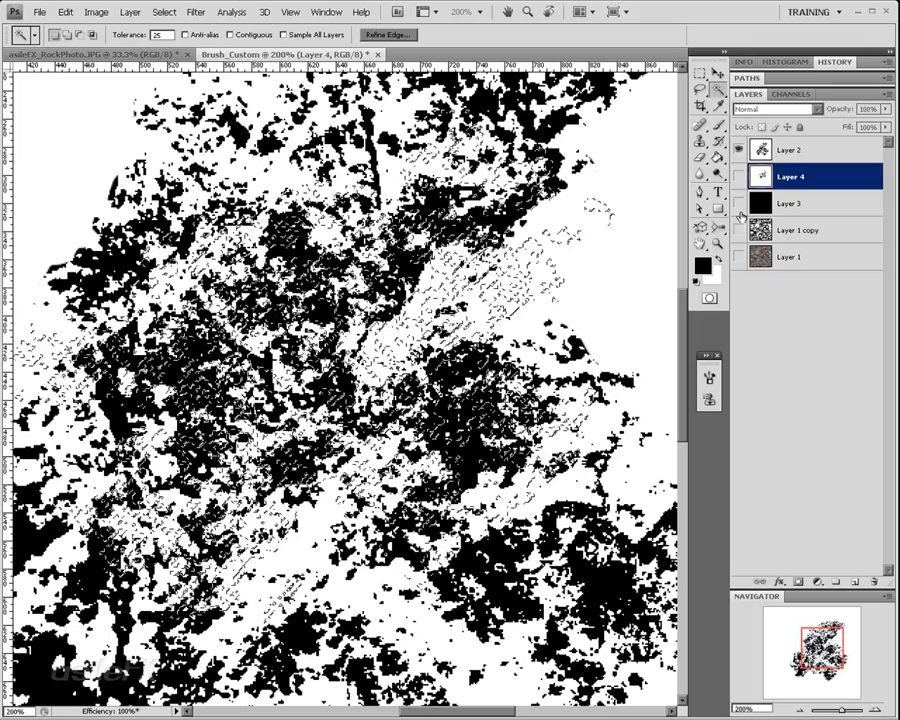
key("m")
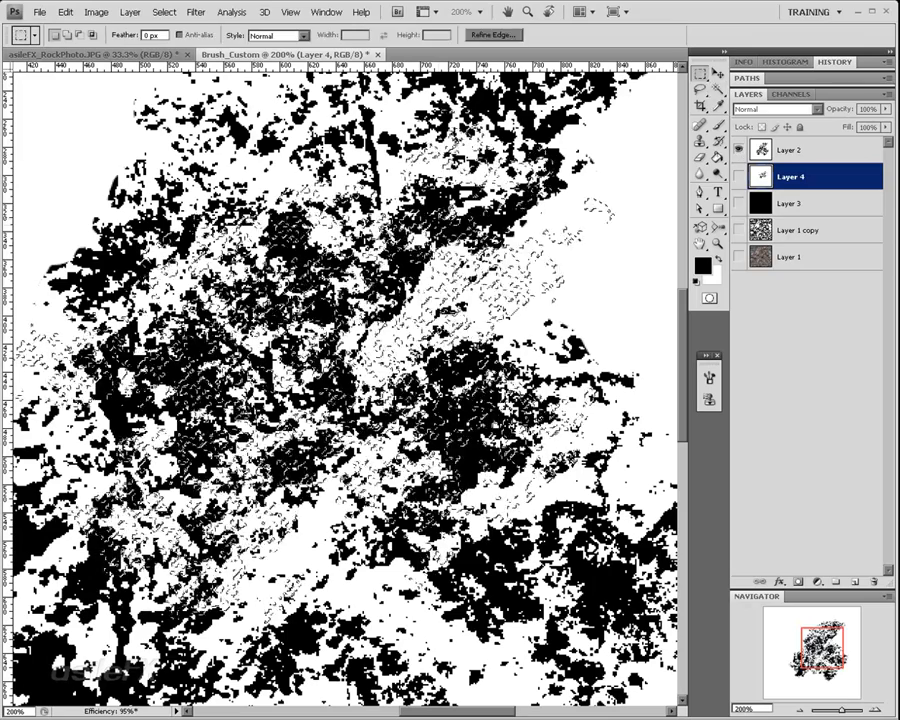
key("ctrl+d")
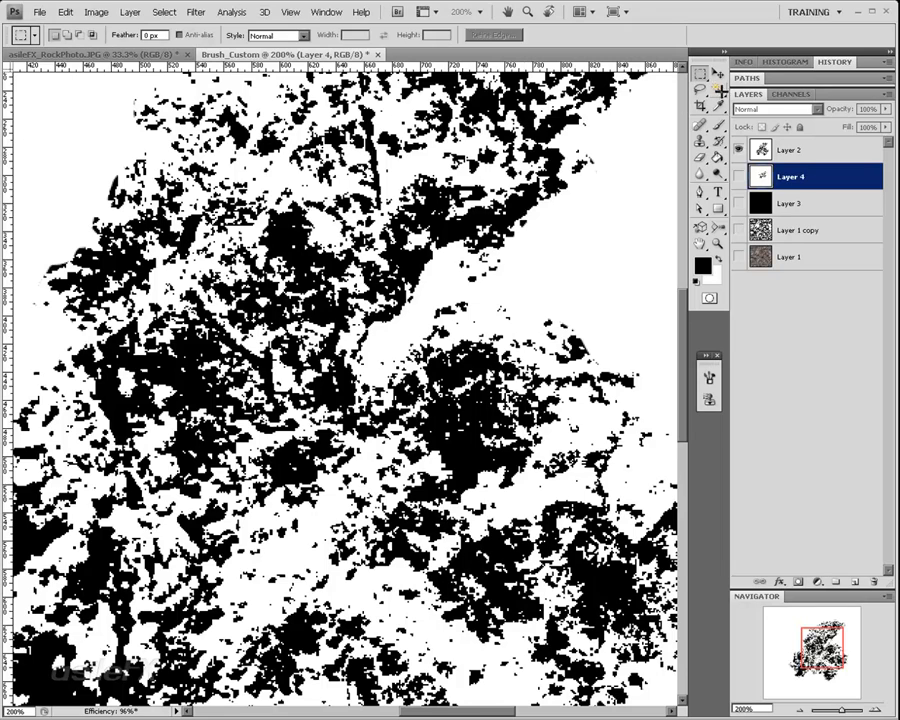
key("w")
key("ctrl+z")
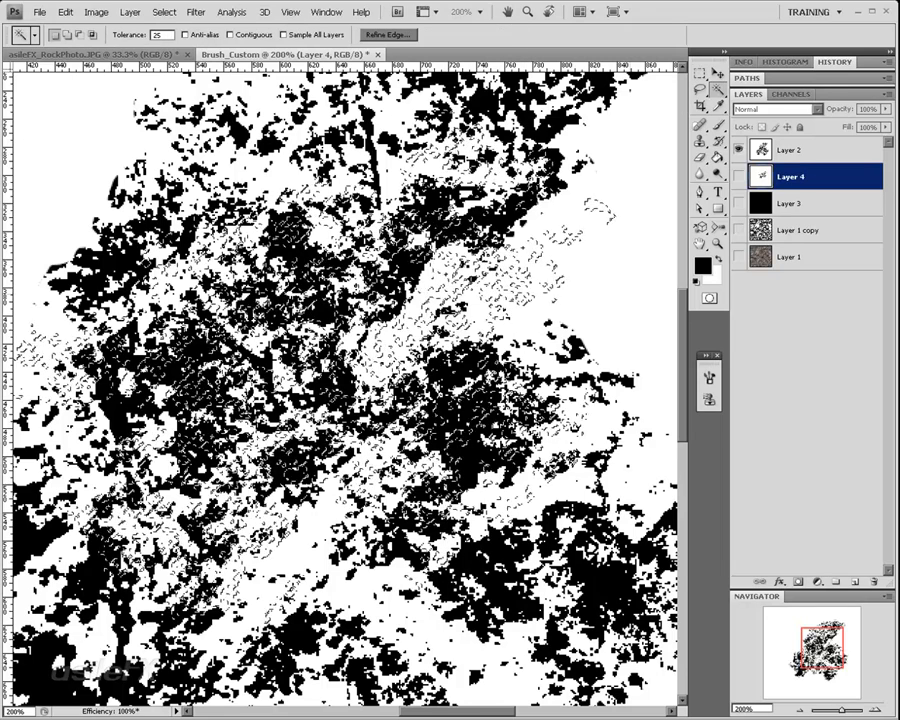
left_click(785, 150)
key("m")
key("ctrl+d")
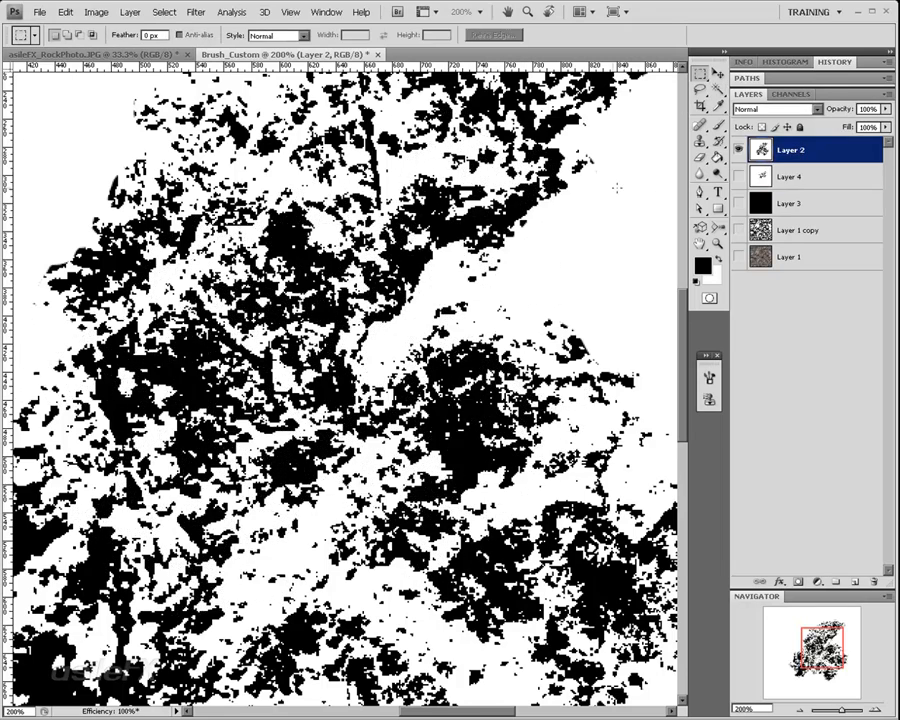
key("w")
left_click(345, 355)
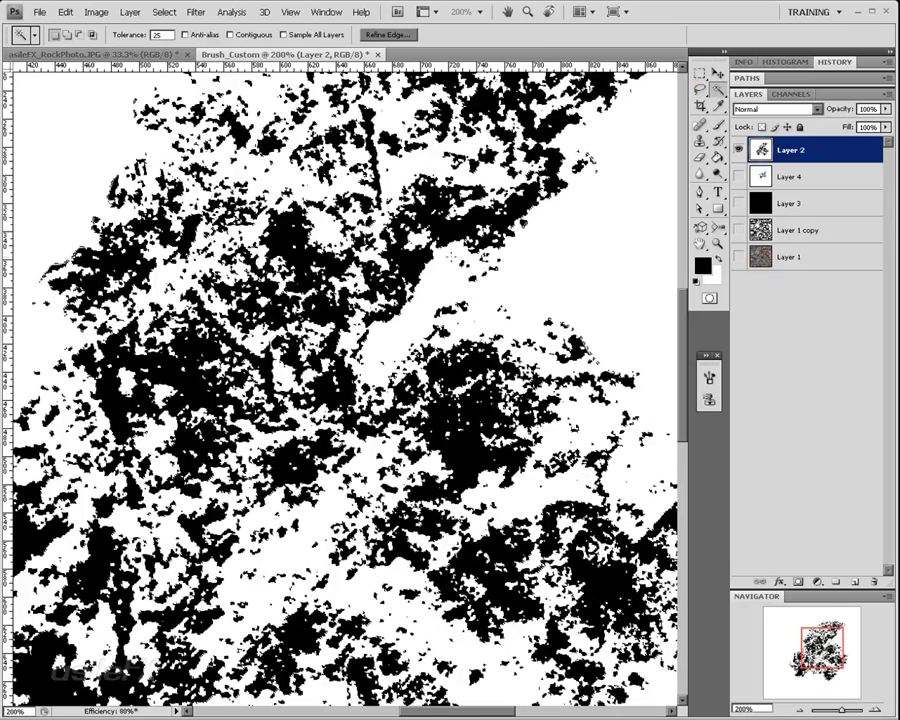
Step: Define the selected large patch as a brush preset named Texture_Rock_Primary
left_click(67, 12)
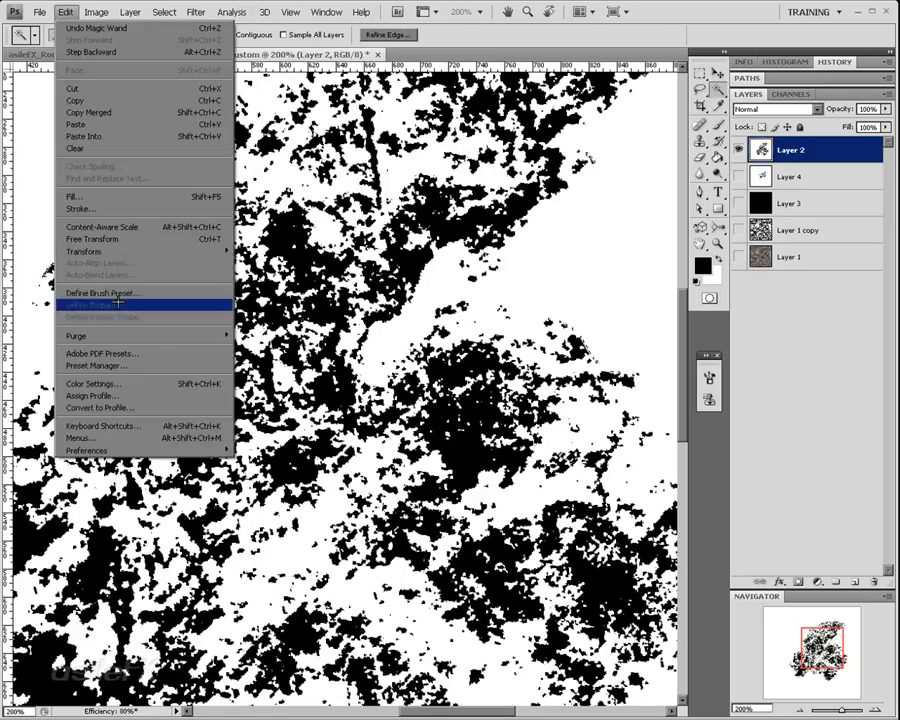
left_click(103, 293)
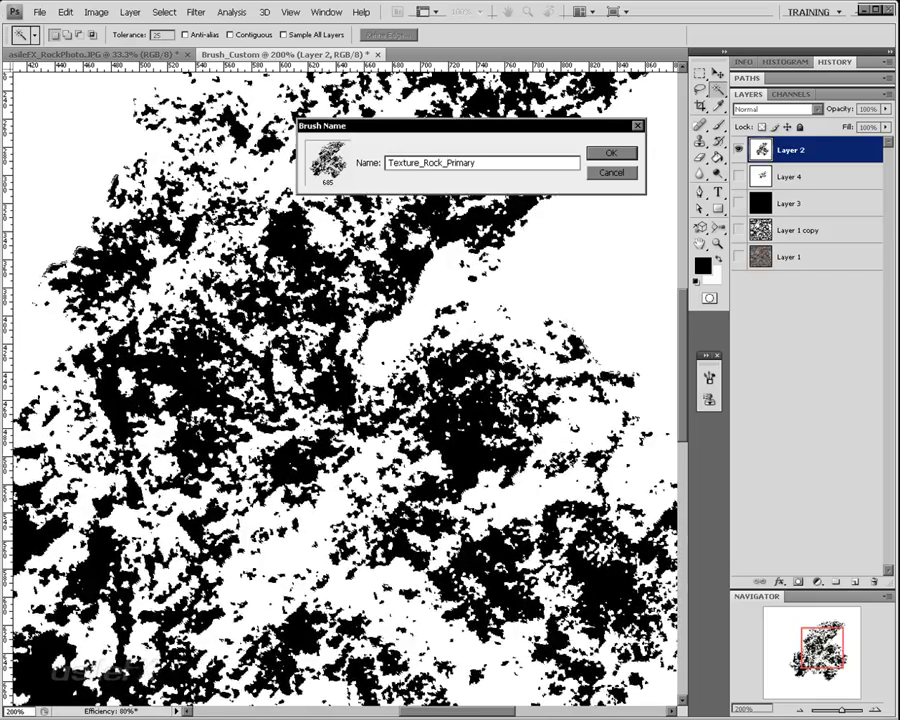
key("Return")
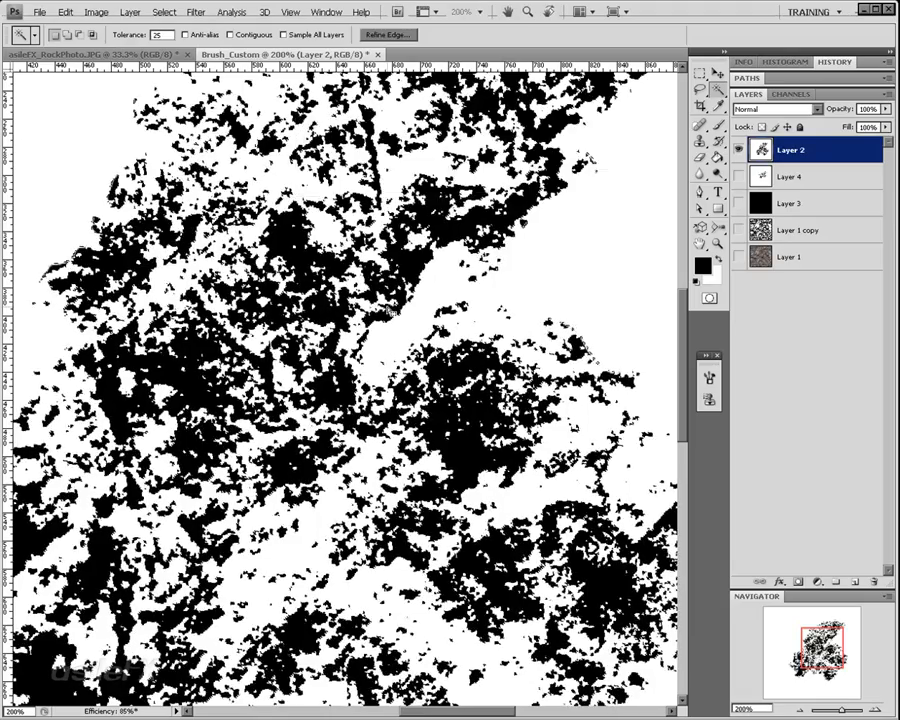
Step: Show only the smaller rock patch, make its layer active, and replace the old selection with all its black areas
left_click(738, 177, "alt")
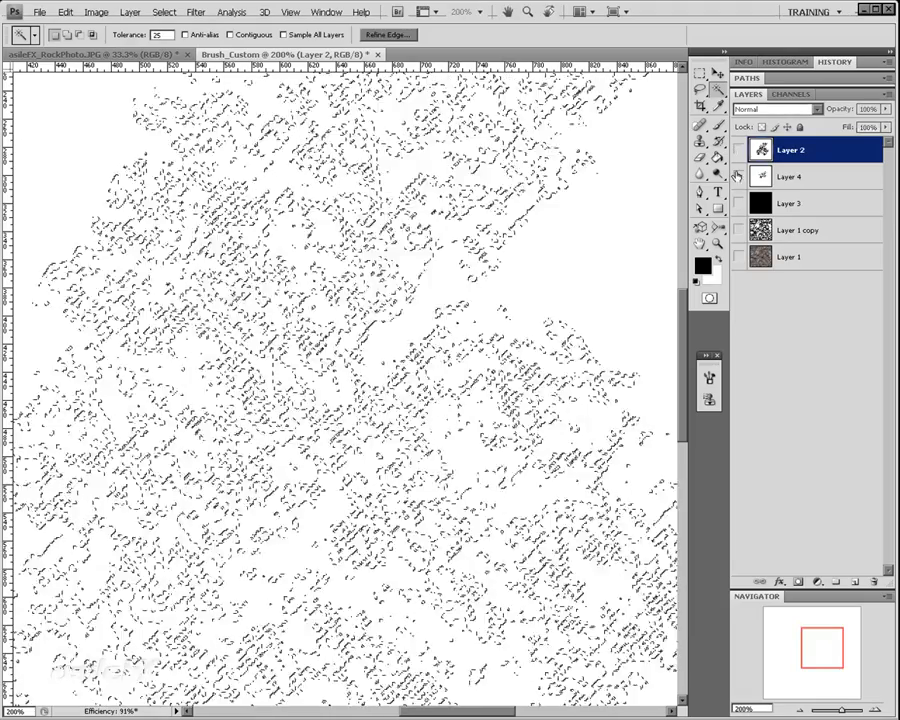
left_click(806, 178)
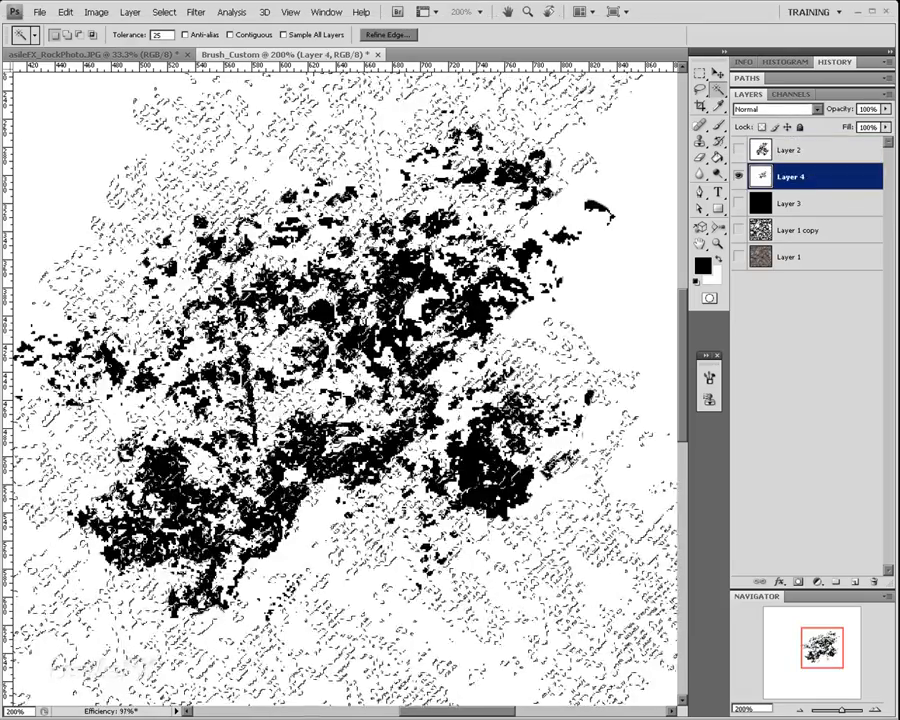
left_click(700, 74)
left_click(665, 201)
left_click(716, 91)
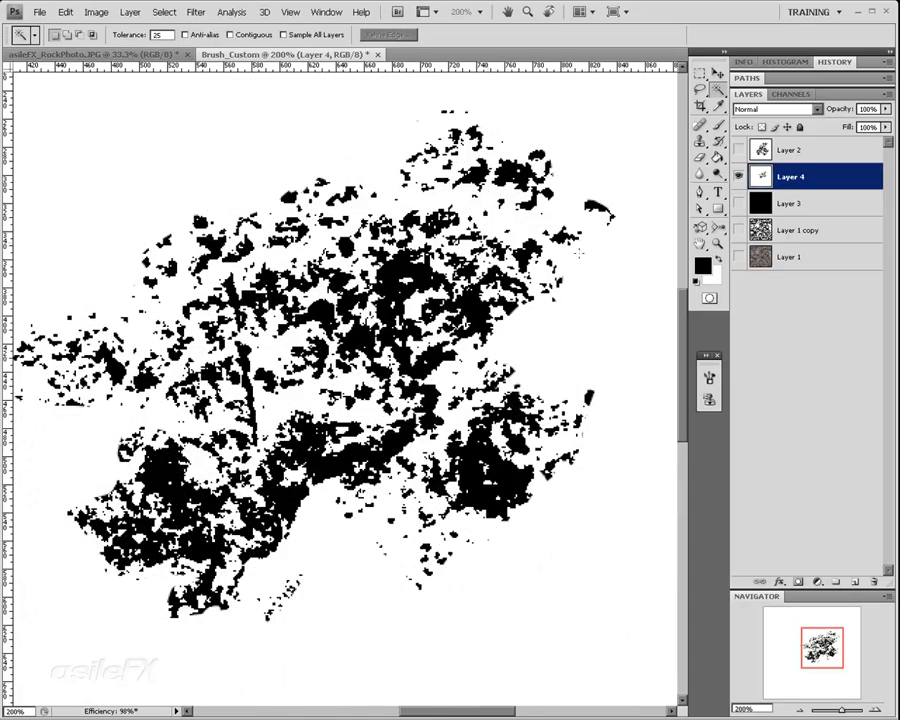
left_click(402, 274)
Step: Define the selected smaller patch as a brush preset named Texture_Rock_2nd
left_click(66, 13)
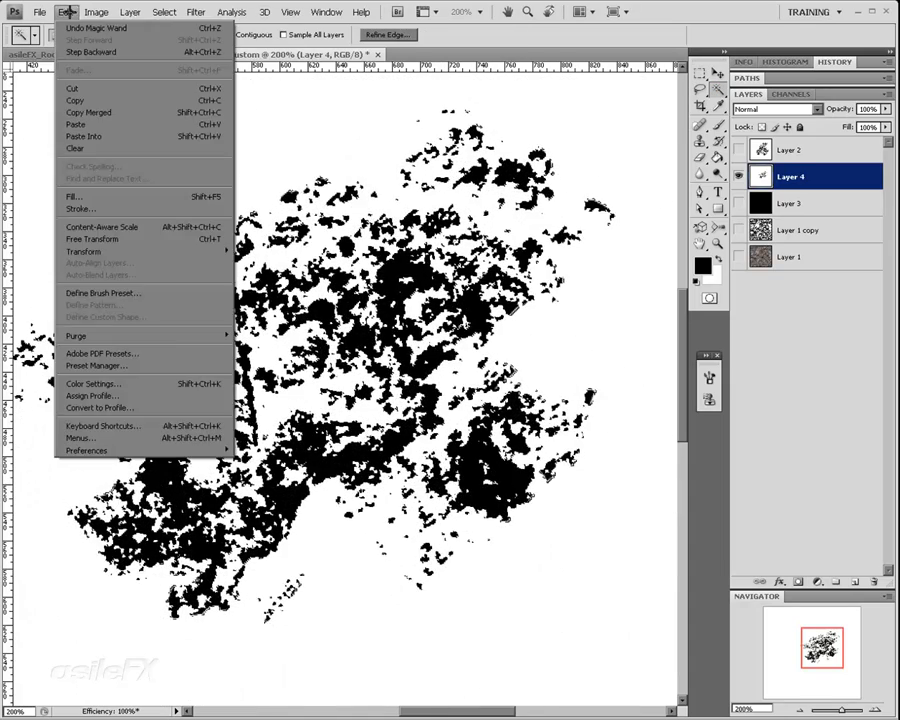
left_click(100, 293)
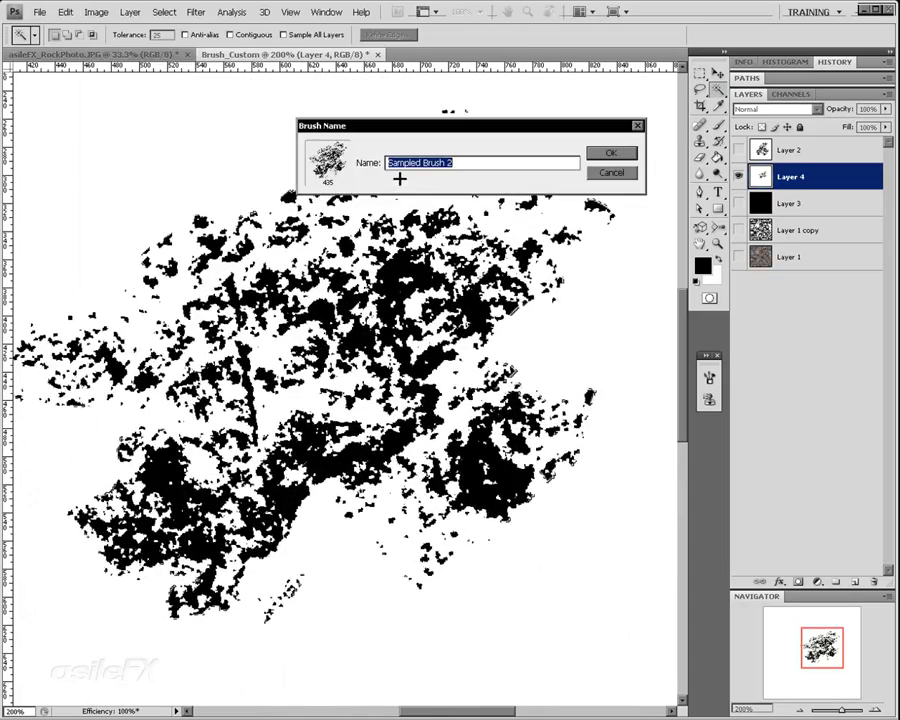
left_click(463, 162)
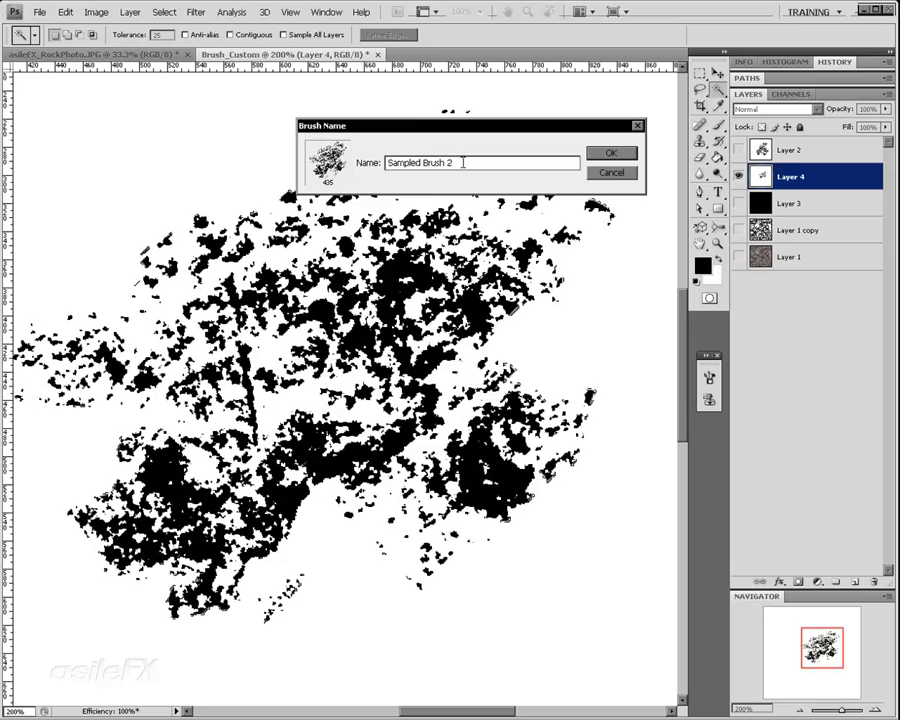
type("Texture")
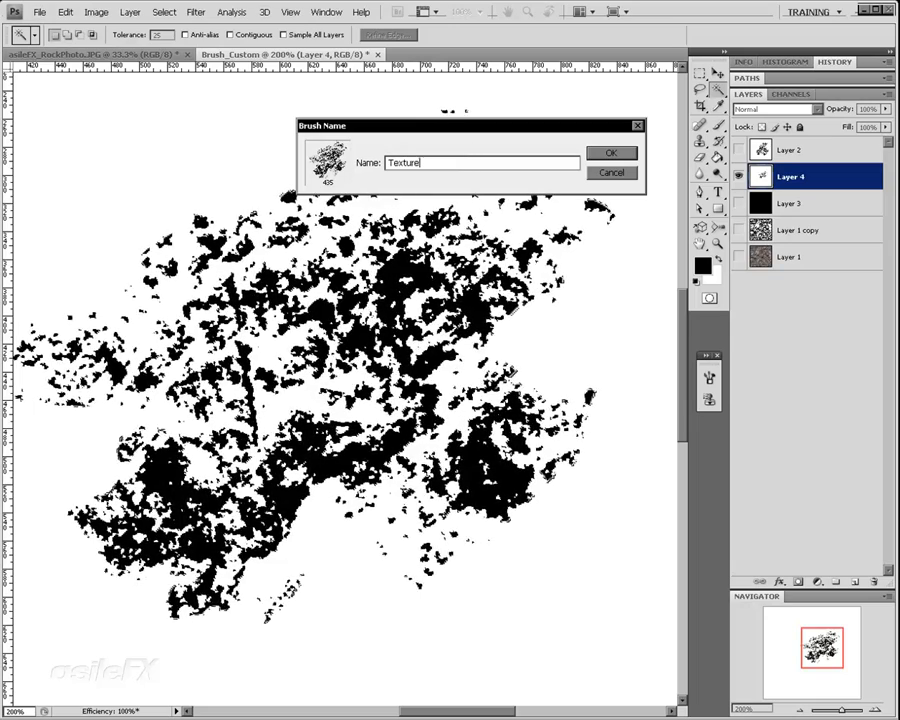
type("_Rock_2nd")
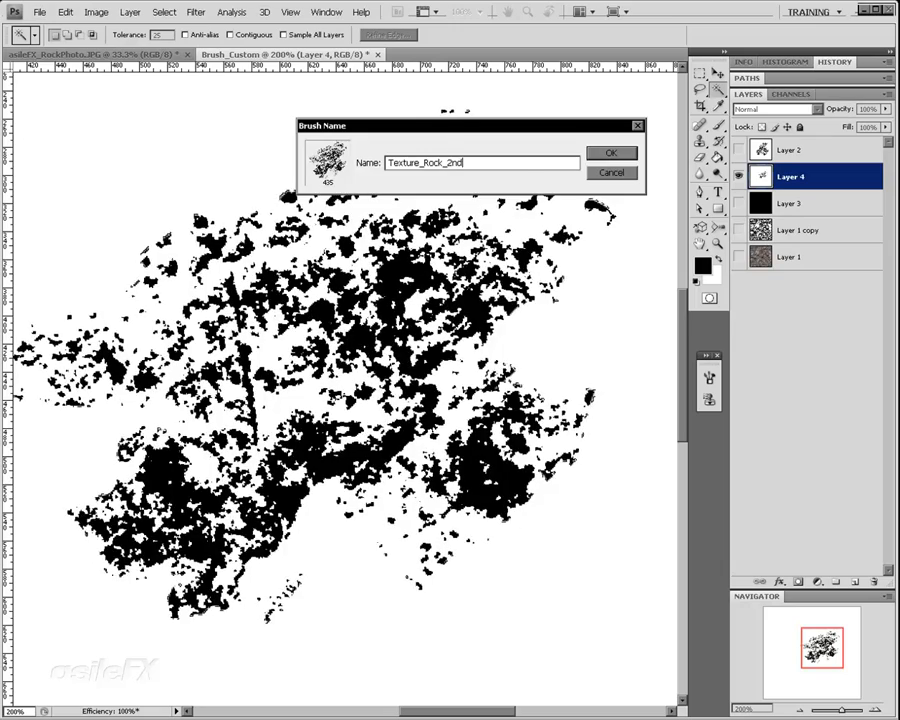
key("Return")
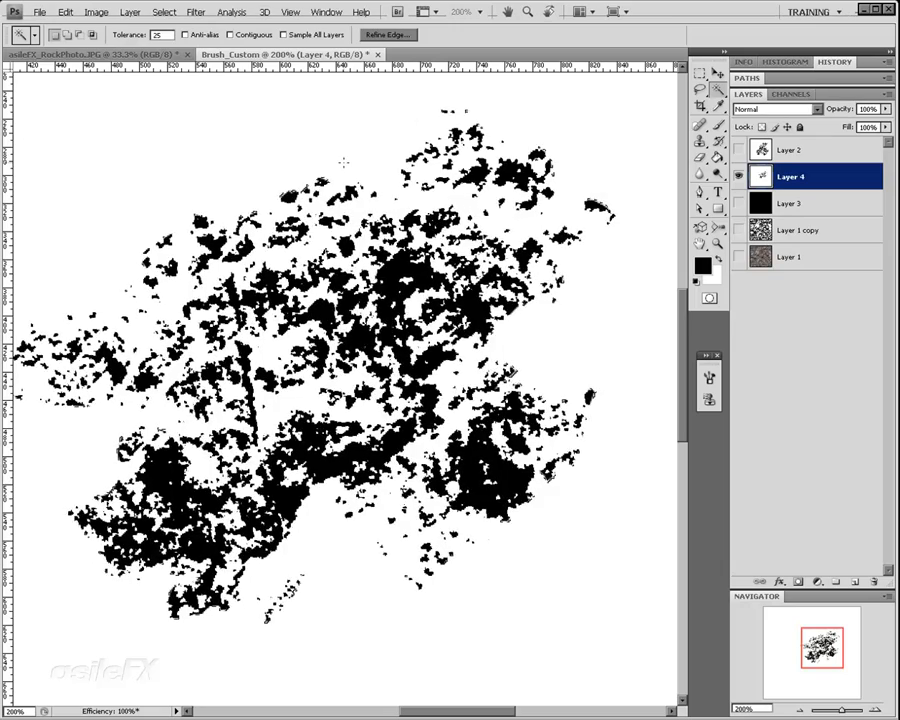
Step: Return to the asileFX_RockPhoto.JPG document and clear its rectangular selection
left_click(125, 53)
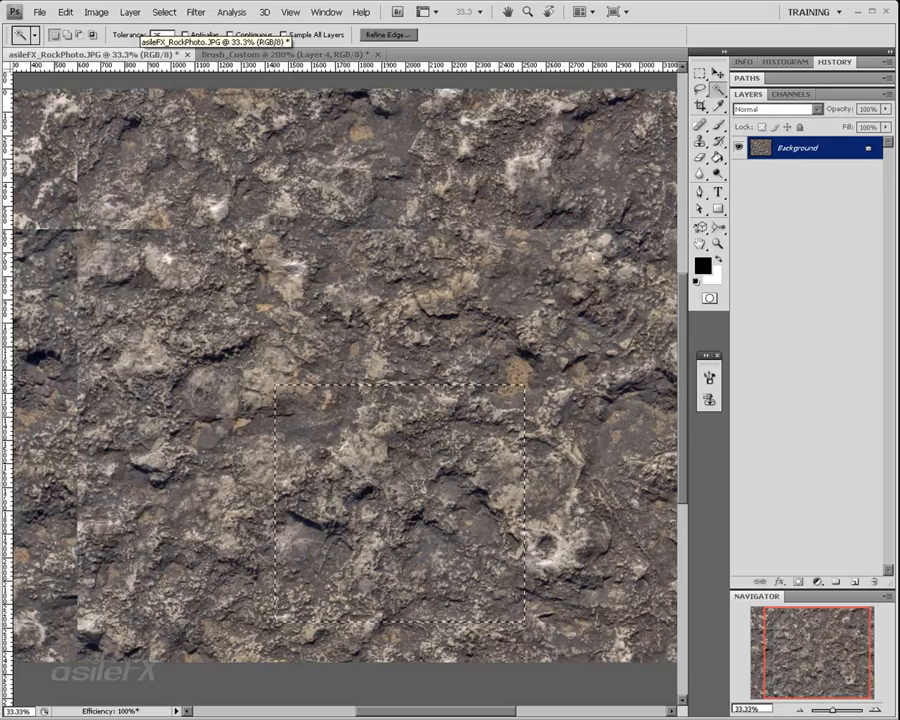
key("m")
key("ctrl+d")
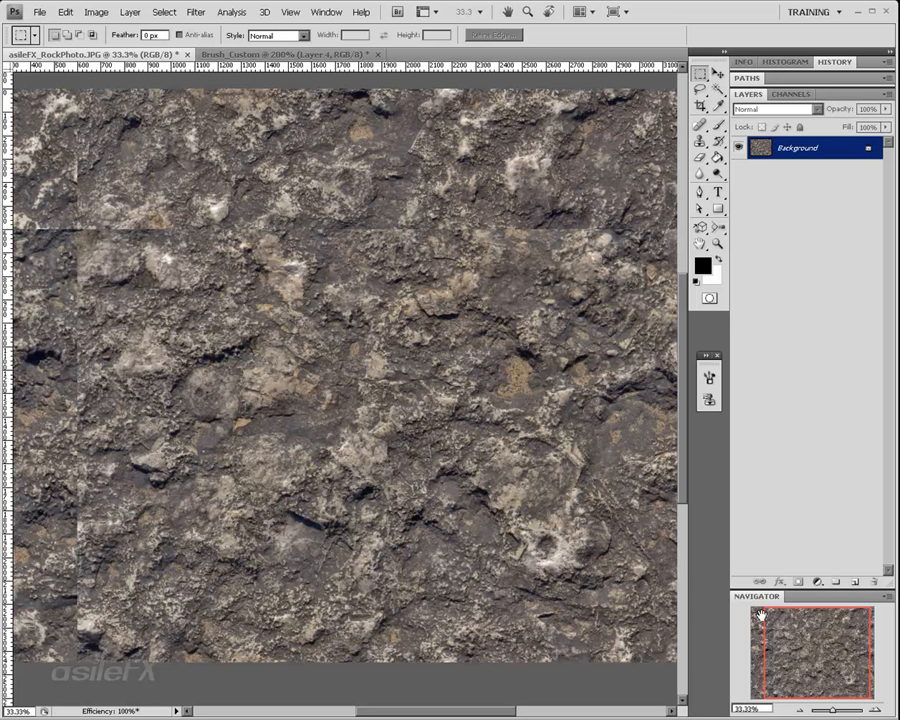
left_click(803, 710)
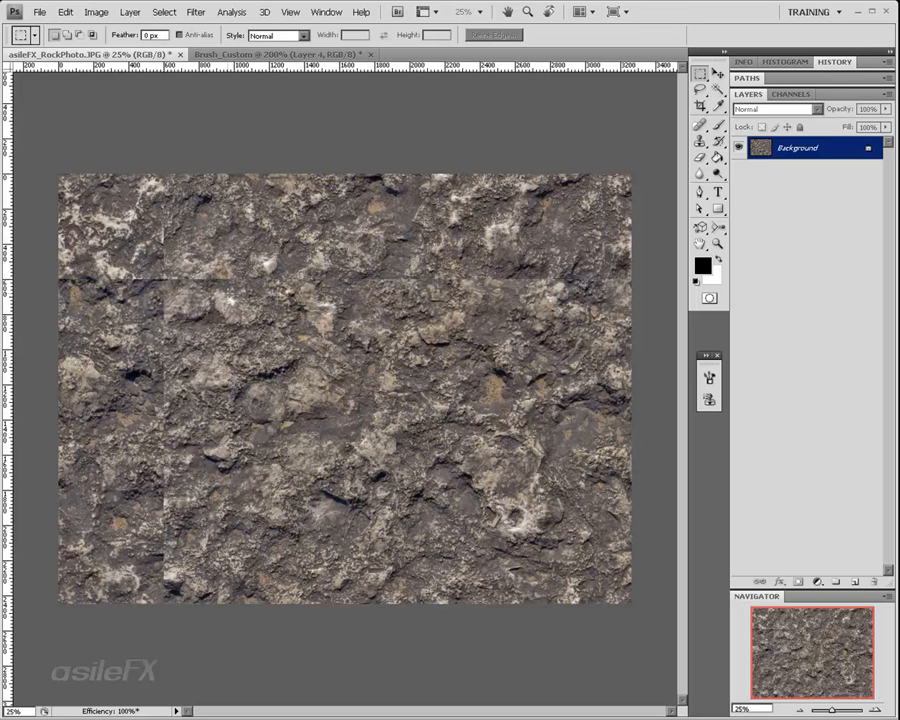
Step: Create a new document from the current history state of the rock photo, and close the original asileFX_RockPhoto.JPG document
left_click(854, 62)
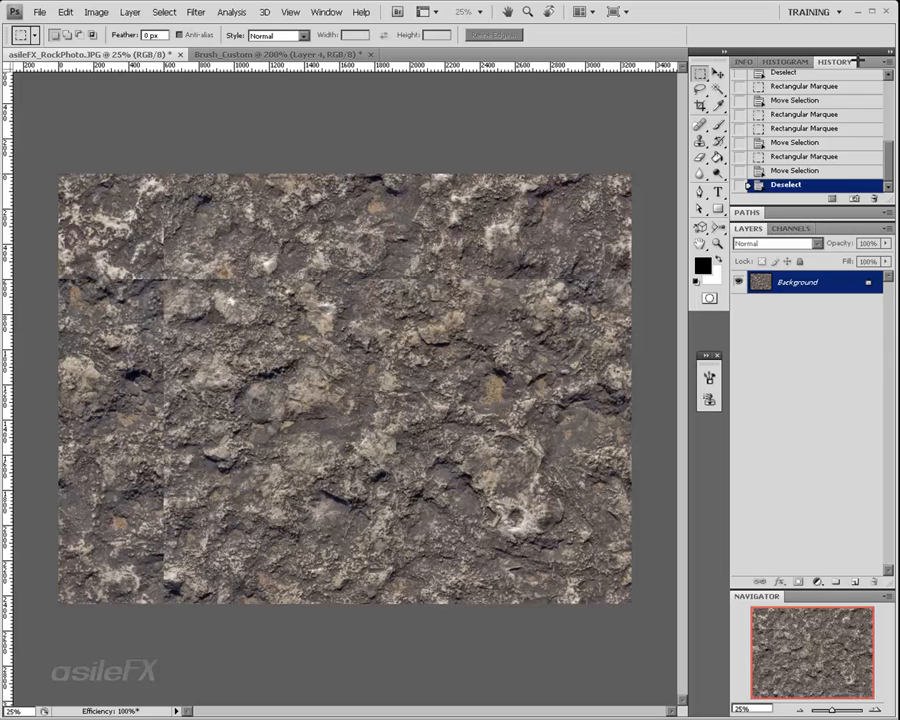
left_click(832, 200)
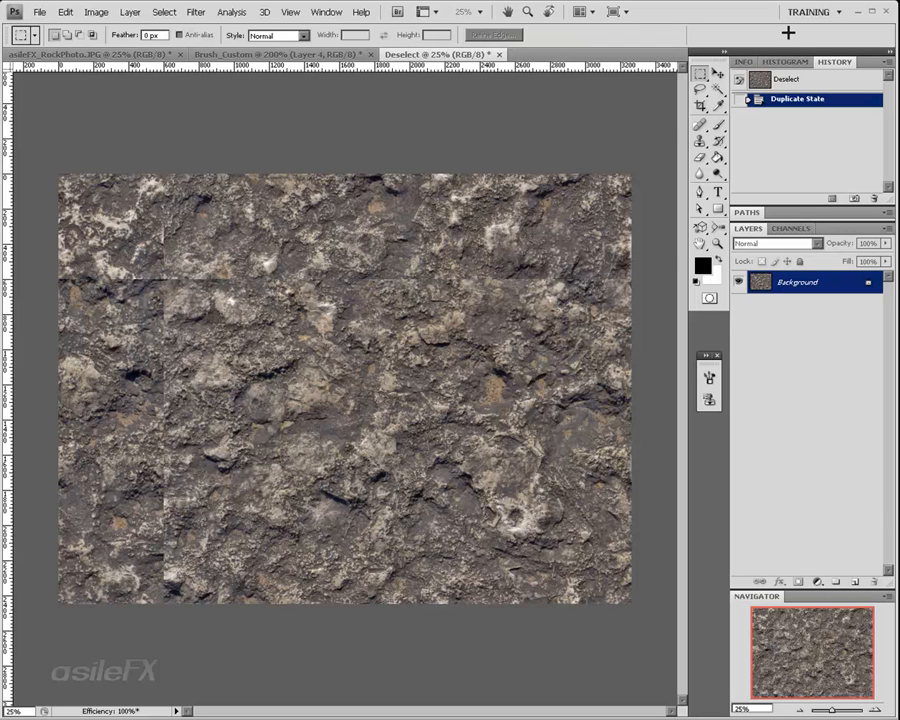
double_click(836, 62)
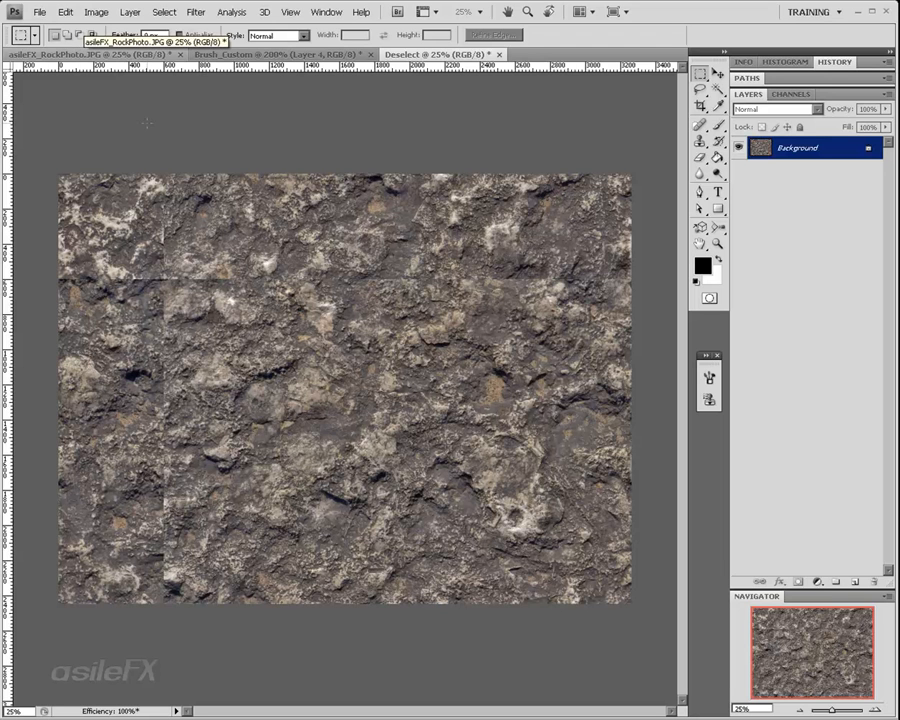
left_click(180, 54)
left_click(462, 280)
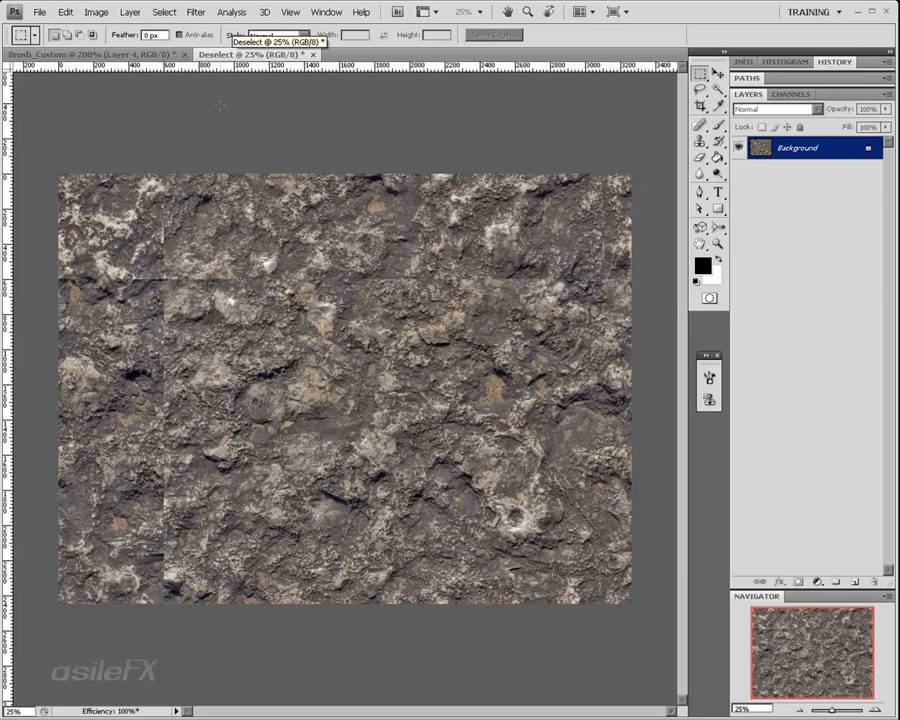
left_click(862, 62)
left_click(848, 62)
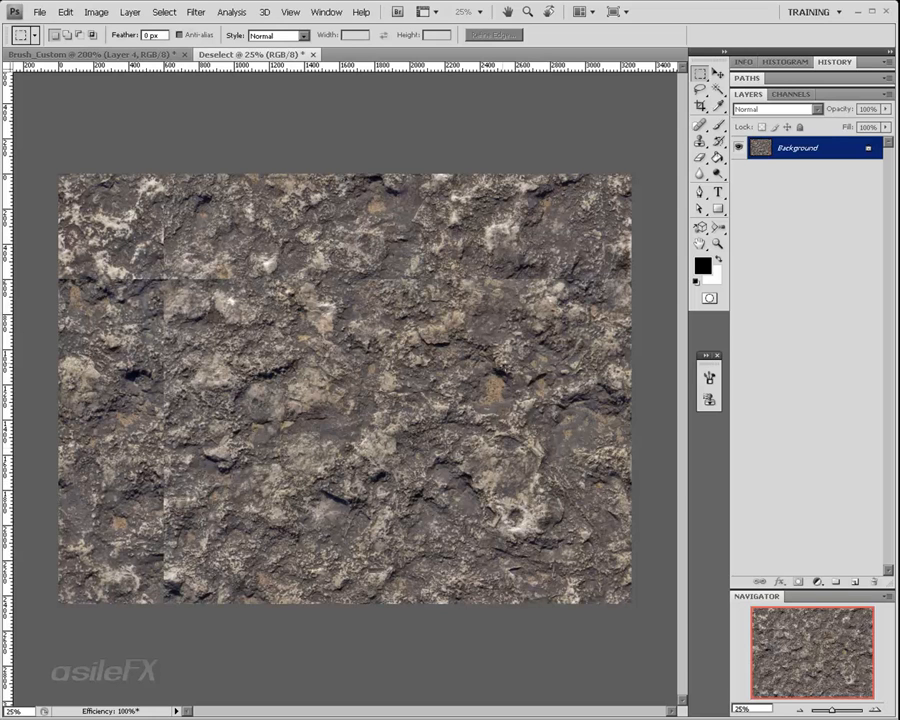
Step: Activate the Clone Stamp tool, show the brush presets, and choose the 685 px Texture_Rock_Primary brush
left_click(875, 708)
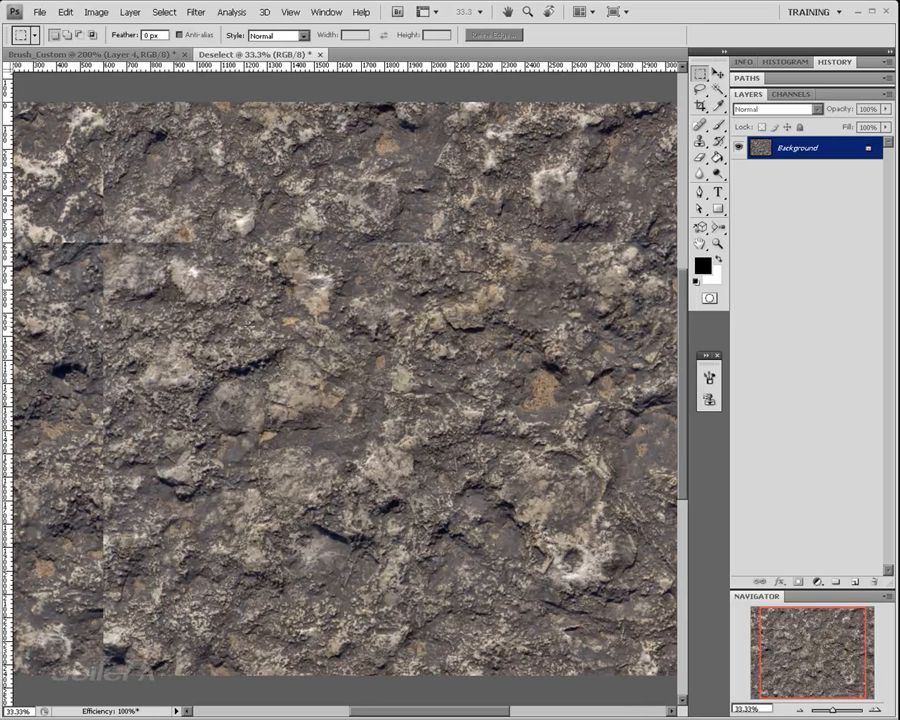
key("s")
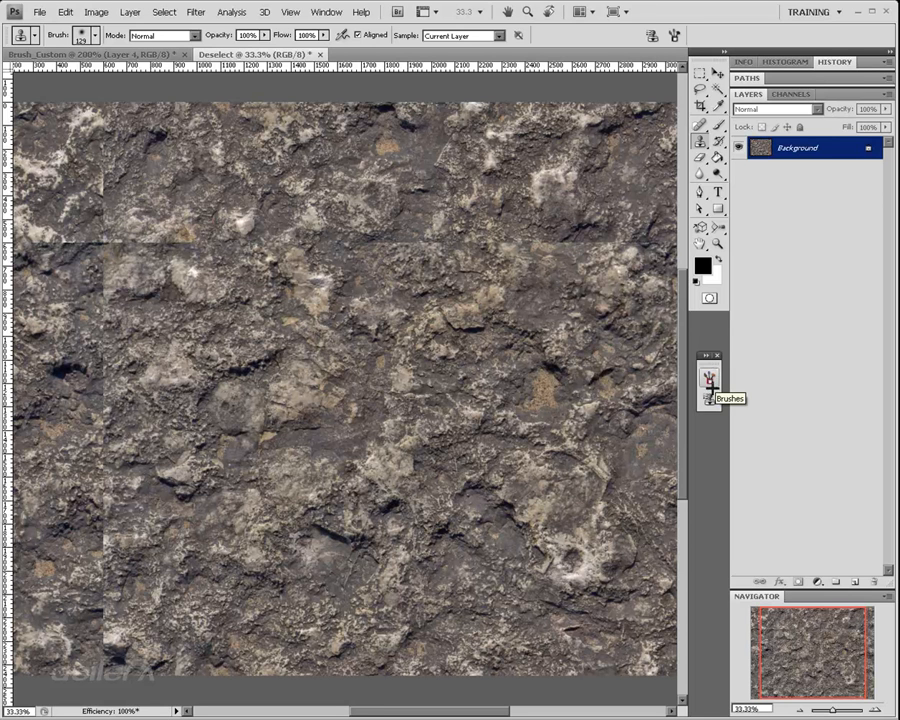
left_click(326, 12)
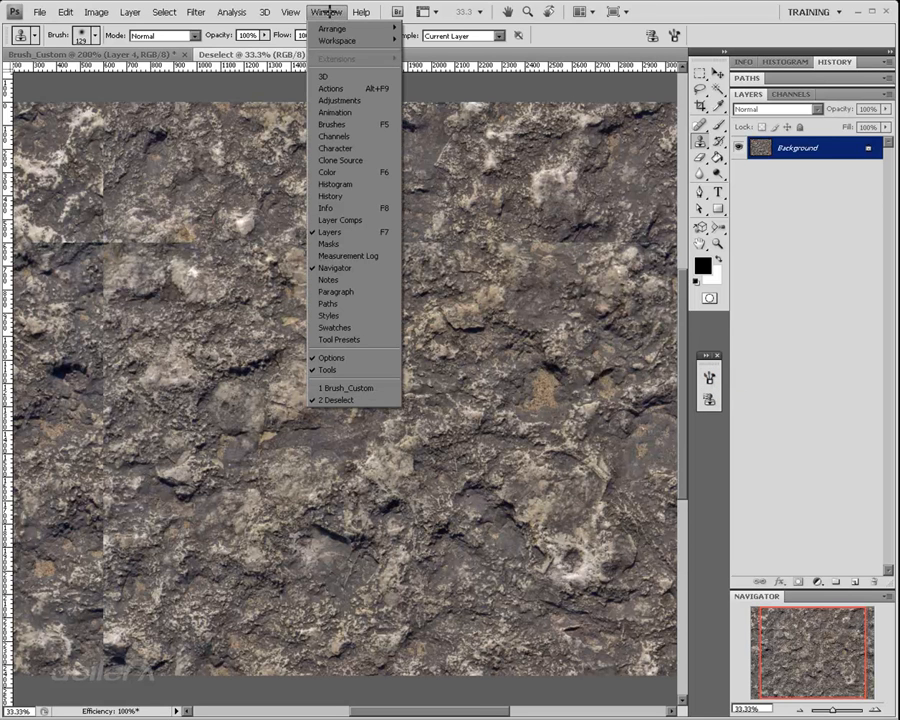
left_click(381, 124)
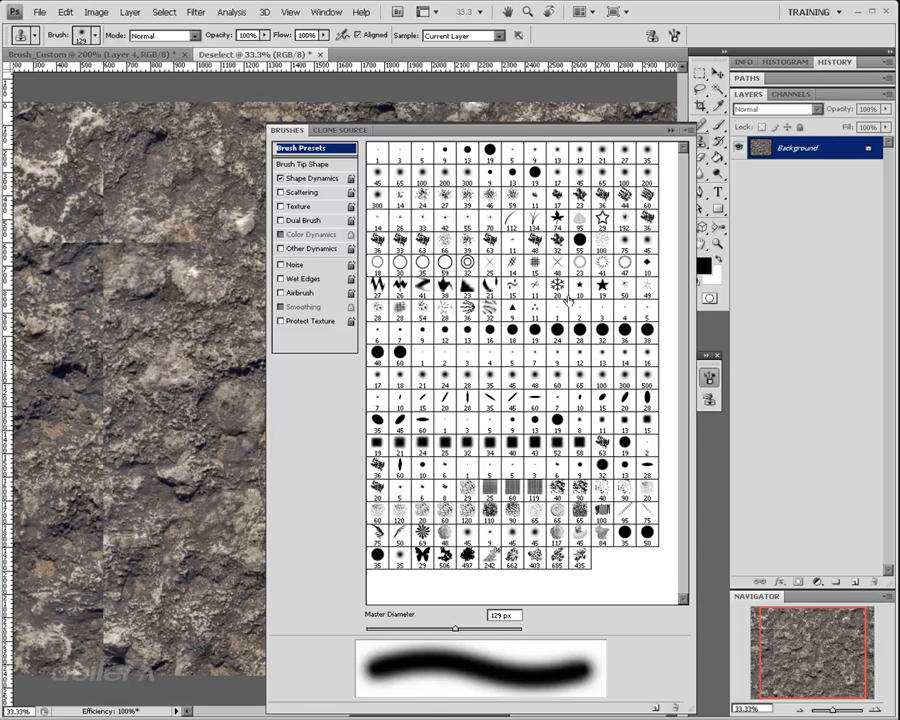
left_click(556, 556)
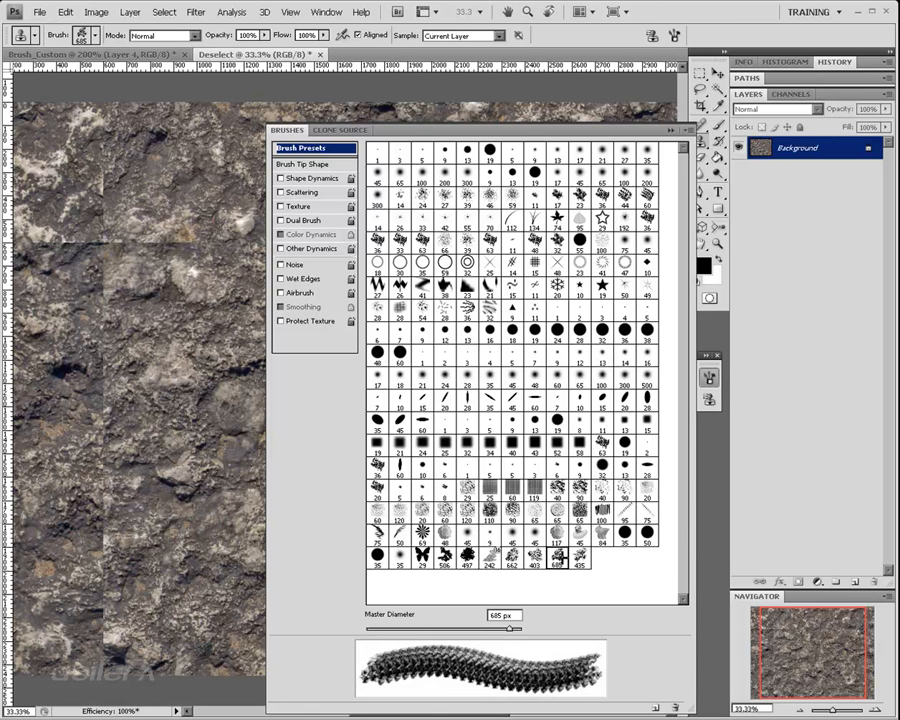
left_click(580, 556)
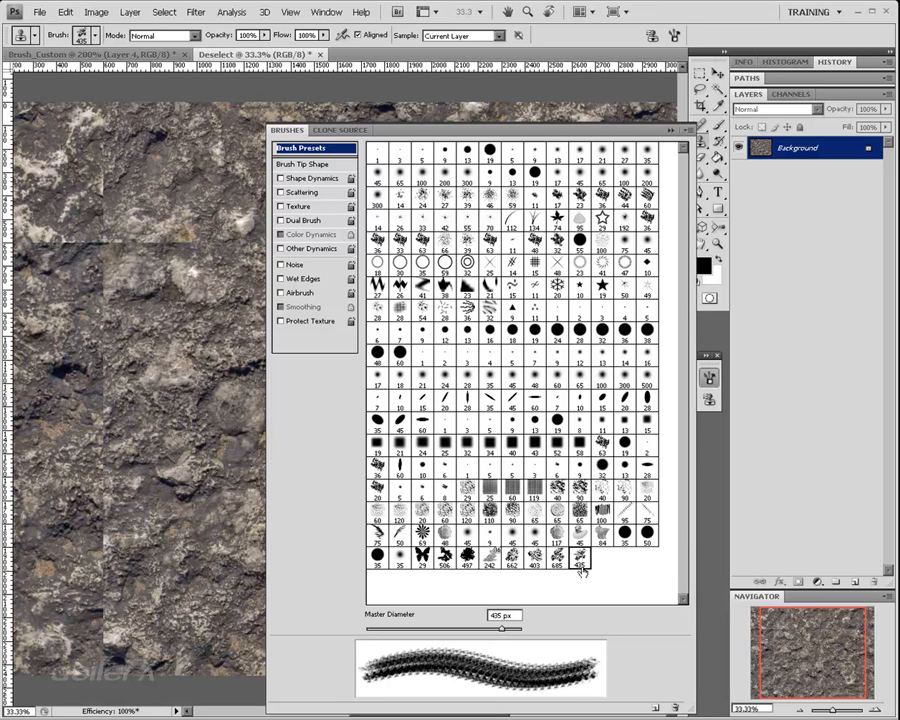
left_click(557, 556)
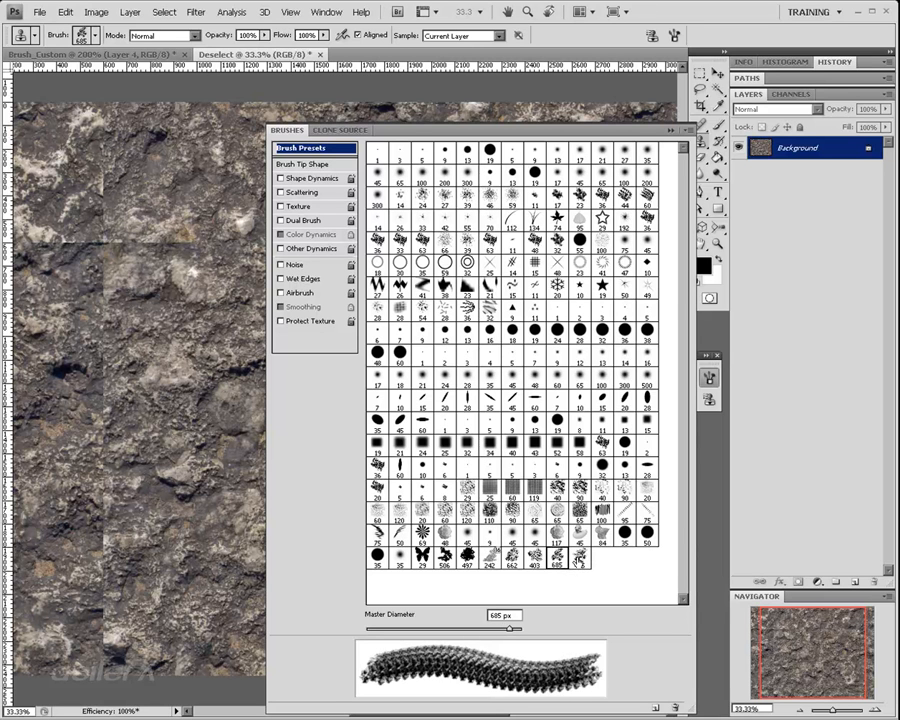
Step: Set the rock brush's tip shape to 83% spacing and a diameter of 475 px
left_click(312, 164)
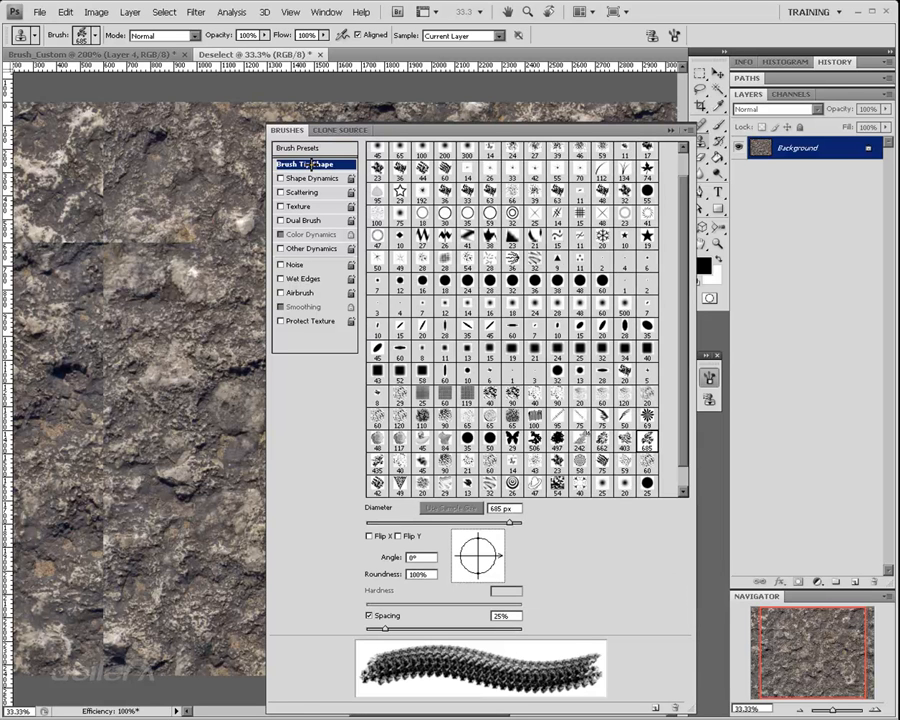
scroll(385, 195, "down", 1)
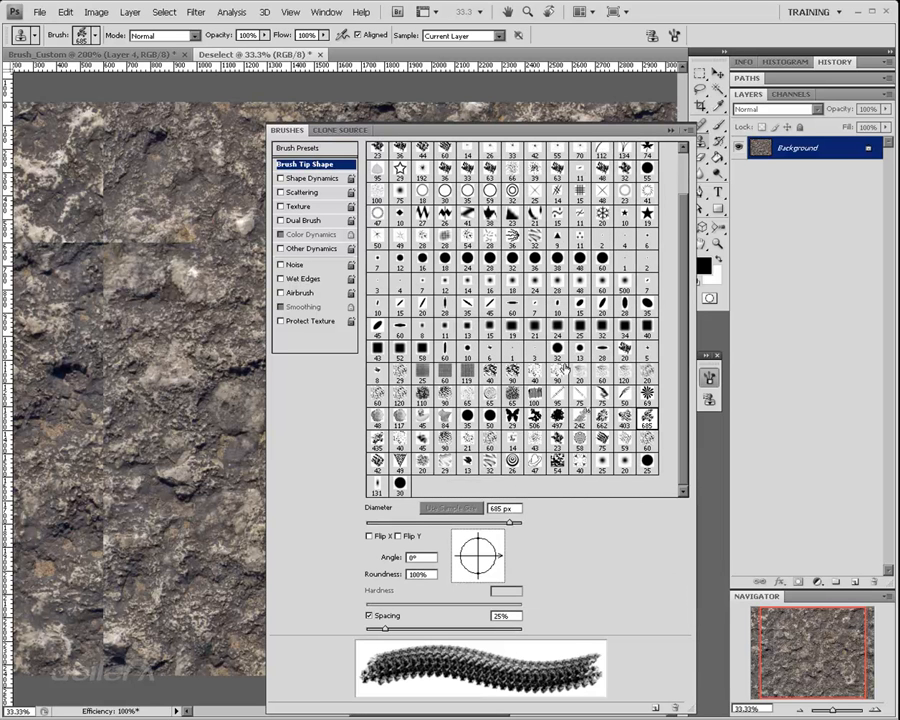
scroll(523, 372, "up", 3)
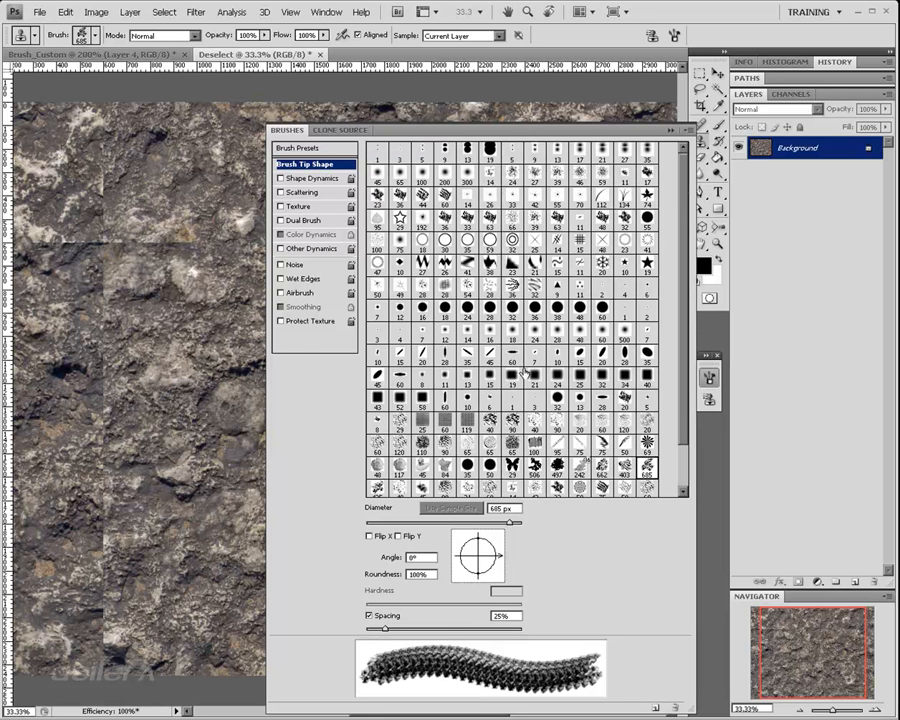
scroll(522, 372, "down", 3)
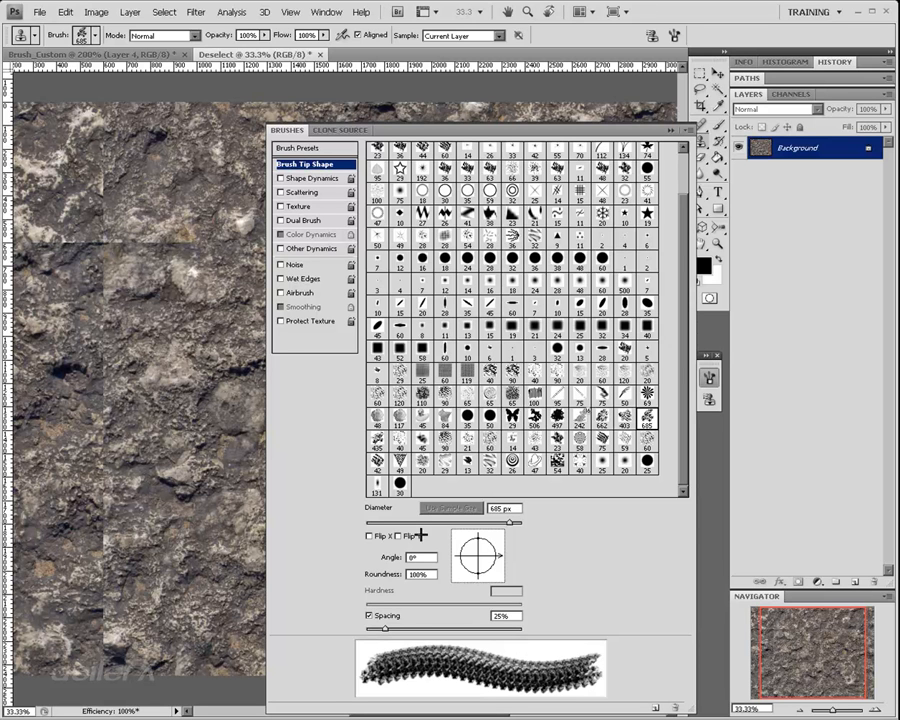
mouse_move(390, 624)
left_mouse_down()
mouse_move(455, 627)
mouse_move(430, 627)
left_mouse_up()
mouse_move(509, 522)
left_mouse_down()
mouse_move(474, 523)
mouse_move(507, 523)
left_mouse_up()
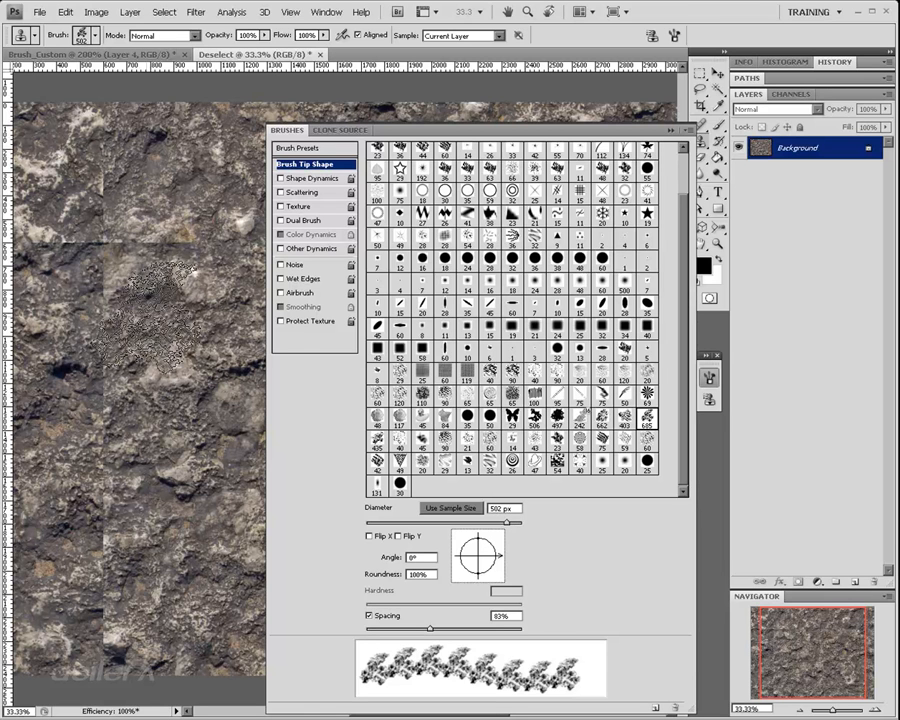
left_click(505, 522)
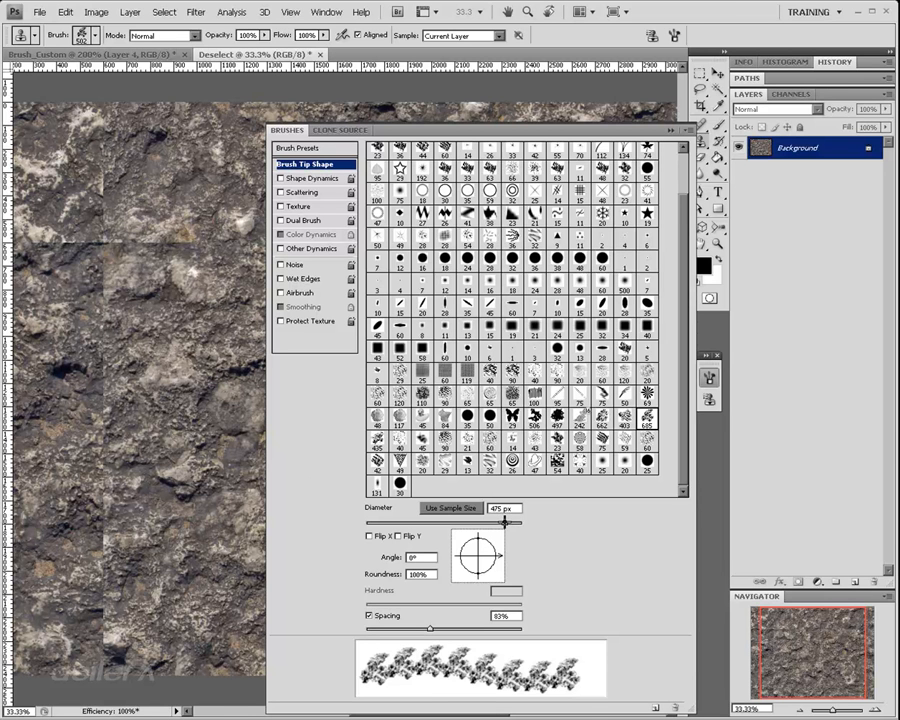
Step: Enable Shape Dynamics for the brush with 57% size jitter, size control off, and a 9% minimum diameter
left_click(318, 179)
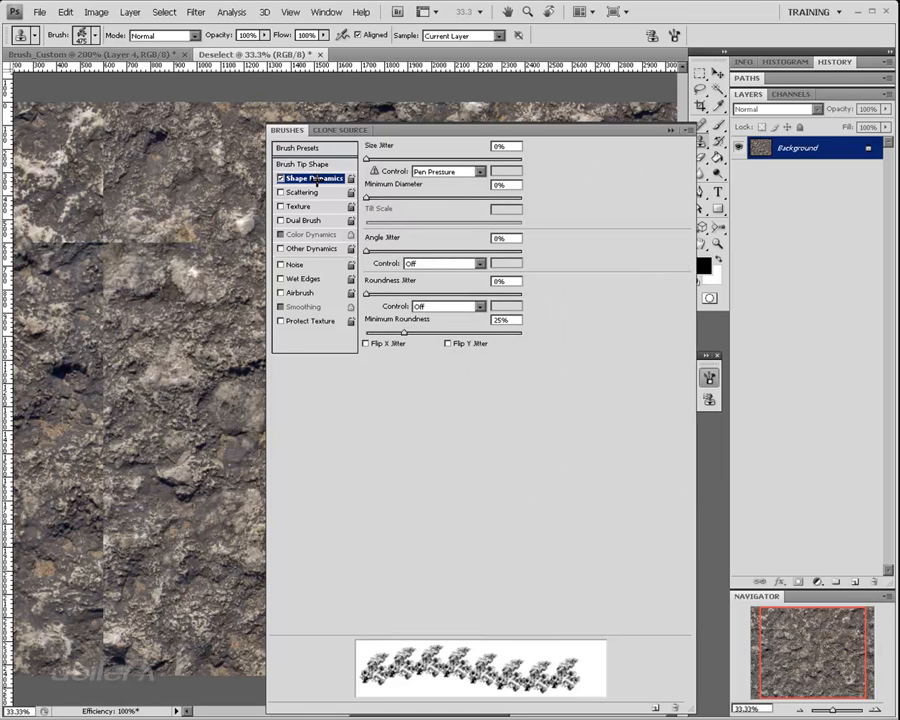
mouse_move(367, 158)
left_mouse_down()
mouse_move(432, 158)
mouse_move(424, 158)
left_mouse_up()
left_click(458, 171)
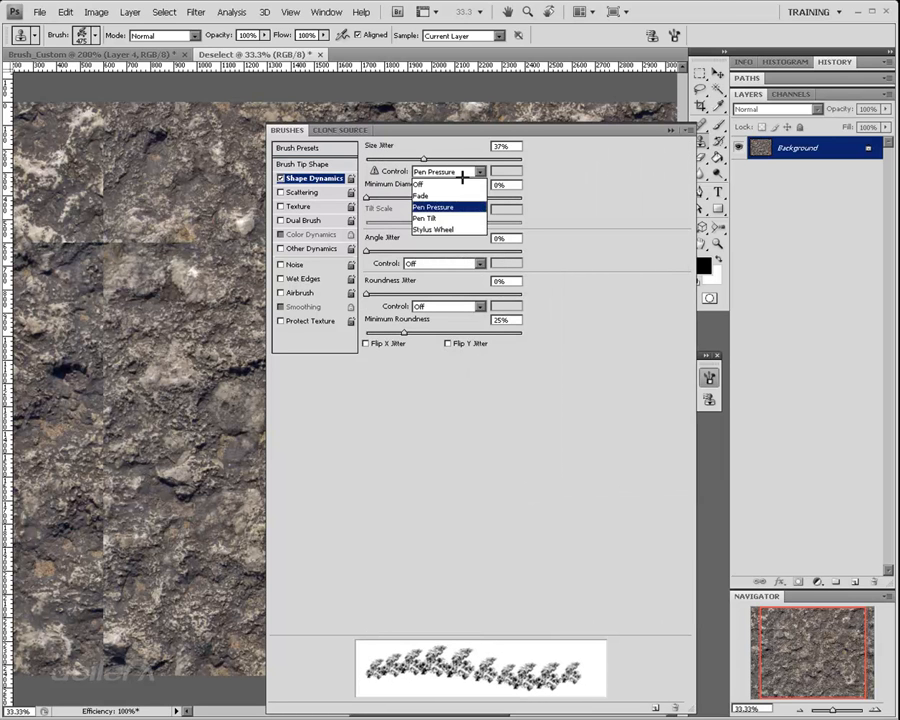
left_click(452, 183)
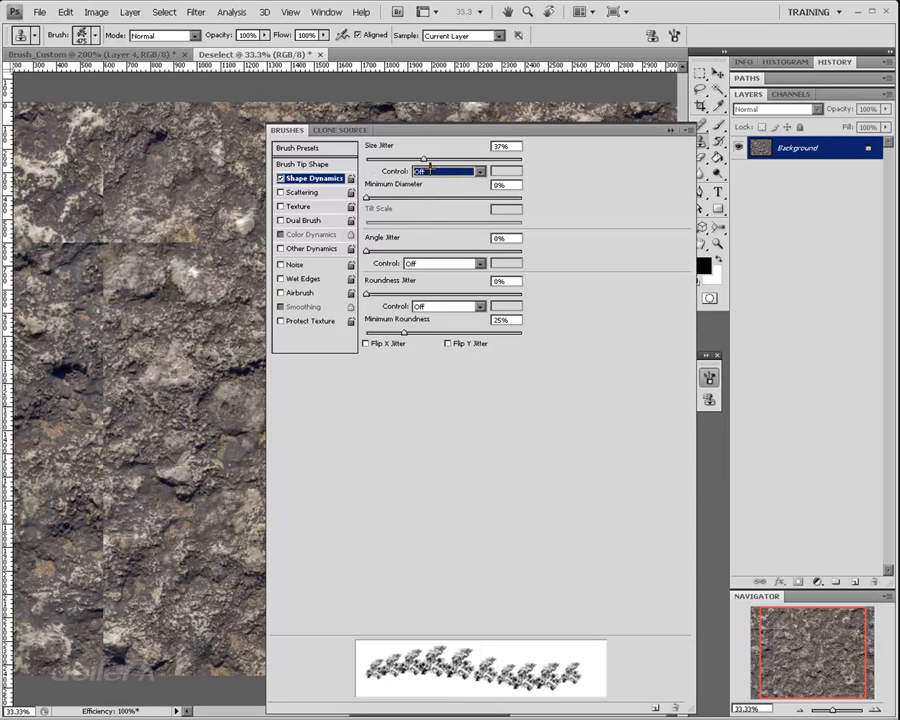
mouse_move(426, 158)
left_mouse_down()
mouse_move(486, 158)
mouse_move(422, 158)
left_mouse_up()
left_click(386, 198)
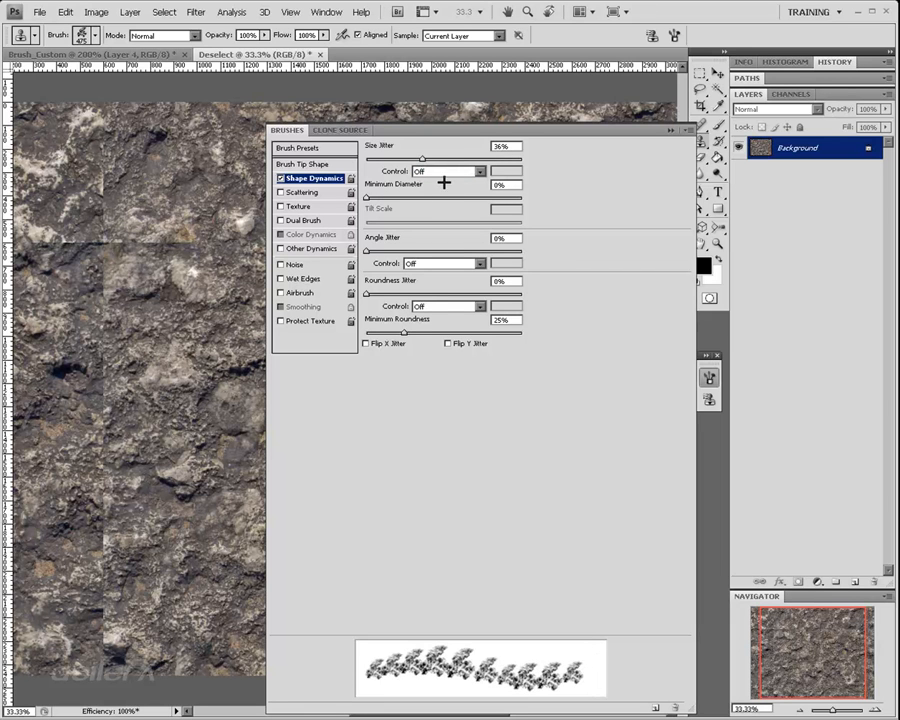
mouse_move(424, 157)
left_mouse_down()
mouse_move(476, 157)
mouse_move(468, 155)
left_mouse_up()
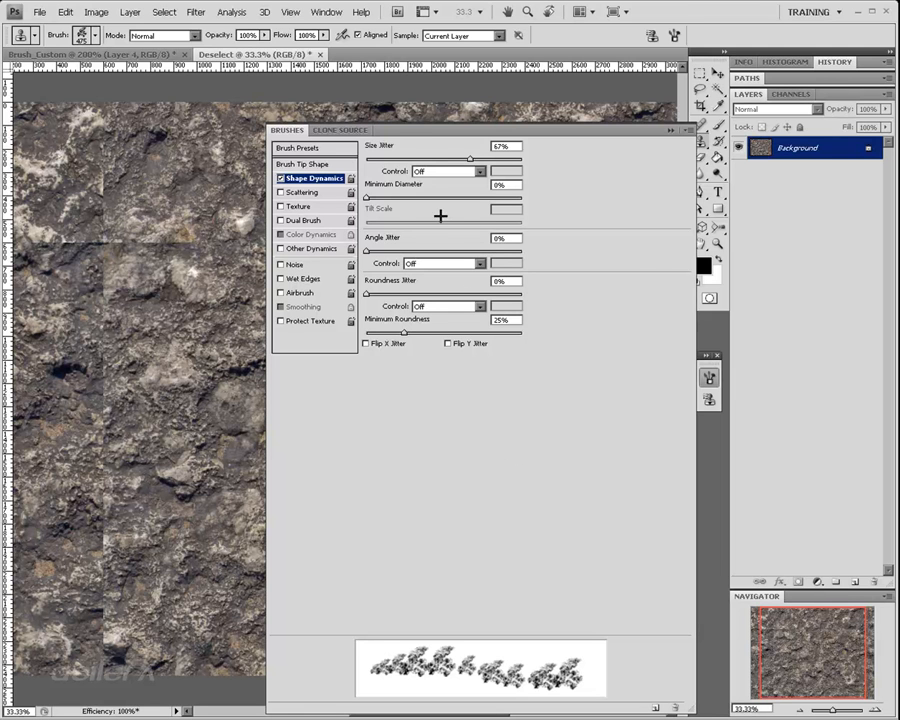
mouse_move(464, 155)
left_mouse_down()
mouse_move(414, 150)
mouse_move(454, 158)
left_mouse_up()
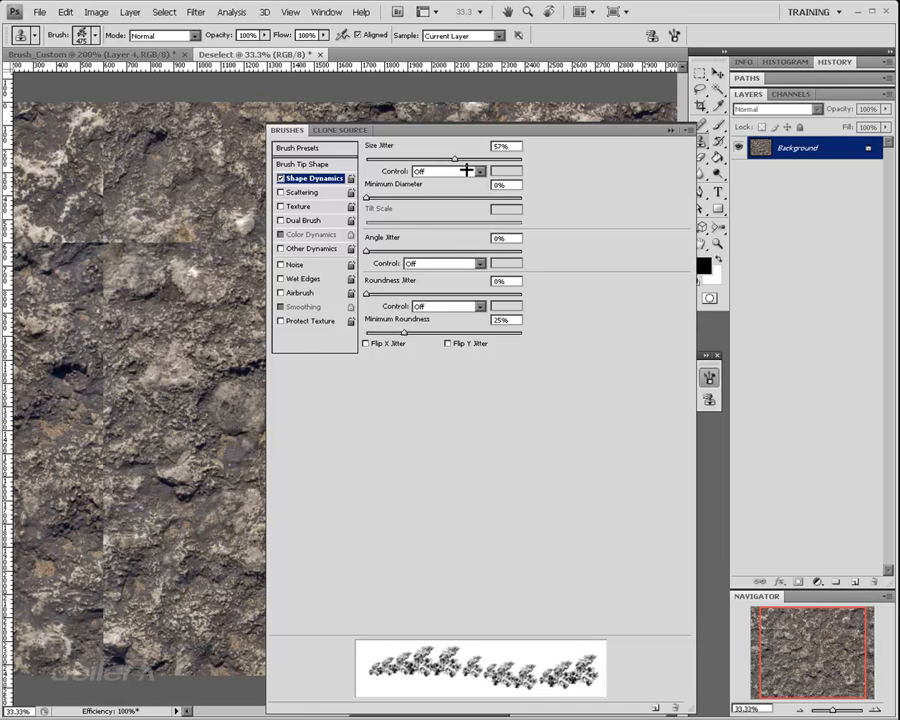
mouse_move(382, 197)
left_mouse_down()
mouse_move(481, 204)
mouse_move(381, 205)
left_mouse_up()
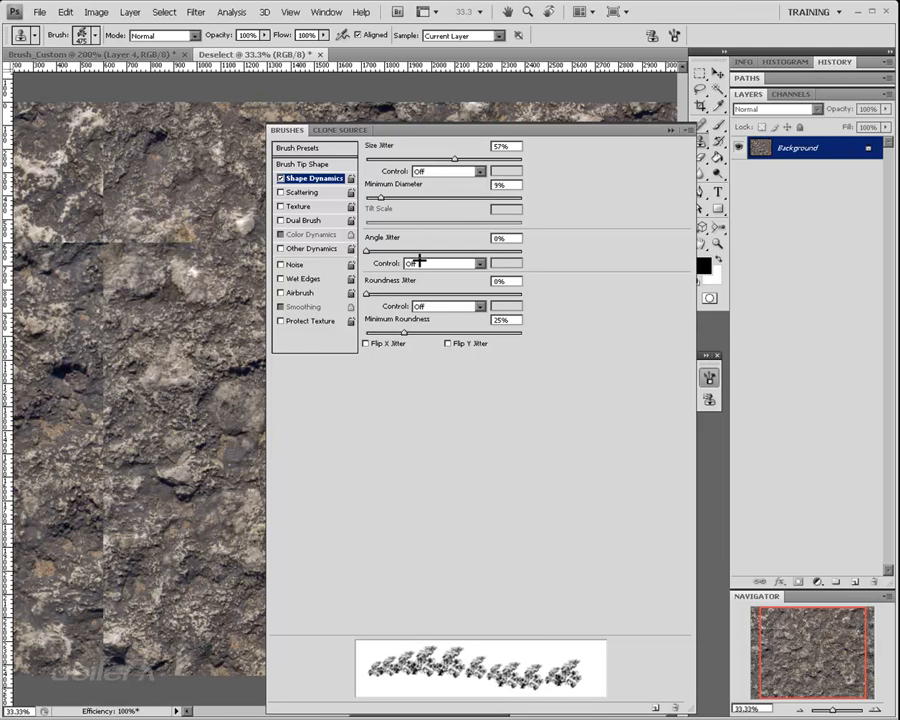
Step: Set the brush's angle jitter to 94% and its roundness jitter to 12%
left_click_drag(382, 252, 522, 252)
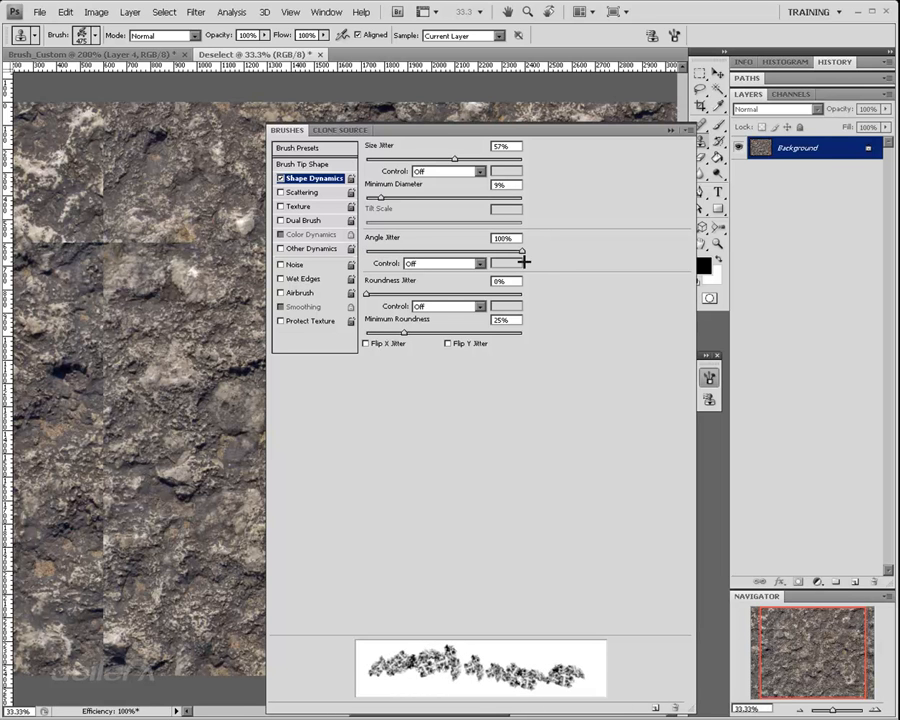
mouse_move(494, 247)
left_mouse_down()
mouse_move(487, 243)
mouse_move(512, 249)
left_mouse_up()
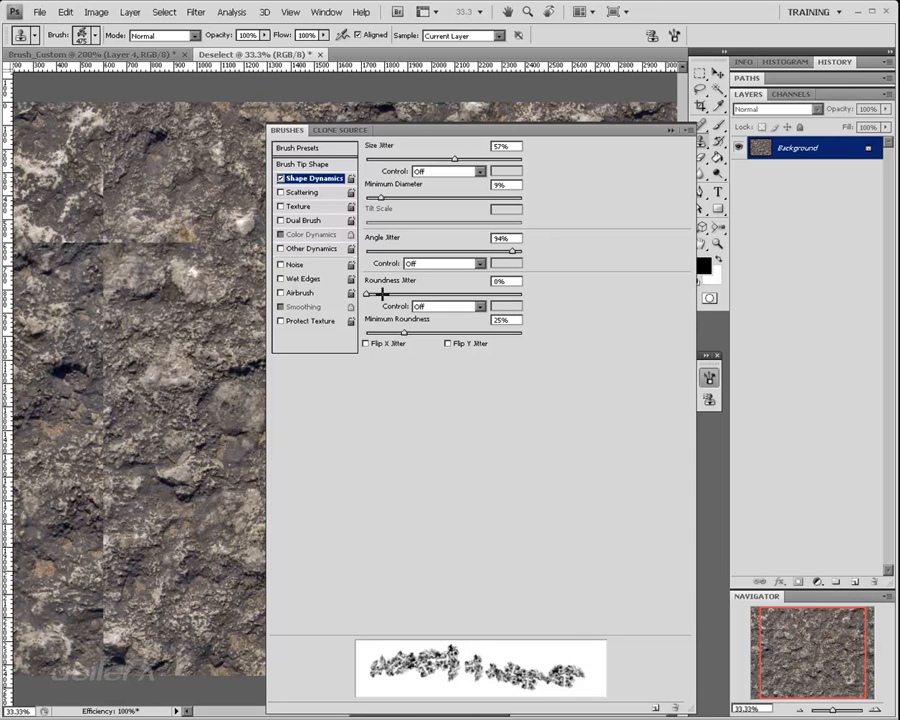
mouse_move(378, 293)
left_mouse_down()
mouse_move(492, 289)
mouse_move(388, 290)
mouse_move(477, 298)
left_mouse_up()
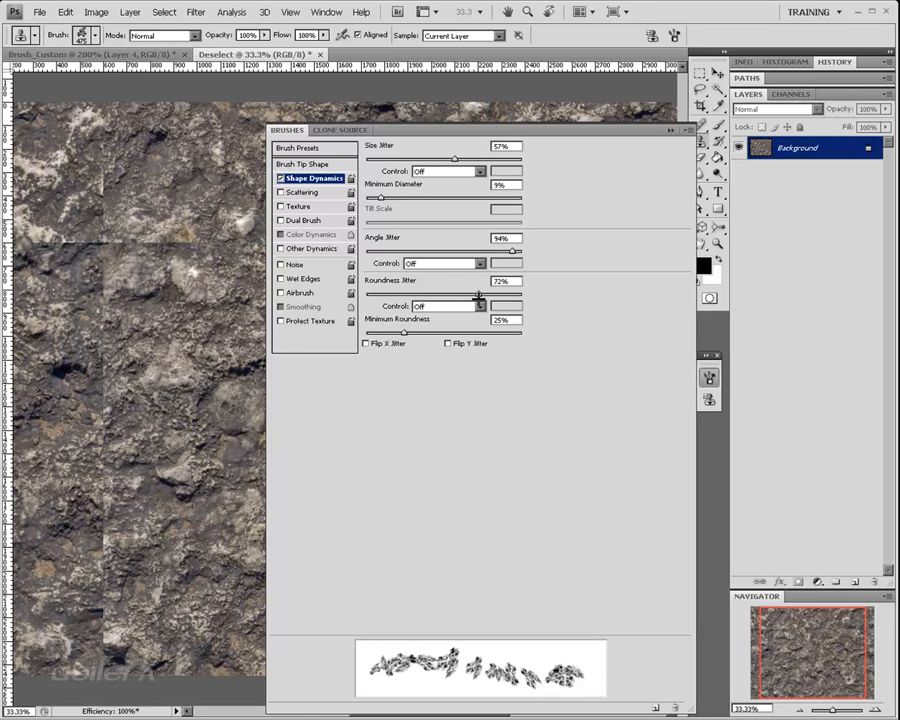
mouse_move(478, 298)
left_mouse_down()
mouse_move(460, 285)
mouse_move(394, 295)
mouse_move(552, 295)
mouse_move(333, 297)
mouse_move(552, 289)
mouse_move(383, 289)
left_mouse_up()
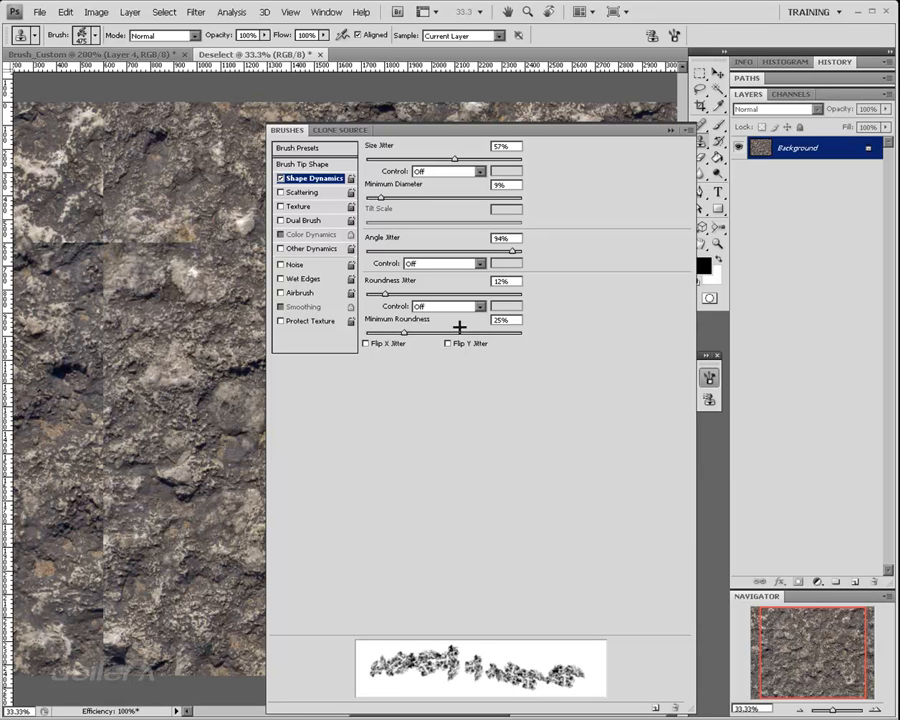
left_click(427, 171)
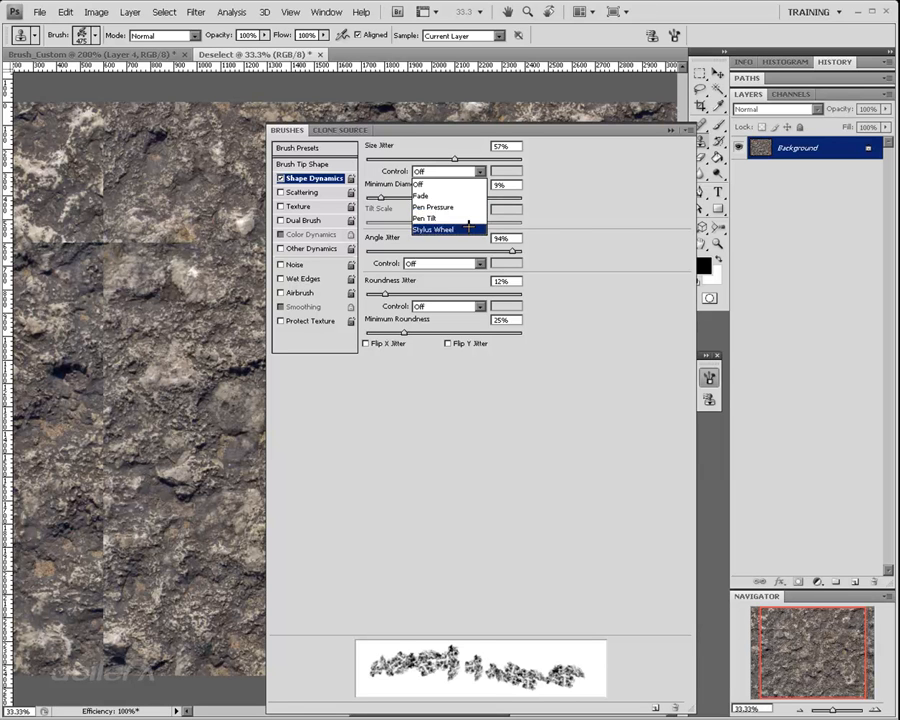
left_click(590, 232)
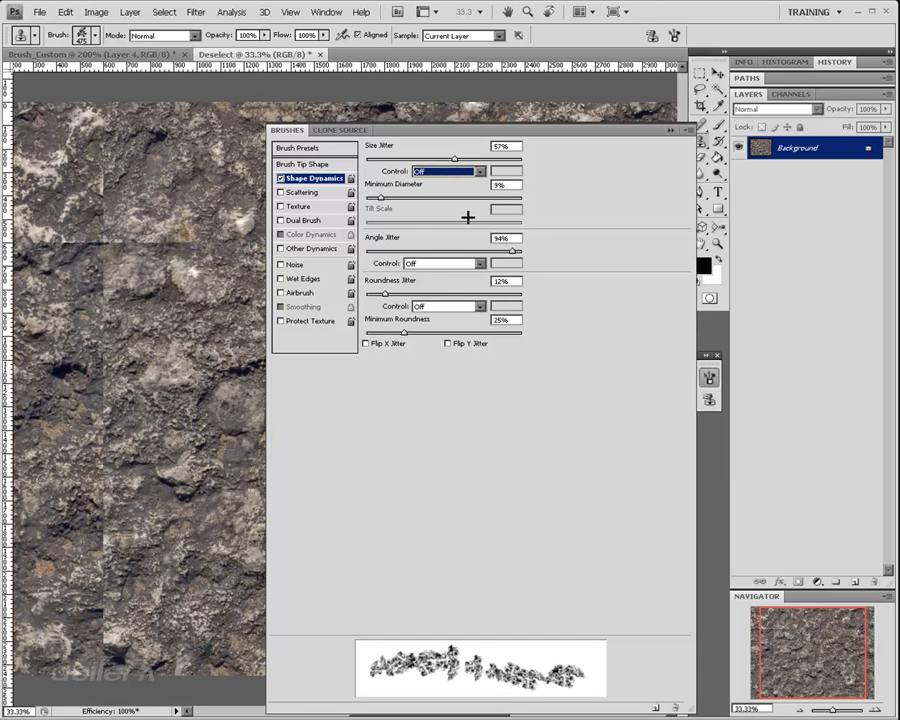
left_click(453, 262)
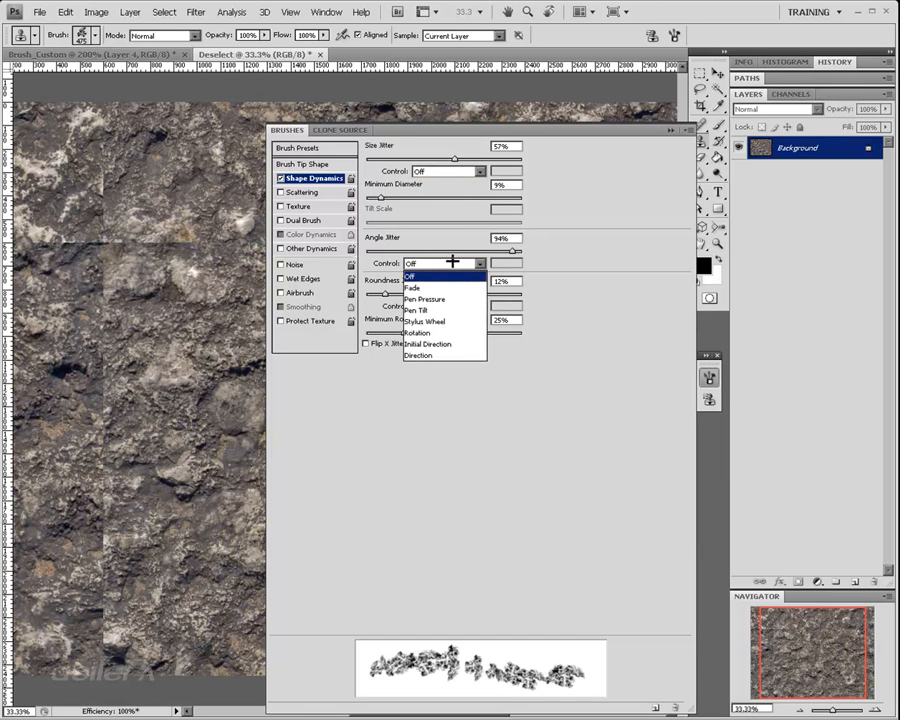
left_click(598, 230)
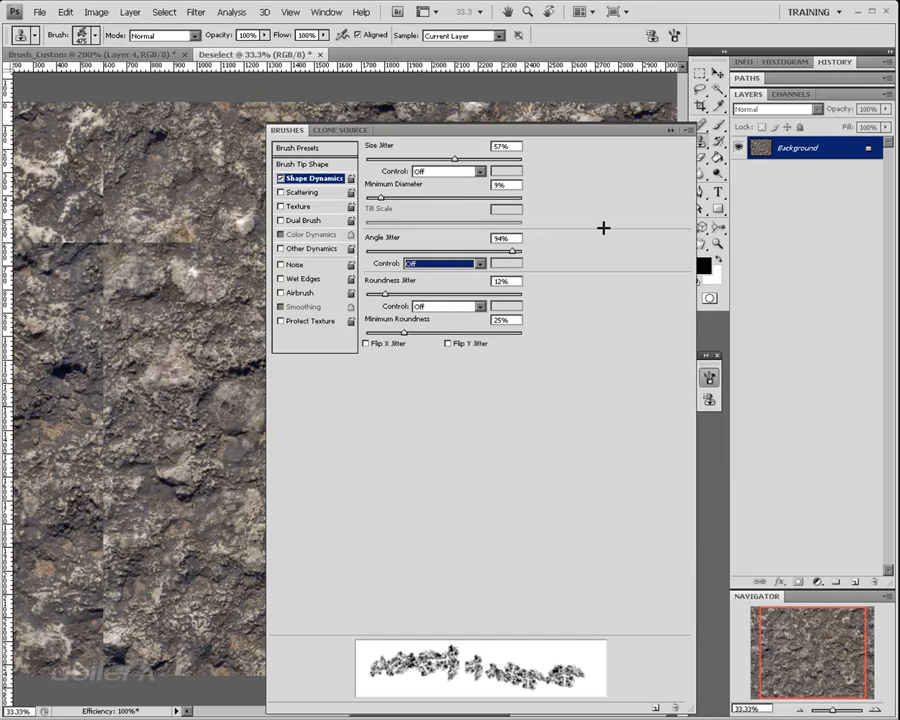
Step: Enable Scattering for the brush with 117% scatter and a count of 4
left_click(306, 190)
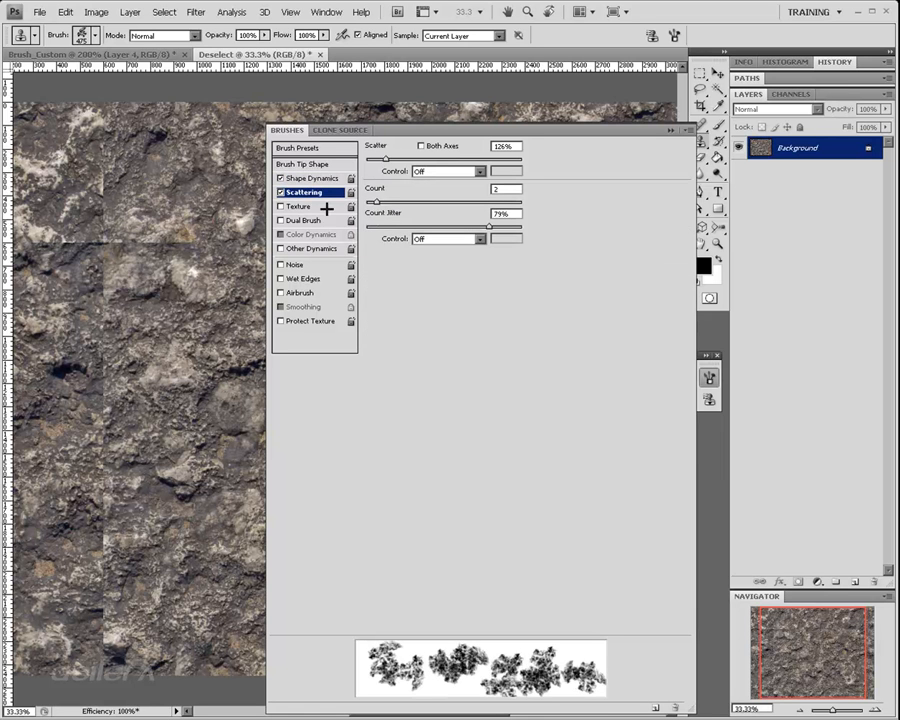
mouse_move(385, 158)
left_mouse_down()
mouse_move(373, 160)
mouse_move(440, 157)
mouse_move(374, 158)
mouse_move(384, 157)
left_mouse_up()
left_click(398, 201)
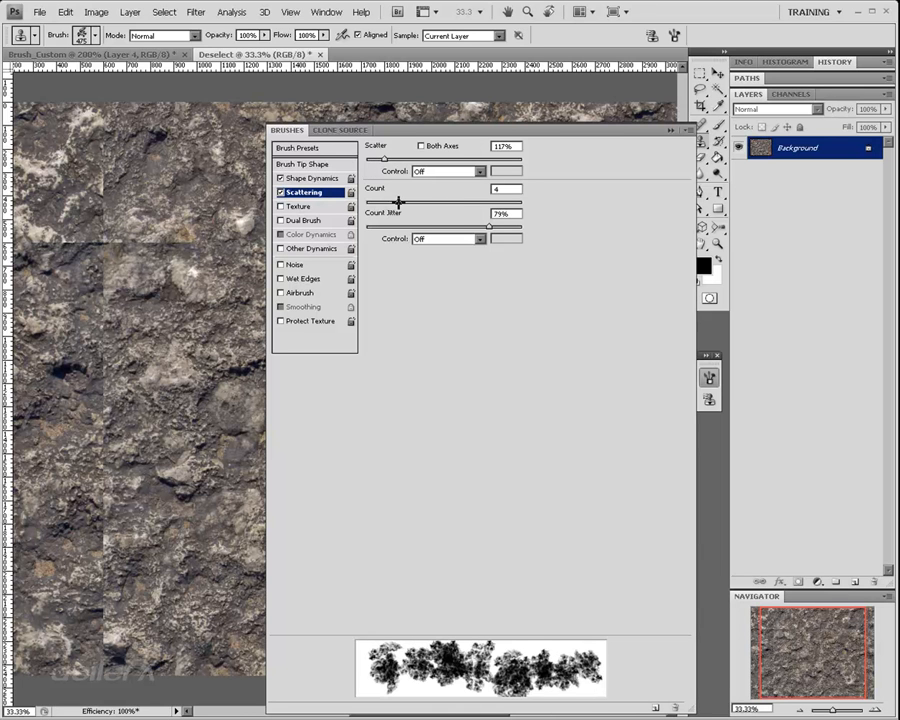
Step: Increase the rock brush's scatter to 158%
mouse_move(394, 159)
left_mouse_down()
mouse_move(436, 161)
mouse_move(362, 166)
mouse_move(390, 160)
left_mouse_up()
left_click(421, 146)
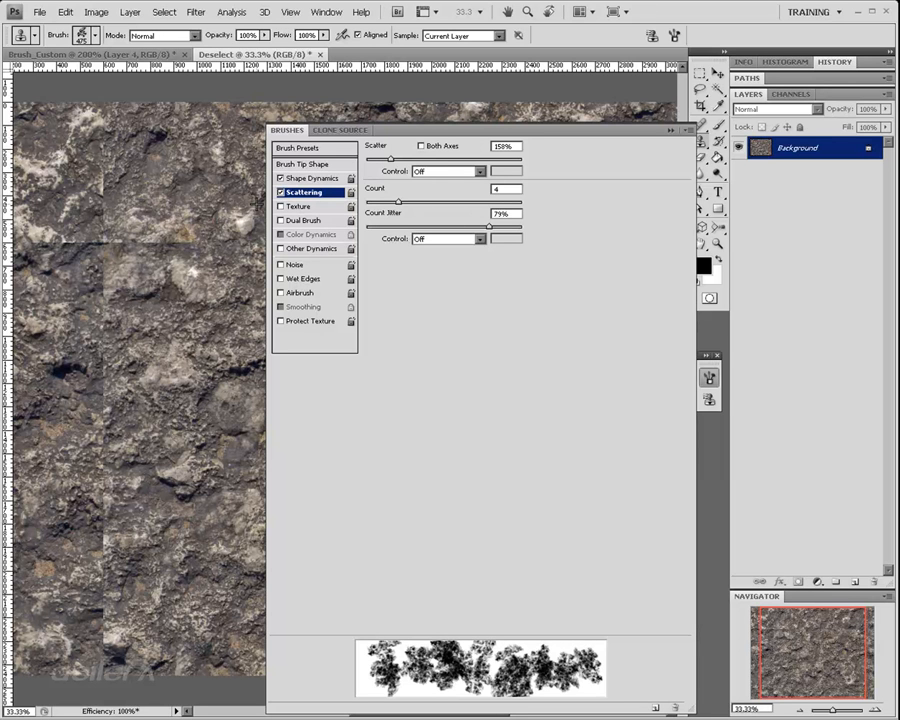
Step: Enable Dual Brush with the 435 px rock tip, set to 186 px diameter, 82% spacing and a count of 6, and increase its scatter
left_click(310, 220)
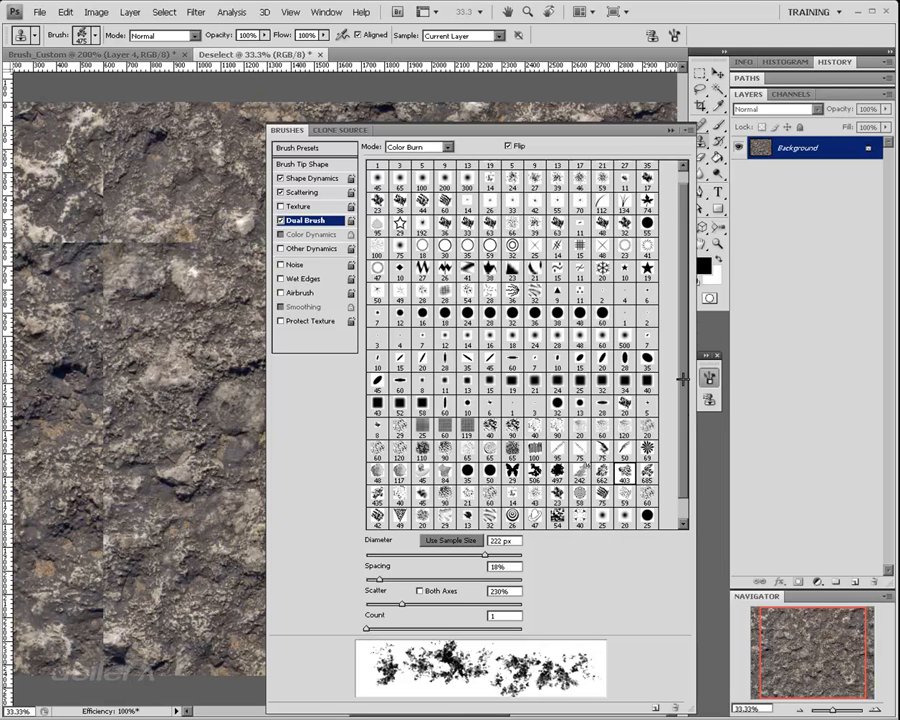
scroll(683, 379, "down", 1)
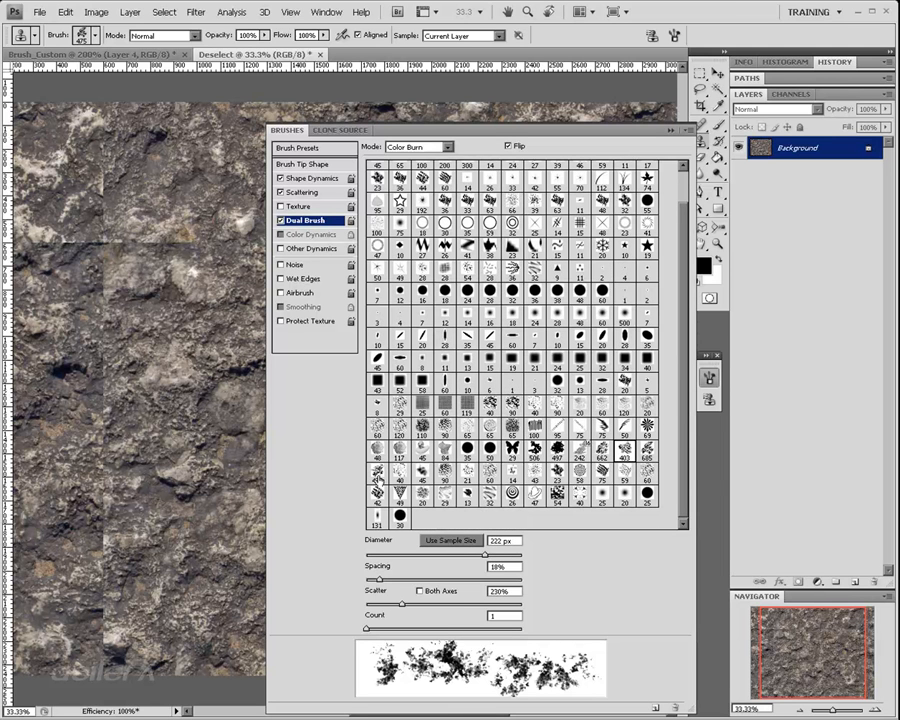
left_click(377, 470)
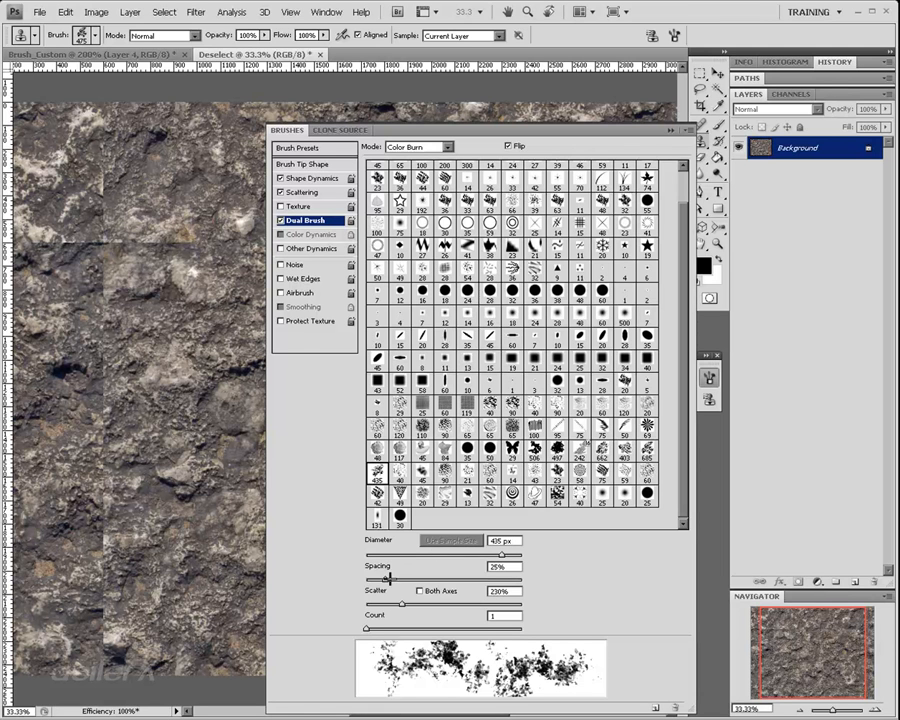
mouse_move(501, 554)
left_mouse_down()
mouse_move(431, 553)
mouse_move(497, 553)
mouse_move(478, 554)
left_mouse_up()
mouse_move(384, 579)
left_mouse_down()
mouse_move(456, 577)
mouse_move(436, 578)
mouse_move(438, 604)
mouse_move(494, 602)
mouse_move(372, 604)
mouse_move(402, 603)
mouse_move(414, 624)
mouse_move(467, 626)
left_mouse_up()
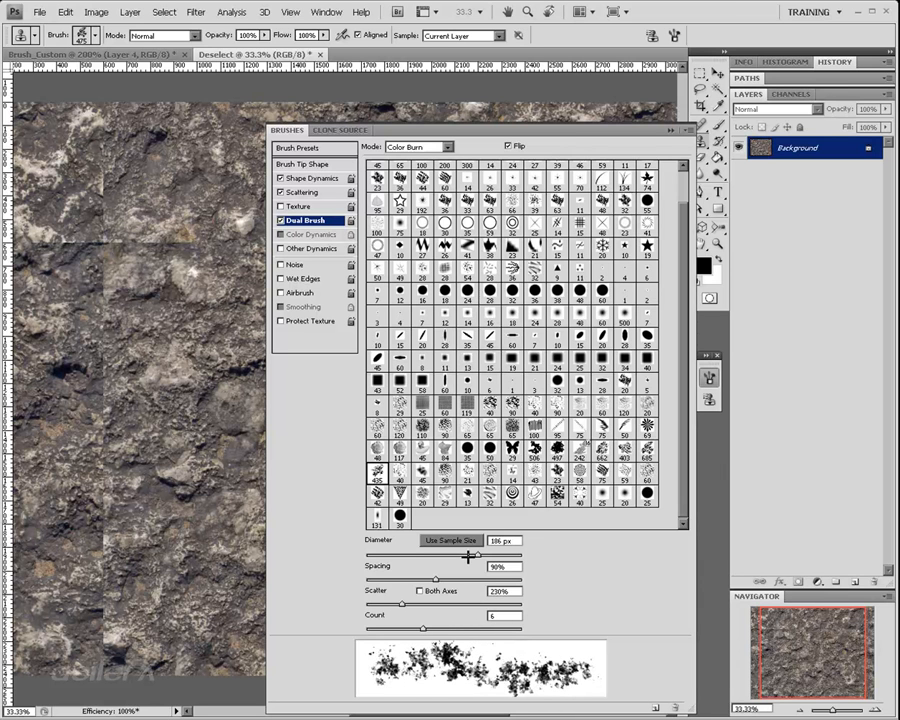
mouse_move(436, 579)
left_mouse_down()
mouse_move(410, 578)
mouse_move(426, 577)
left_mouse_up()
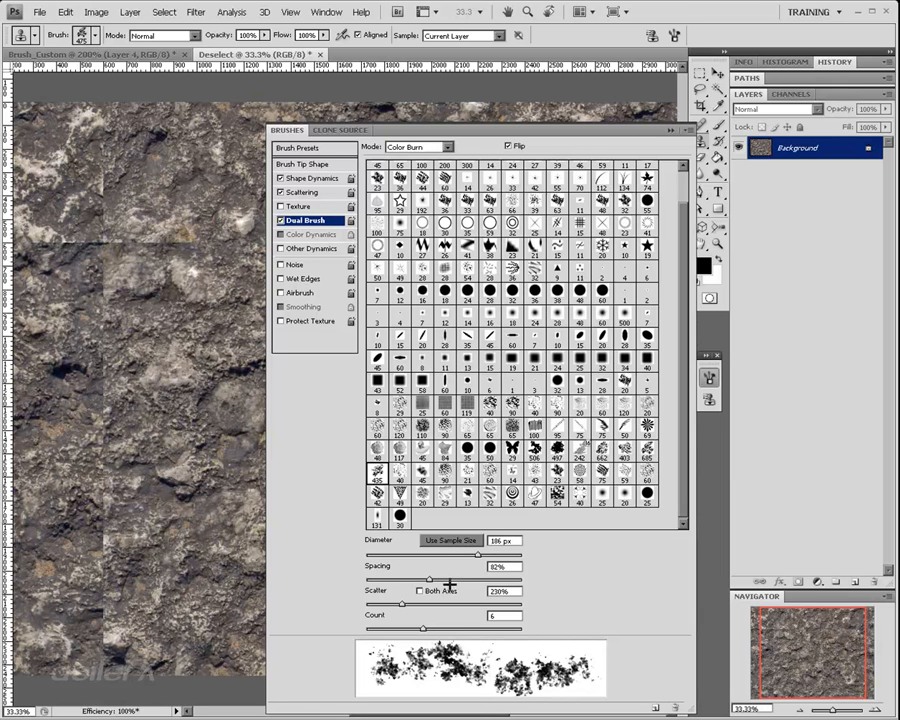
left_click_drag(405, 602, 421, 602)
Step: Refine the brush's main Scattering to 149% scatter, a count of 7 and 70% count jitter
left_click(302, 192)
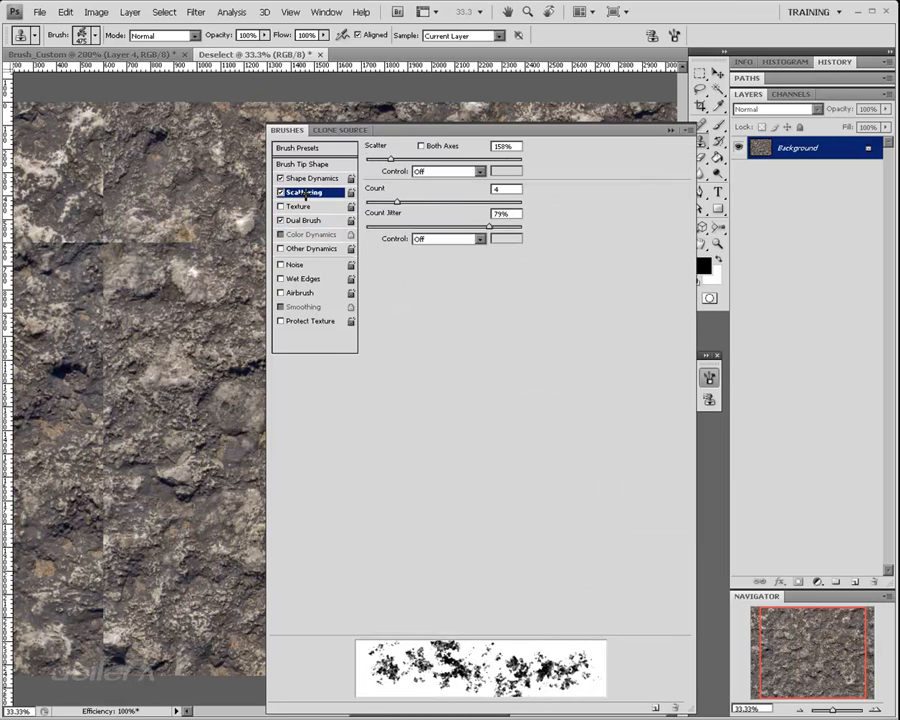
mouse_move(398, 159)
left_mouse_down()
mouse_move(408, 157)
mouse_move(381, 173)
mouse_move(426, 202)
left_mouse_up()
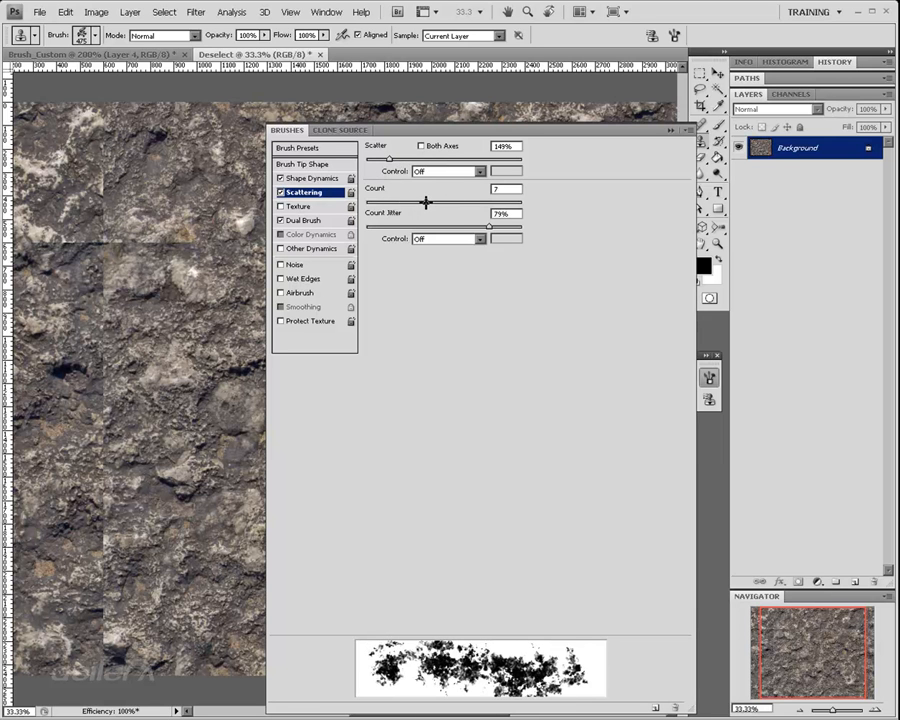
mouse_move(484, 227)
left_mouse_down()
mouse_move(416, 227)
mouse_move(520, 233)
mouse_move(452, 233)
mouse_move(476, 230)
left_mouse_up()
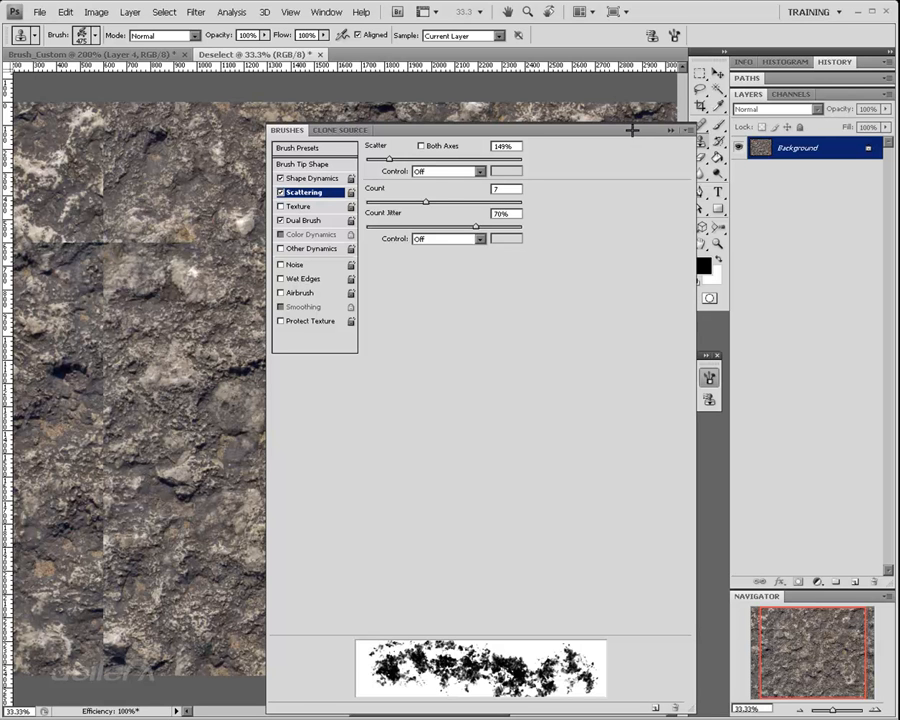
left_click(670, 130)
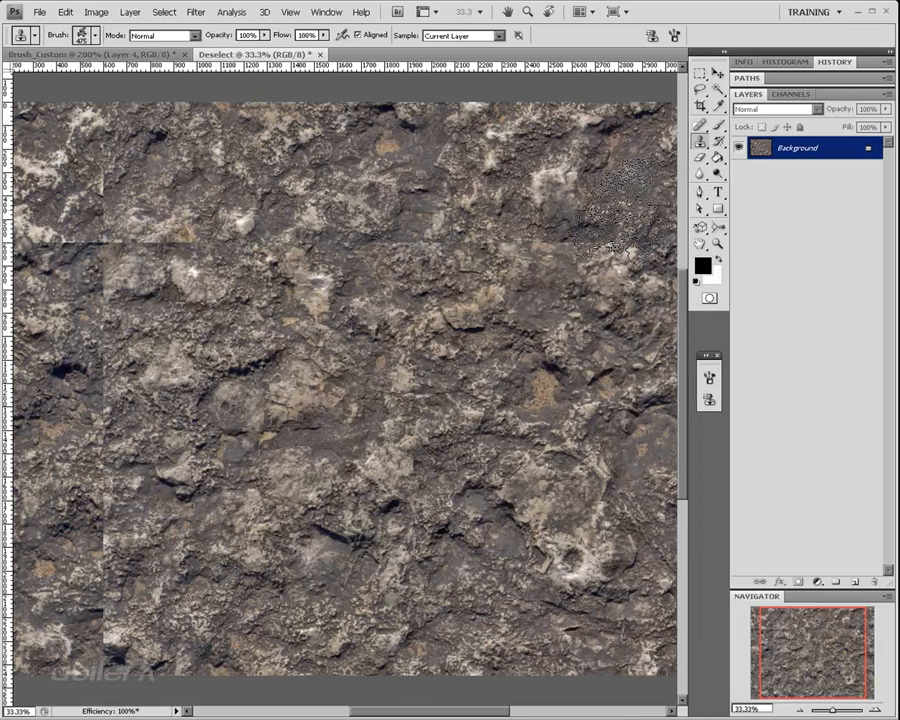
Step: Reduce the clone brush's master diameter to 187 px
scroll(318, 287, "down", 1)
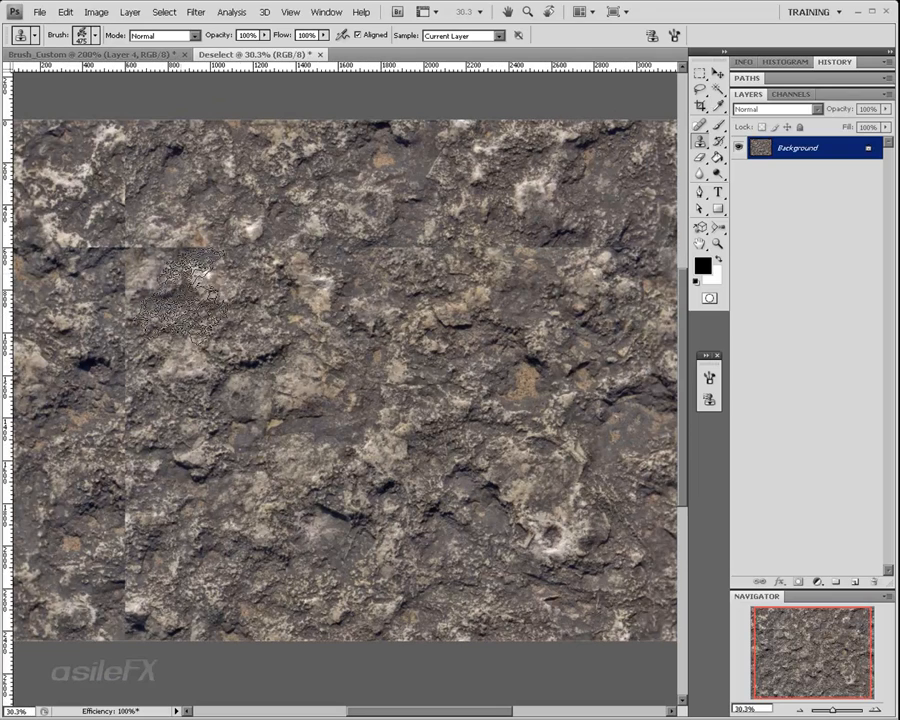
left_click(873, 707)
right_click(407, 337)
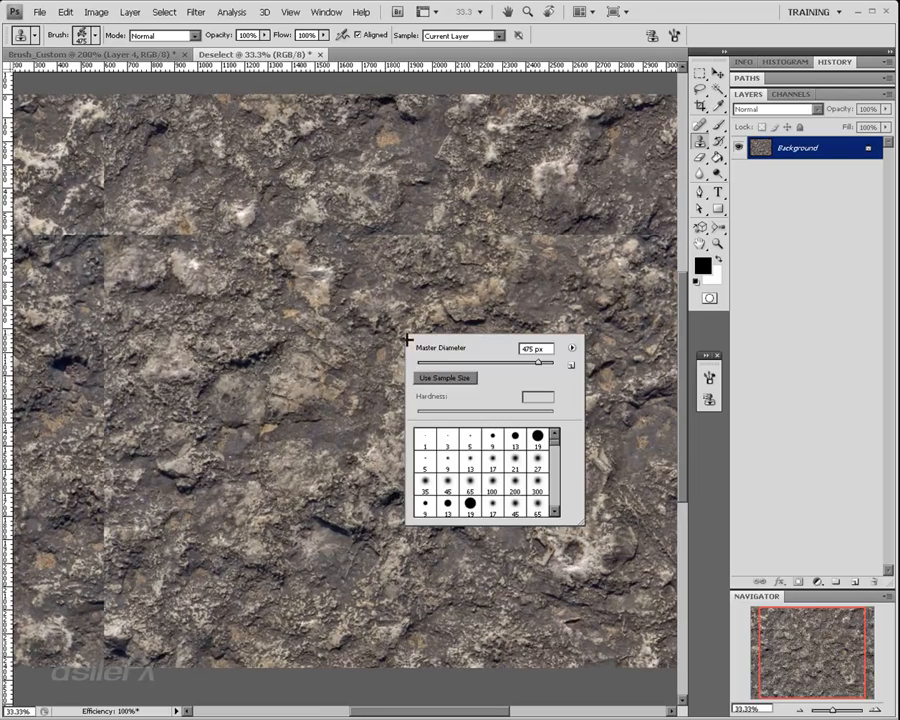
mouse_move(528, 358)
left_mouse_down()
mouse_move(497, 361)
mouse_move(515, 361)
left_mouse_up()
left_click(801, 187)
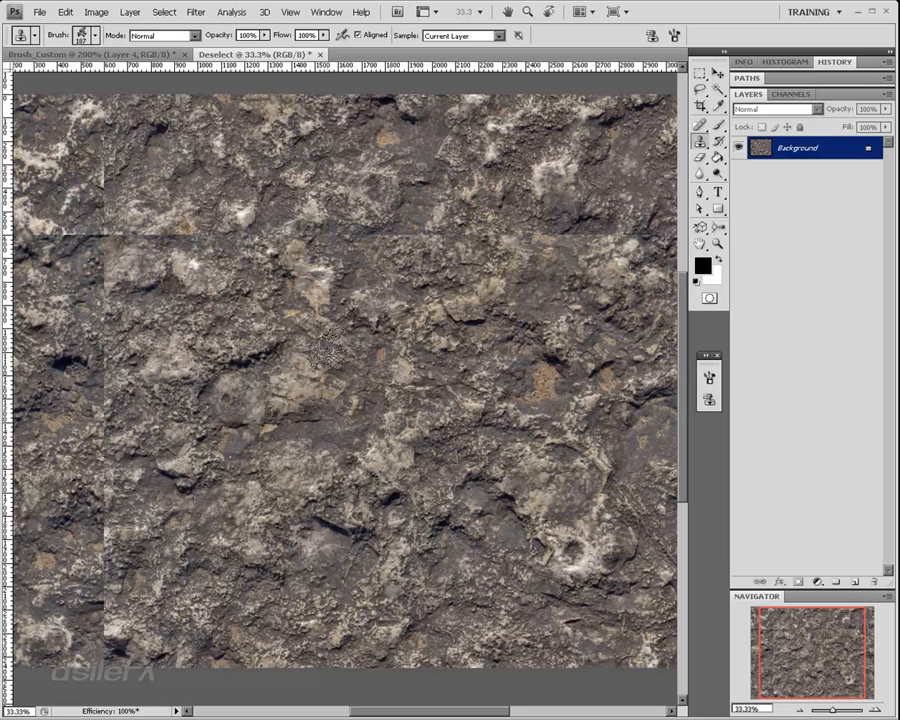
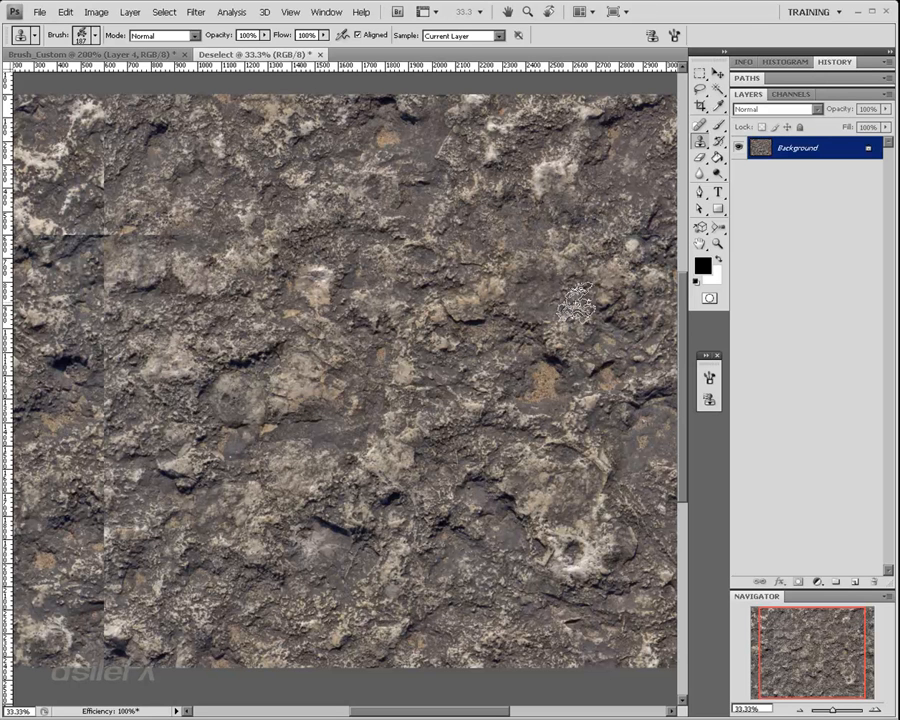
left_click(172, 36)
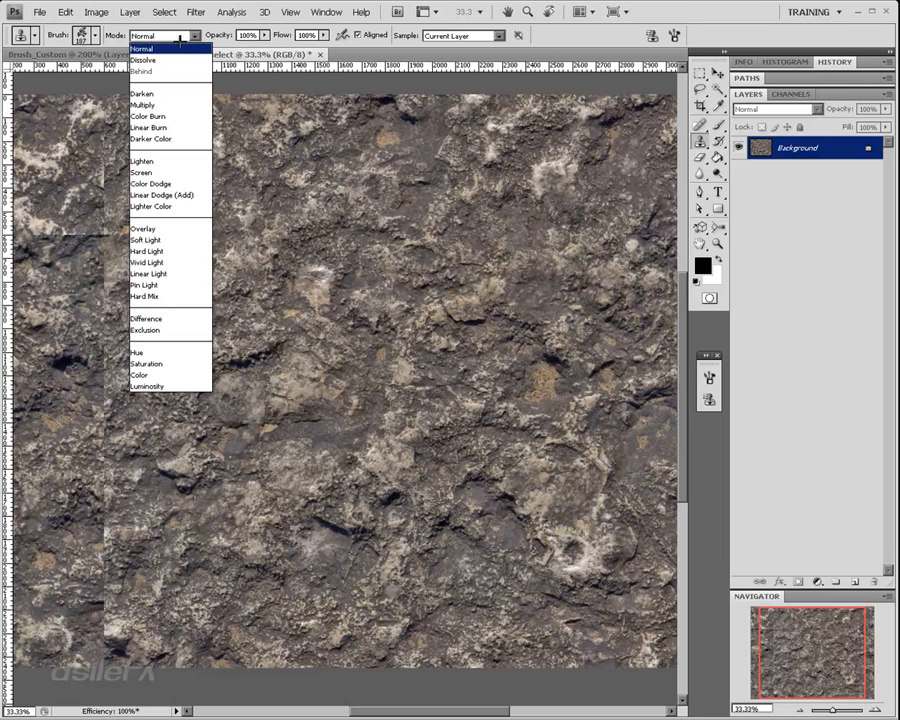
left_click(207, 28)
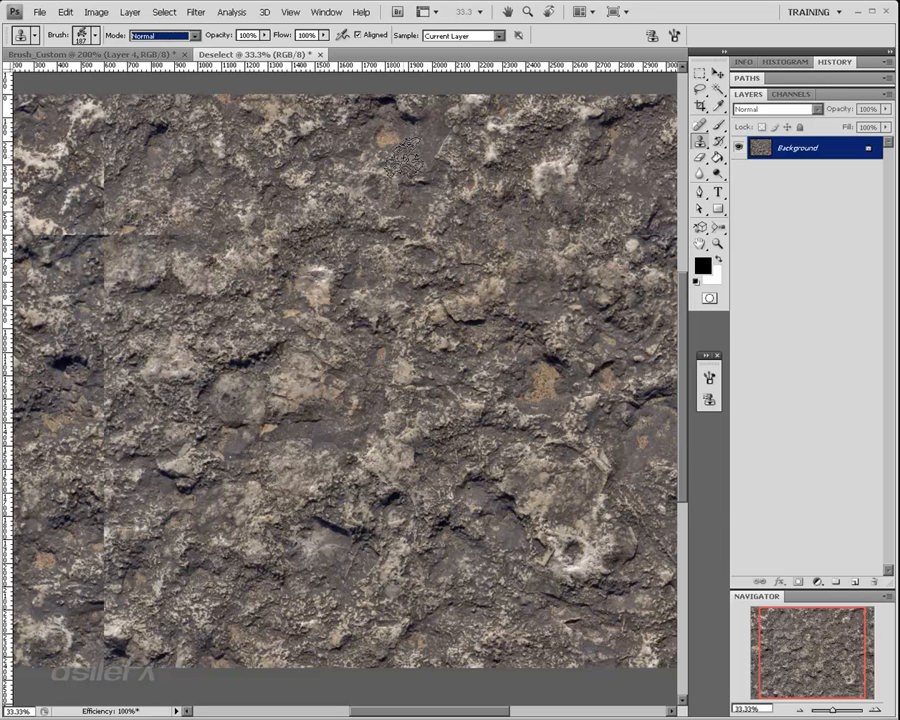
Step: Sample clean rock areas and clone them over the vertical seam and the remaining part of the horizontal seam
left_click_drag(779, 633, 757, 624)
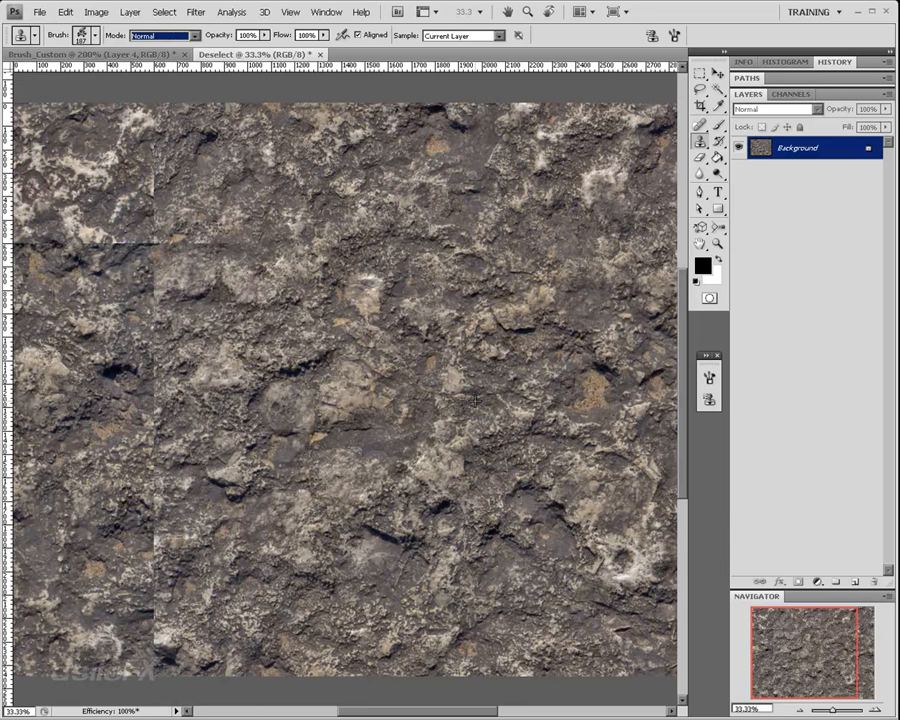
left_click(447, 414, "alt")
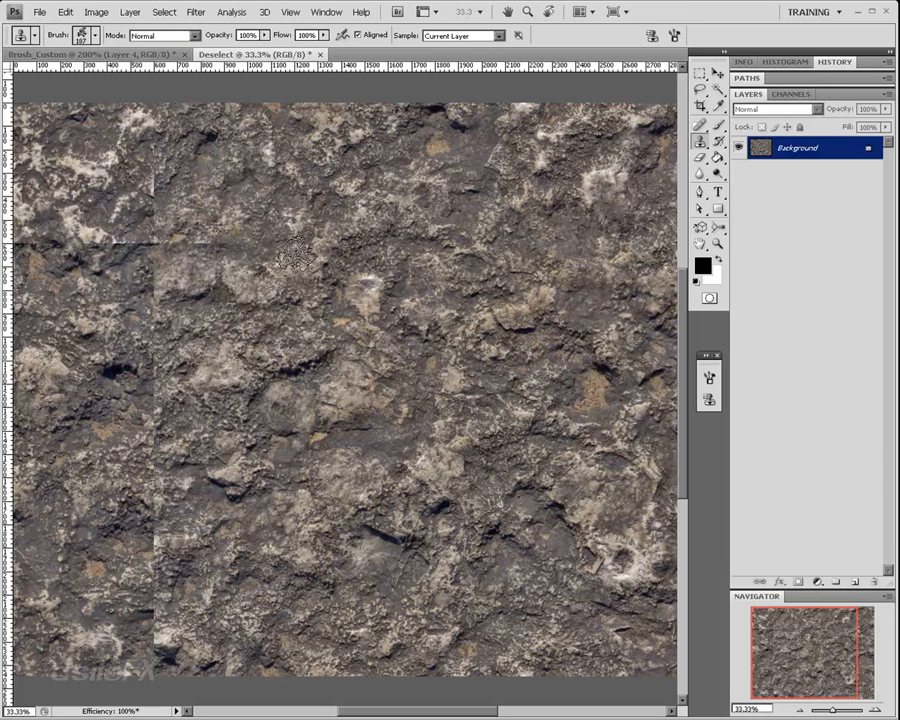
mouse_move(295, 258)
left_mouse_down()
mouse_move(140, 248)
mouse_move(167, 293)
mouse_move(170, 280)
mouse_move(148, 338)
mouse_move(192, 346)
mouse_move(193, 375)
mouse_move(312, 348)
mouse_move(210, 340)
mouse_move(157, 365)
mouse_move(165, 403)
mouse_move(142, 496)
mouse_move(146, 540)
left_mouse_up()
left_click(488, 326, "alt")
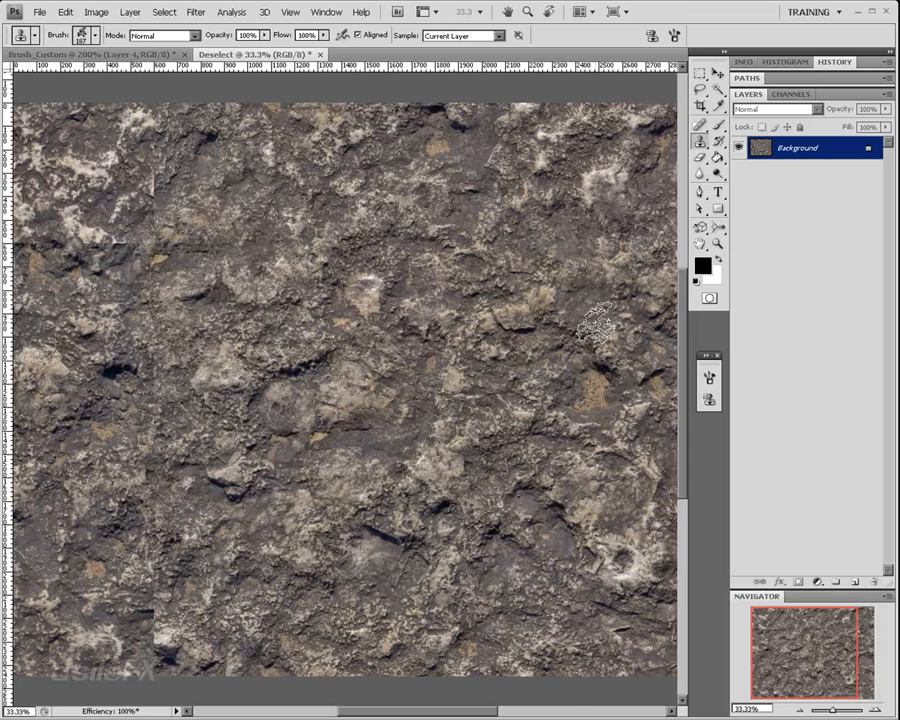
Step: Raise the clone brush's scatter to 459%
left_click(709, 377)
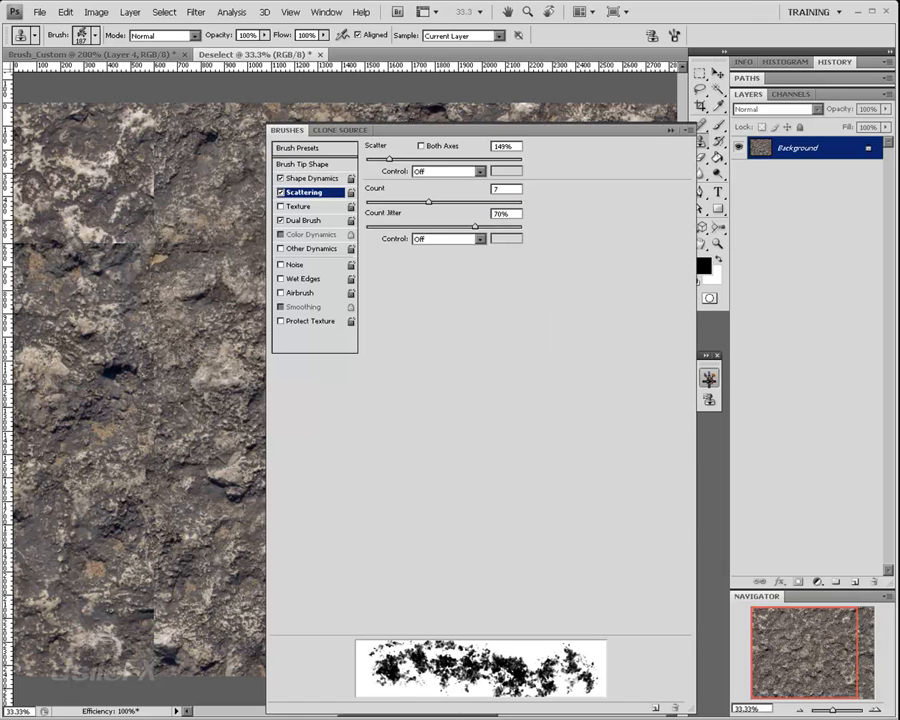
left_click_drag(399, 158, 437, 158)
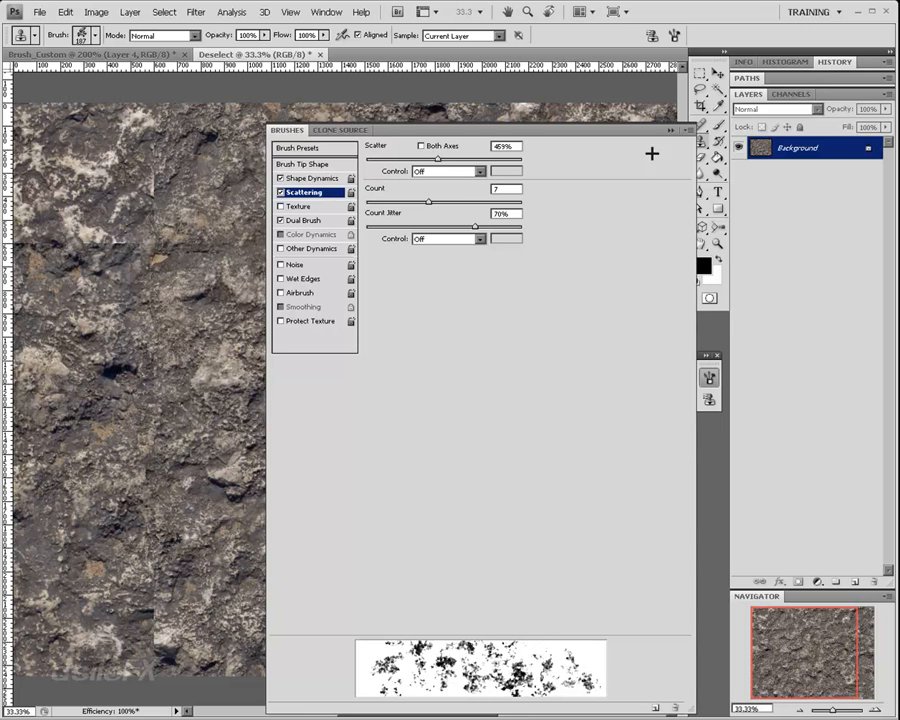
left_click(671, 130)
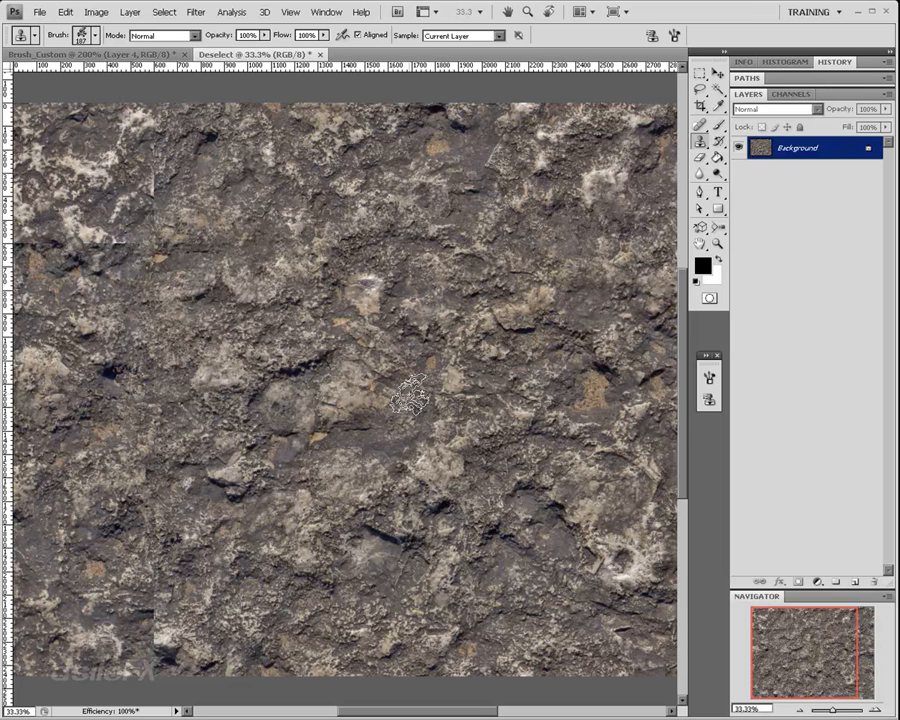
Step: Lower the clone brush's scatter to 216%
left_click(709, 374)
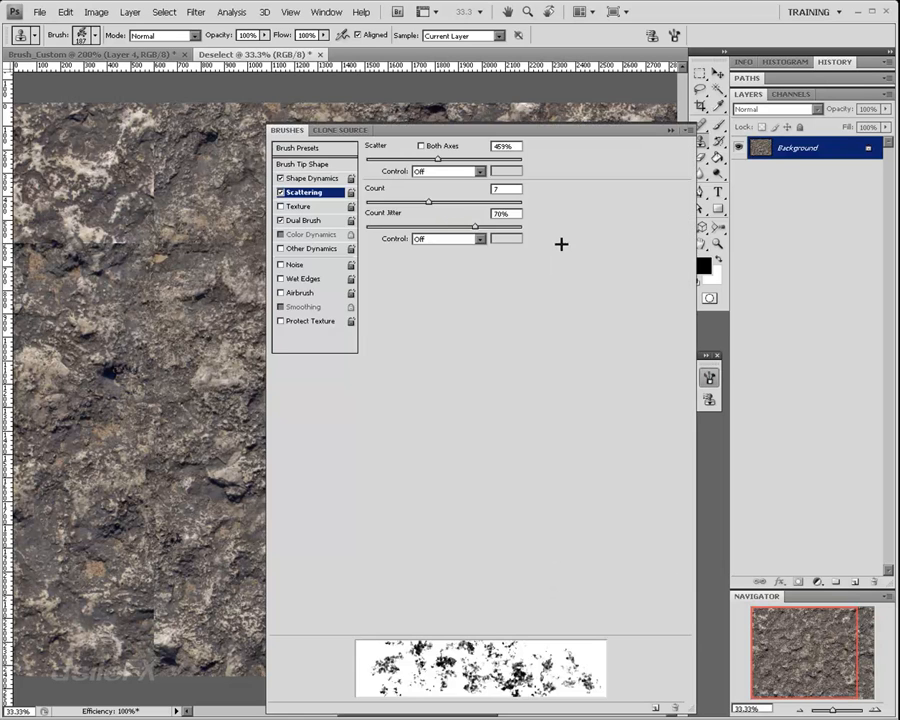
mouse_move(406, 155)
left_mouse_down()
mouse_move(416, 158)
mouse_move(397, 159)
left_mouse_up()
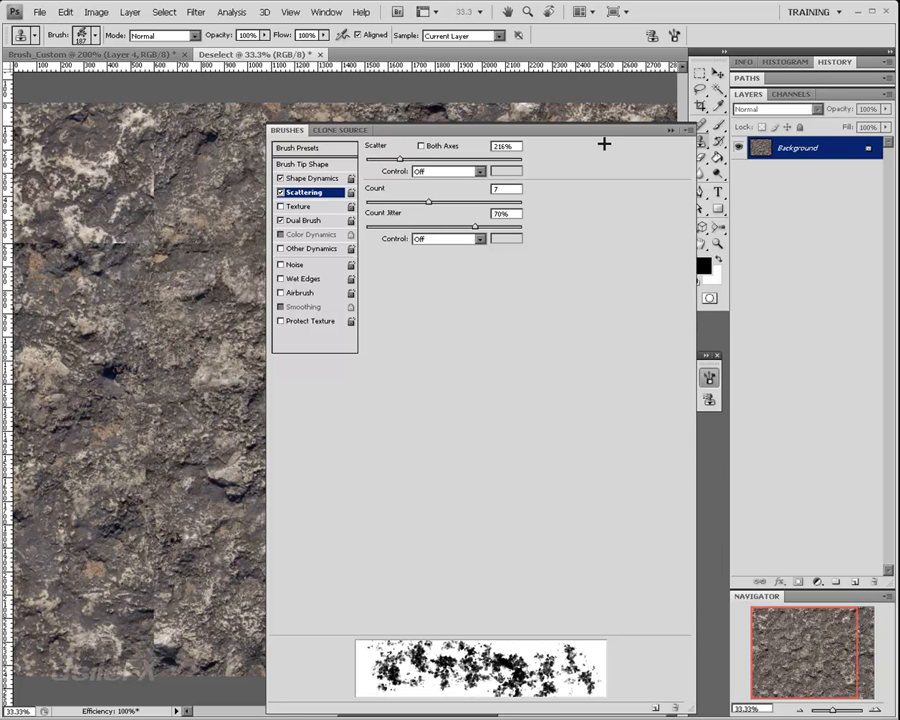
left_click(669, 130)
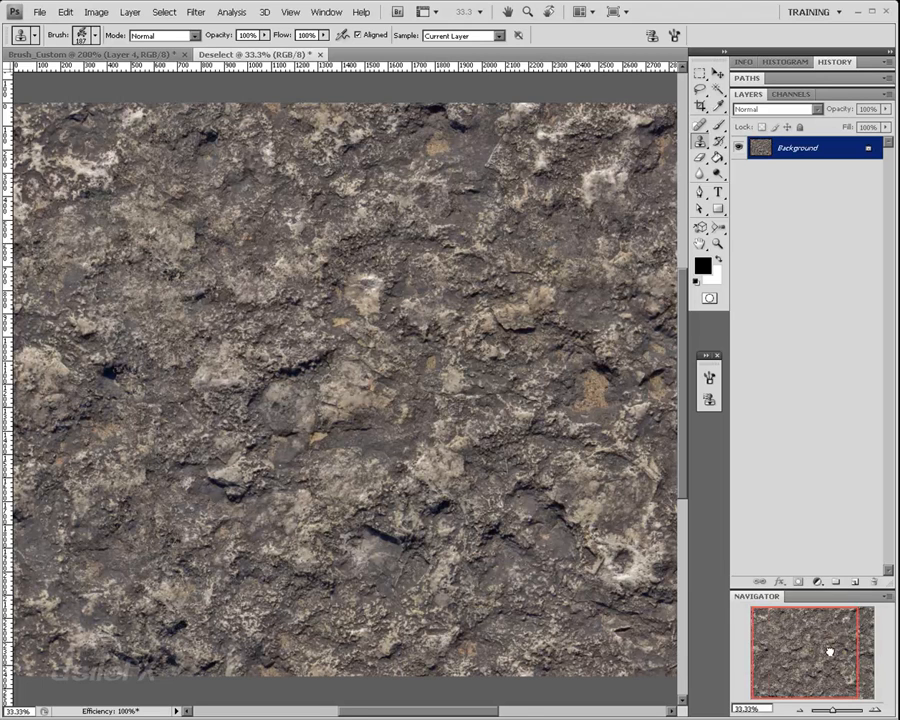
left_click_drag(828, 649, 876, 651)
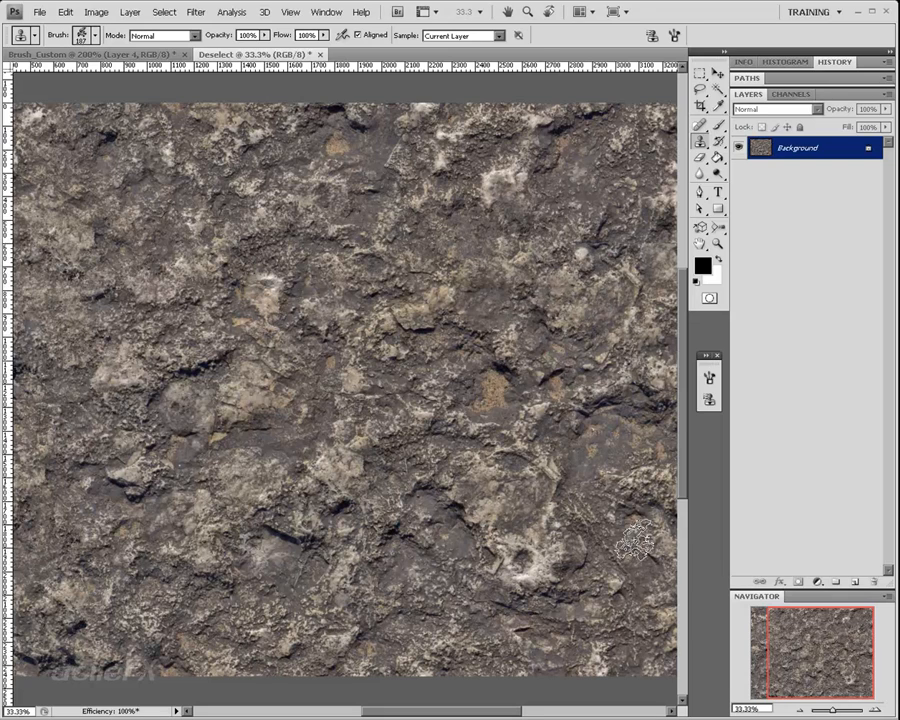
left_click_drag(801, 630, 768, 619)
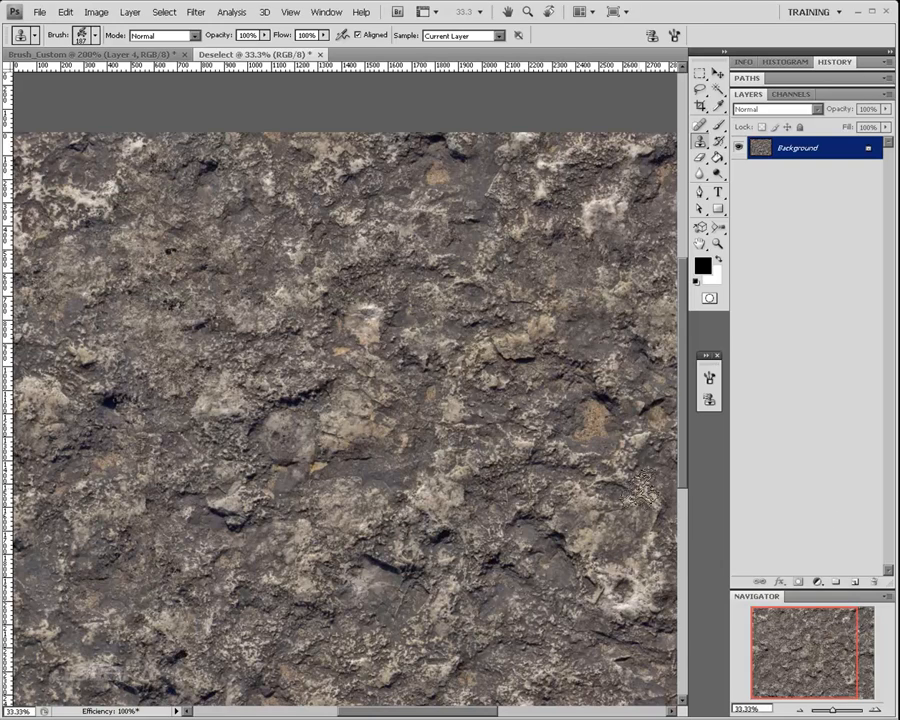
mouse_move(804, 675)
left_mouse_down()
mouse_move(816, 655)
mouse_move(846, 669)
mouse_move(828, 655)
mouse_move(806, 661)
left_mouse_up()
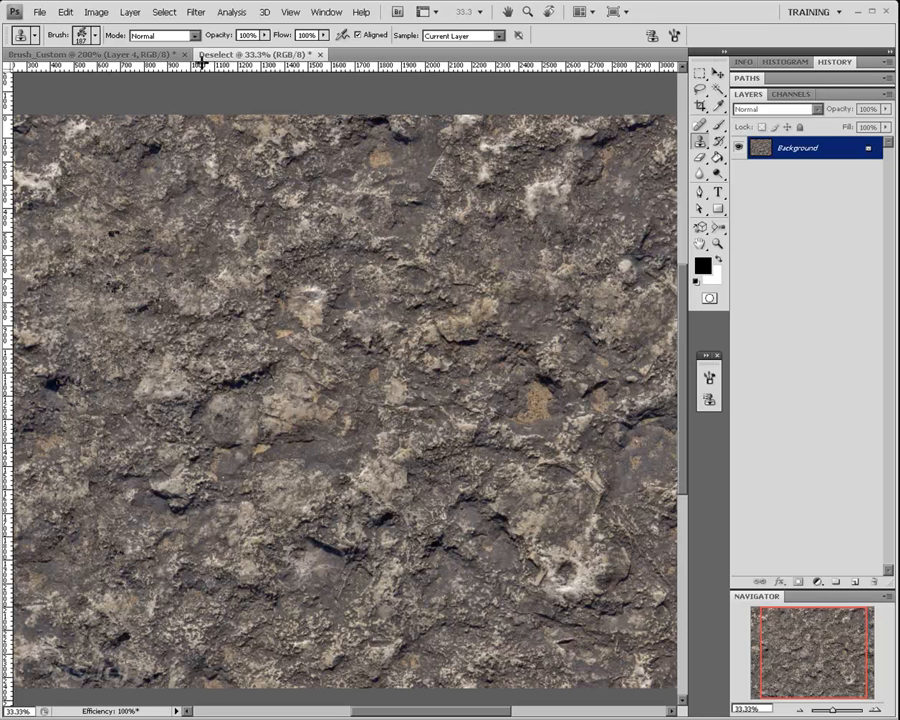
Step: Try a cloned stroke in Color Burn mode across the upper part of the rock texture, and undo it
left_click(188, 36)
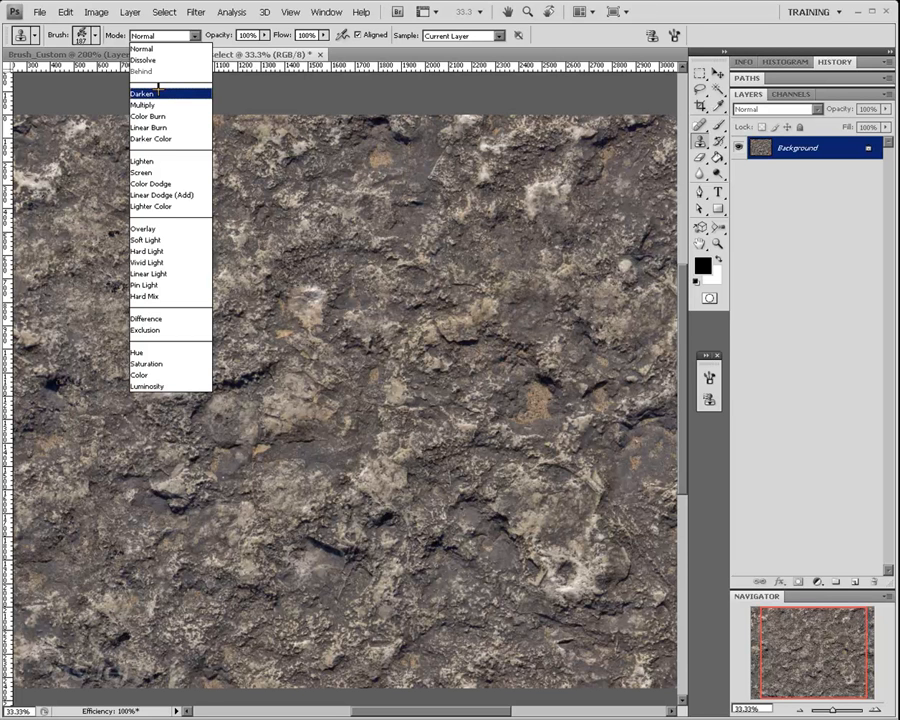
left_click(170, 116)
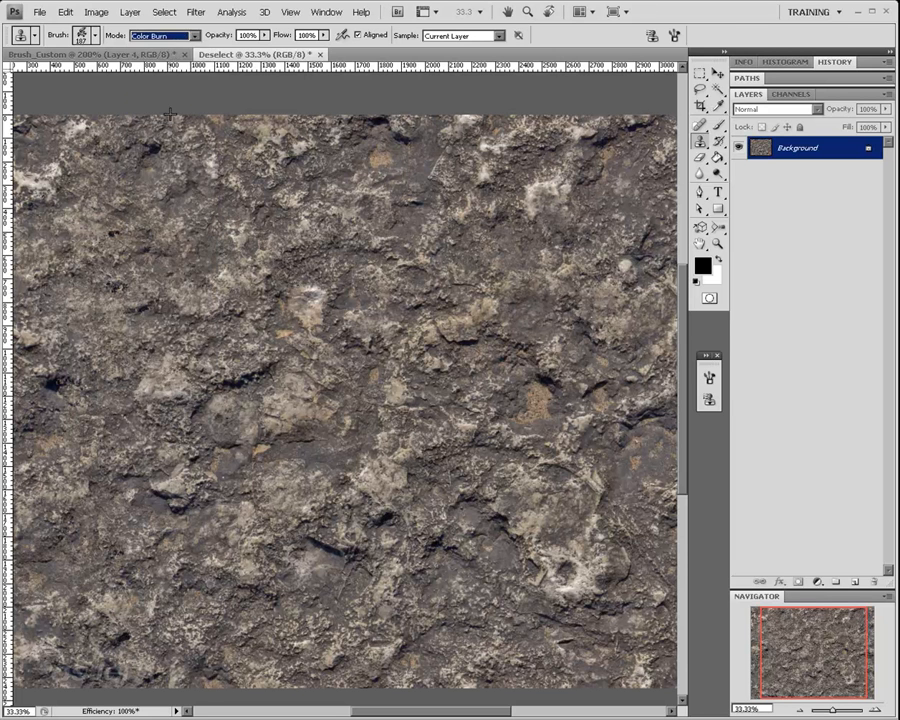
left_click(361, 214, "alt")
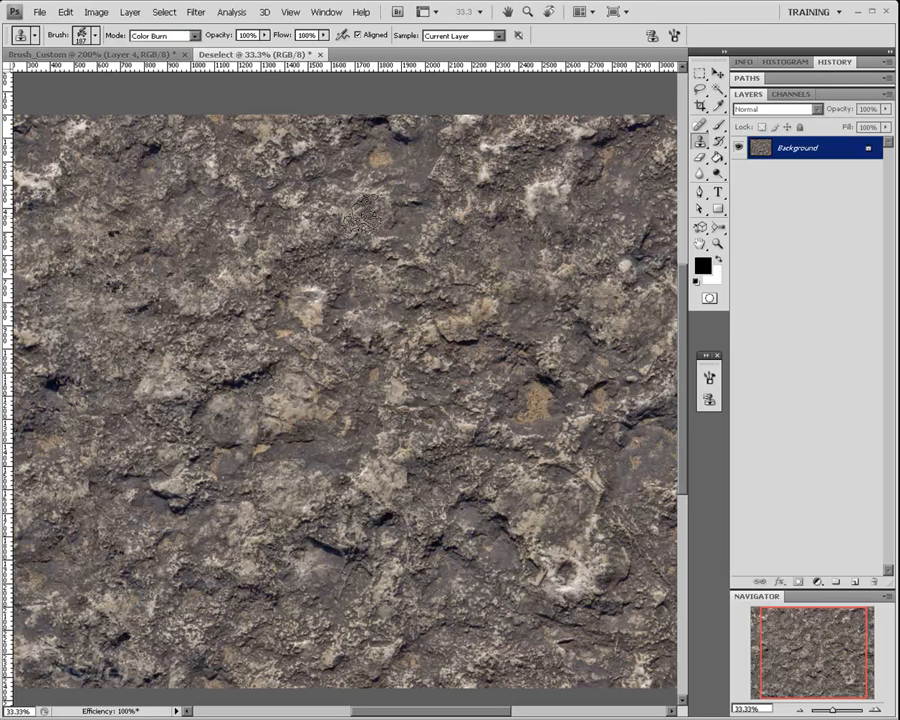
left_click_drag(341, 217, 212, 232)
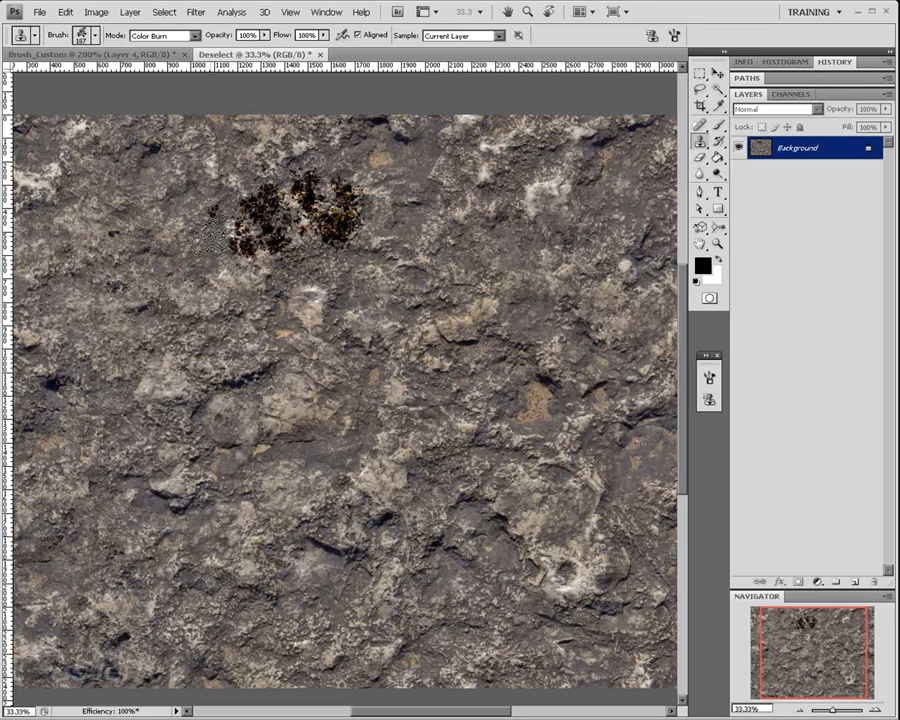
key("ctrl+z")
Step: Switch the clone mode to Screen and brush cloned rock detail diagonally over the upper-left area of the texture
left_click(196, 36)
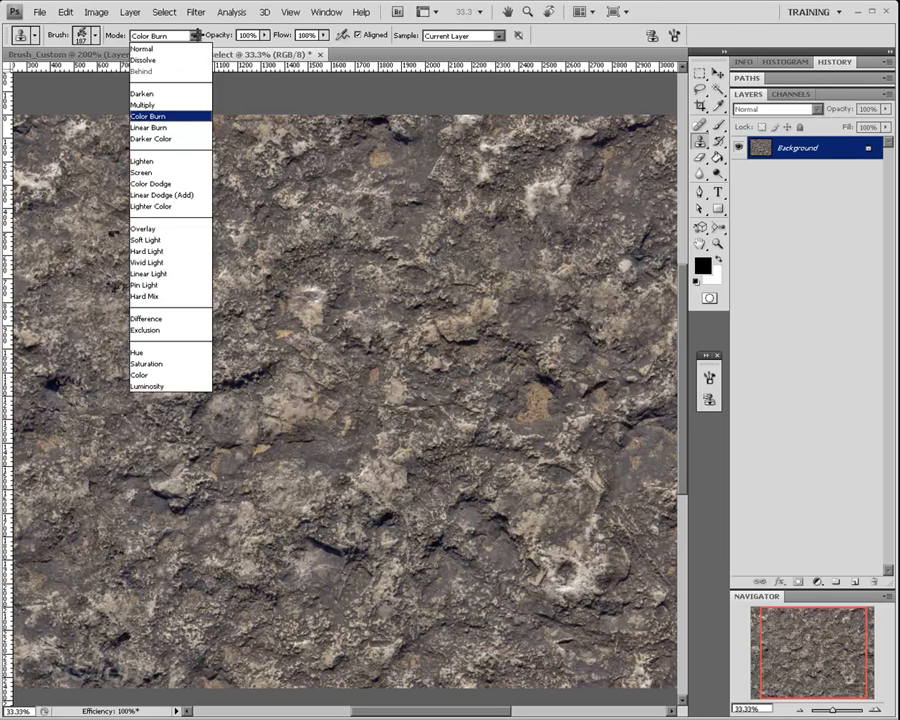
left_click(185, 175)
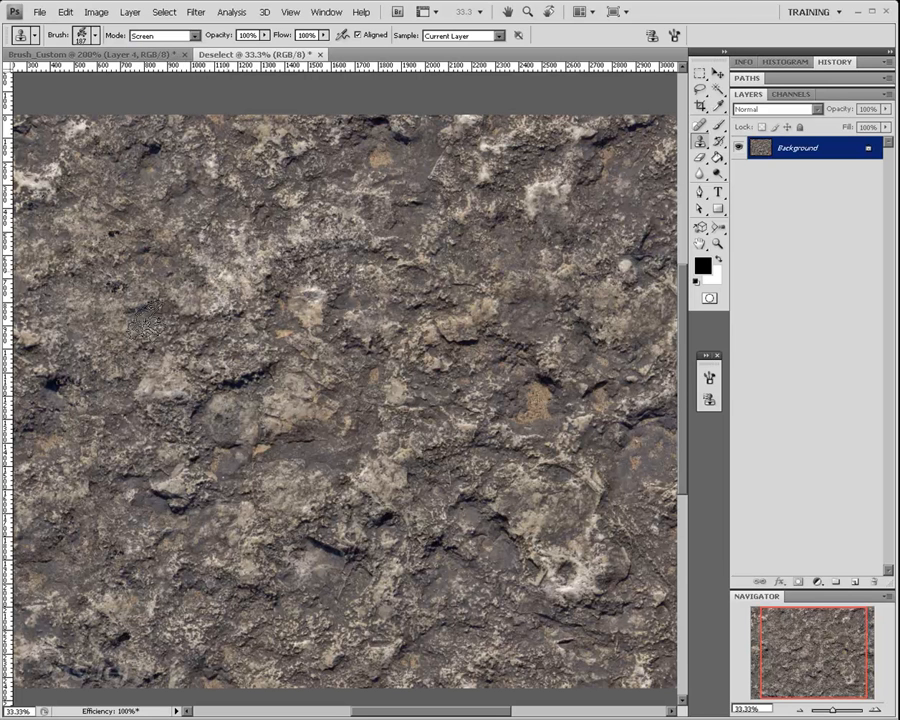
mouse_move(215, 303)
left_mouse_down()
mouse_move(145, 320)
mouse_move(85, 385)
mouse_move(70, 411)
left_mouse_up()
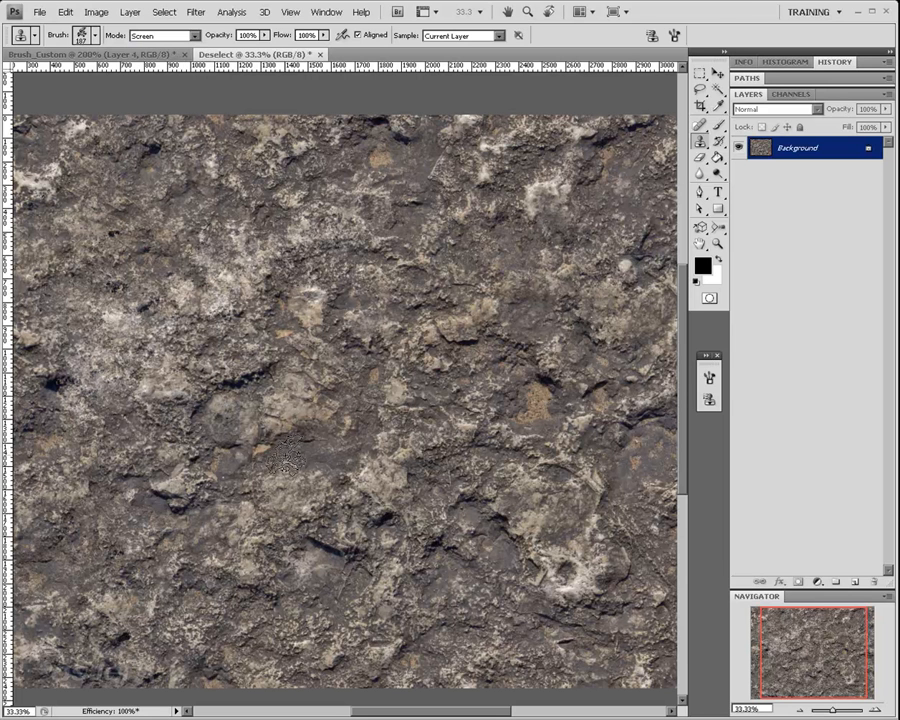
Step: Undo the Screen-mode stroke and clone lighter rock detail in Lighten mode over the dark cracks and orange patches around the texture's centre
key("ctrl+z")
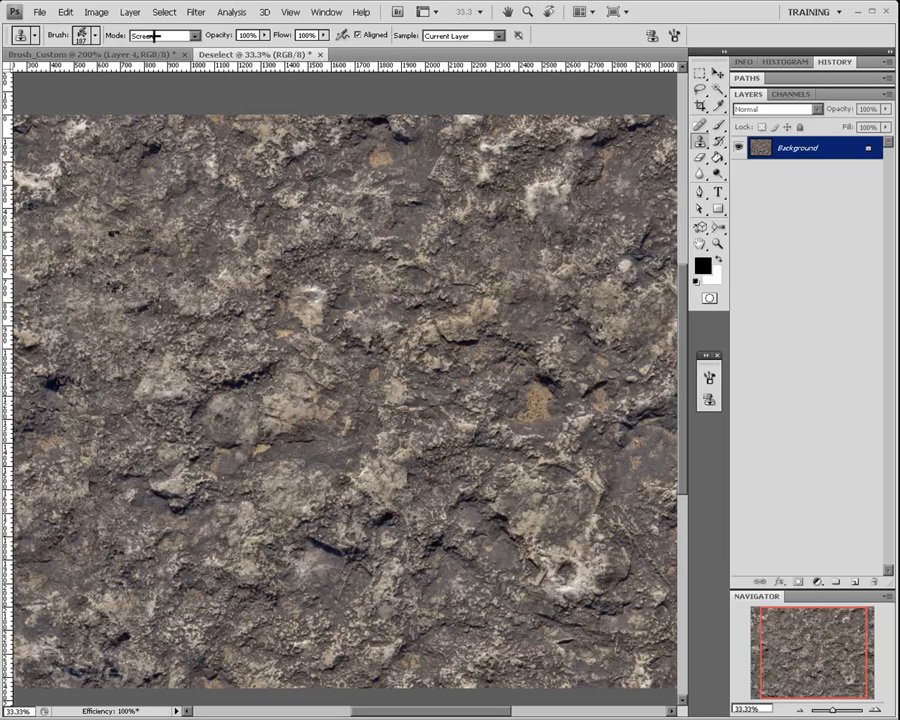
left_click(155, 35)
left_click(192, 161)
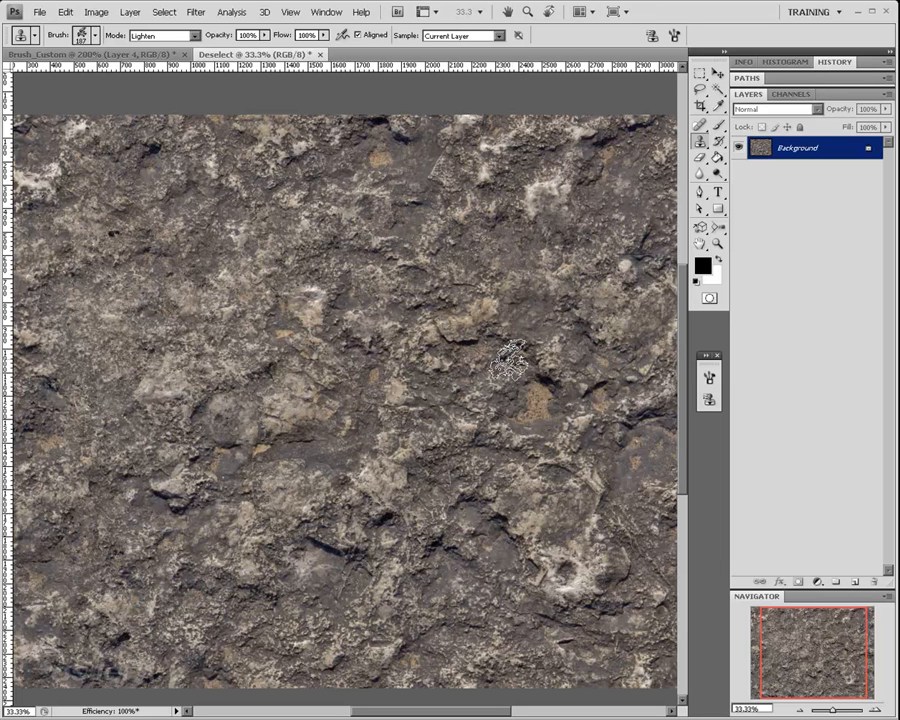
mouse_move(498, 372)
left_mouse_down()
mouse_move(403, 342)
mouse_move(435, 432)
mouse_move(411, 464)
mouse_move(501, 447)
mouse_move(476, 525)
mouse_move(506, 520)
mouse_move(493, 545)
mouse_move(579, 402)
left_mouse_up()
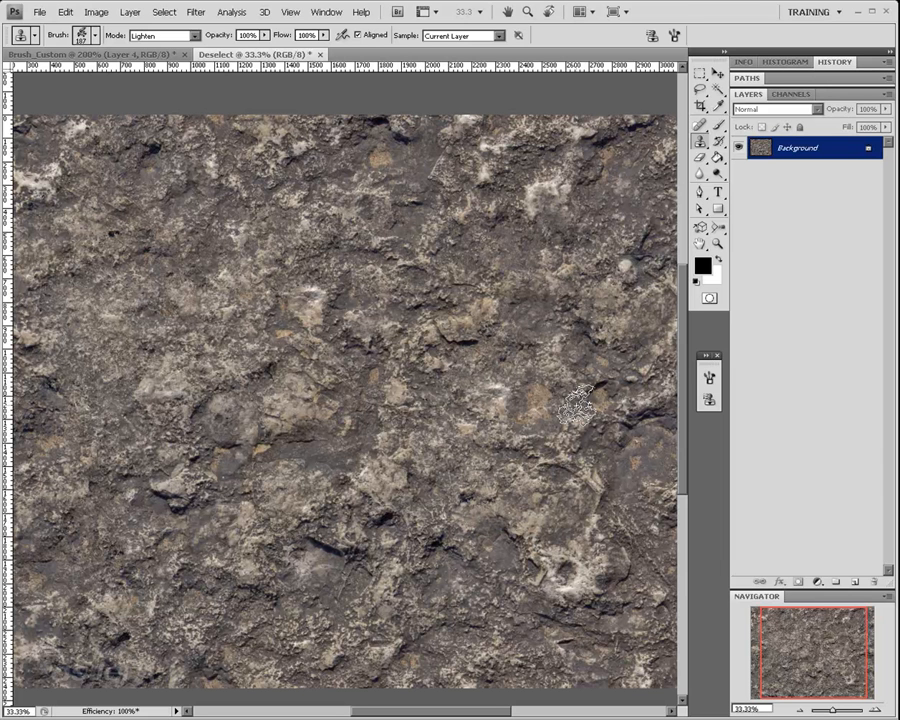
left_click(293, 388, "alt")
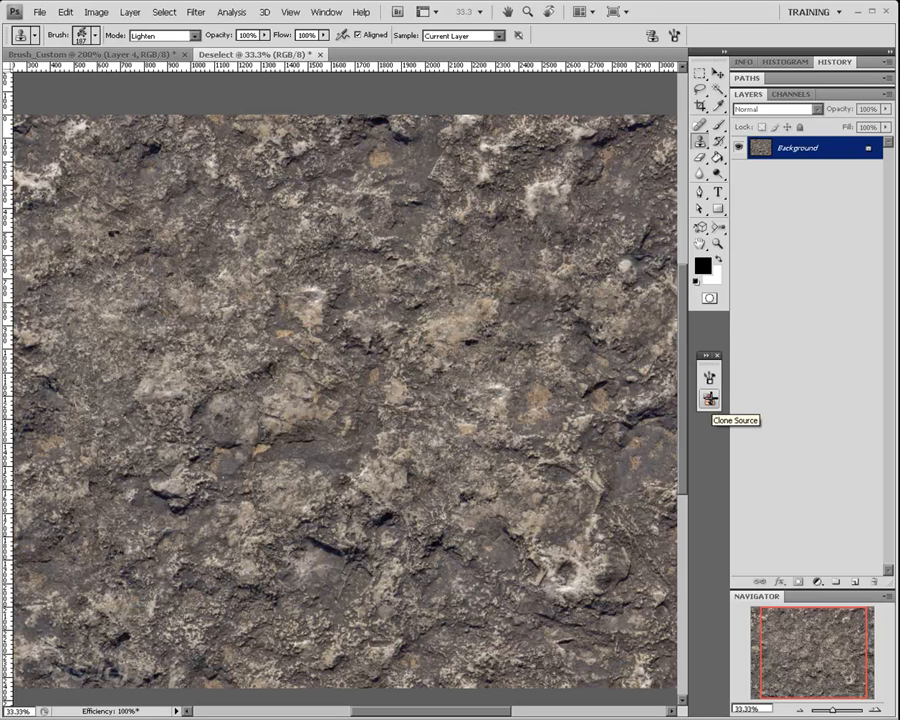
Step: Rotate the first clone source by 180° and clone in Normal mode over the centre-left area of the texture
left_click(324, 12)
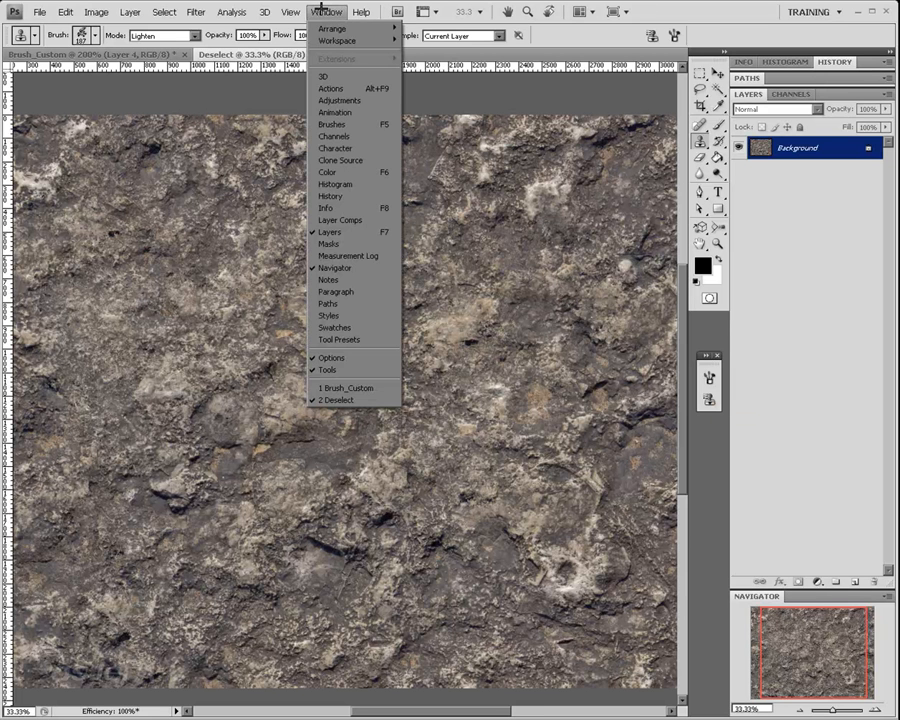
left_click(340, 160)
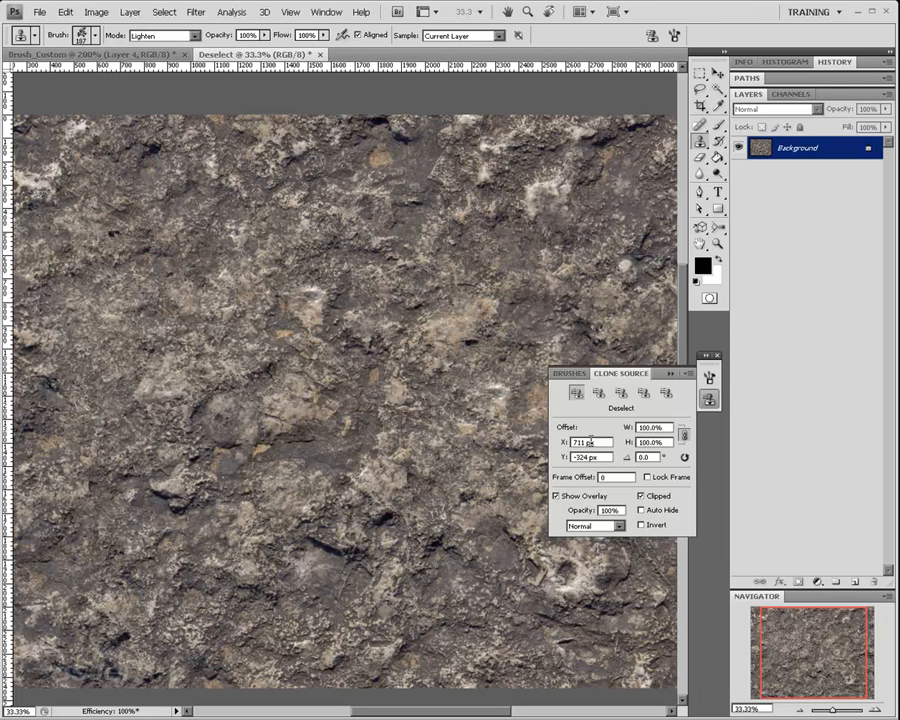
left_click(621, 393)
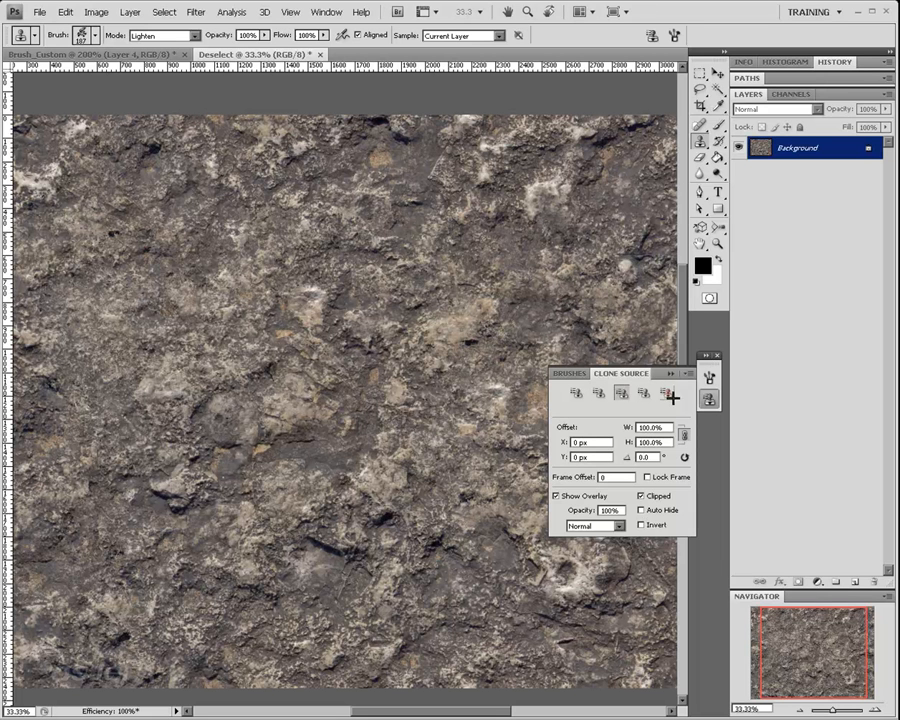
left_click(577, 393)
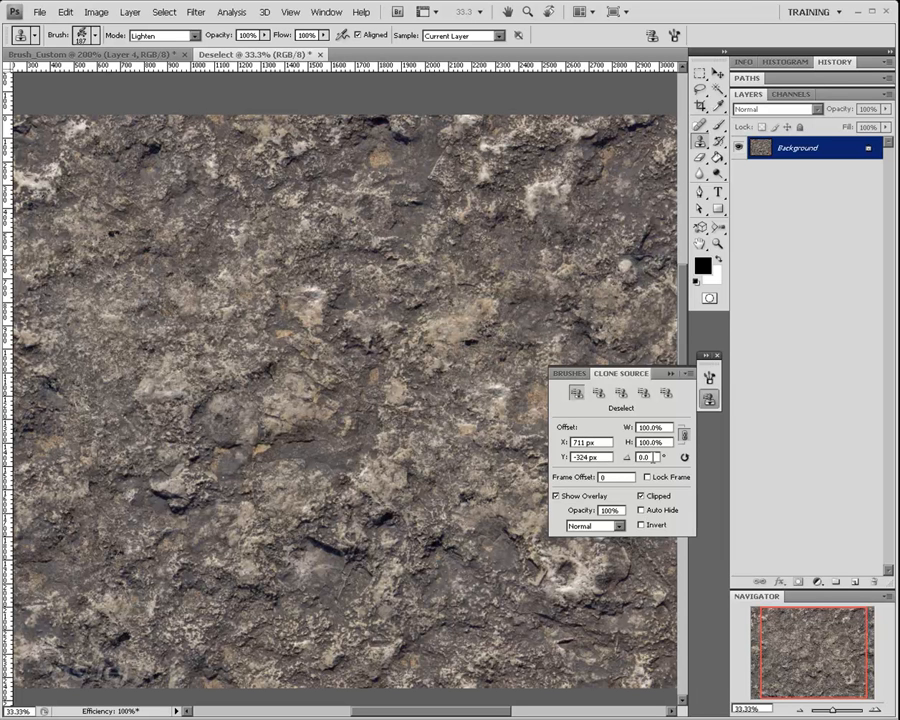
key("Tab")
type("180")
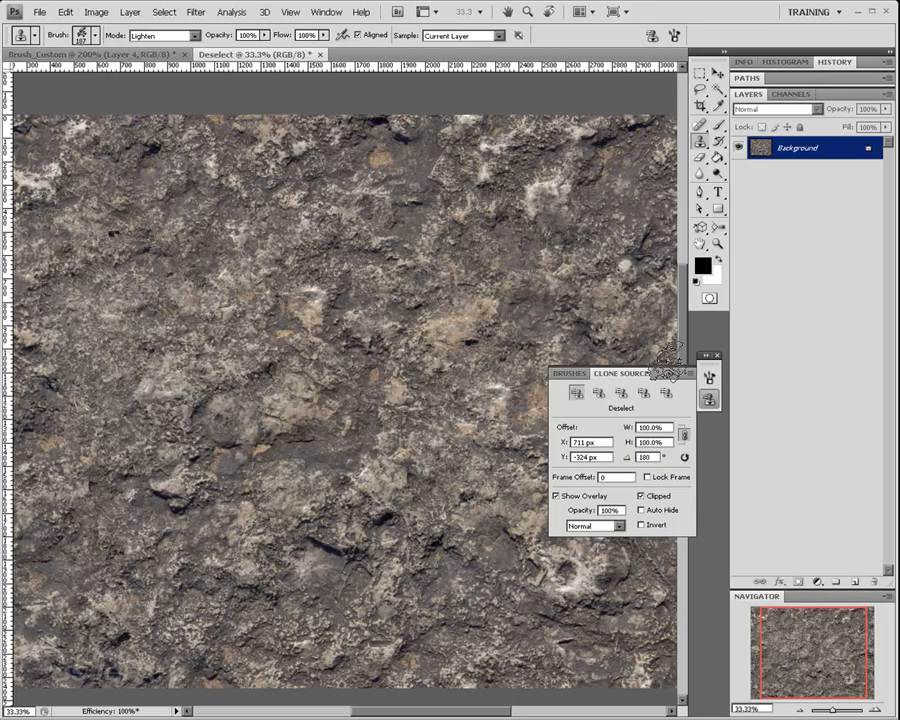
double_click(669, 368)
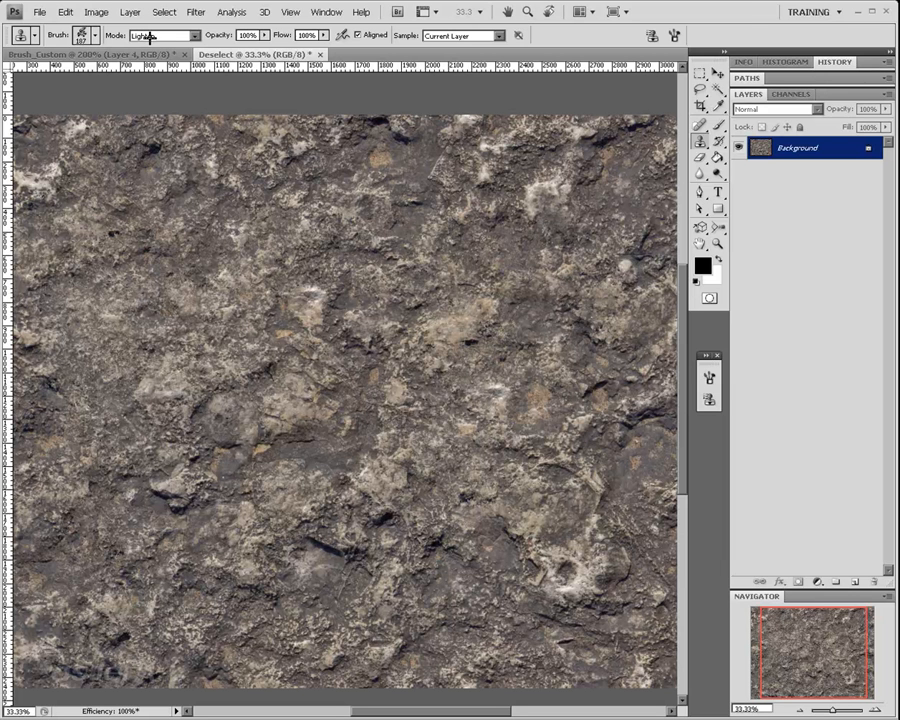
left_click(150, 36)
left_click(115, 44)
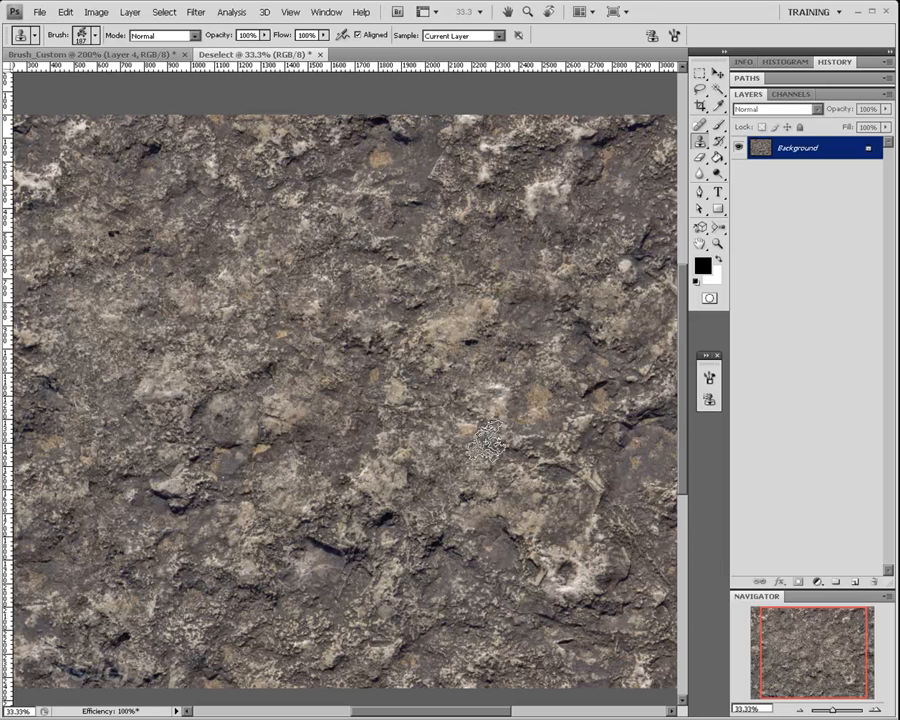
Step: Set the clone source's rotation to 45° and clone angled rock detail over the middle of the texture
left_click(709, 398)
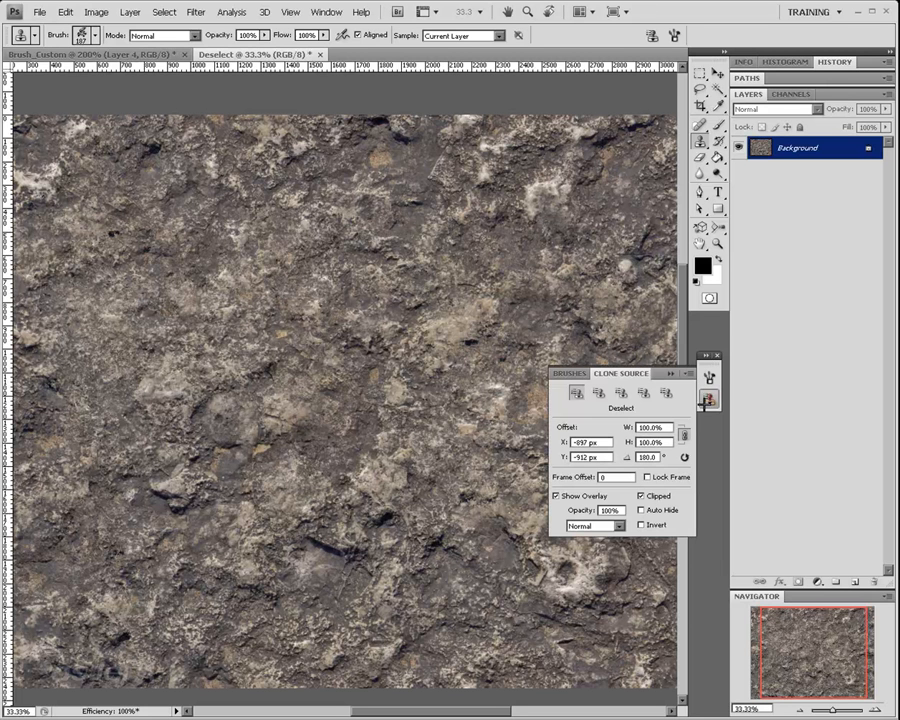
left_click(652, 457)
type("45")
double_click(636, 373)
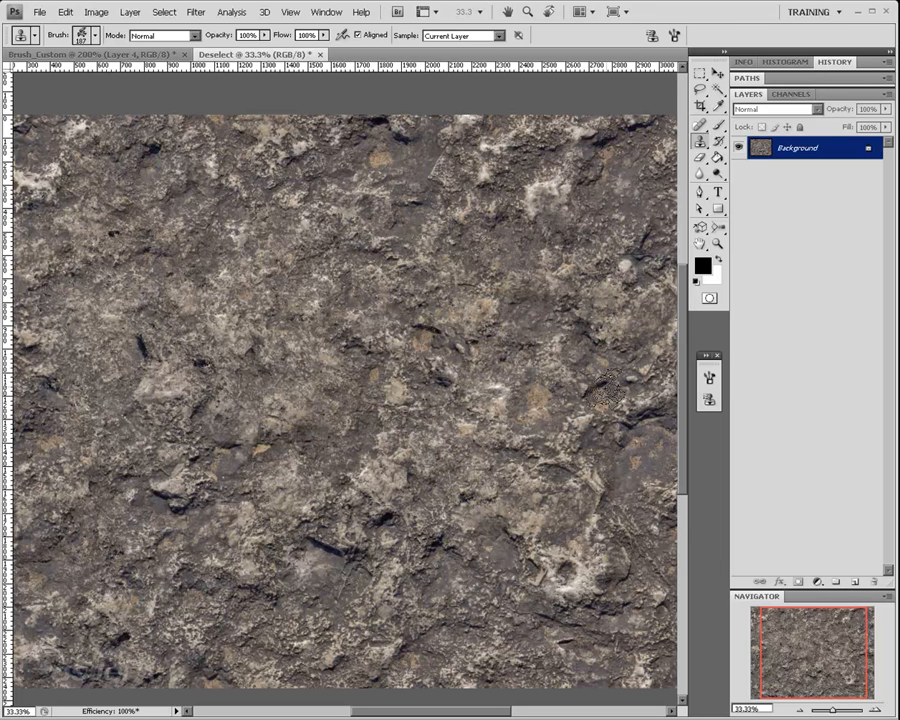
Step: Try a rectangular crop area around the orange patches in the right half of the texture, and cancel it
left_click(876, 708)
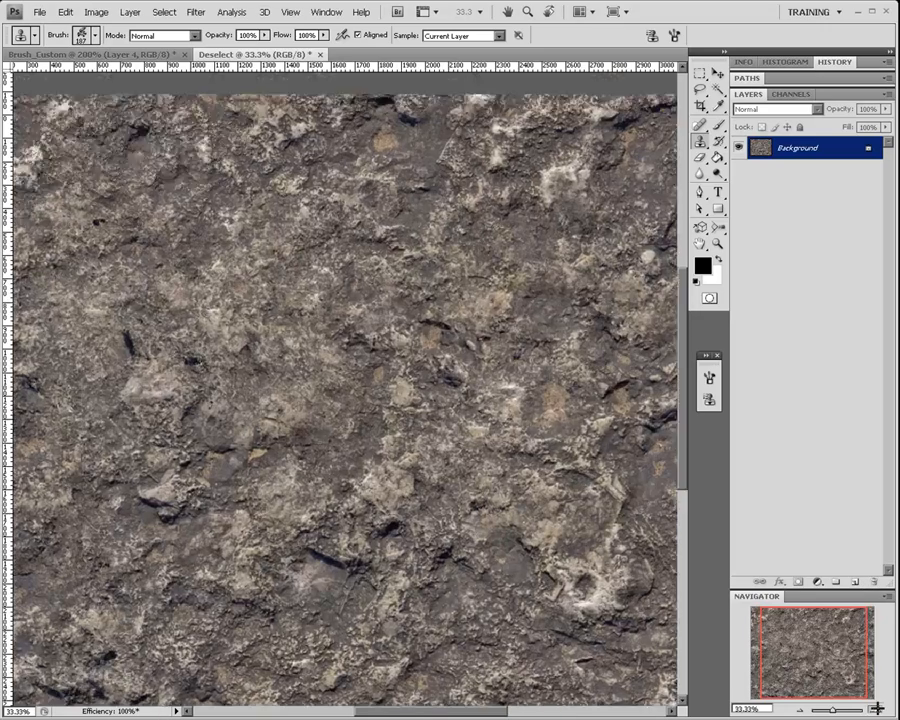
left_click(876, 708)
left_click_drag(811, 631, 839, 628)
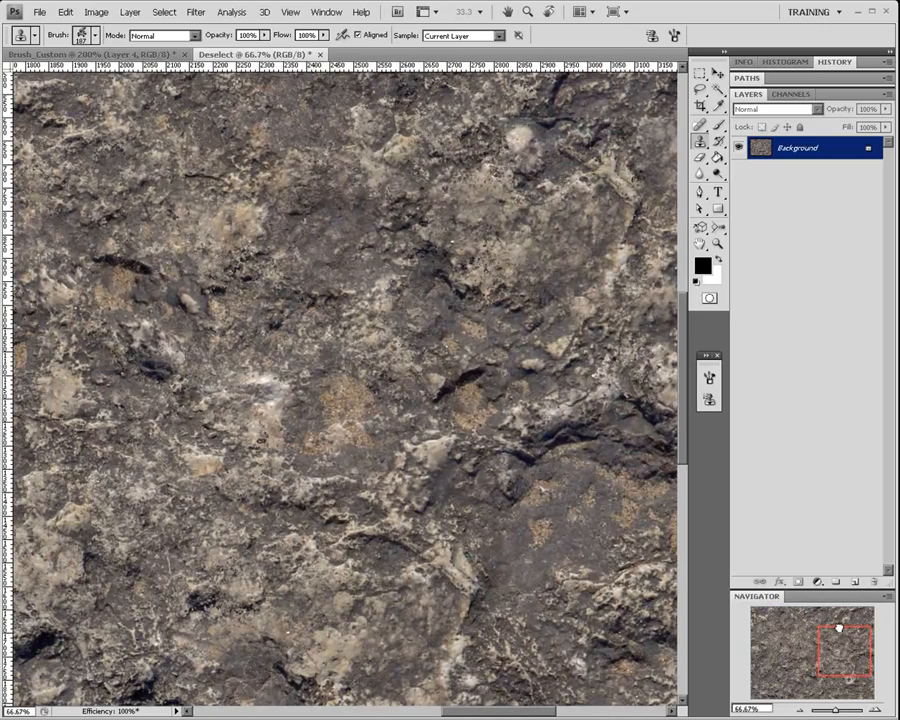
left_click(701, 74)
left_click(702, 106)
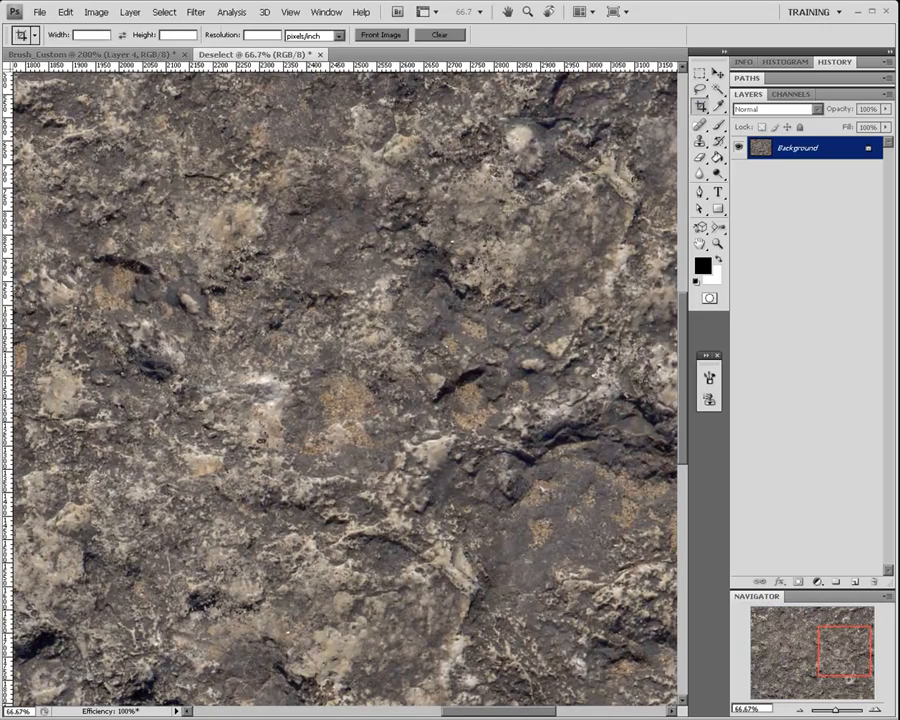
left_click_drag(59, 195, 544, 503)
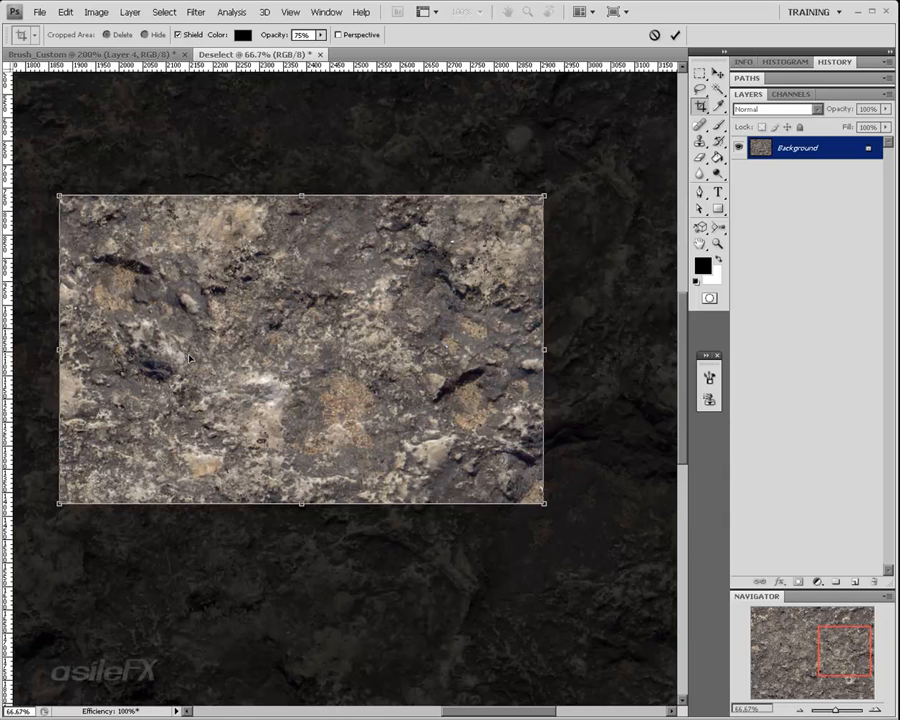
key("Escape")
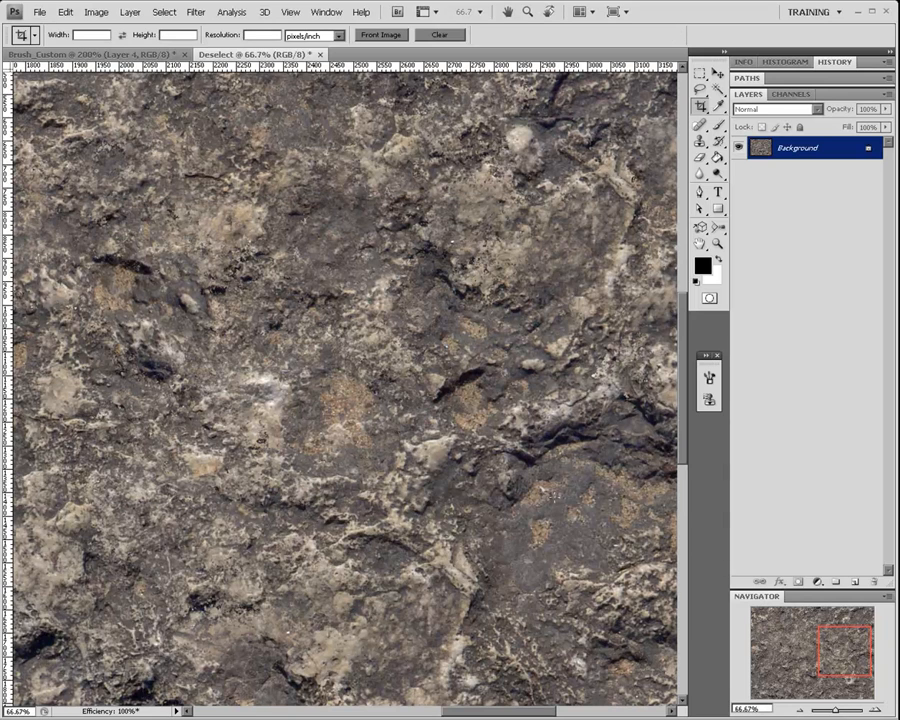
Step: Apply the Offset filter with -600 pixels horizontally and -600 pixels vertically, wrapping the texture around
left_click(800, 708)
left_click_drag(830, 640, 800, 645)
left_click(804, 707)
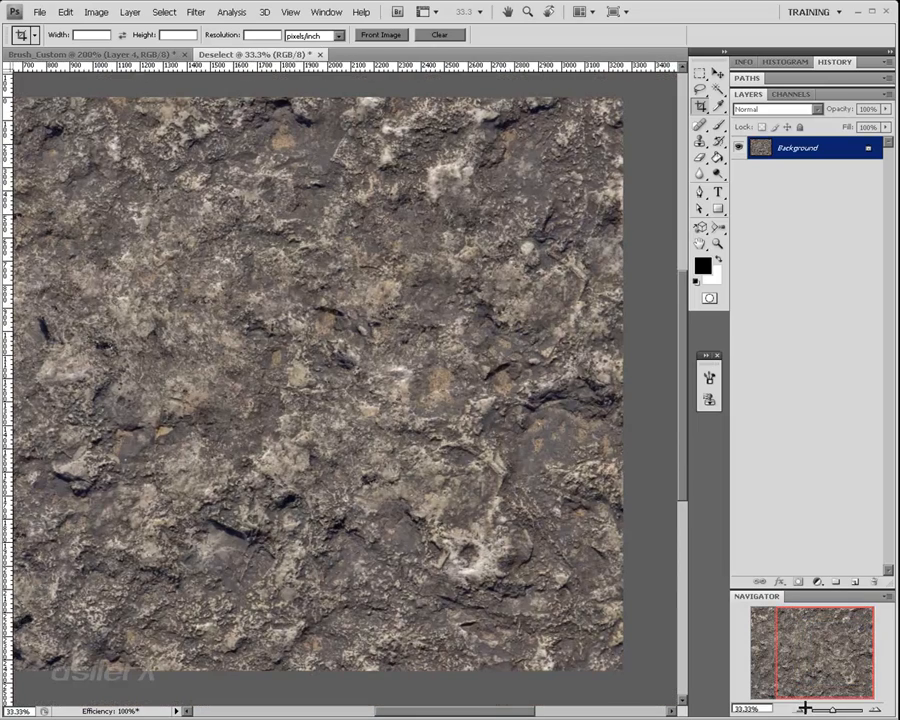
left_click_drag(804, 663, 796, 648)
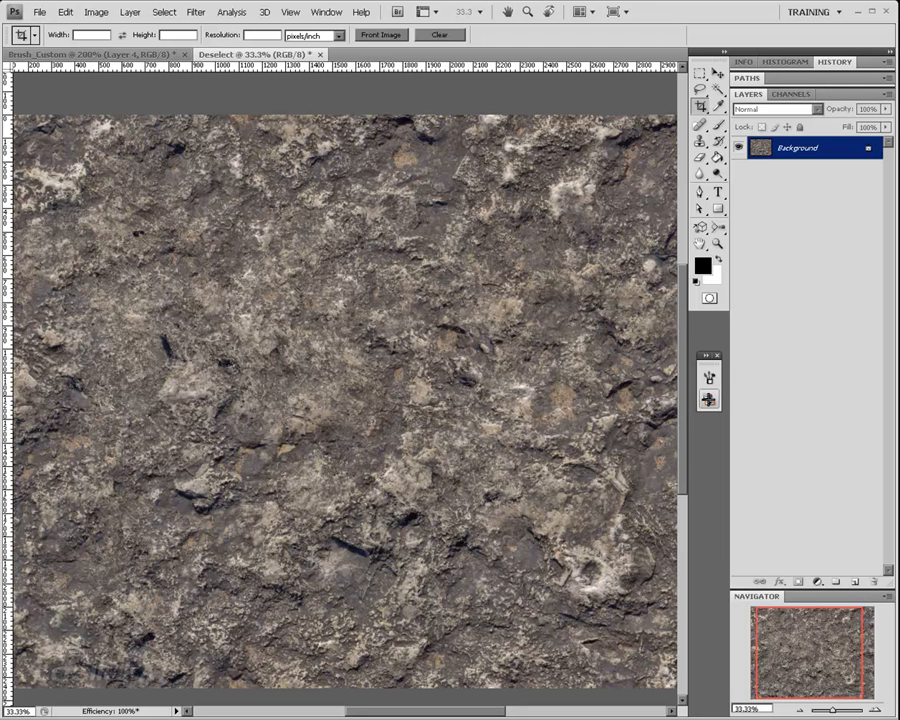
left_click(802, 626)
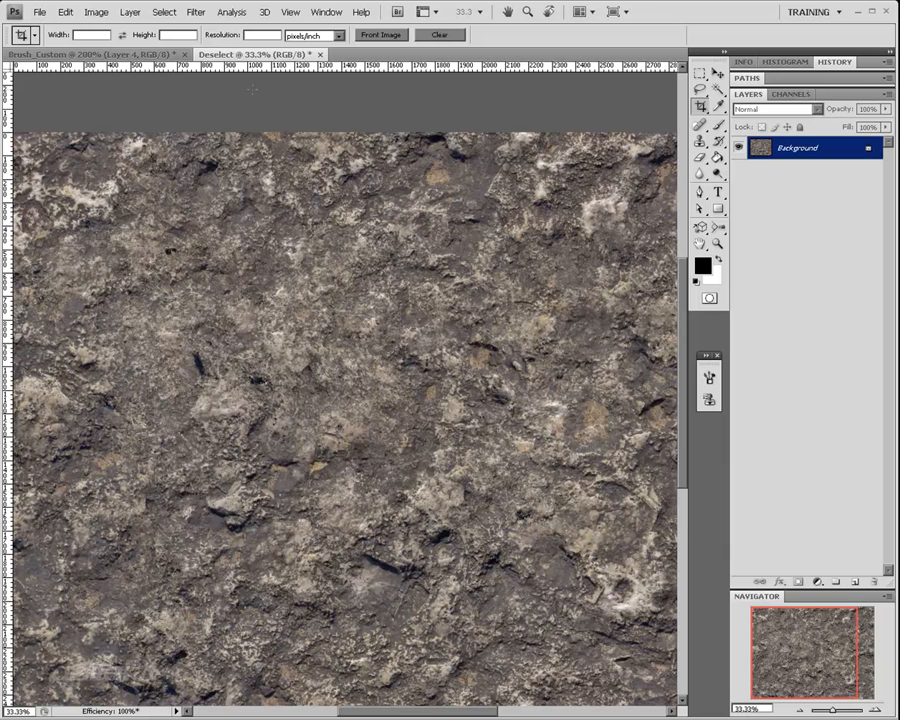
left_click(190, 13)
mouse_move(255, 272)
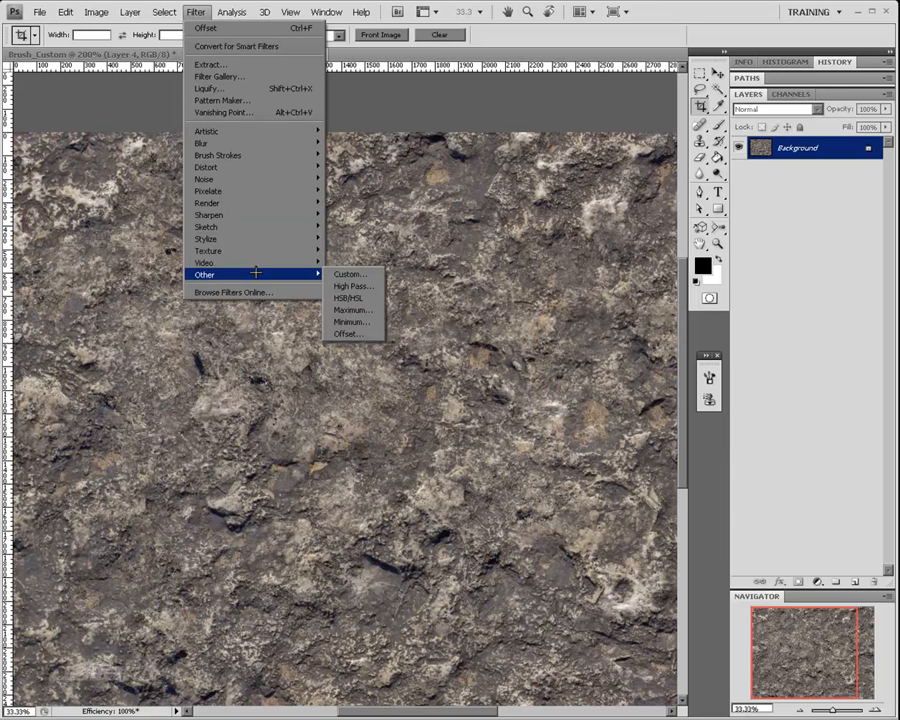
left_click(346, 333)
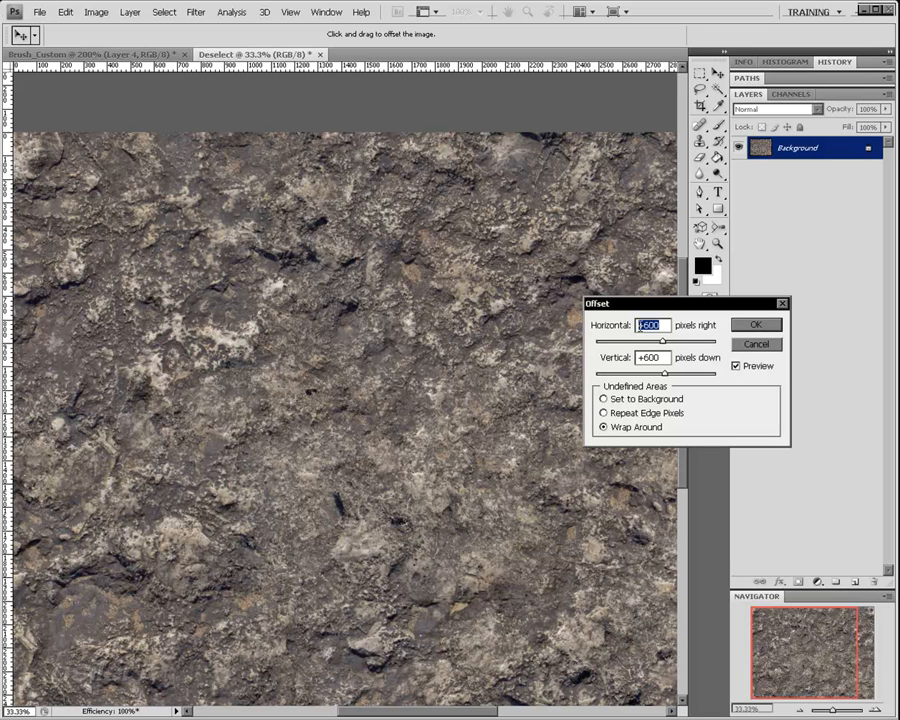
left_click(639, 325)
type("-")
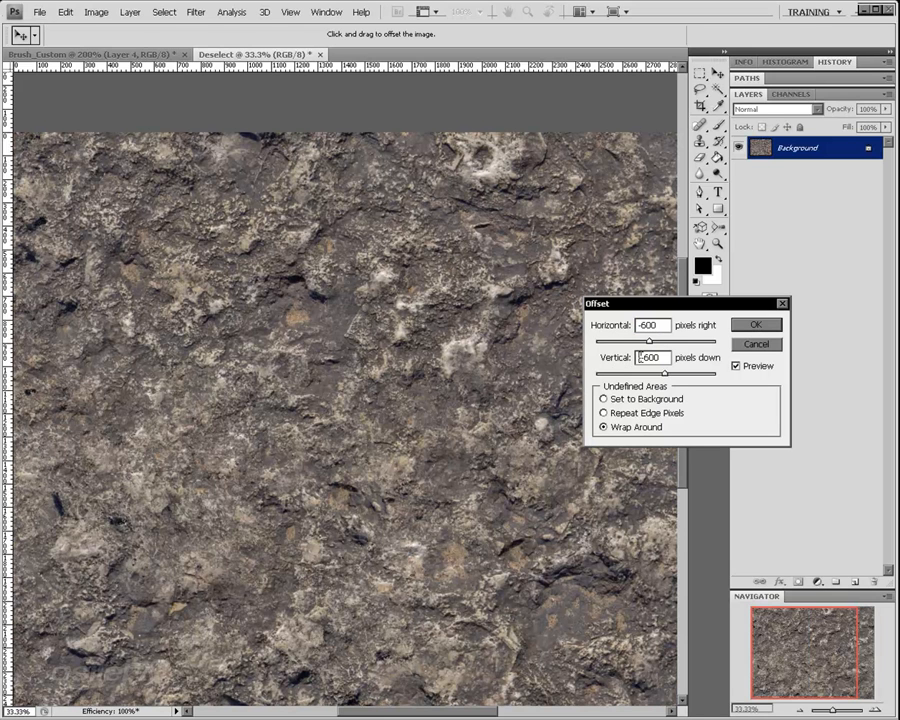
left_click_drag(642, 357, 620, 358)
type("-")
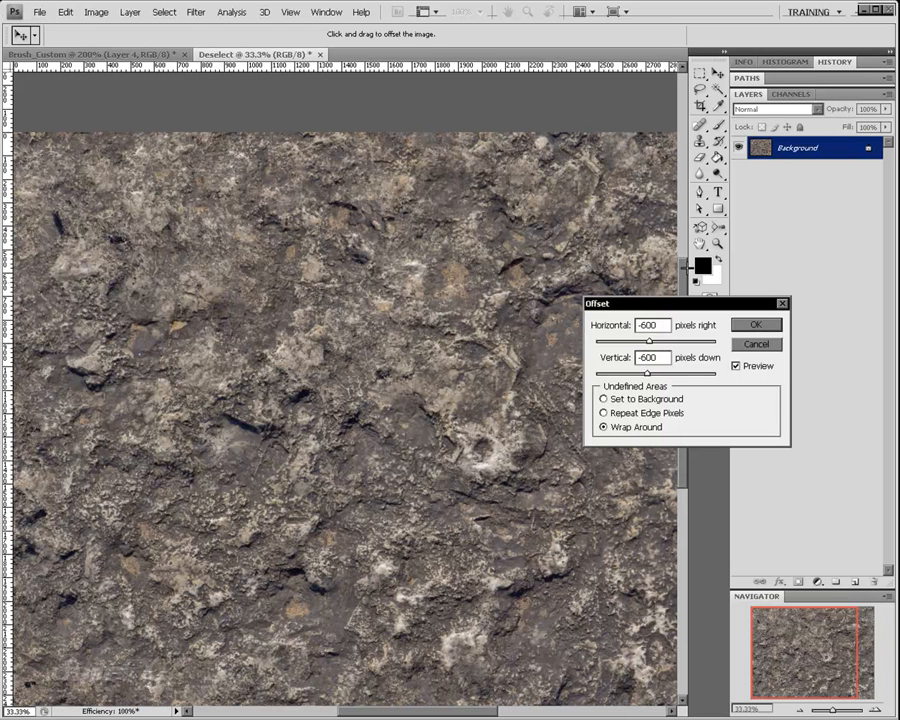
left_click(755, 324)
key("c")
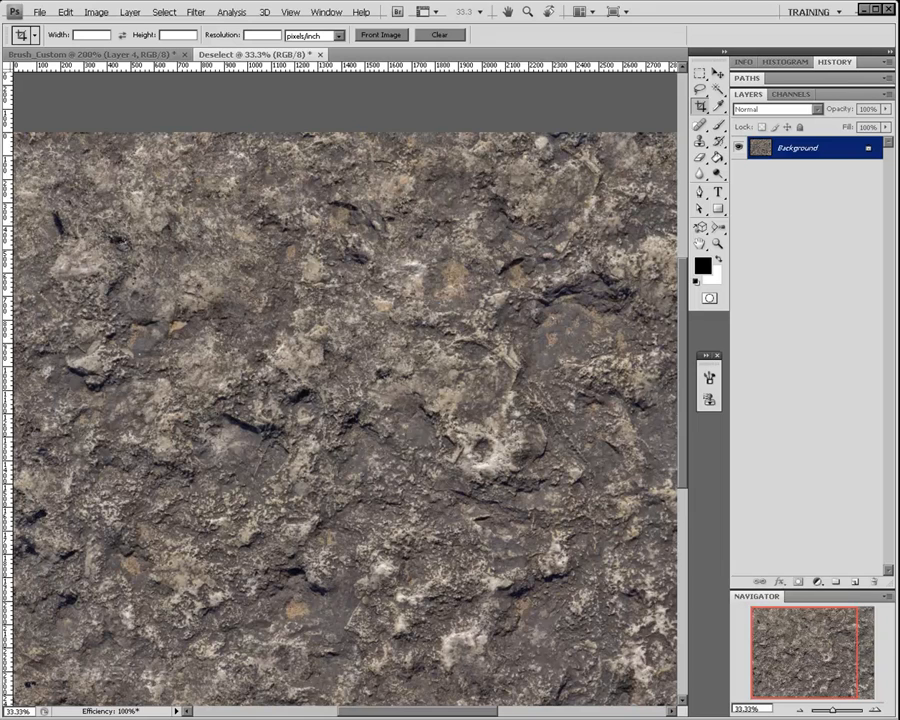
Step: Place a horizontal guide at about 1280 px and a vertical guide at about 2400 px across the rock texture
left_click_drag(795, 651, 841, 660)
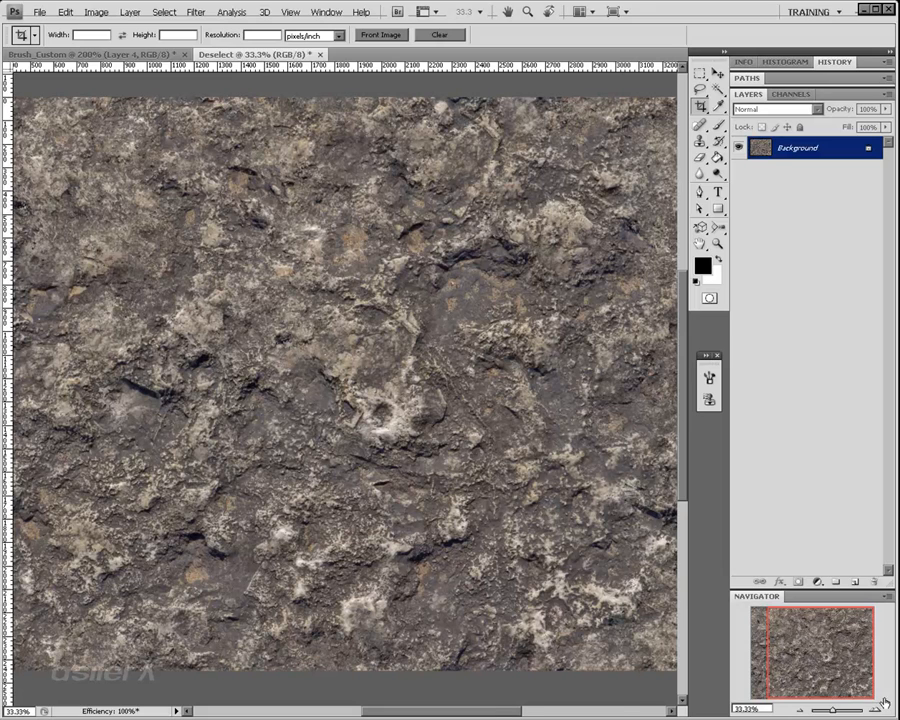
key("ctrl+plus")
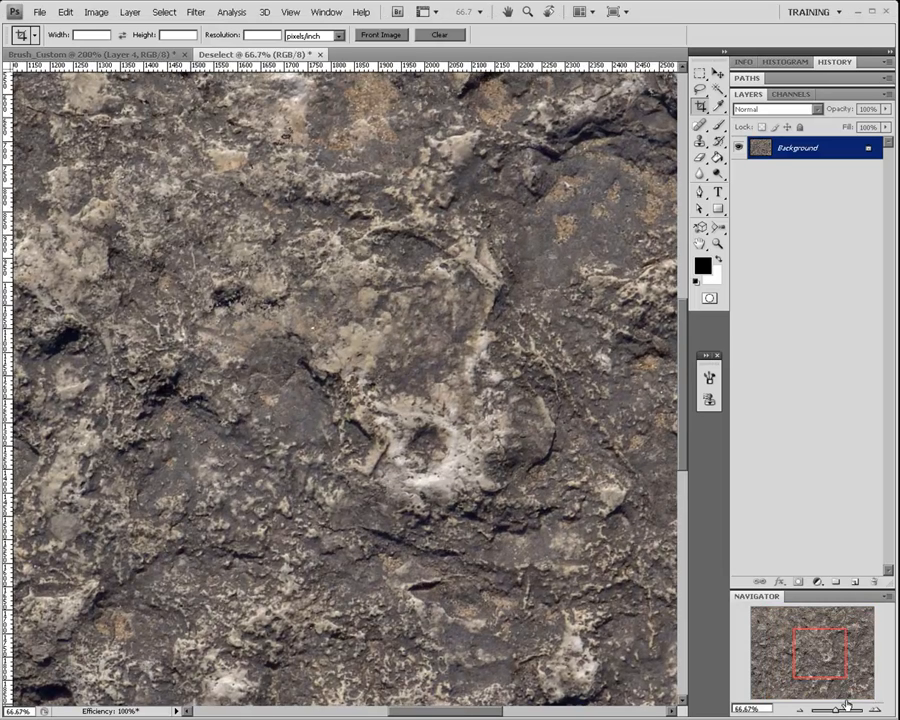
left_click_drag(834, 667, 858, 685)
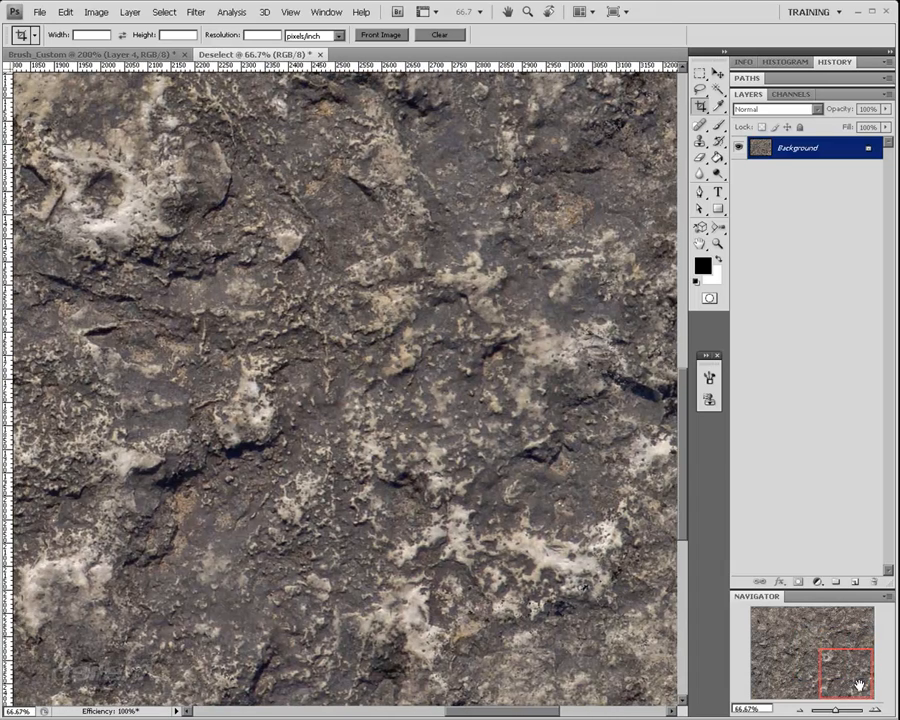
left_click_drag(858, 685, 823, 650)
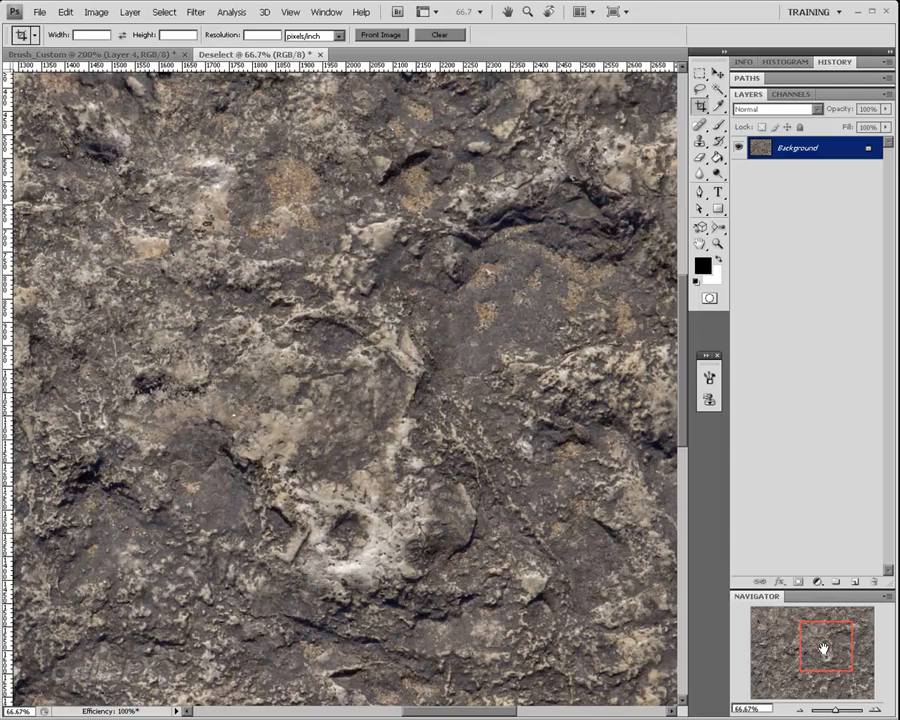
left_click_drag(823, 650, 847, 655)
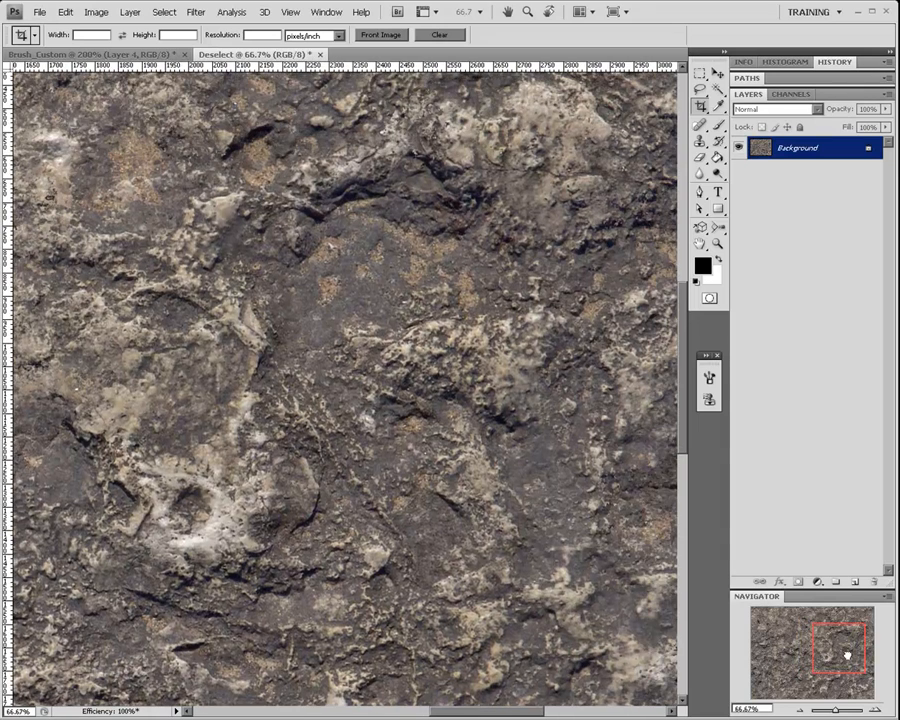
left_click_drag(468, 66, 468, 483)
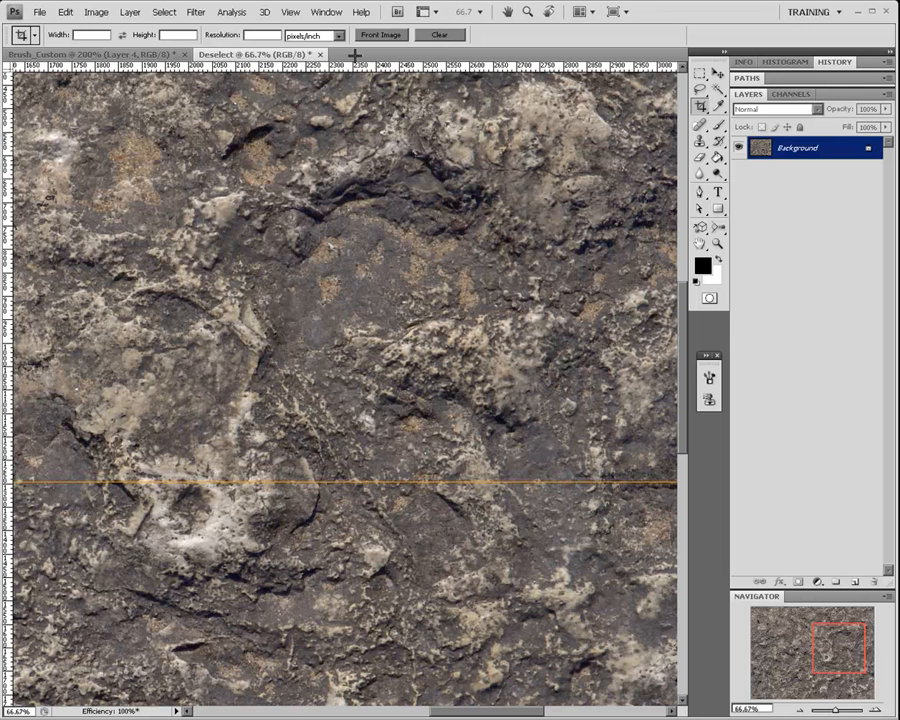
left_click(290, 12)
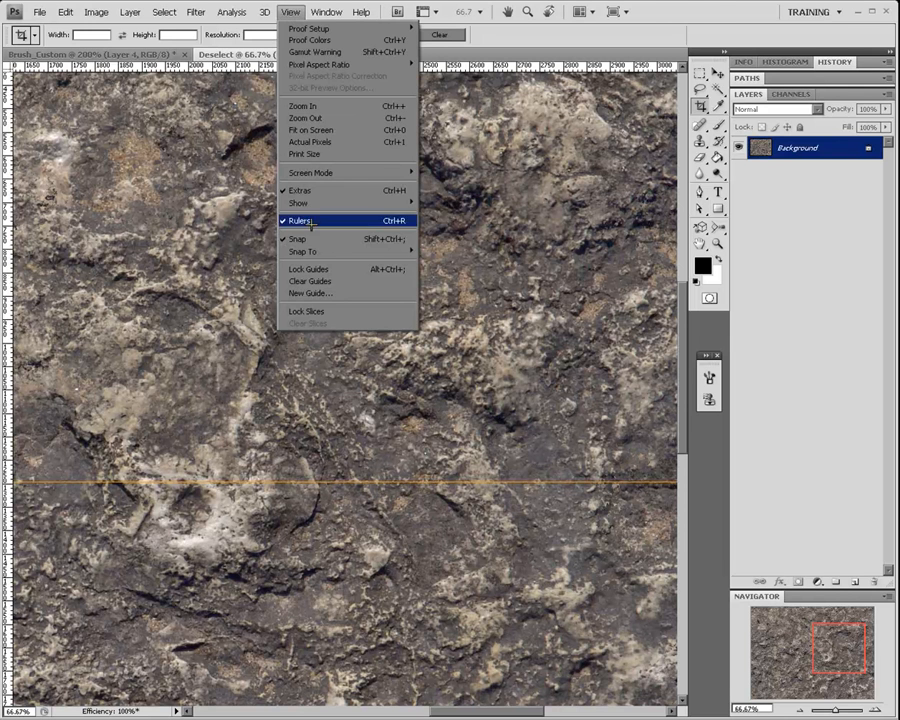
left_click(485, 12)
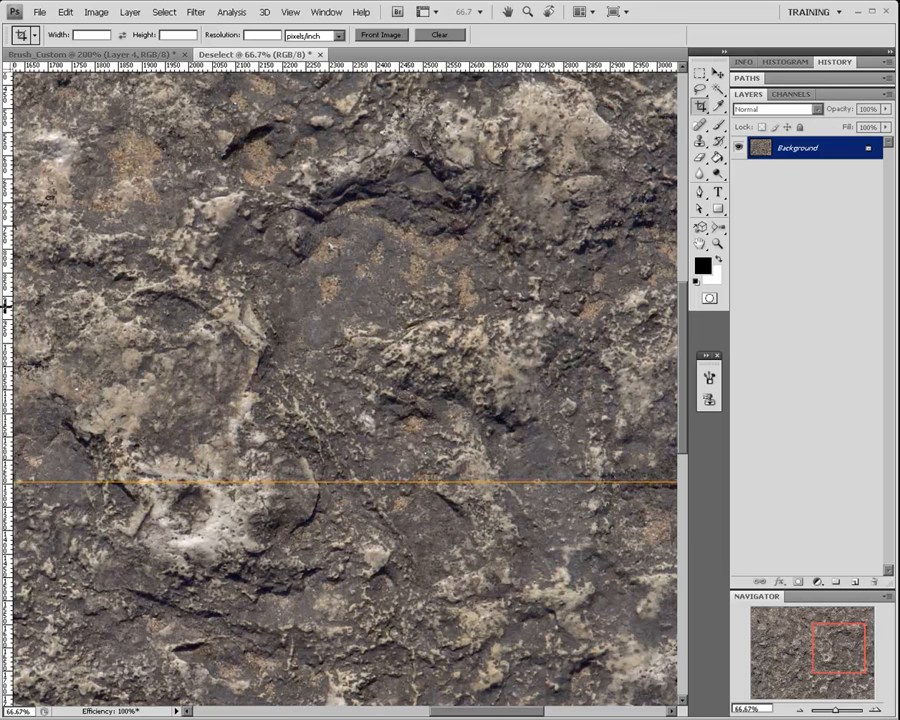
left_click_drag(7, 305, 380, 336)
left_click_drag(830, 648, 845, 670)
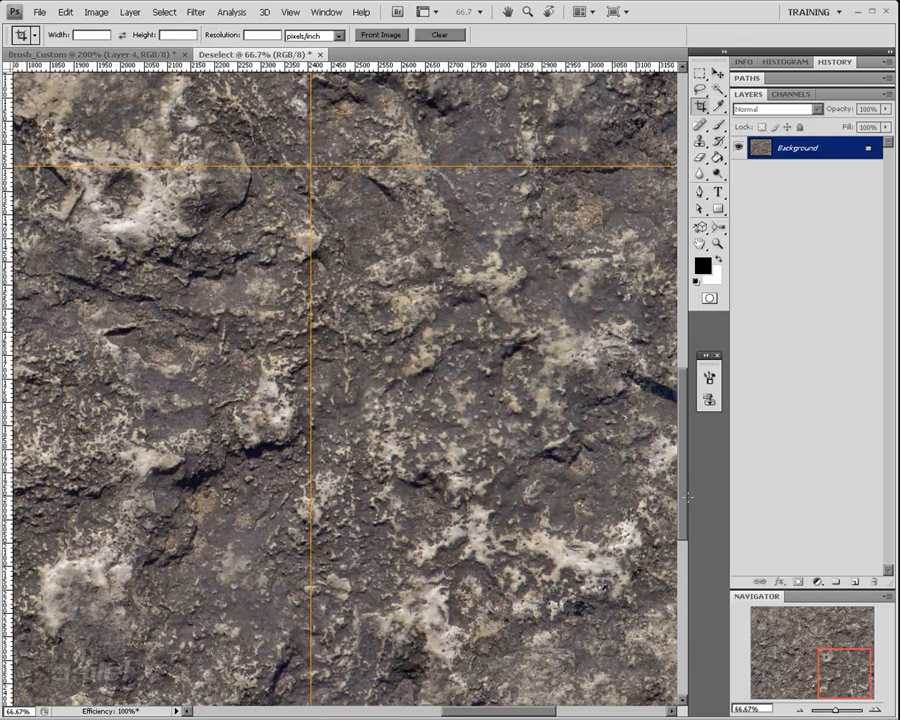
left_click(805, 708)
left_click(805, 708)
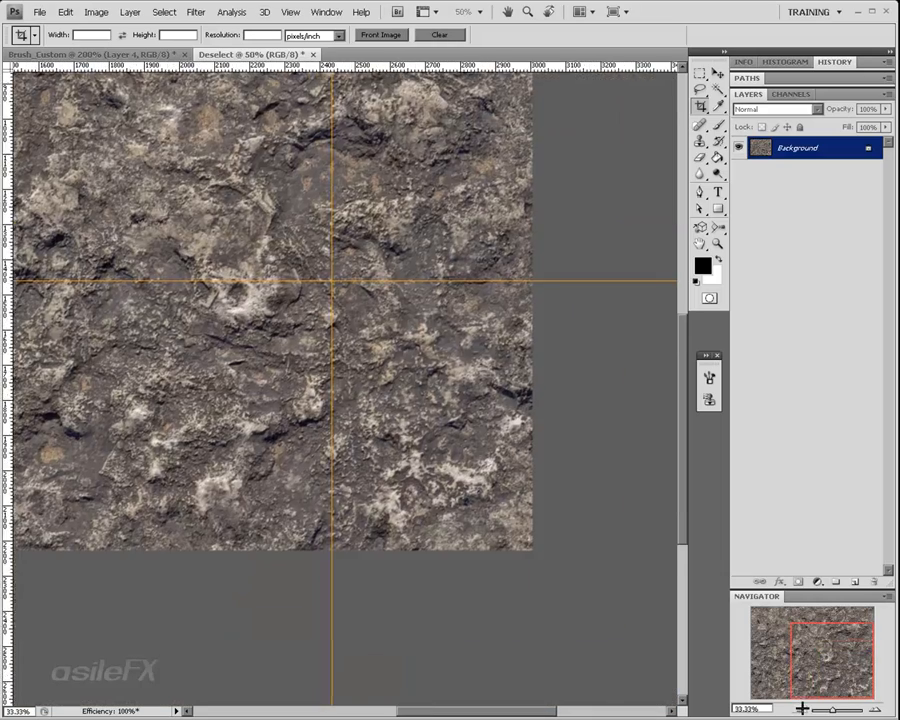
mouse_move(816, 650)
left_mouse_down()
mouse_move(808, 618)
mouse_move(813, 637)
left_mouse_up()
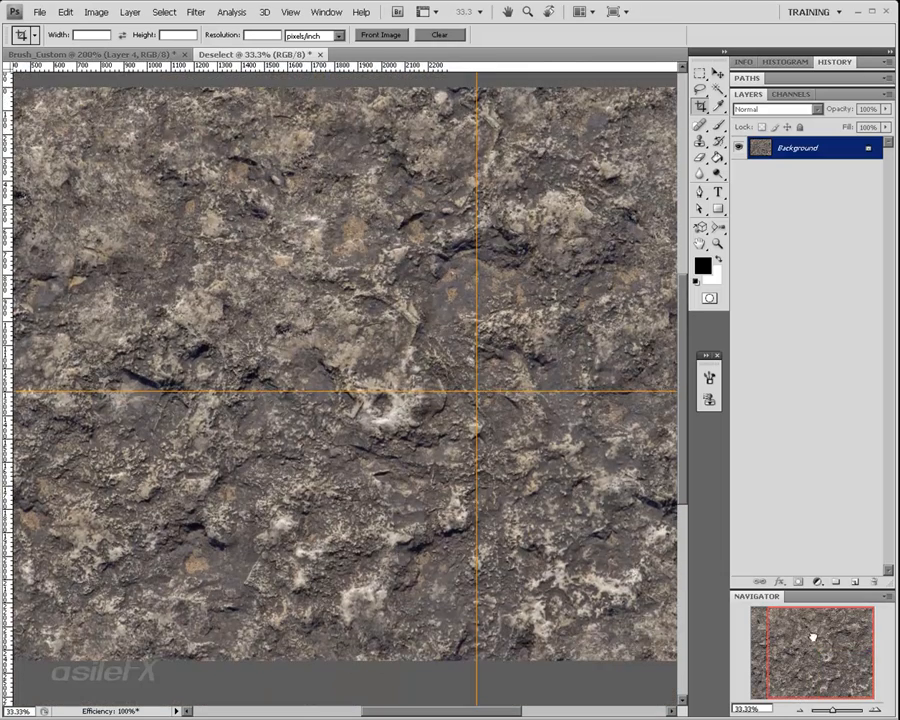